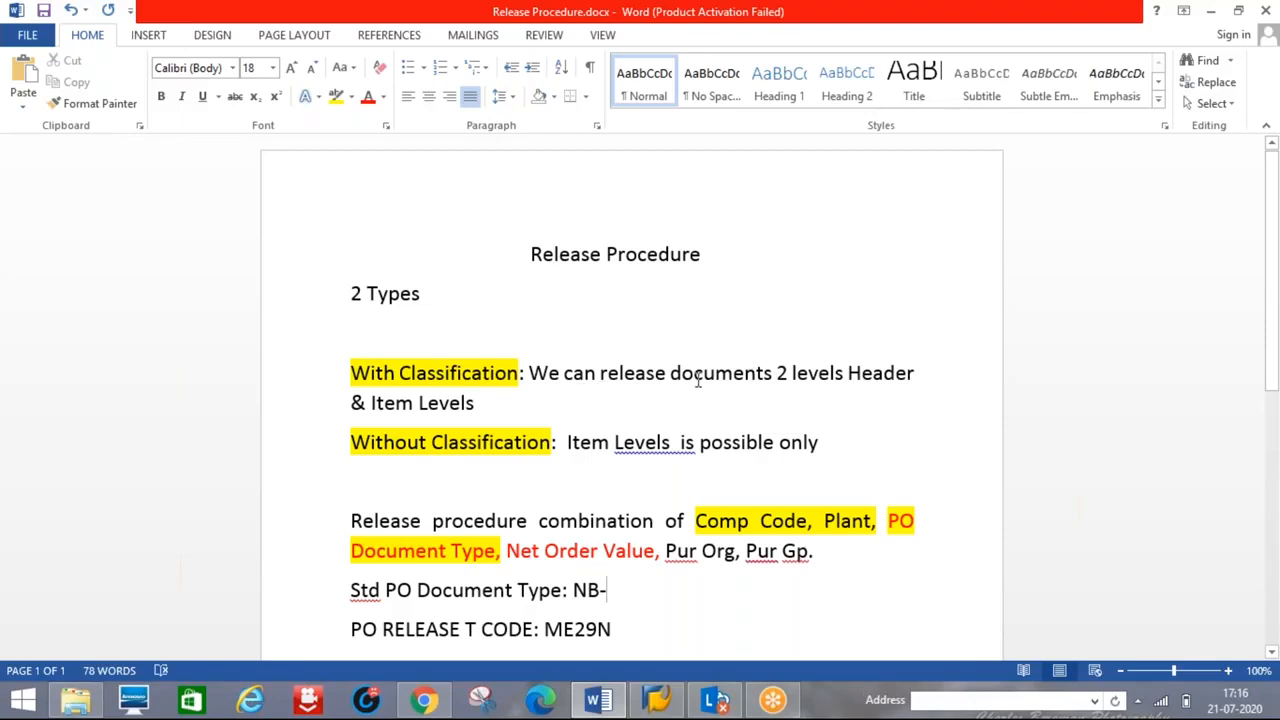
- Bring the SAP Logon 740 window, listing the NEW connection, in front of Word
click(659, 690)
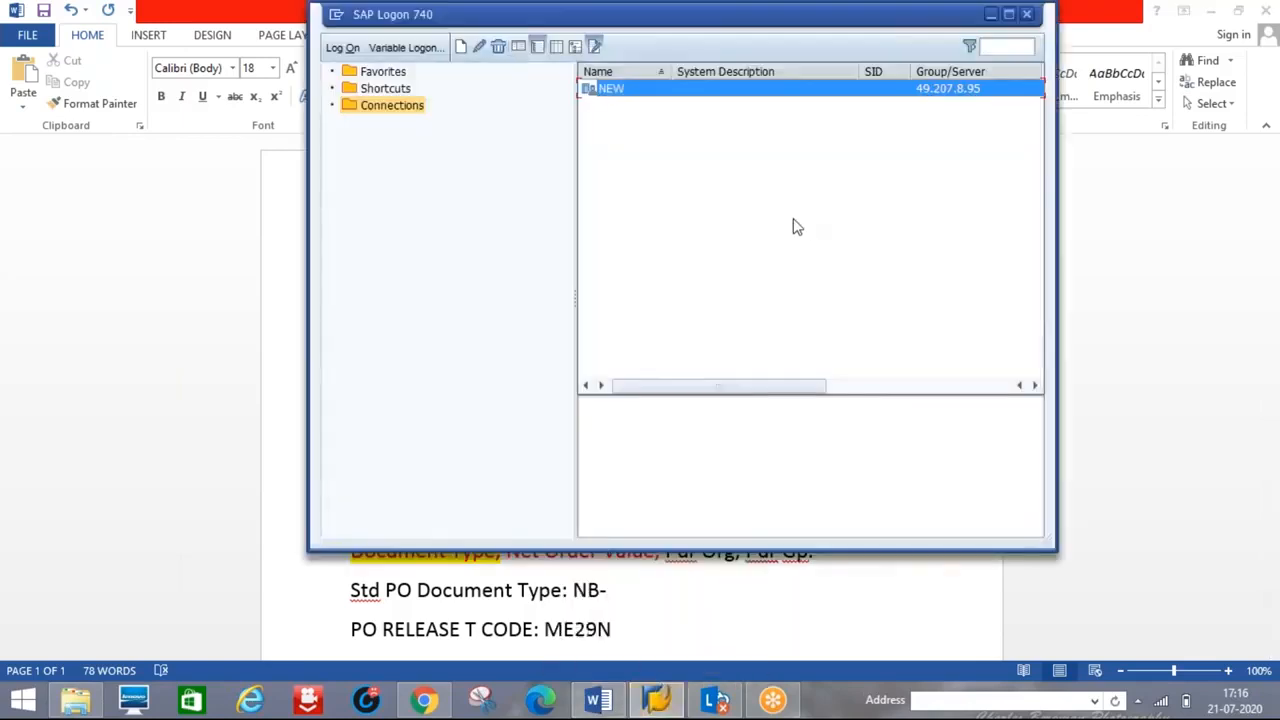
- Log on to the NEW system with the remembered user name and its password
double_click(617, 95)
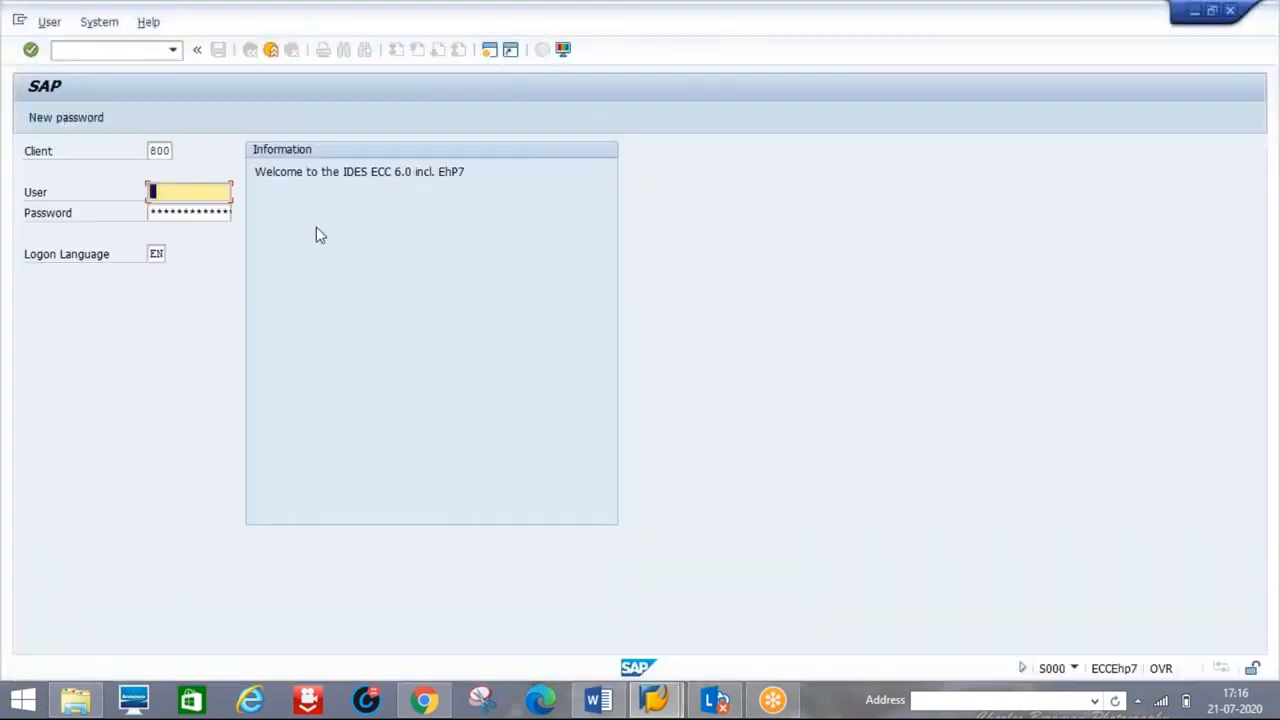
text(u)
key(Down)
key(Tab)
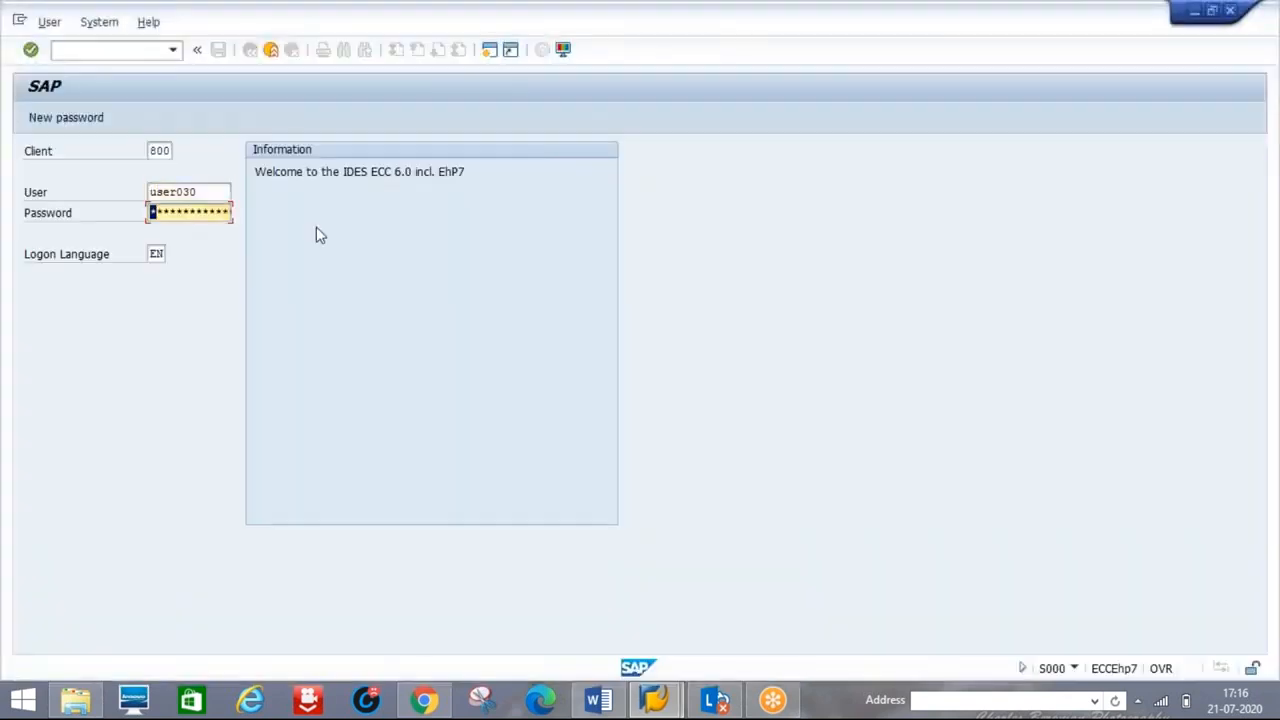
text(******)
key(Return)
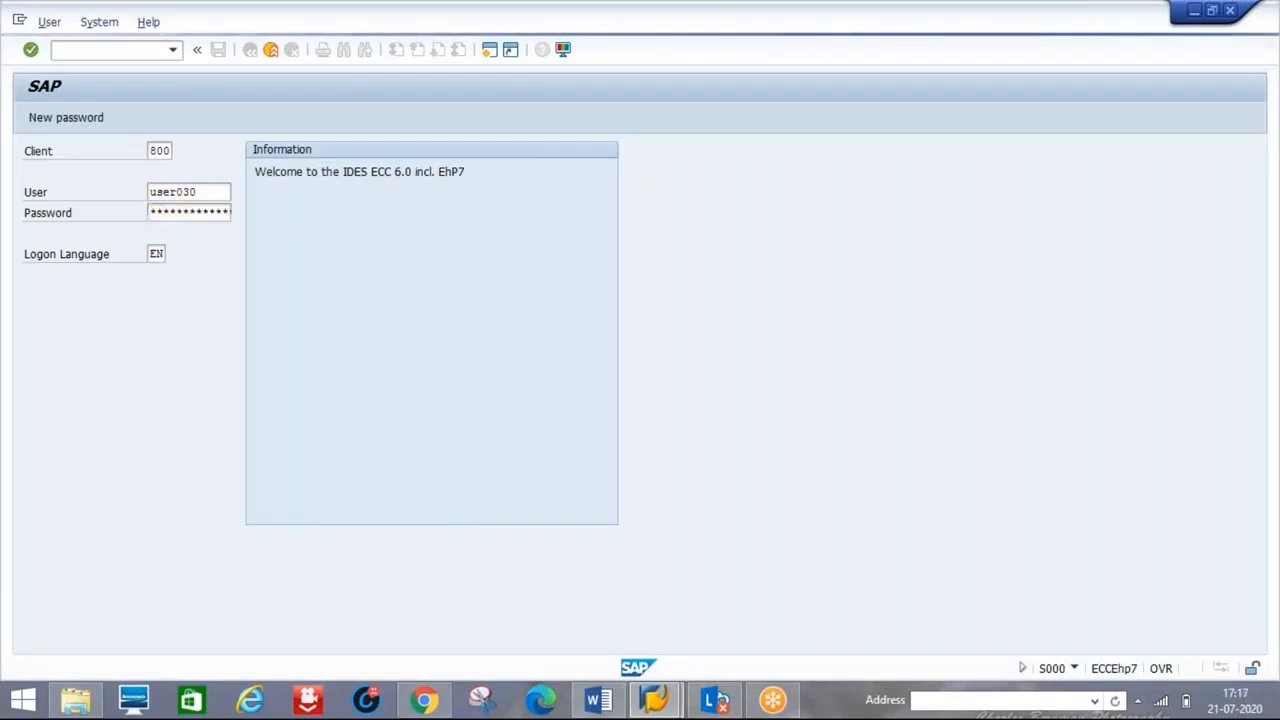
- Start Create Purchase Requisition with /nme51n and collapse its Item Overview
text(/nme51n)
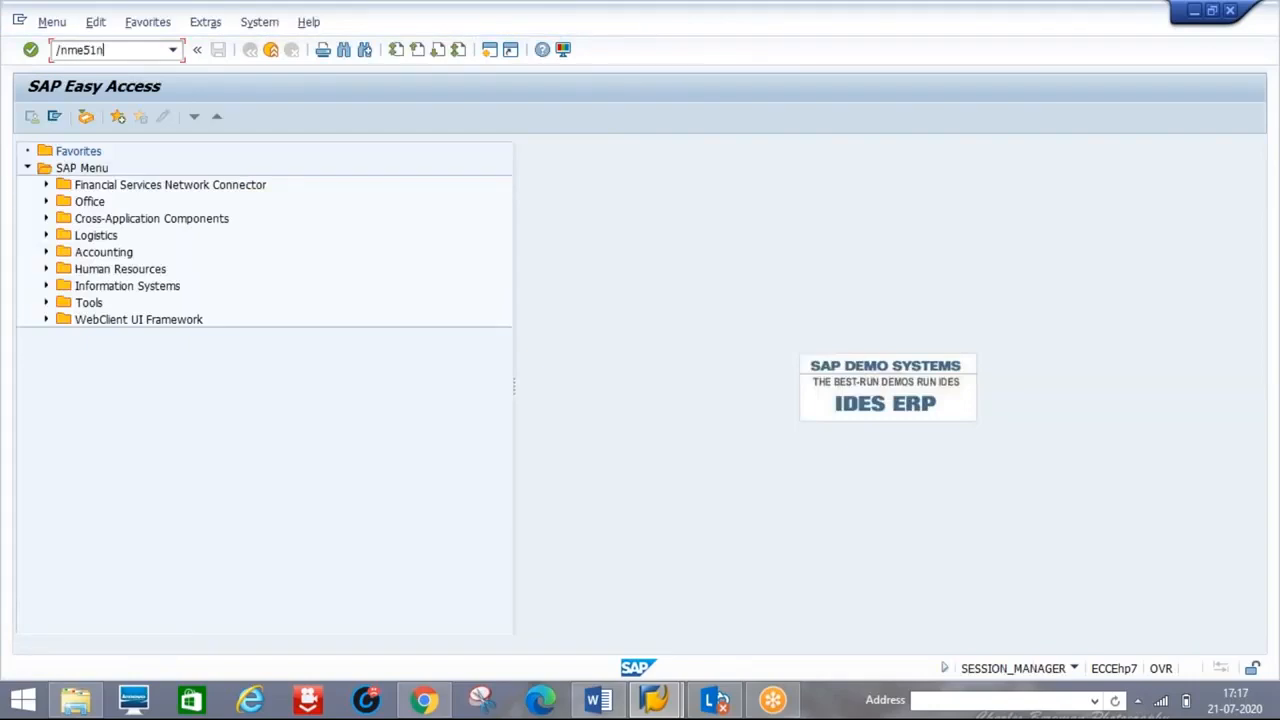
key(Return)
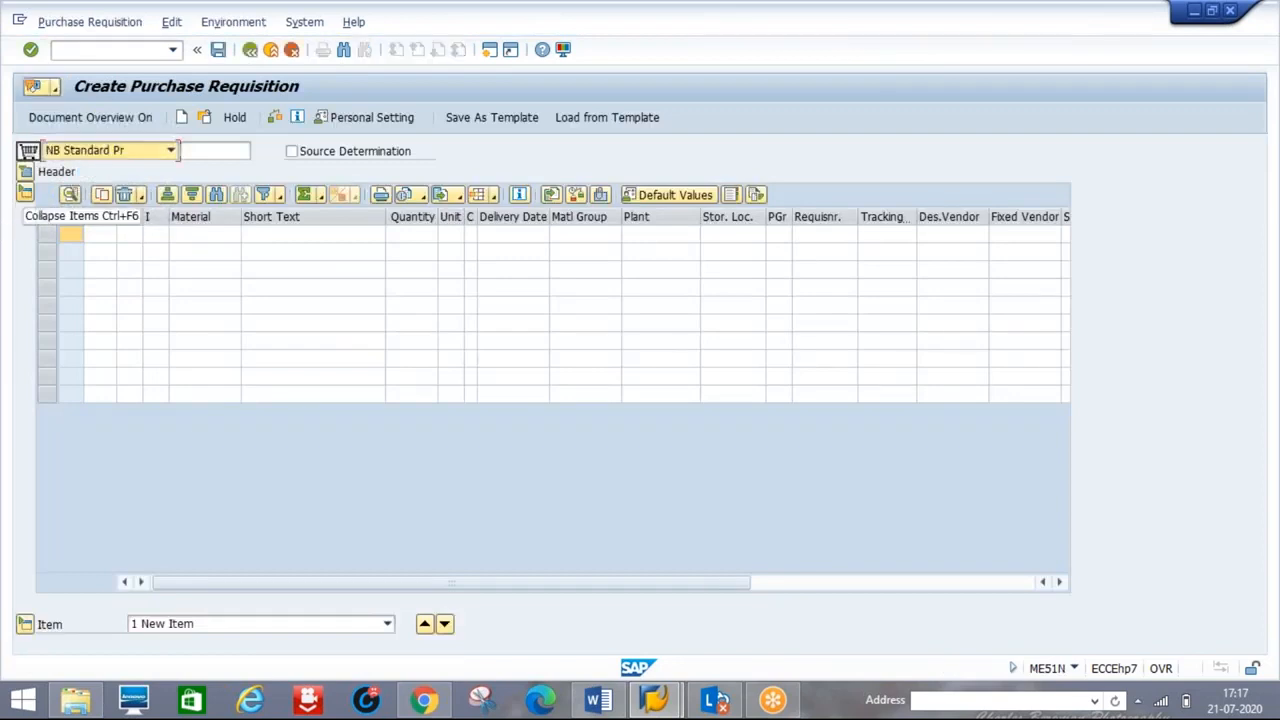
click(25, 193)
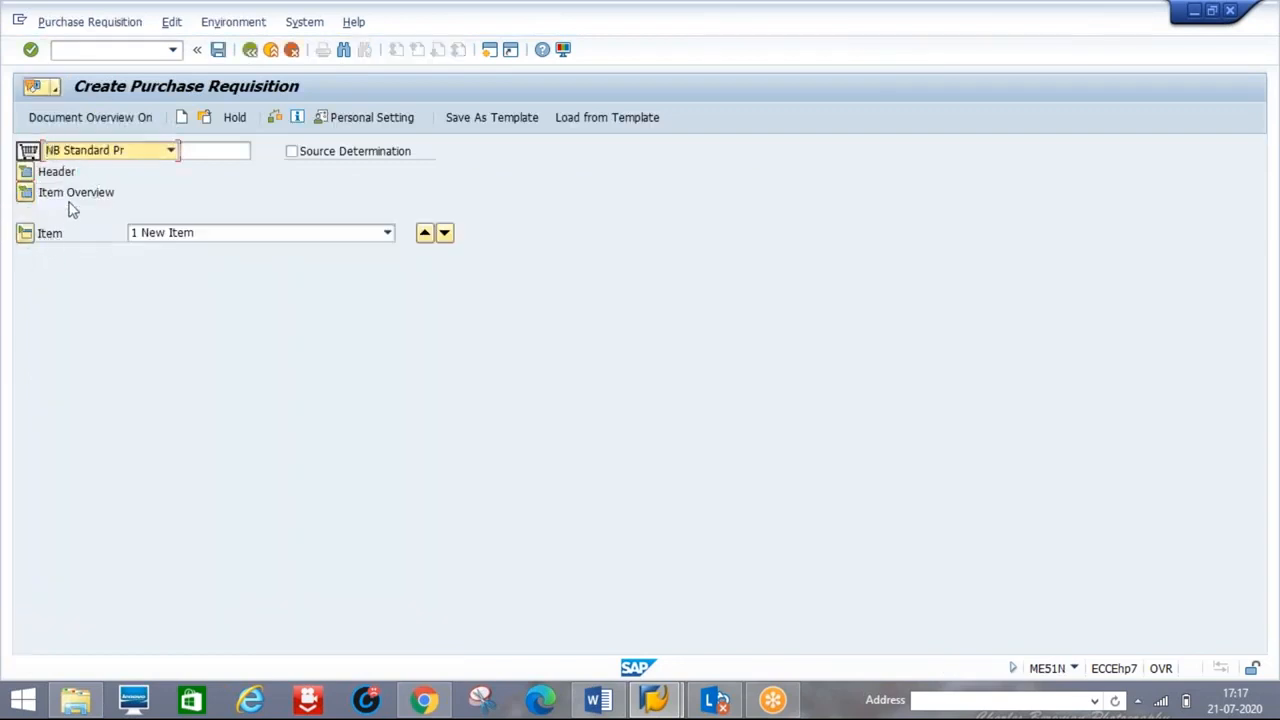
key(alt+Tab)
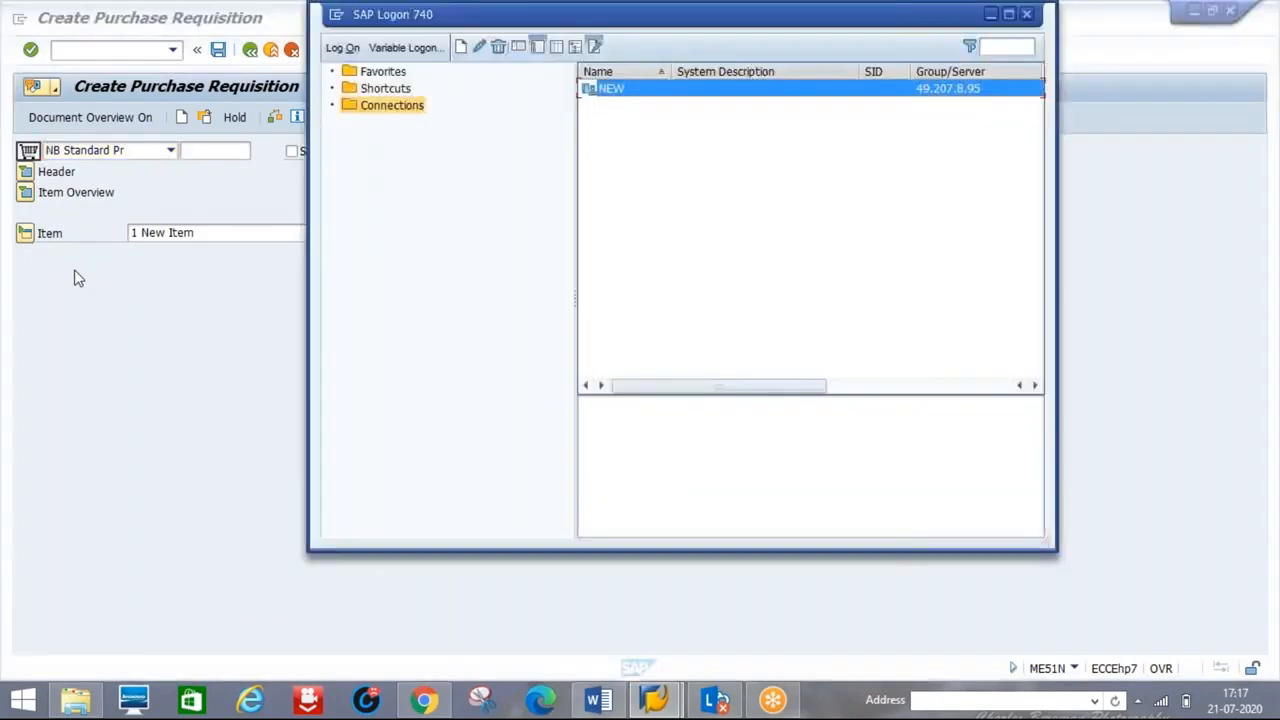
- Review the Release Procedure notes in Word, highlighting 'Item Levels is possible only'
click(596, 700)
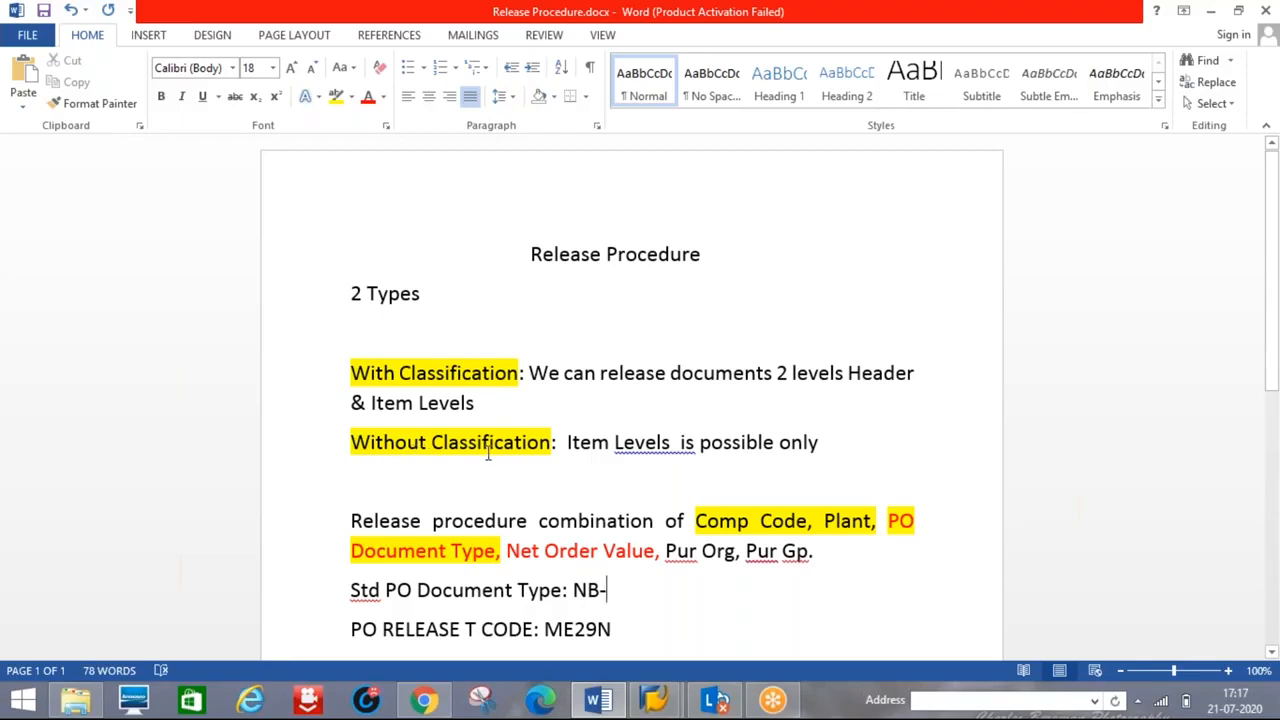
drag(566, 441, 823, 452)
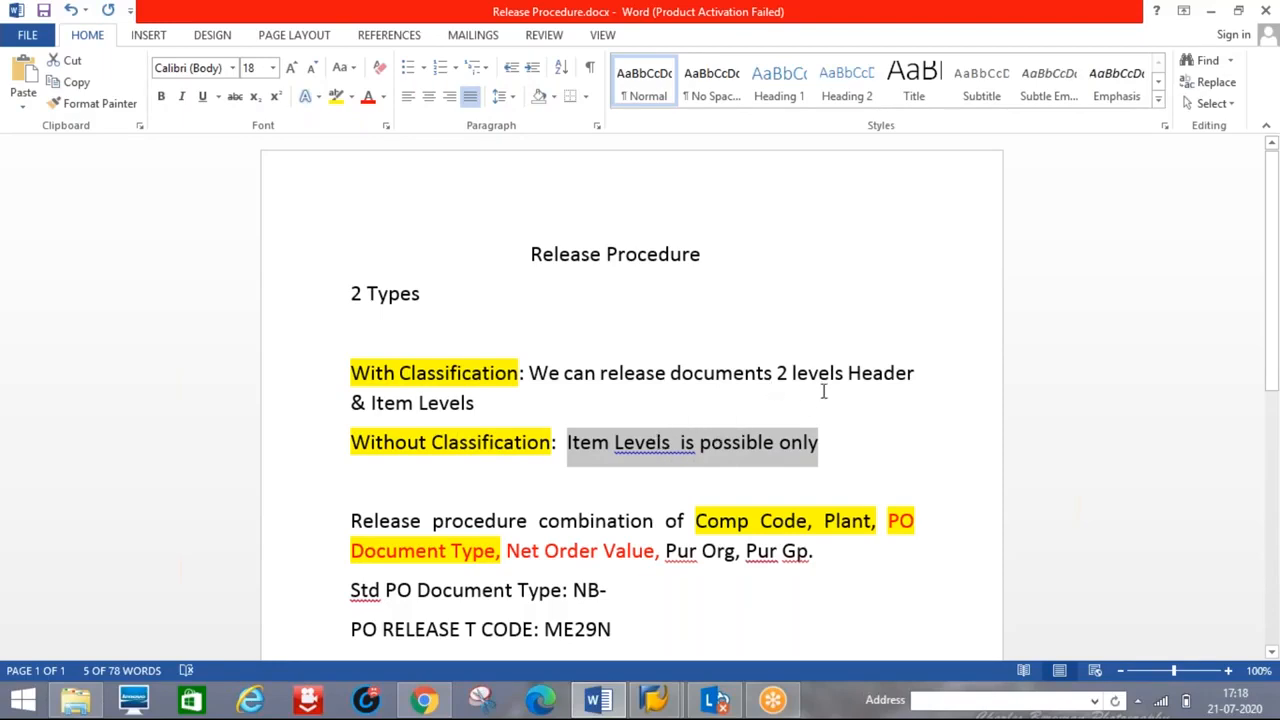
key(alt+Tab)
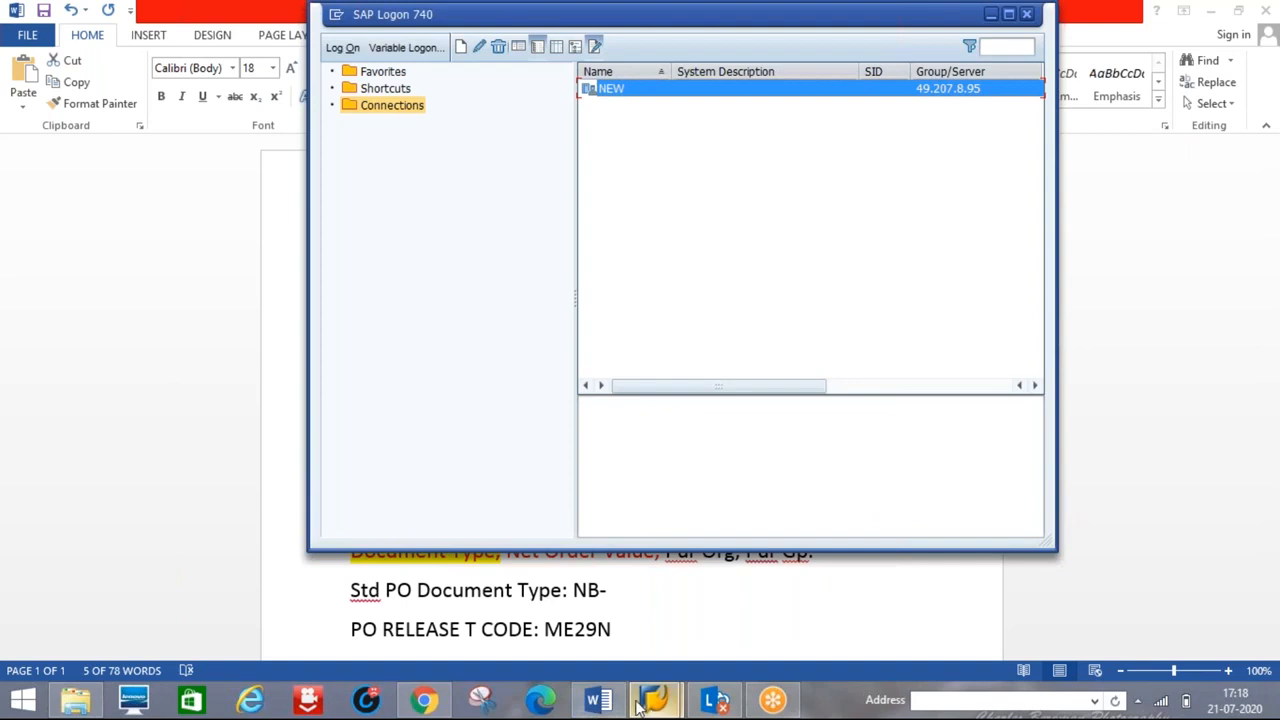
- Return to the Create Purchase Requisition screen, then open the Pricing Procedure document in Word
mouse_move(645, 702)
click(740, 615)
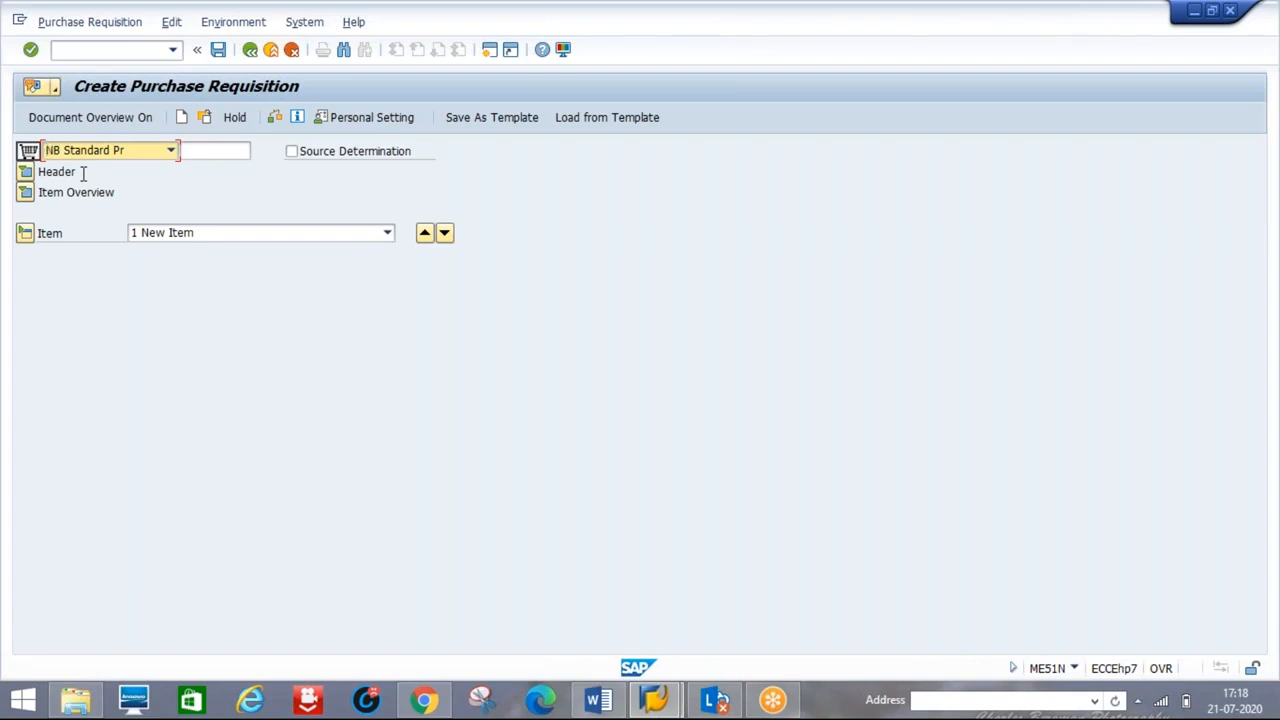
key(alt+Tab)
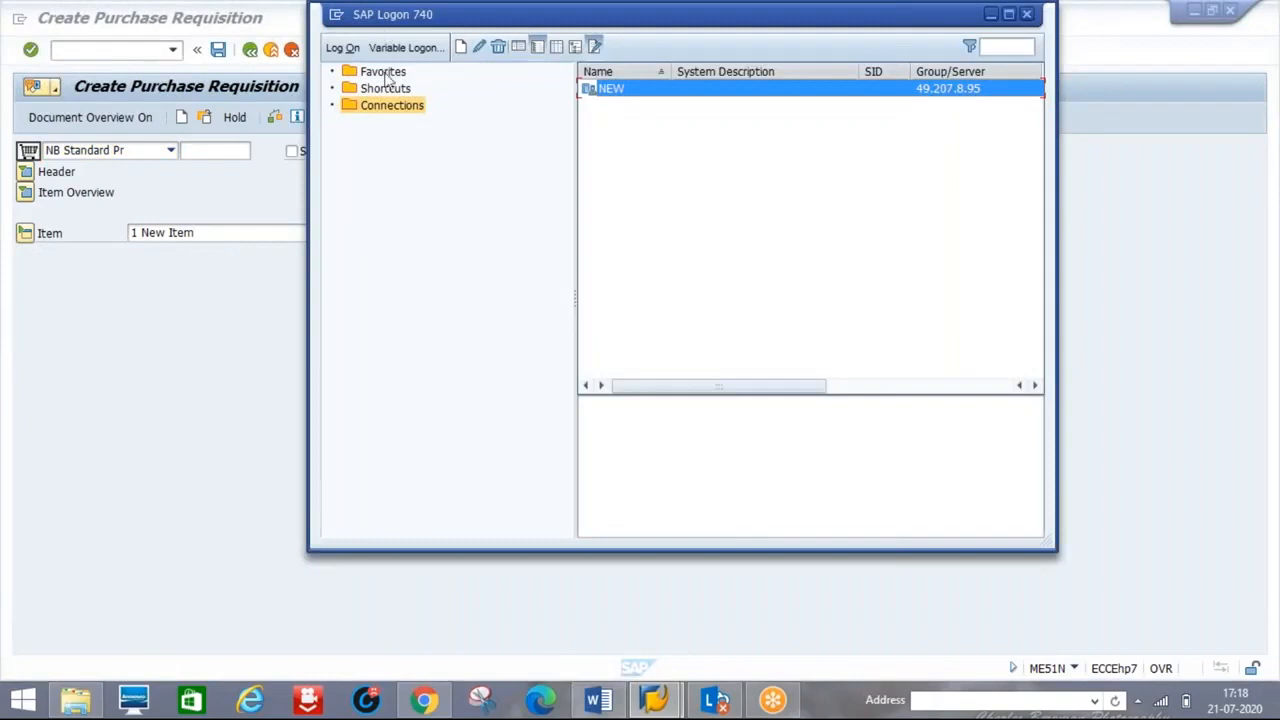
key(alt+Tab)
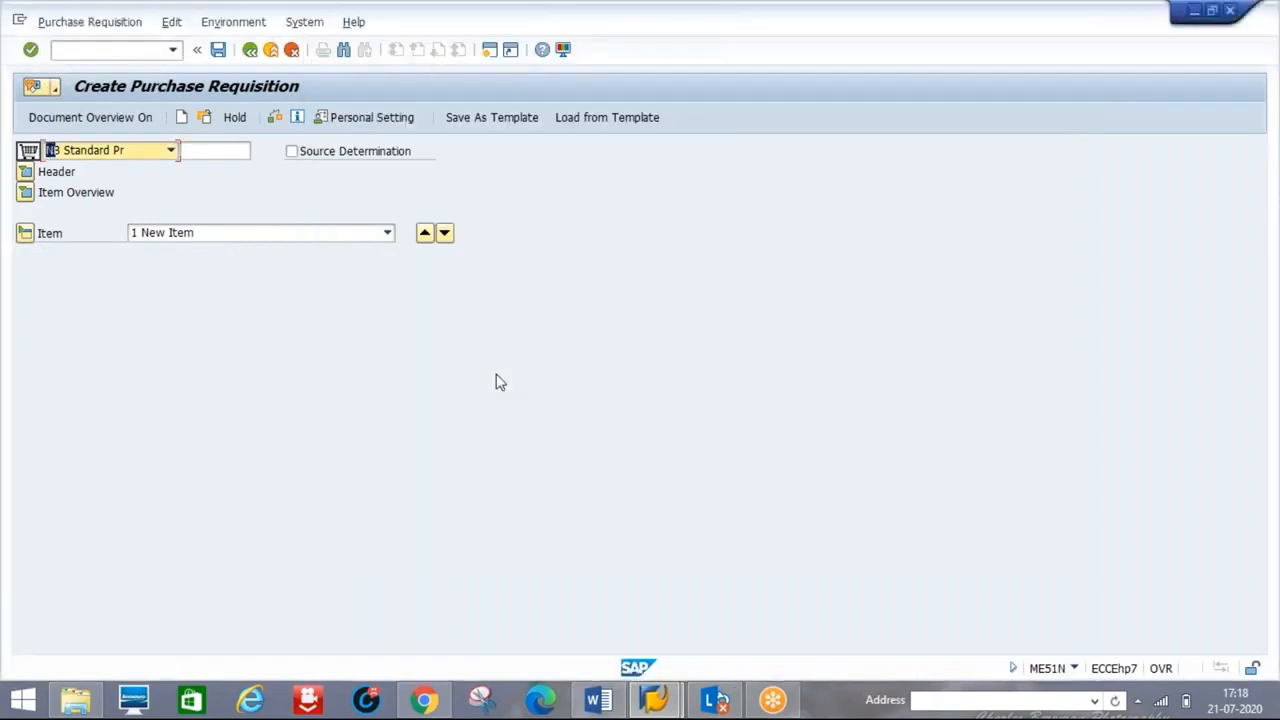
click(606, 698)
click(623, 486)
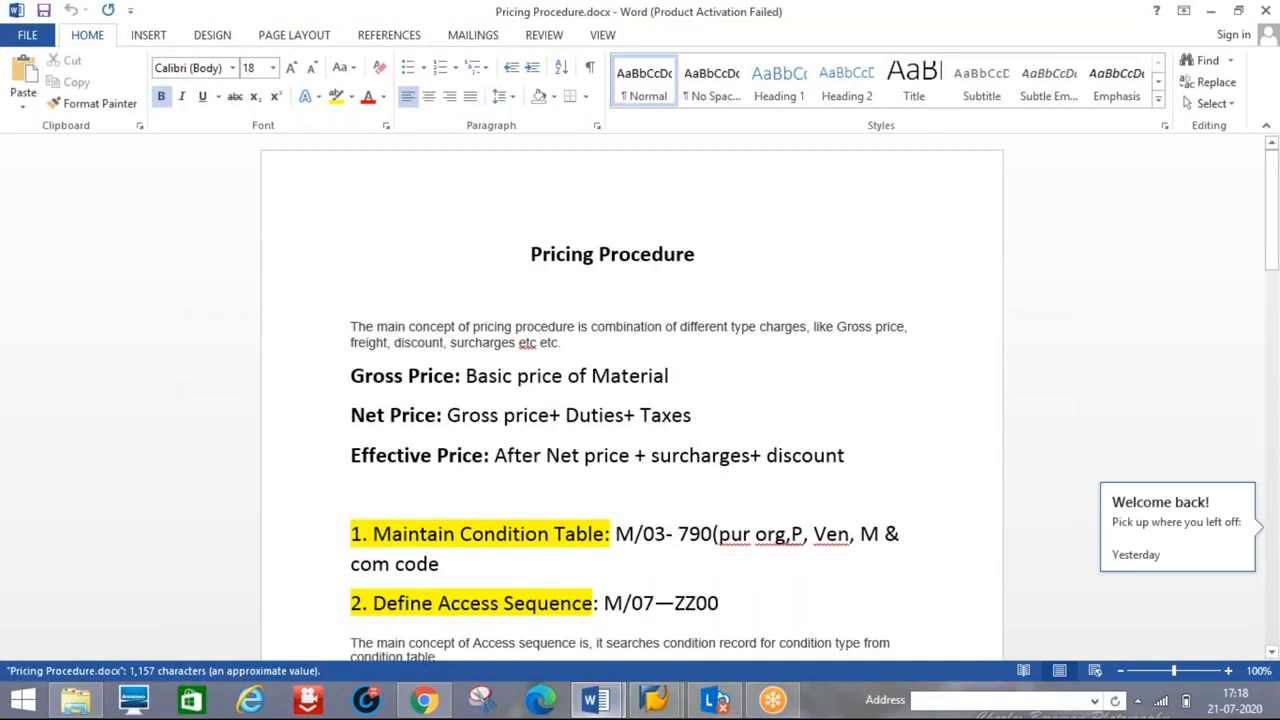
- Switch to Release Procedure.docx and scroll down to the CT04 characteristics notes
mouse_move(598, 700)
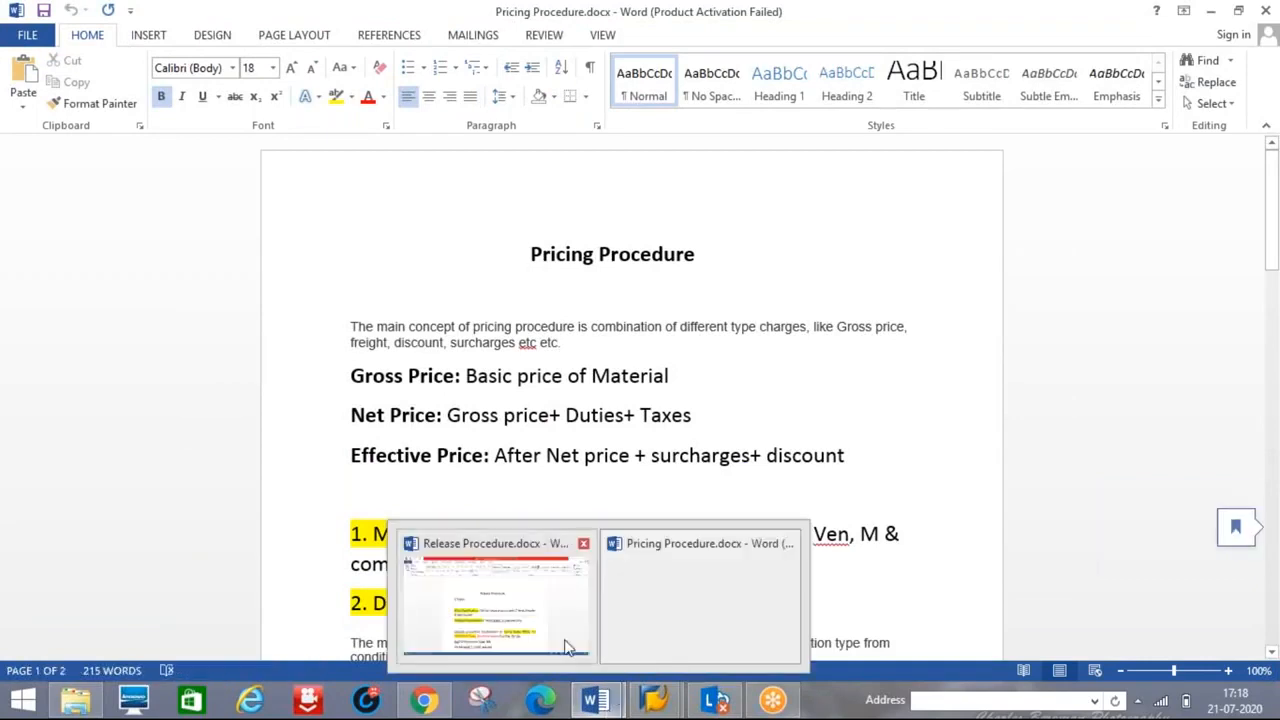
click(523, 609)
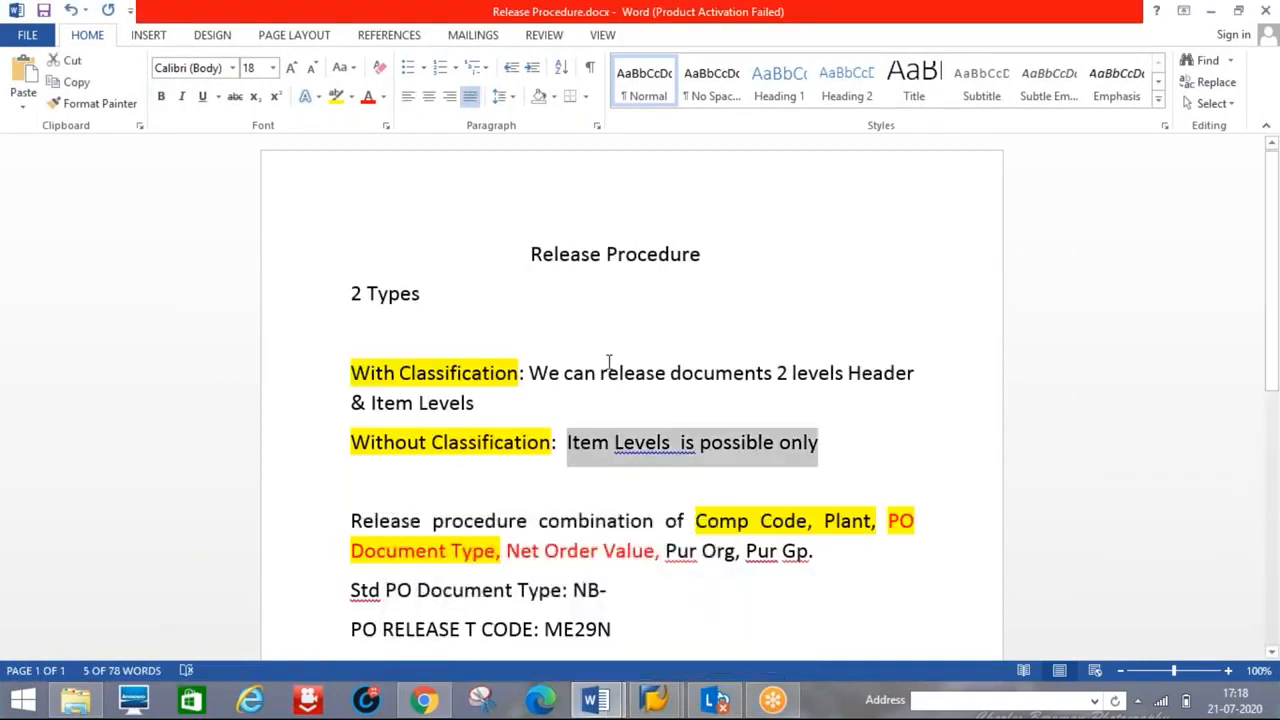
click(594, 300)
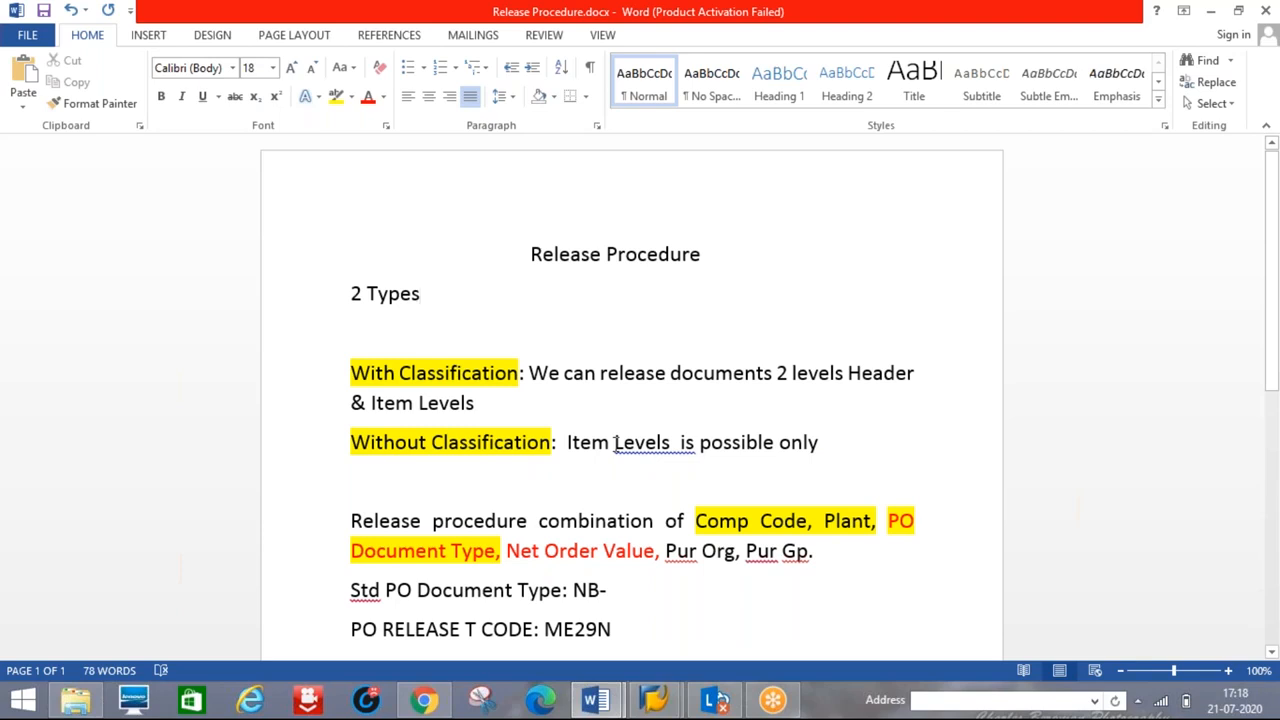
drag(1272, 340, 1278, 450)
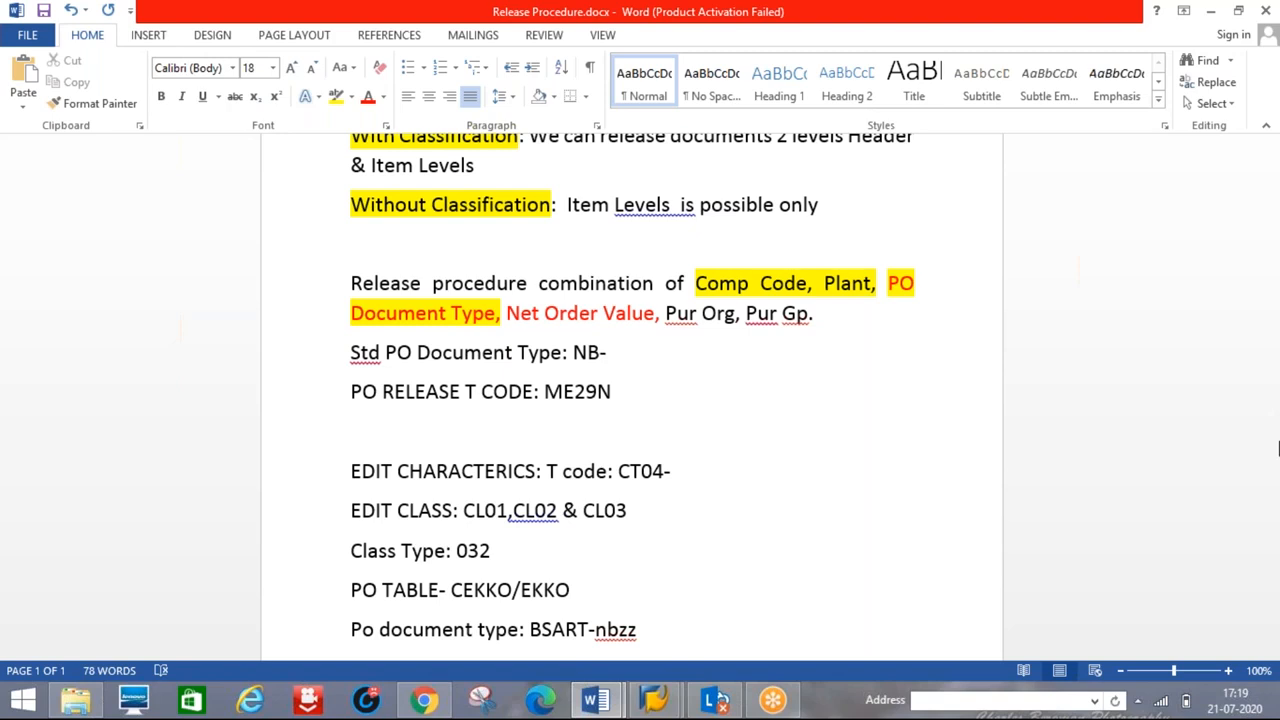
- In SAP, start Create Purchase Order with transaction /nme21
mouse_move(655, 700)
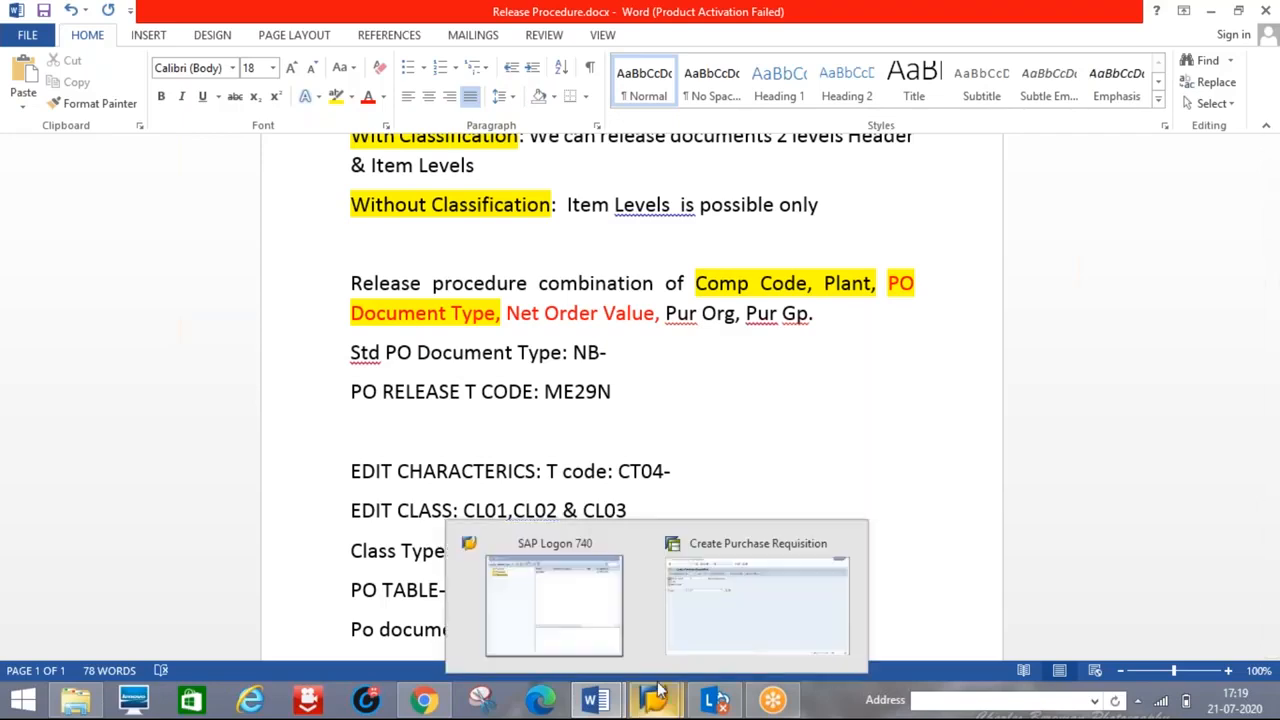
click(800, 597)
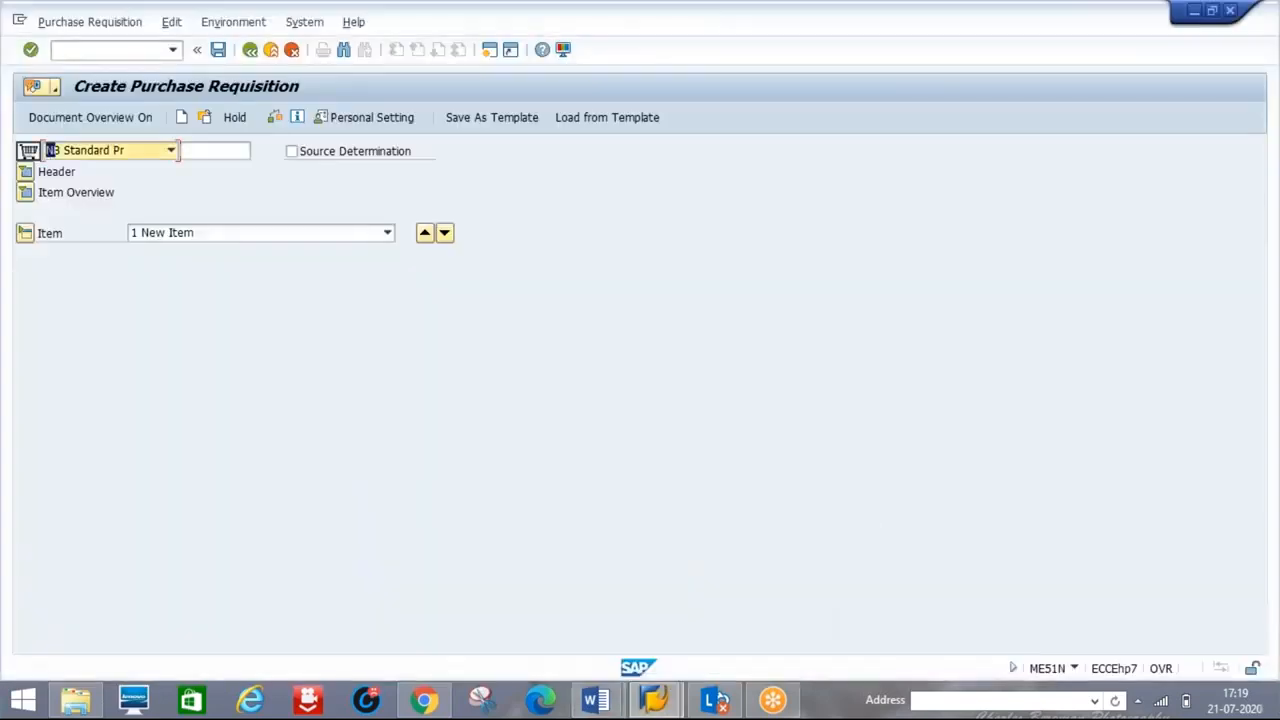
click(76, 50)
text(/nme21)
key(Return)
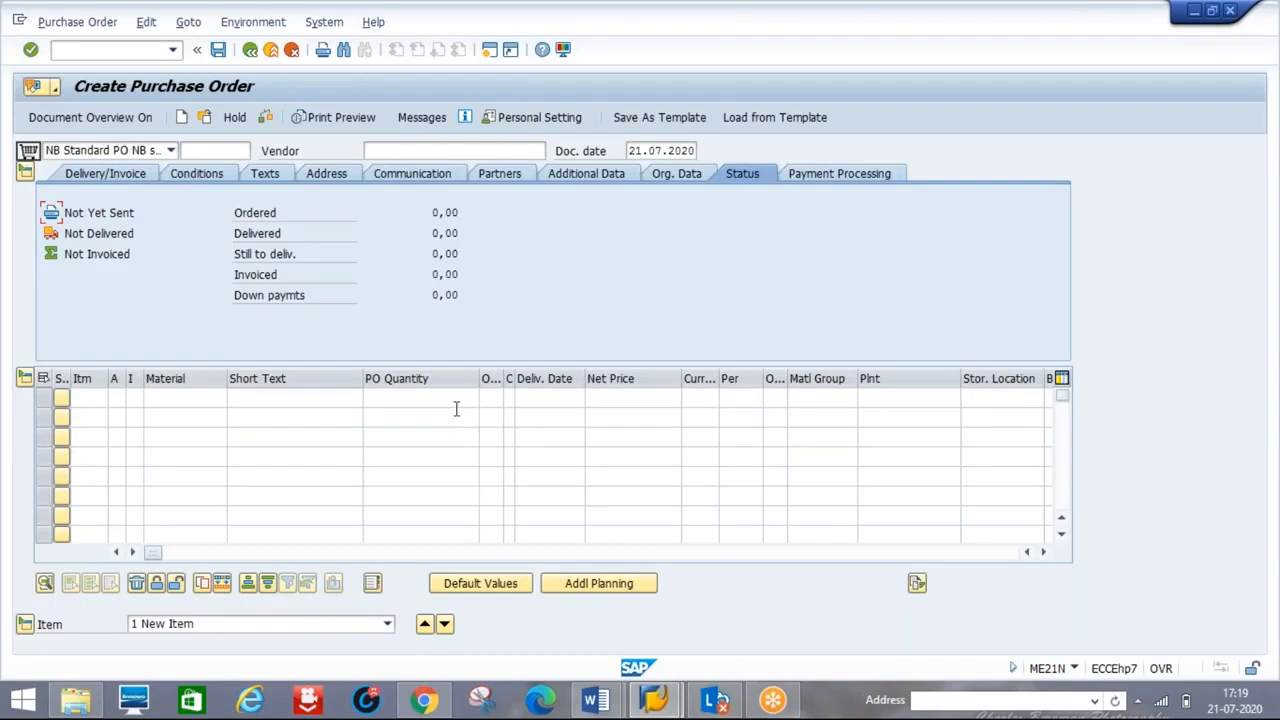
- Inspect the item's Net Price and plant, and show the Org. Data purchasing organisation and company code
click(612, 400)
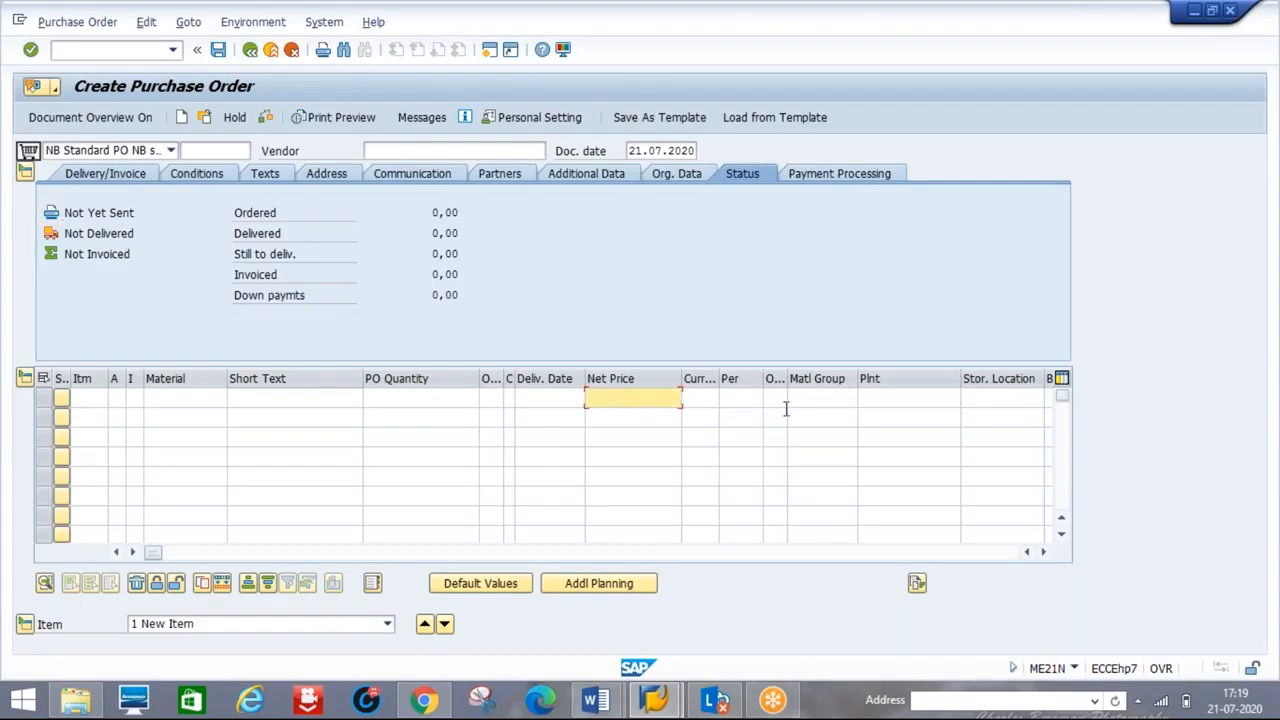
click(890, 401)
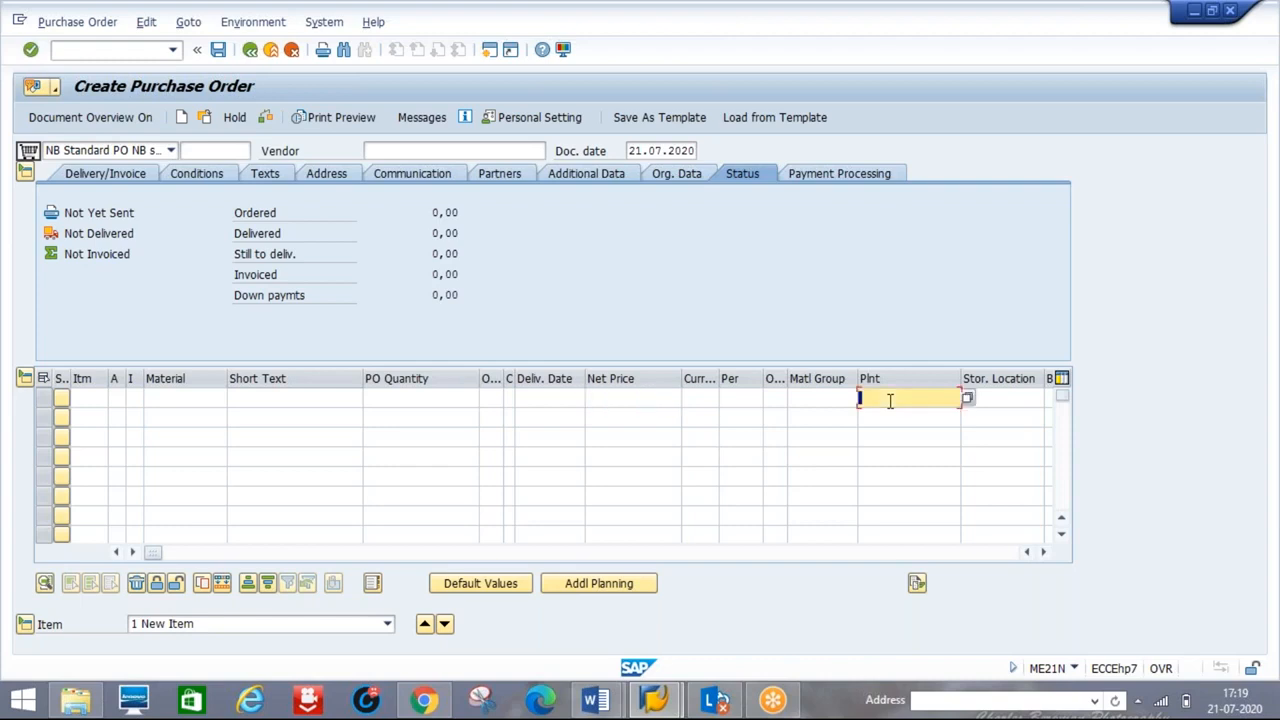
click(678, 180)
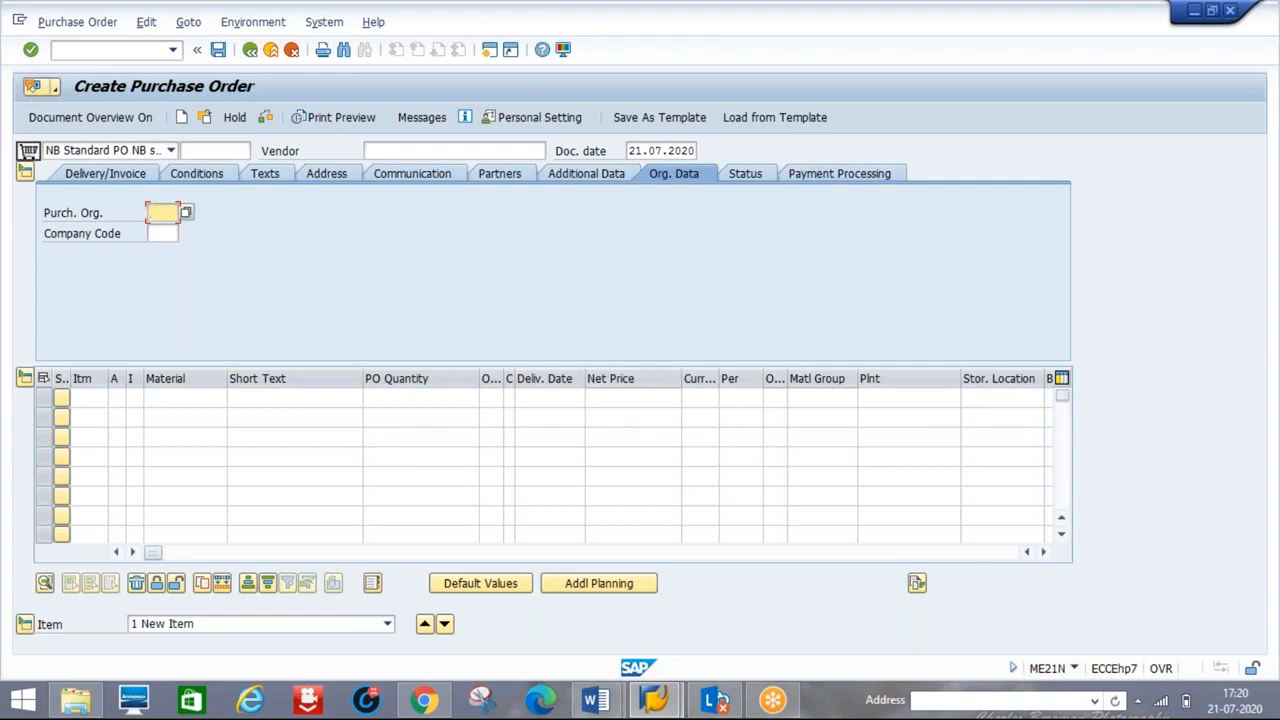
key(alt+Tab)
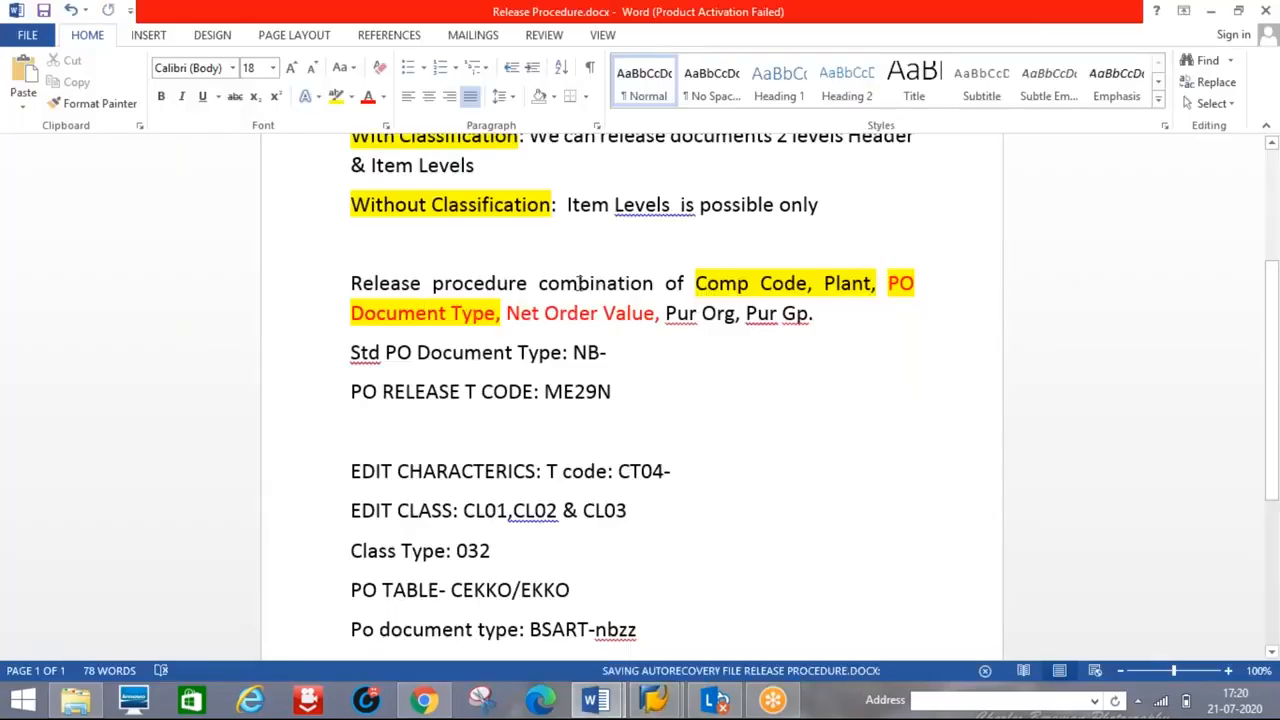
click(736, 289)
click(835, 295)
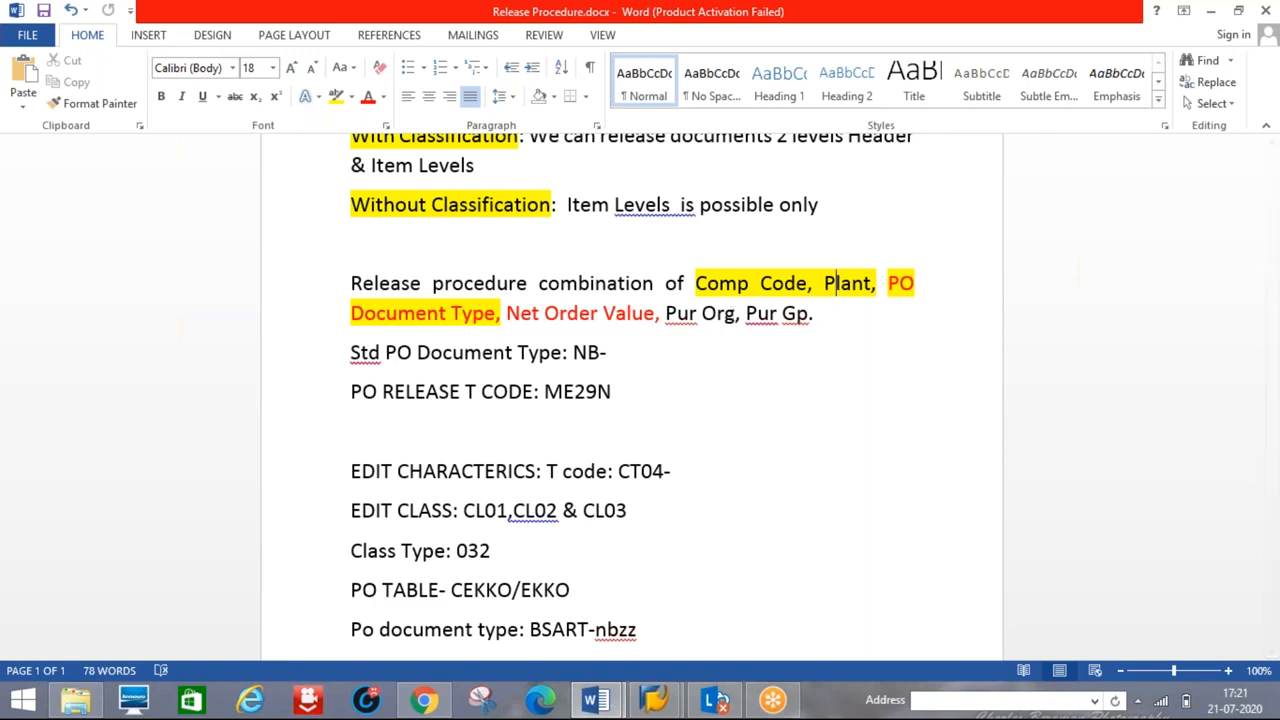
scroll(1275, 177, up, 3)
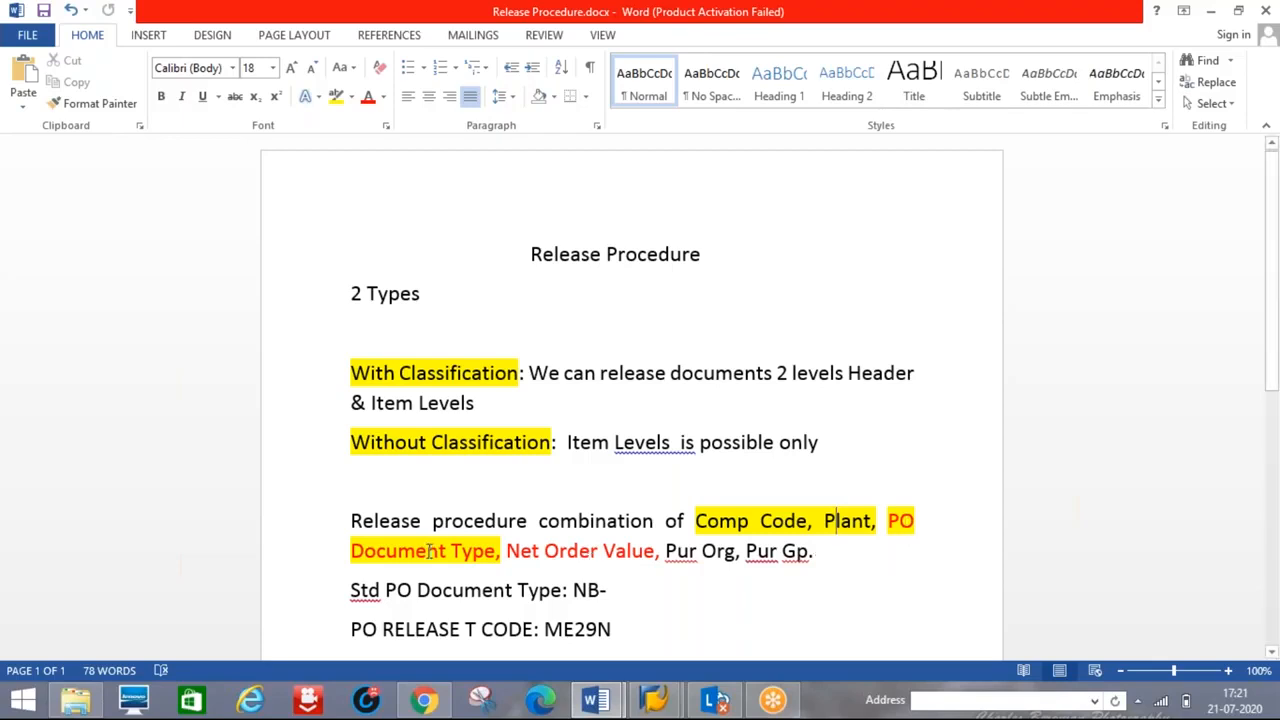
drag(506, 551, 652, 553)
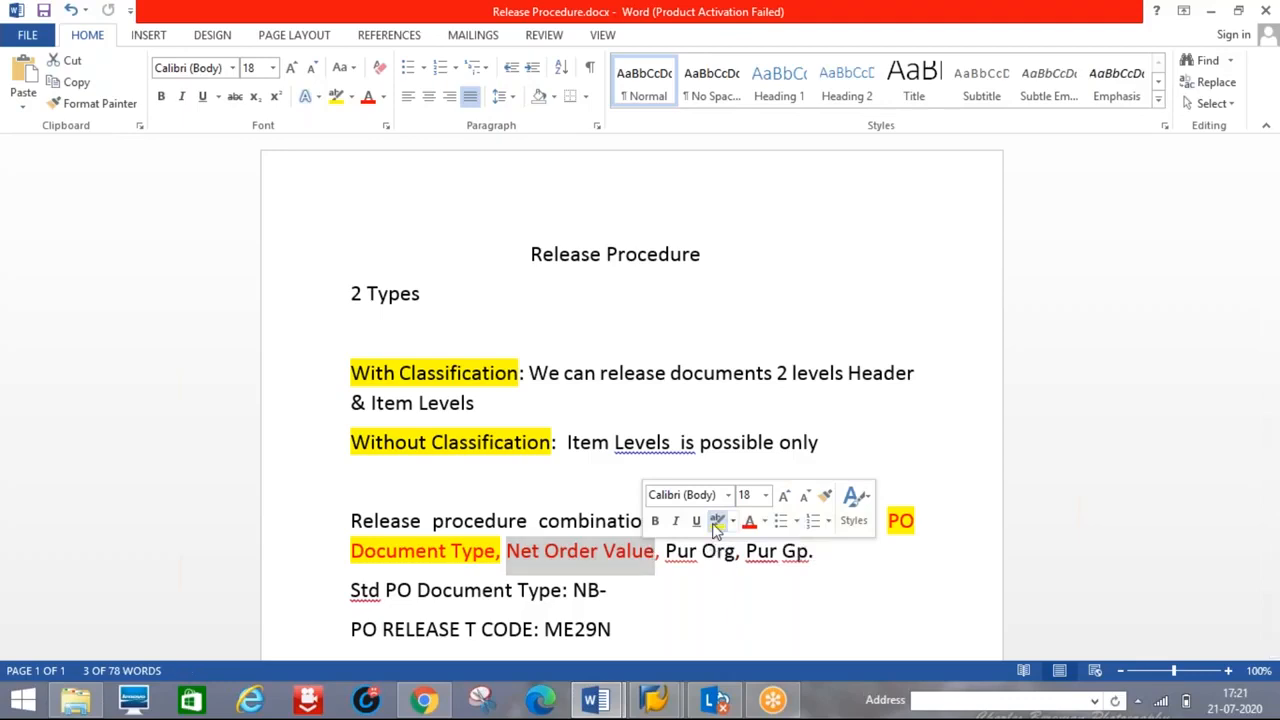
click(716, 522)
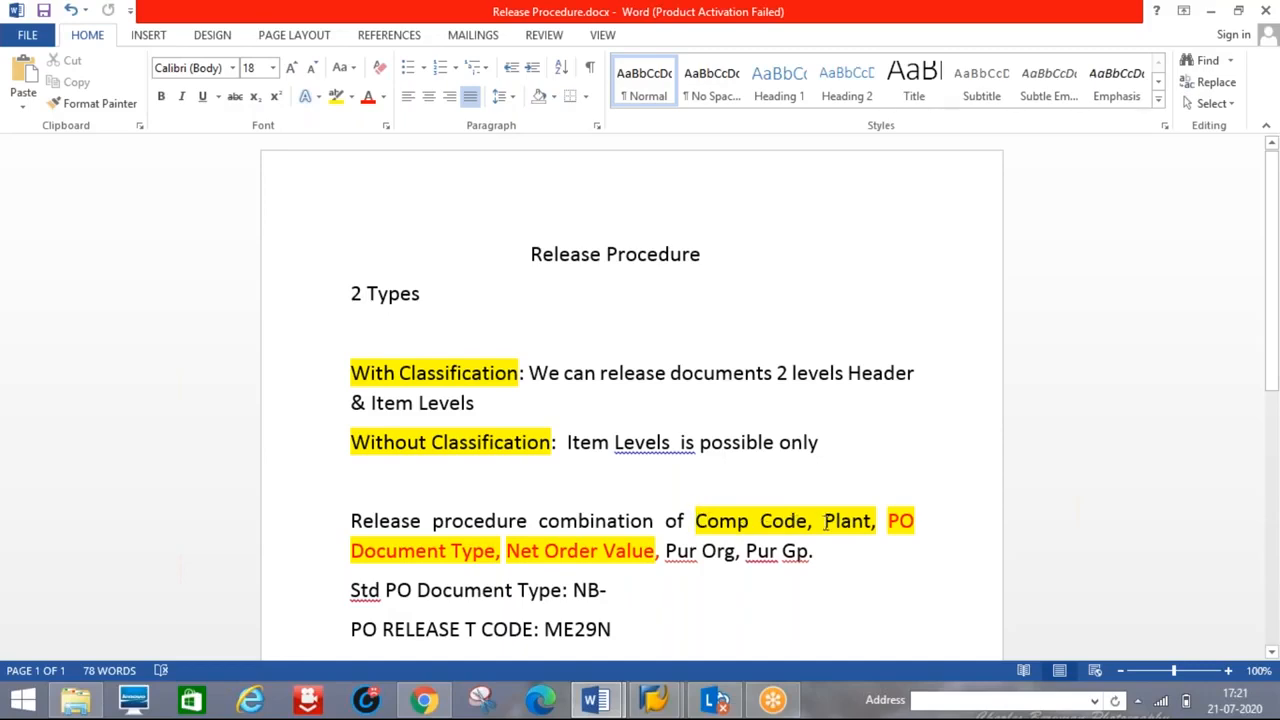
click(845, 453)
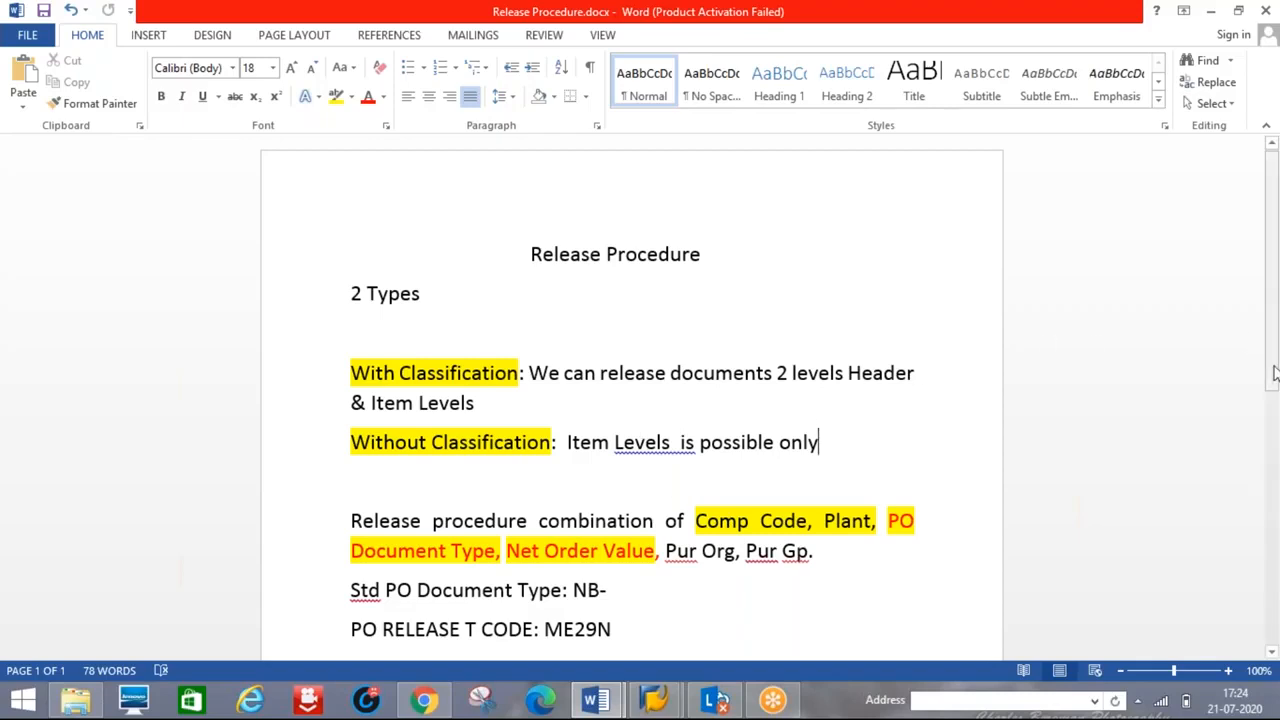
scroll(1275, 405, down, 5)
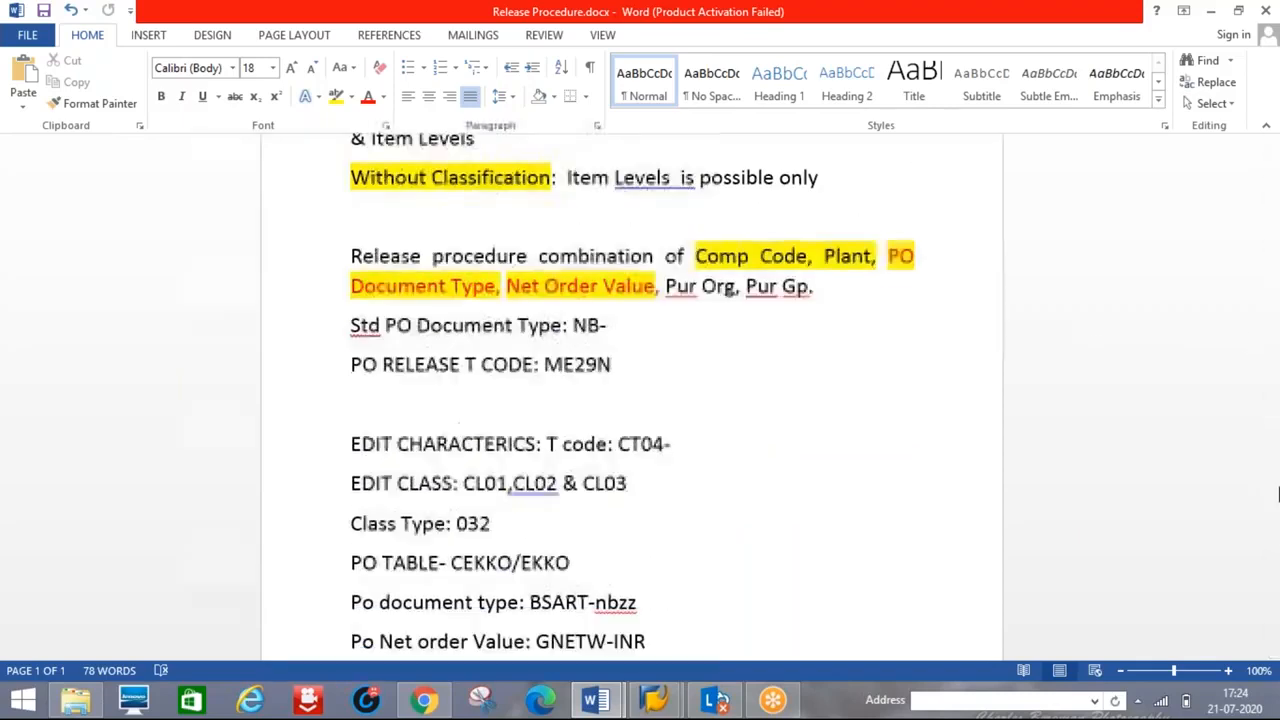
drag(1275, 410, 1275, 465)
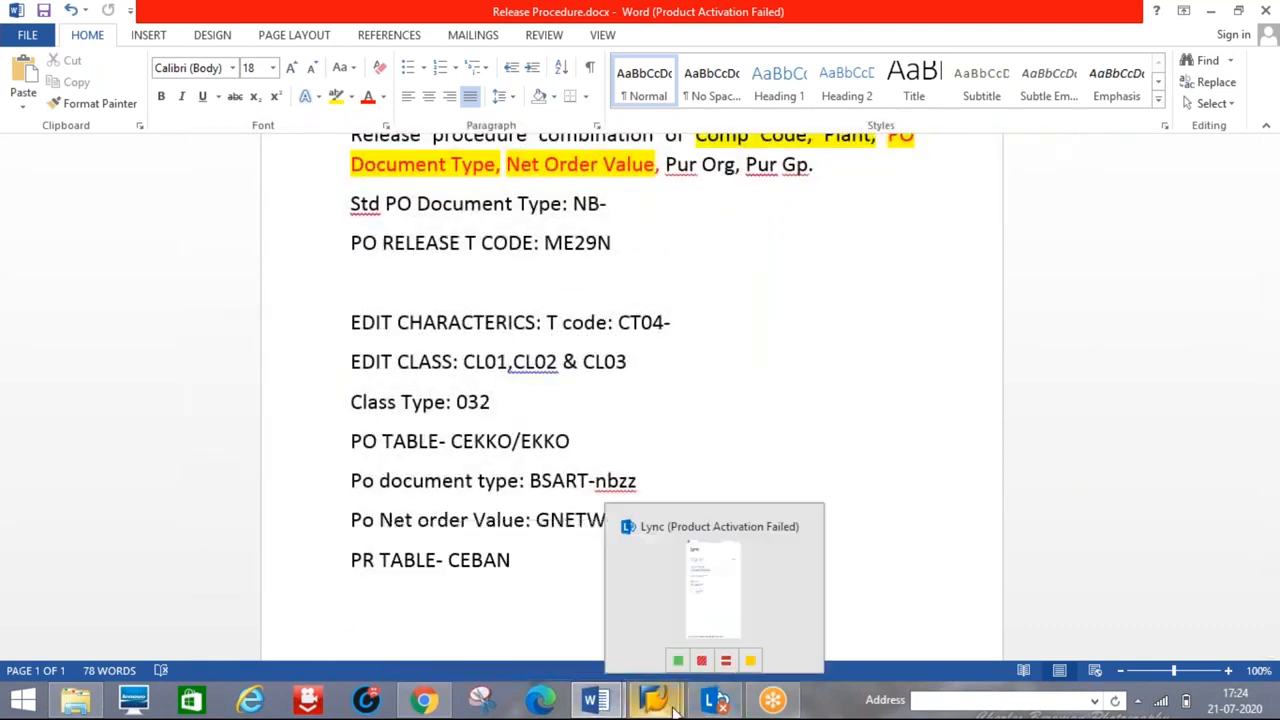
- Run /nspro from the purchase order screen, then return to the Release Procedure notes
mouse_move(654, 702)
click(710, 607)
click(78, 50)
text(/nspro)
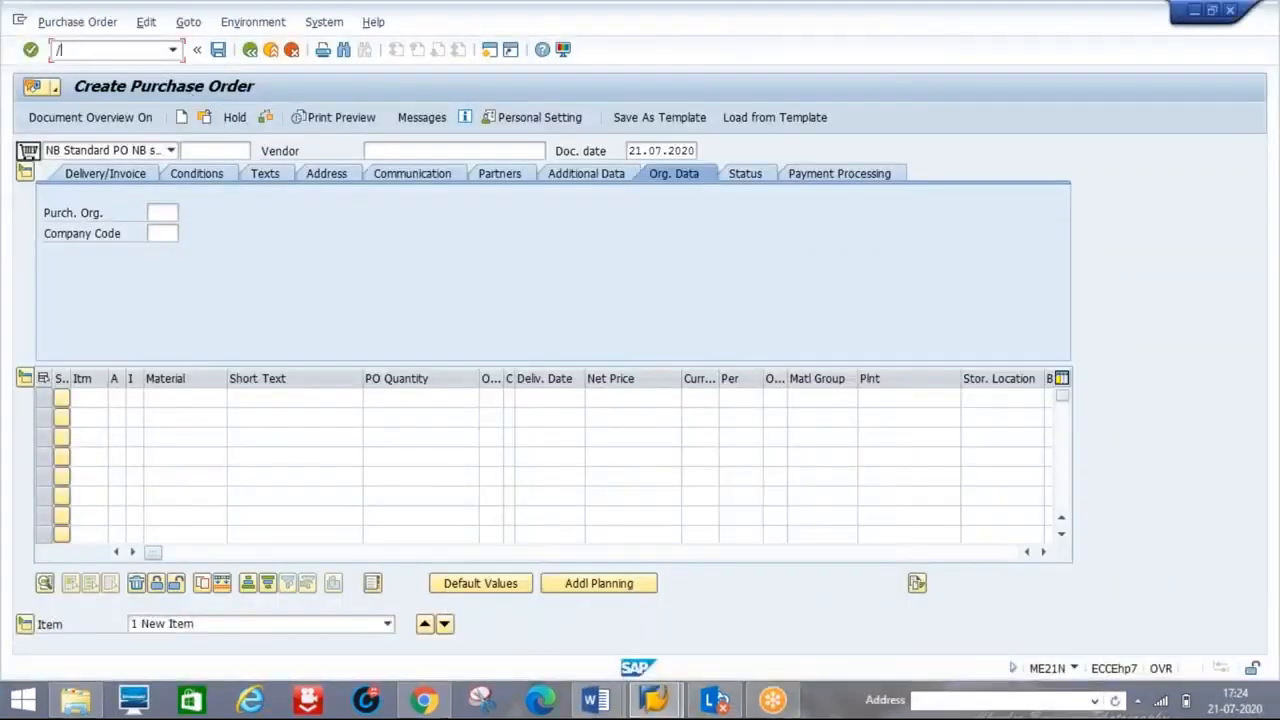
key(Return)
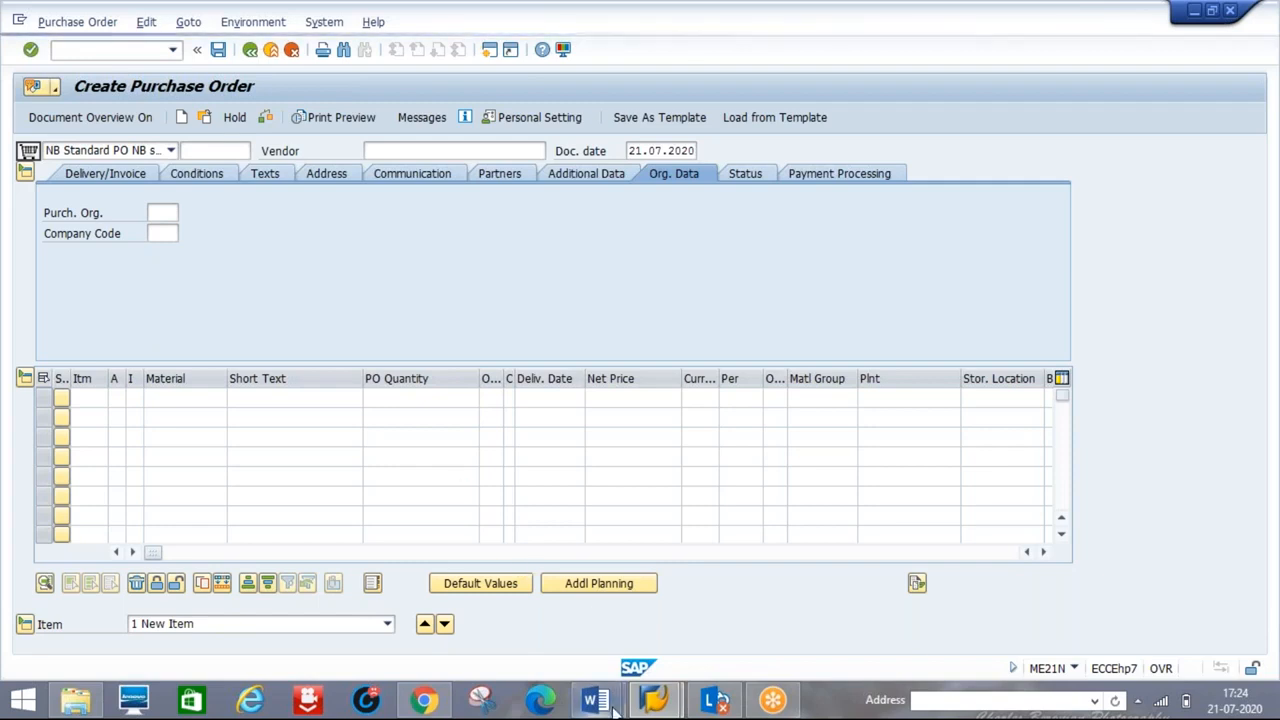
mouse_move(597, 700)
click(507, 627)
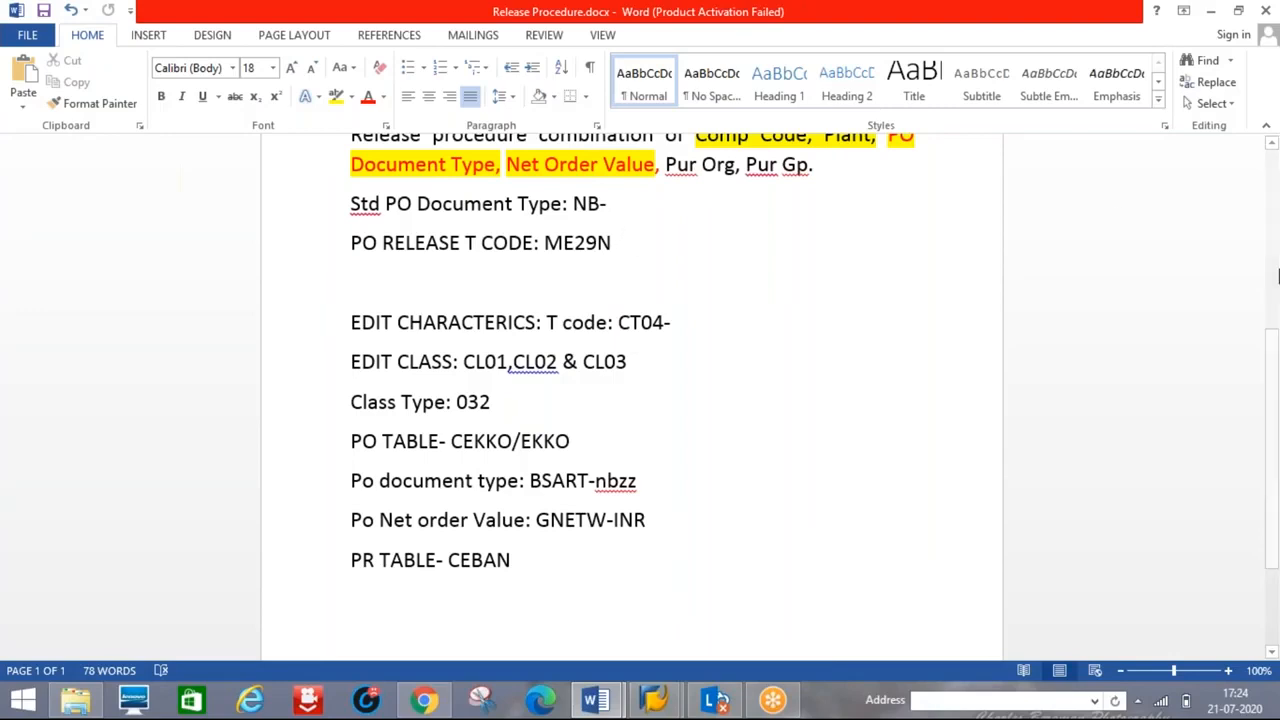
- Append ' & PO Net order Value' after 'NB-' on the Std PO Document Type line
drag(1266, 343, 1268, 258)
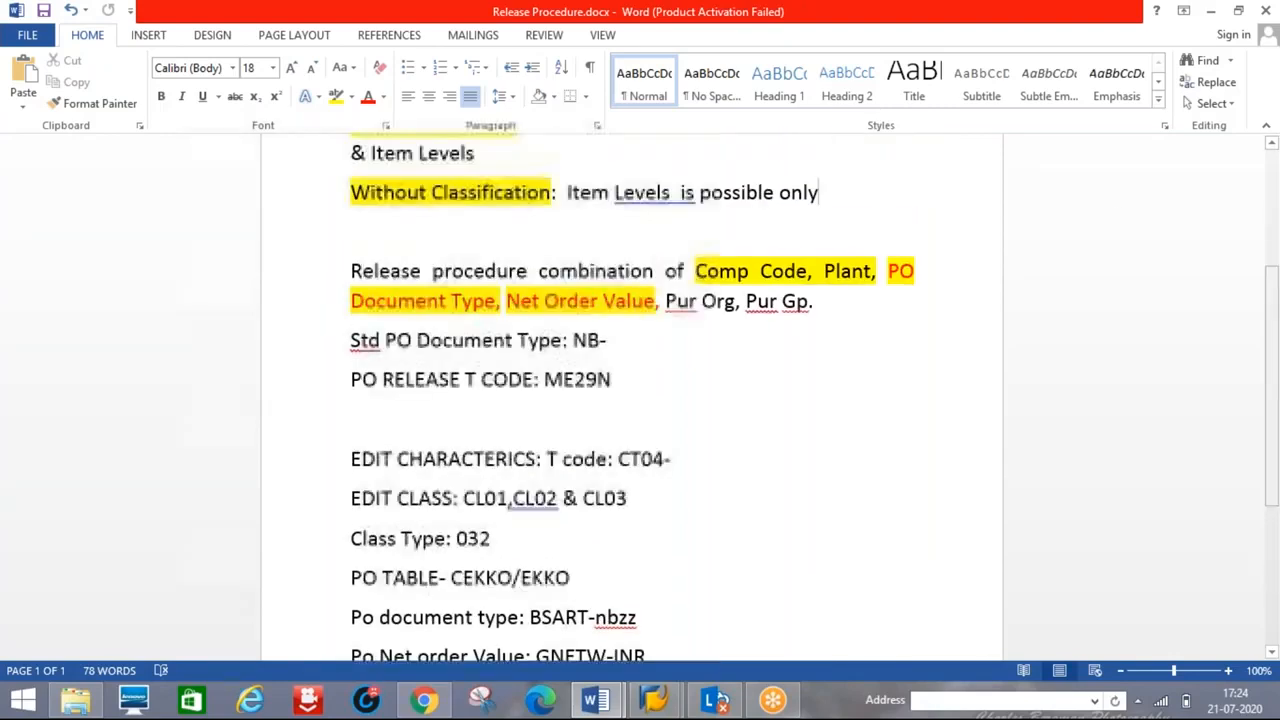
click(623, 340)
text(&)
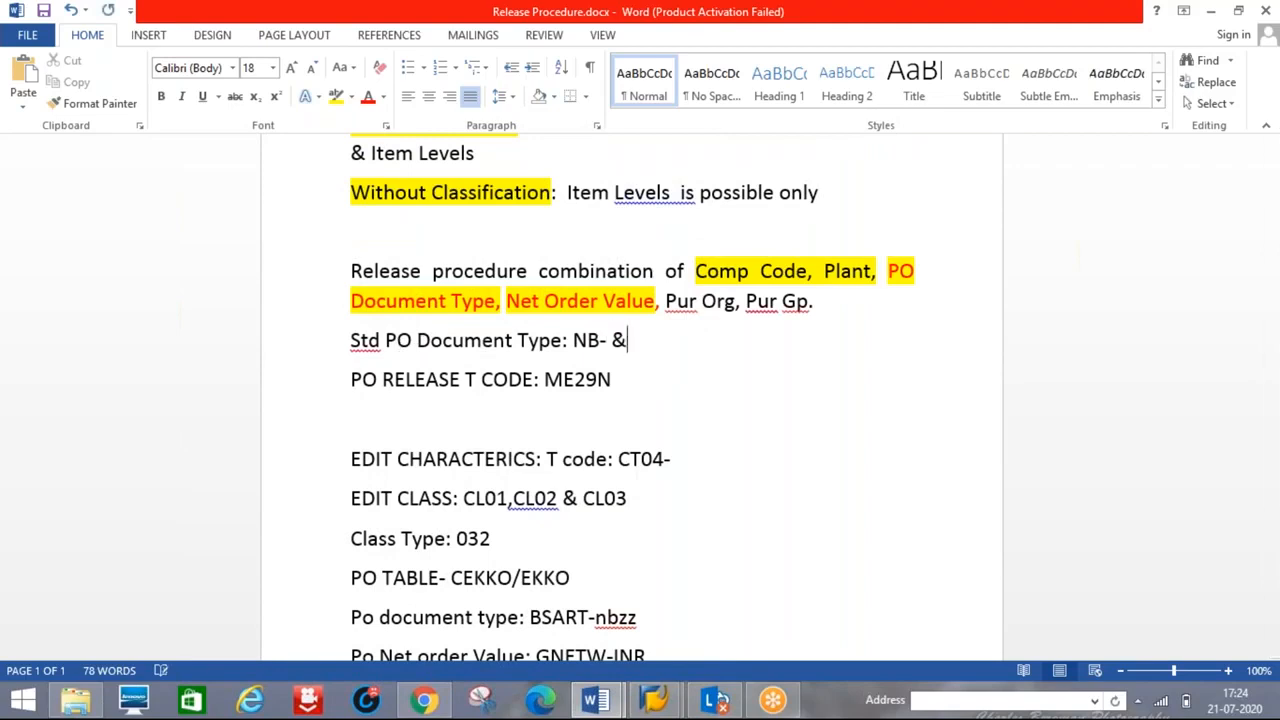
text( PO Net )
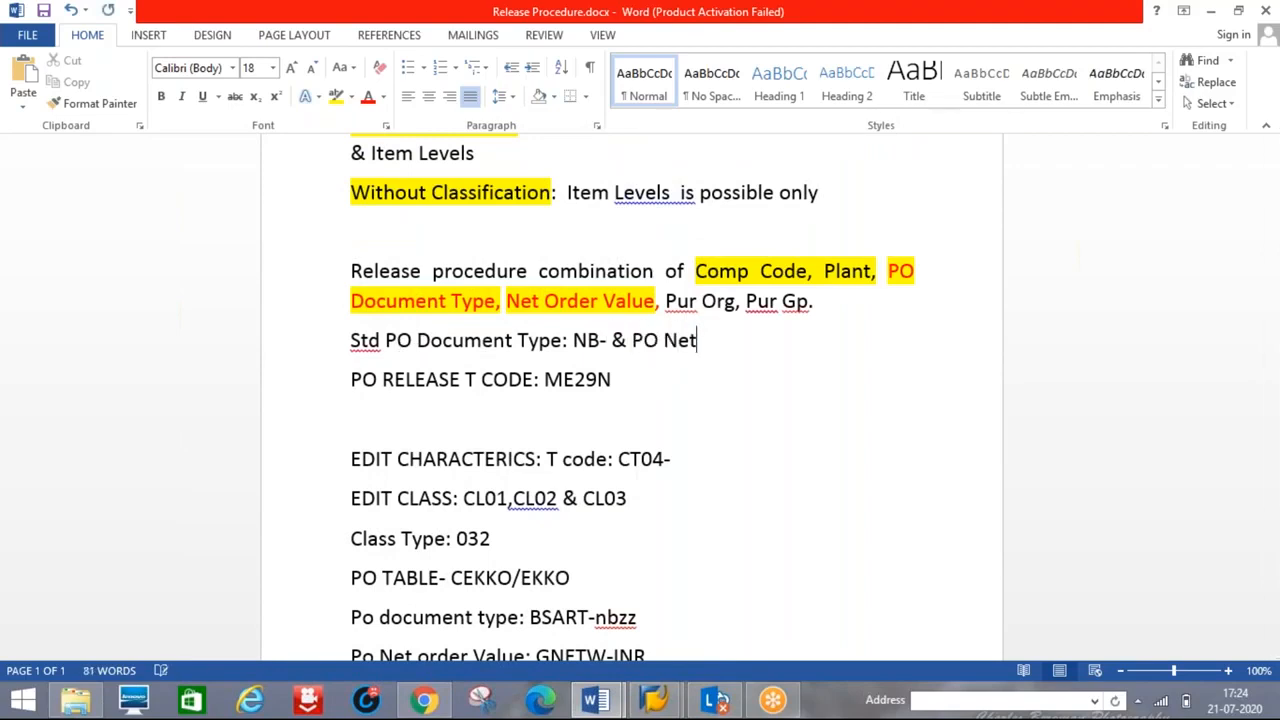
text(ord)
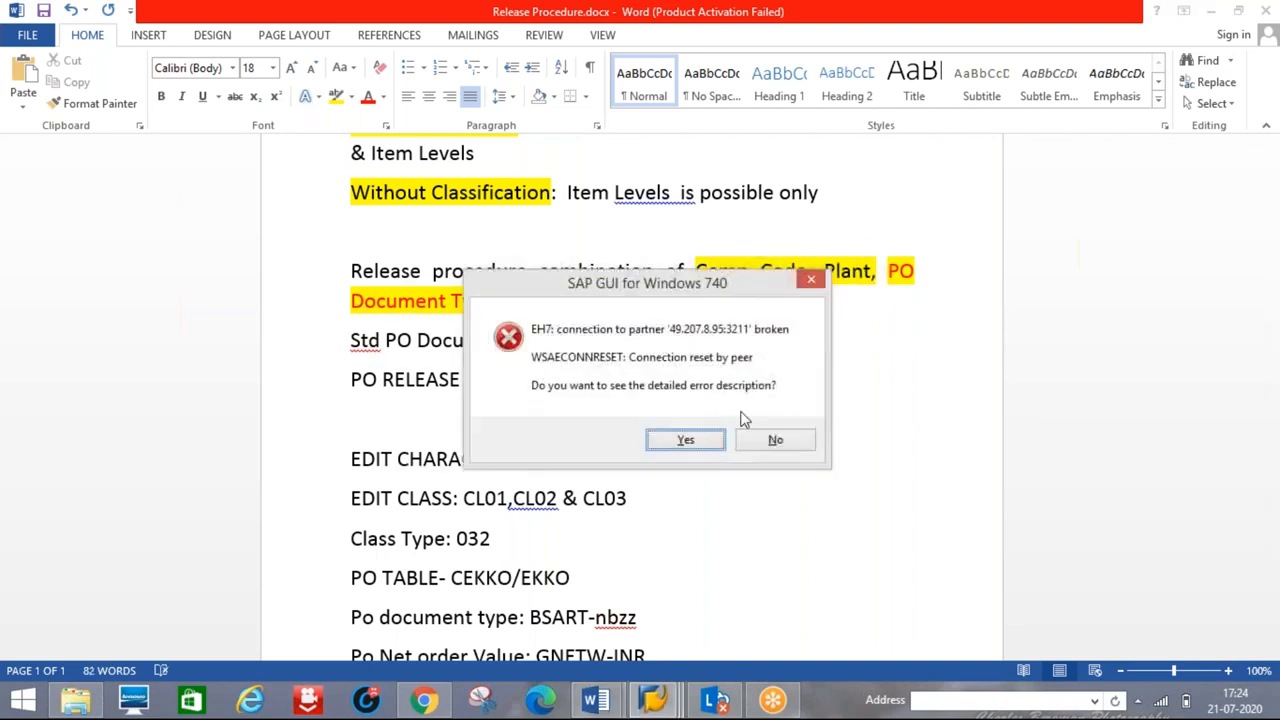
click(775, 440)
text(er Value)
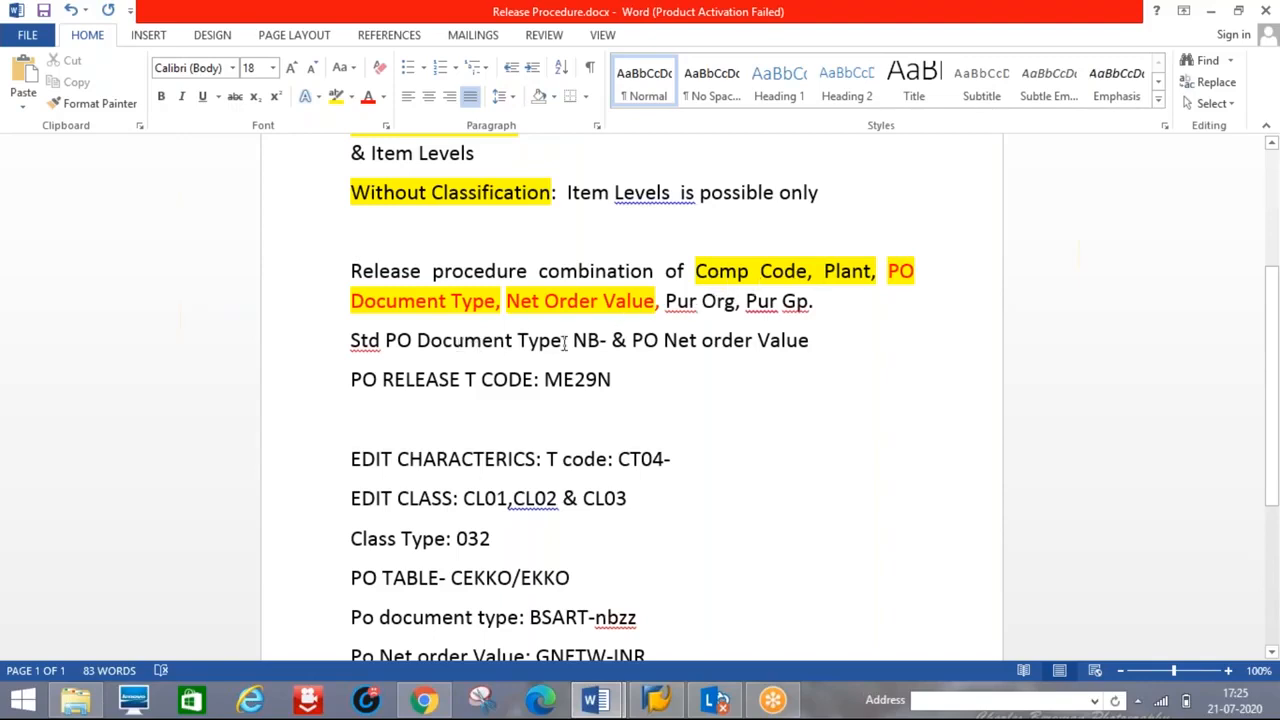
click(326, 347)
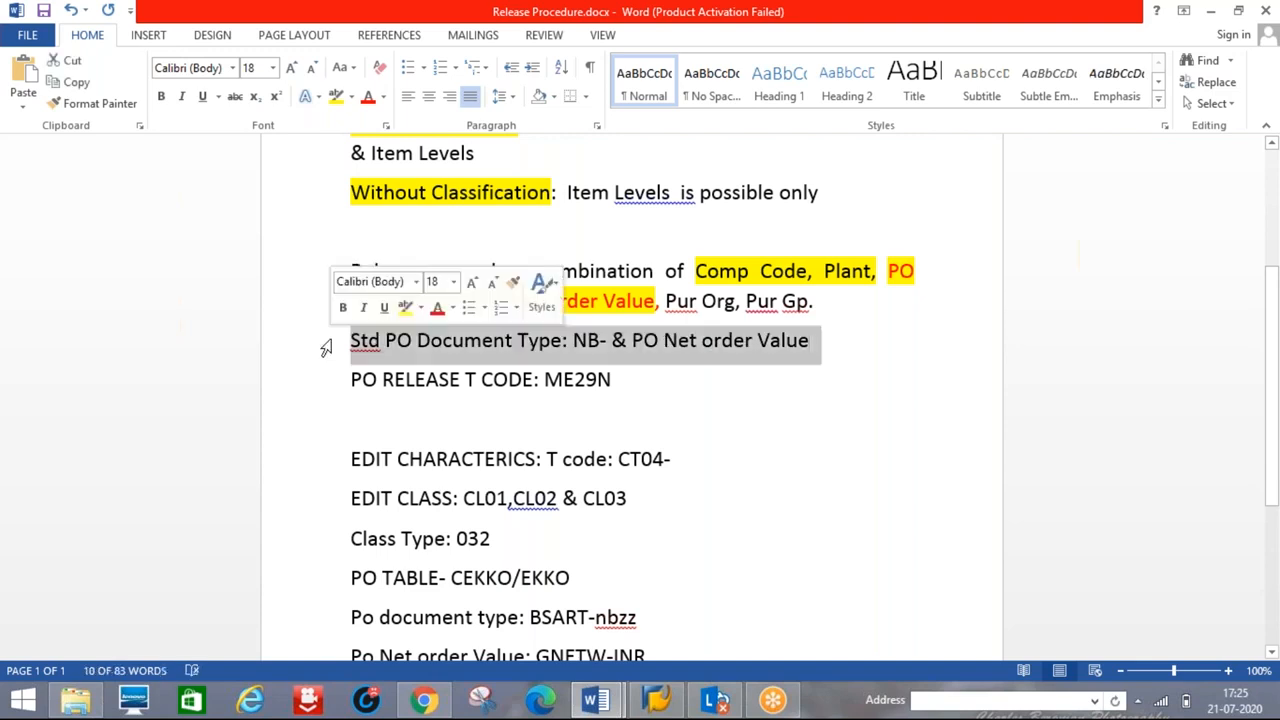
click(698, 410)
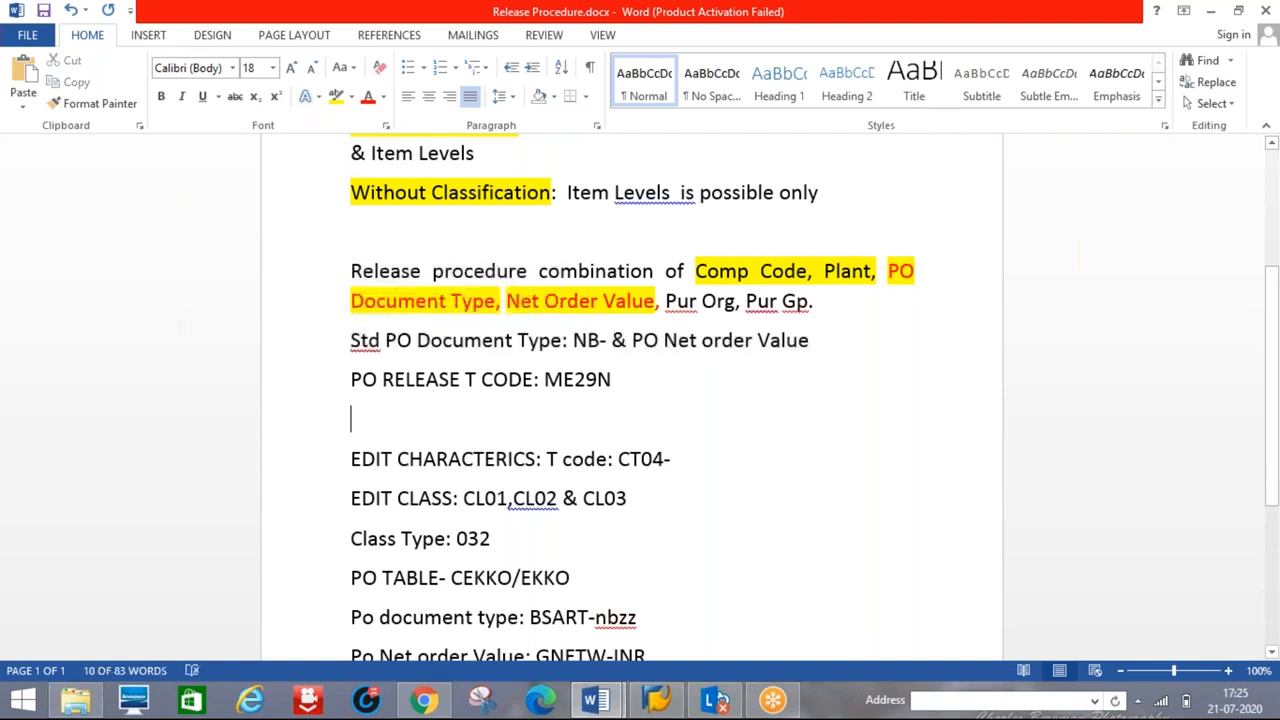
click(656, 700)
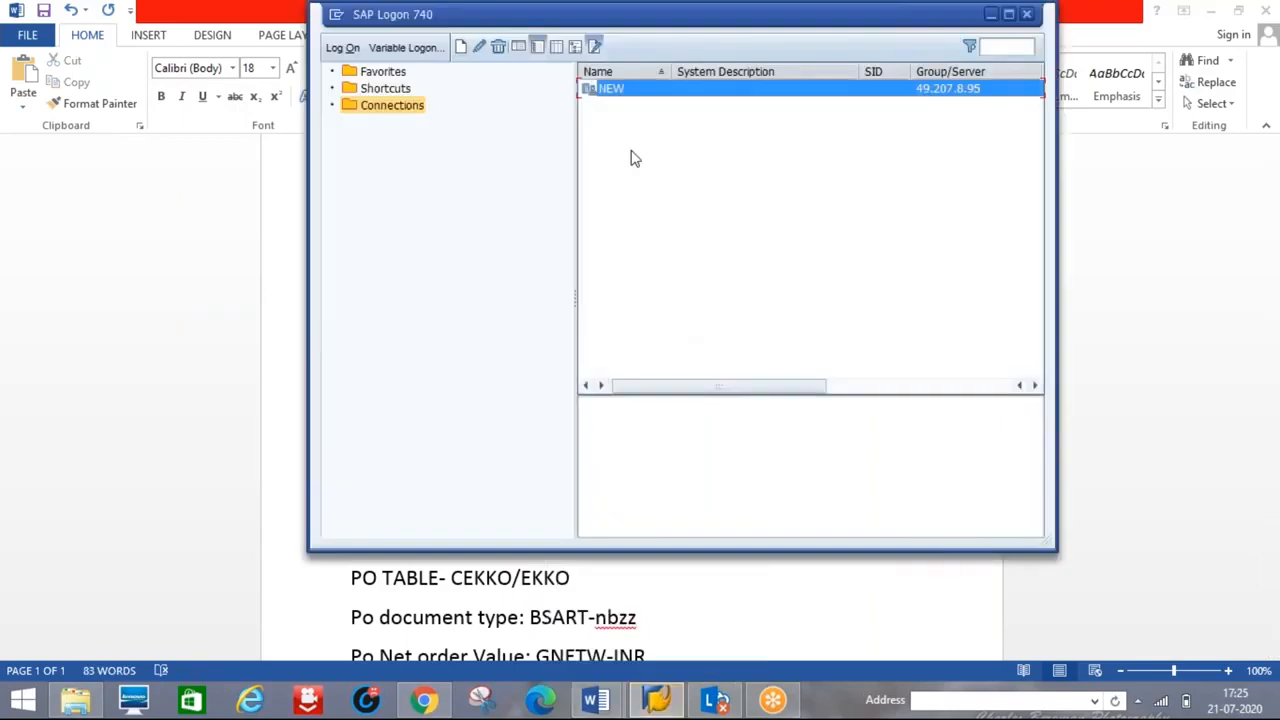
- Log on to the NEW connection with the remembered user name and password
double_click(610, 90)
text(u)
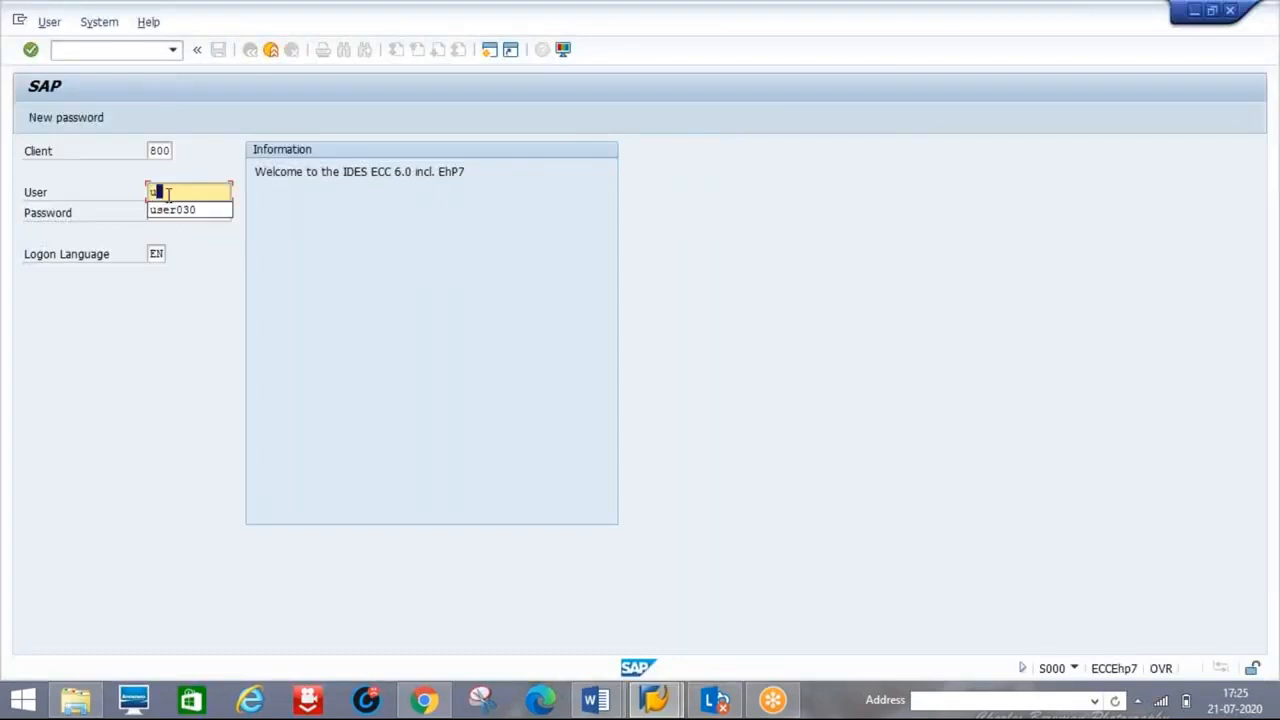
key(Down)
key(Return)
key(Tab)
text(*******)
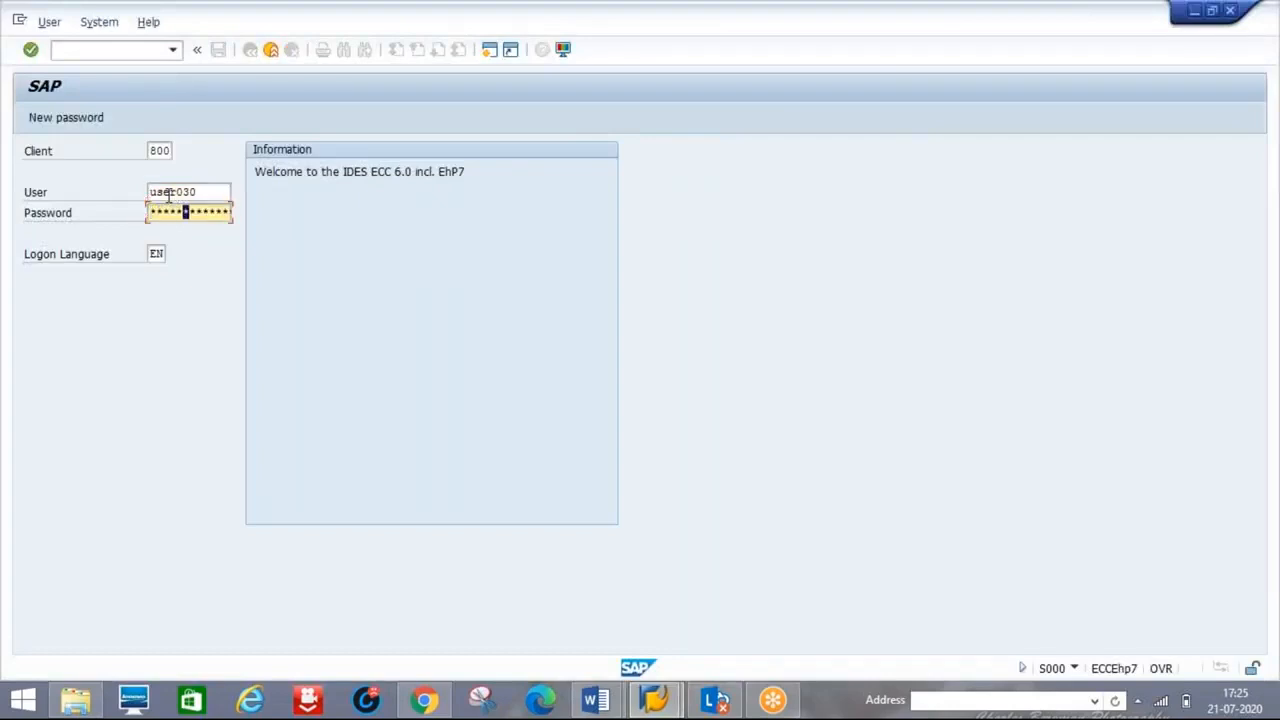
key(Return)
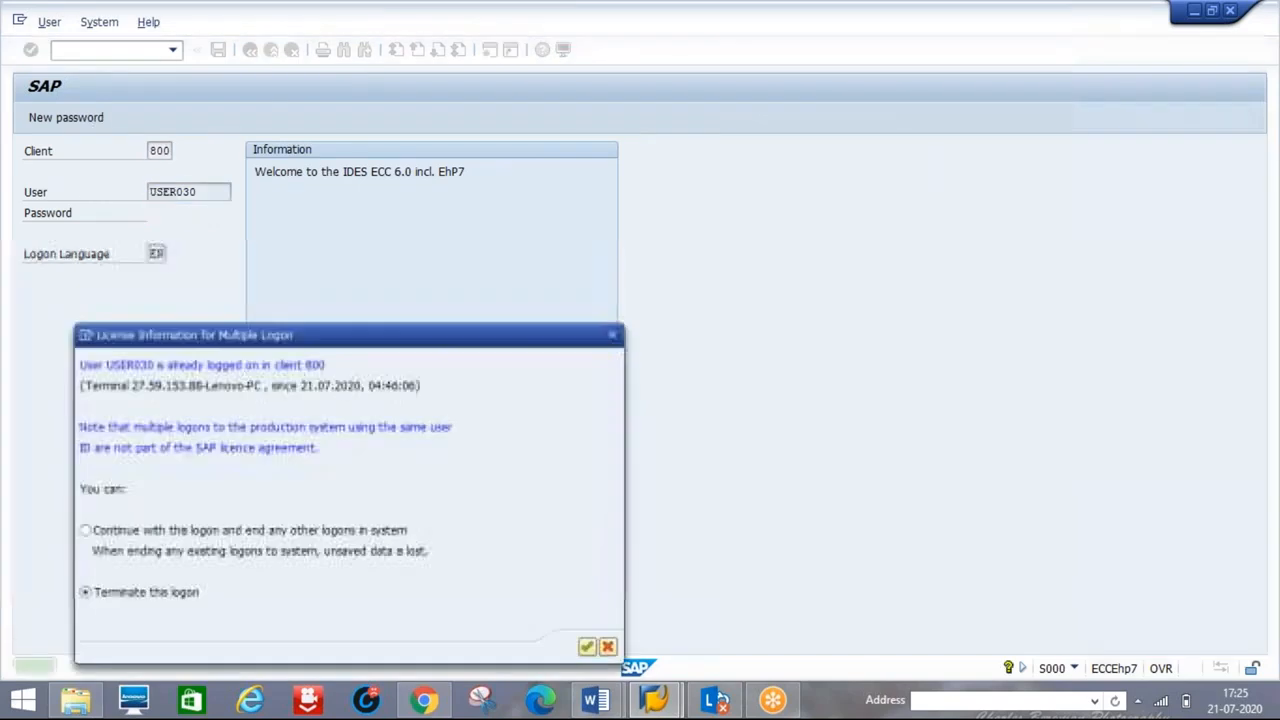
- Continue with this logon, ending other sessions, and run transaction SPRO
click(308, 538)
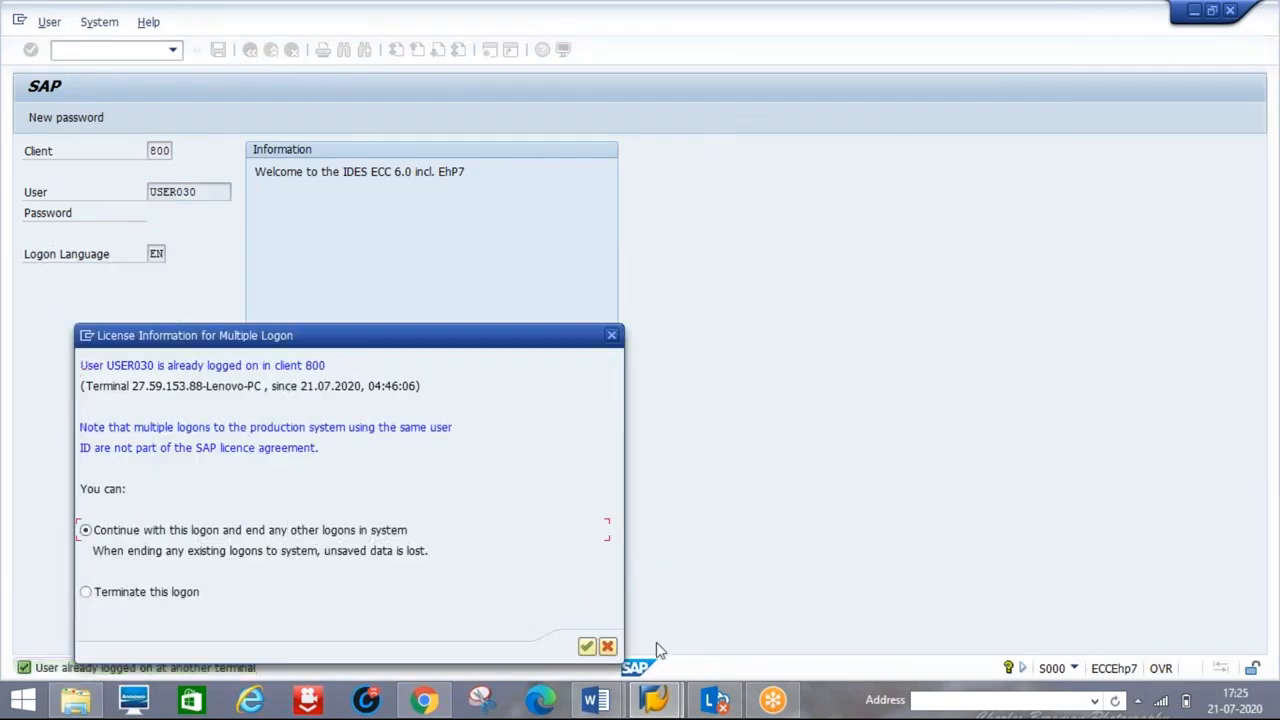
click(588, 648)
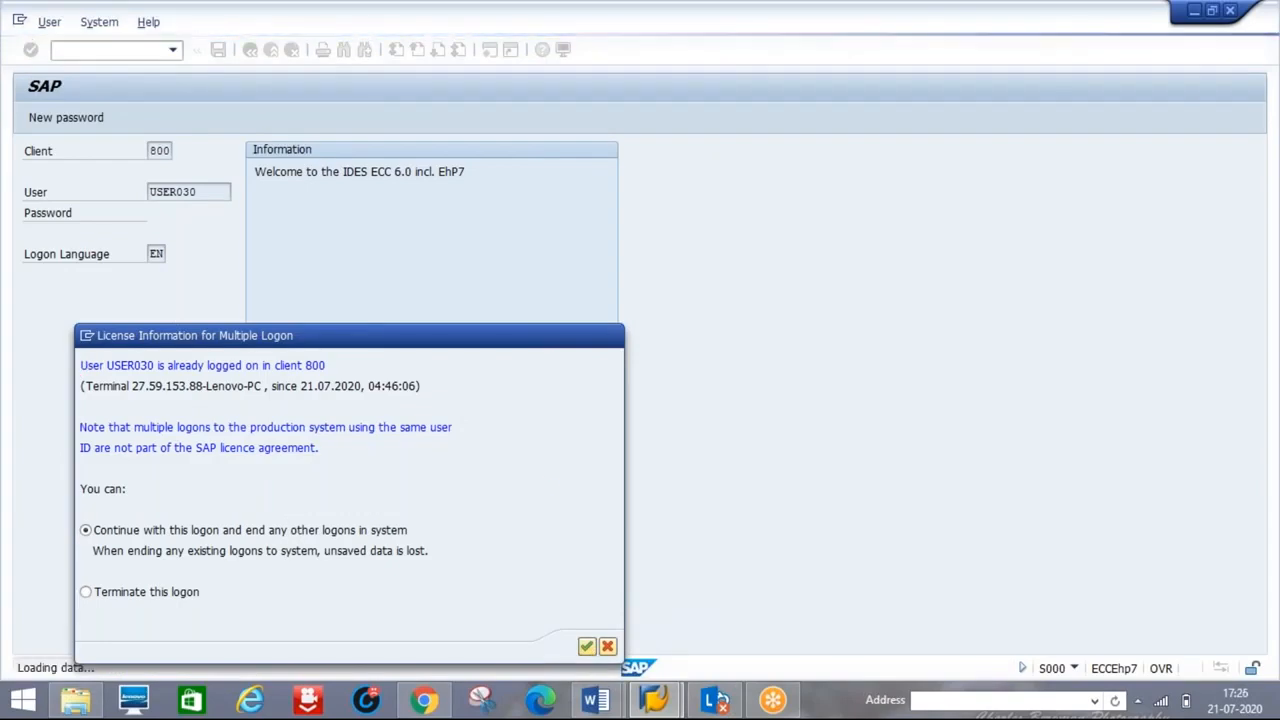
text(spro)
key(Return)
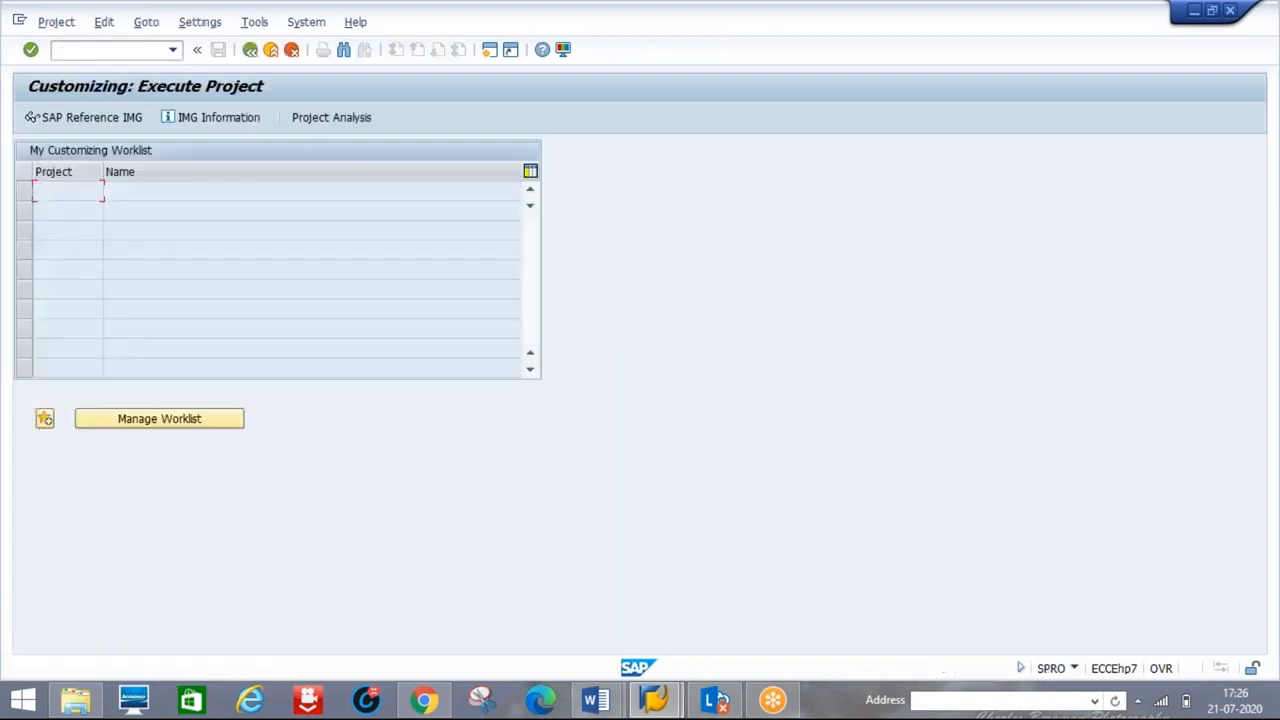
- In SAP Reference IMG, expand Materials Management > Purchasing > Purchase Order > Release Procedure for Purchase Orders
click(105, 120)
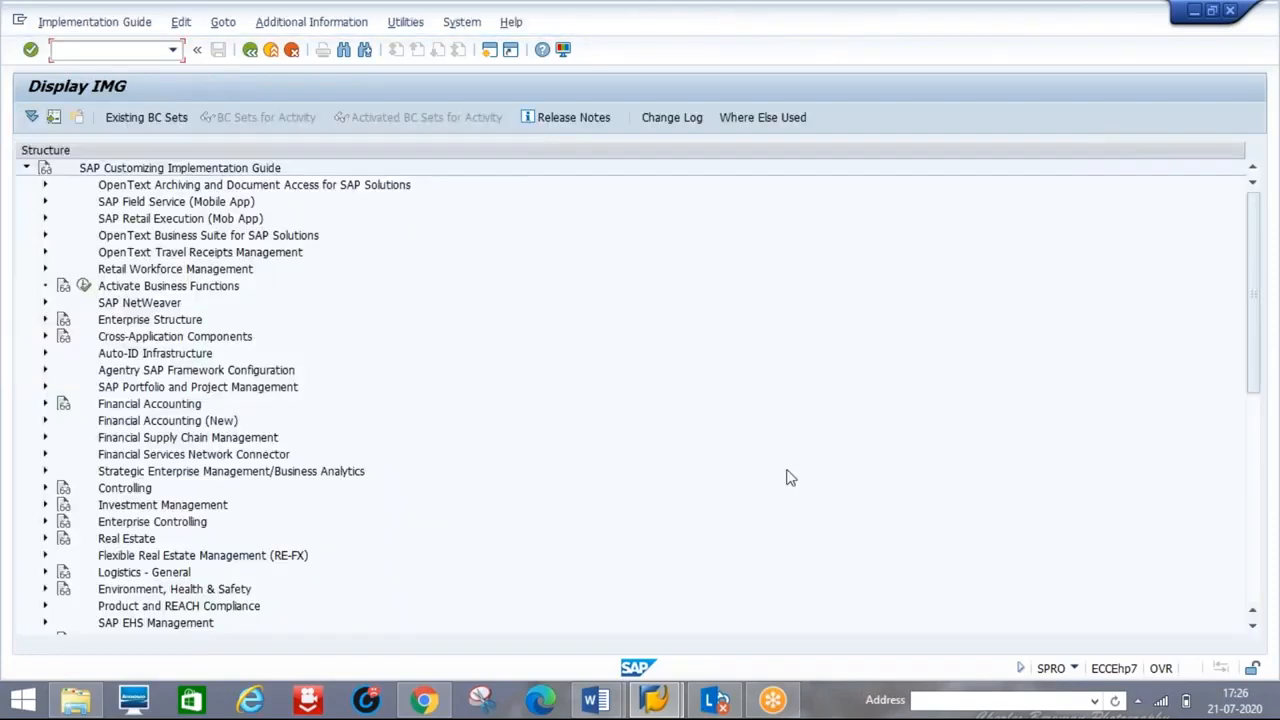
click(1257, 567)
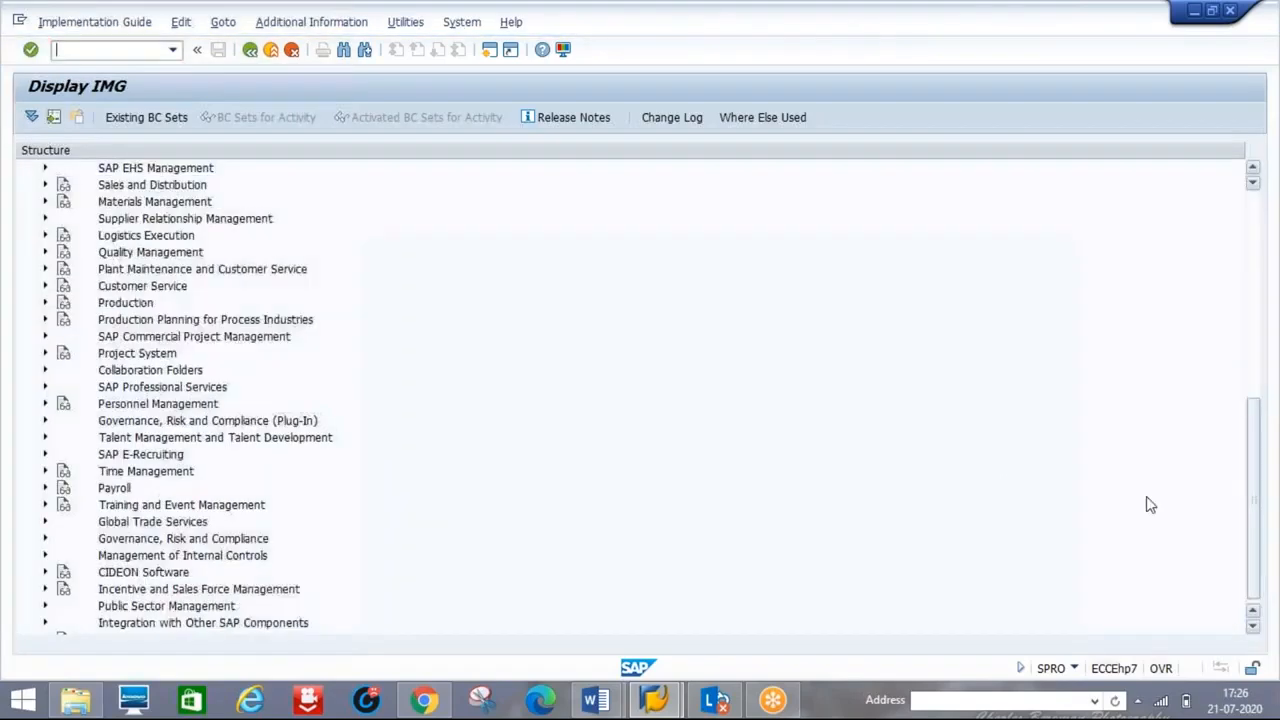
click(45, 203)
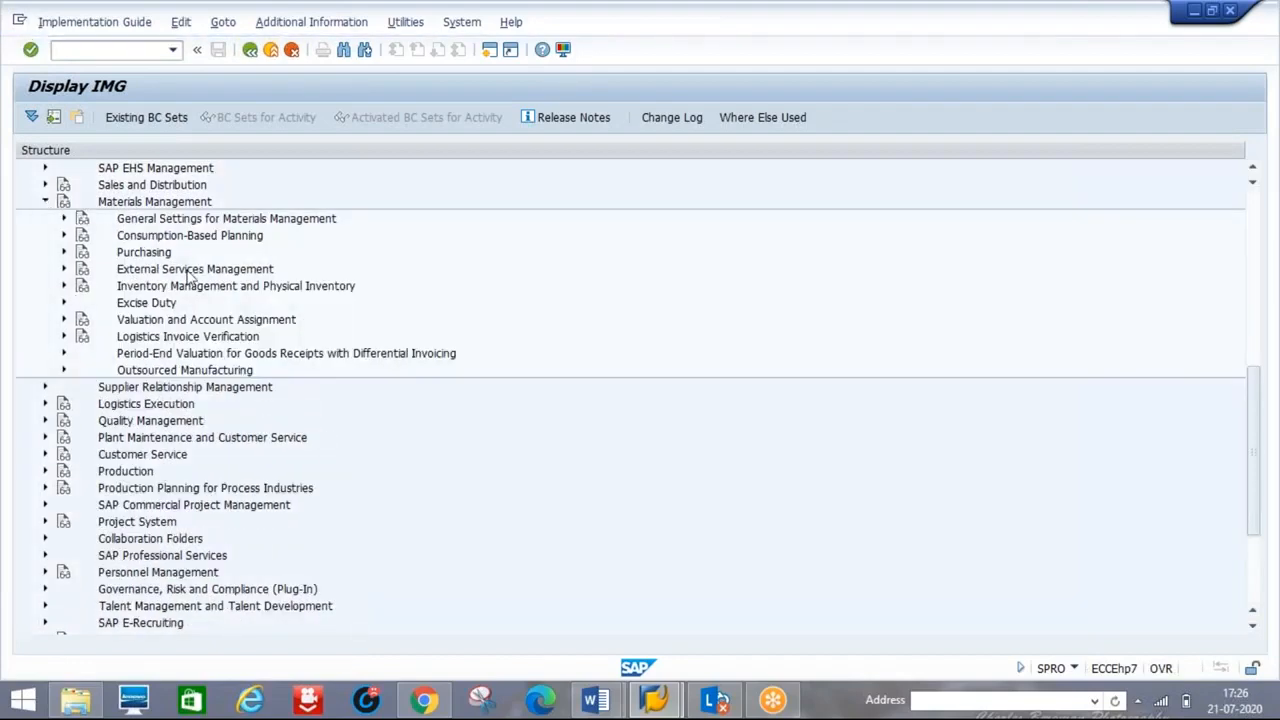
click(63, 253)
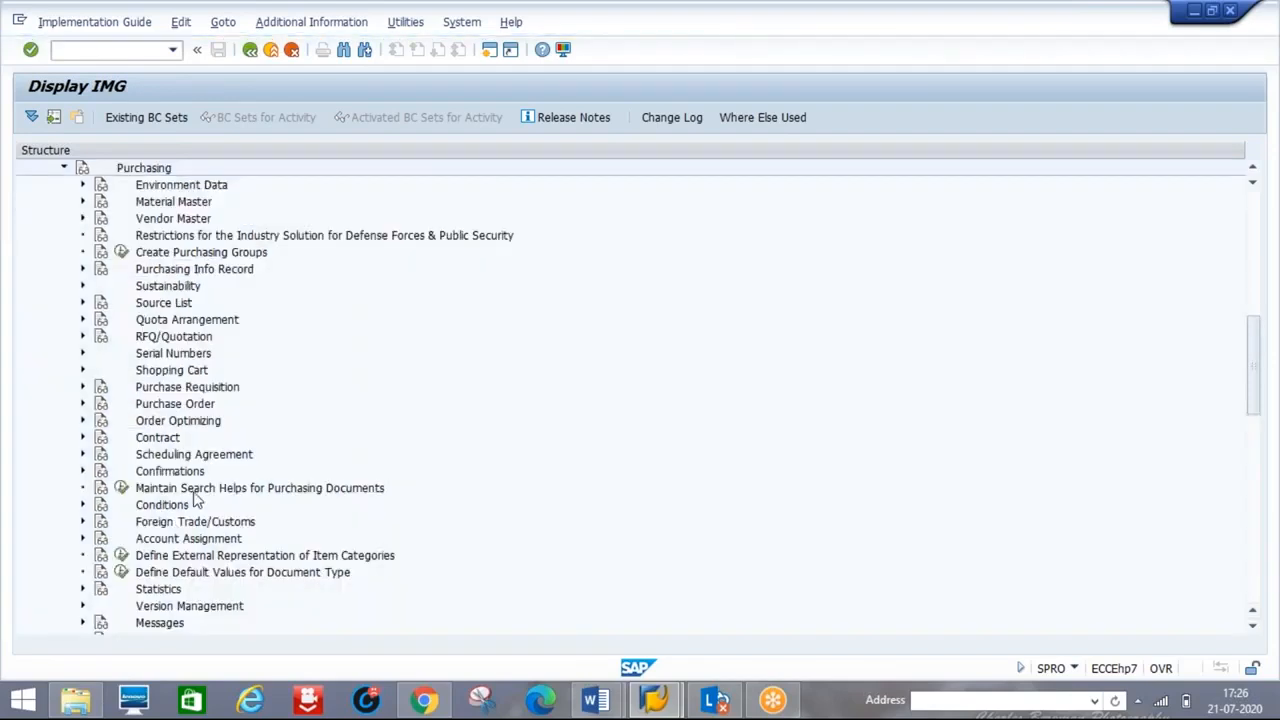
click(82, 404)
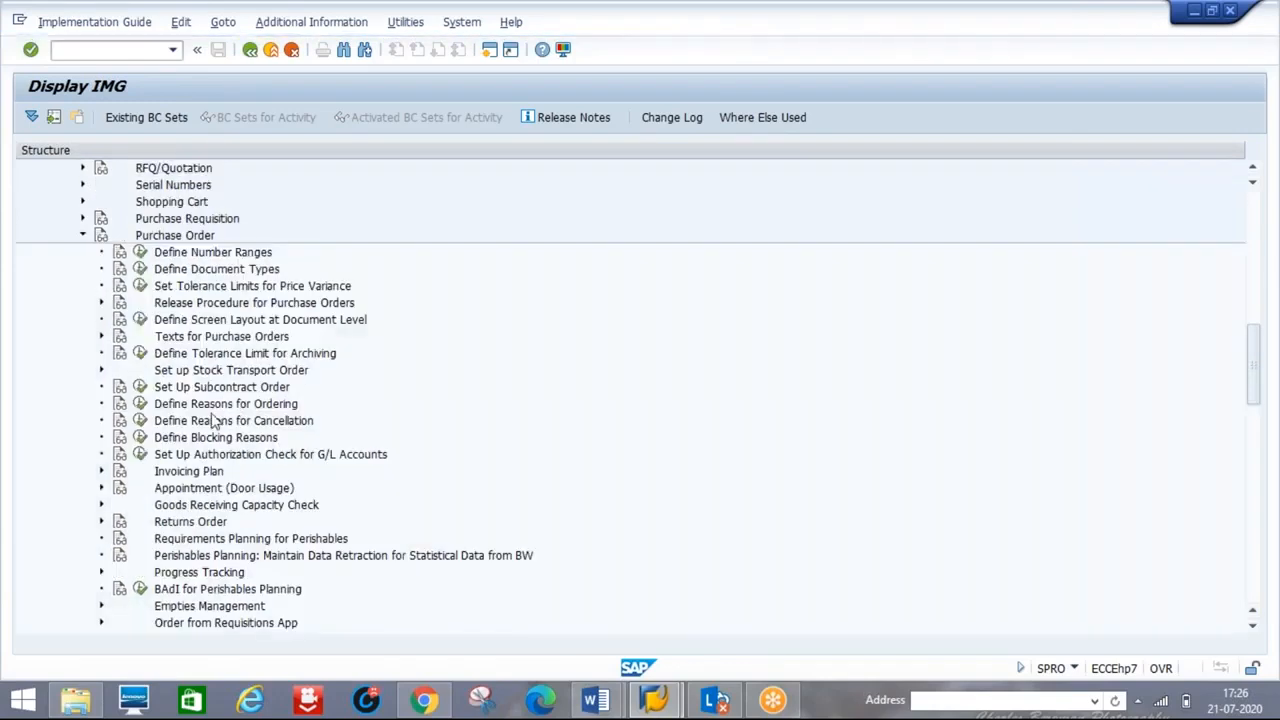
click(218, 306)
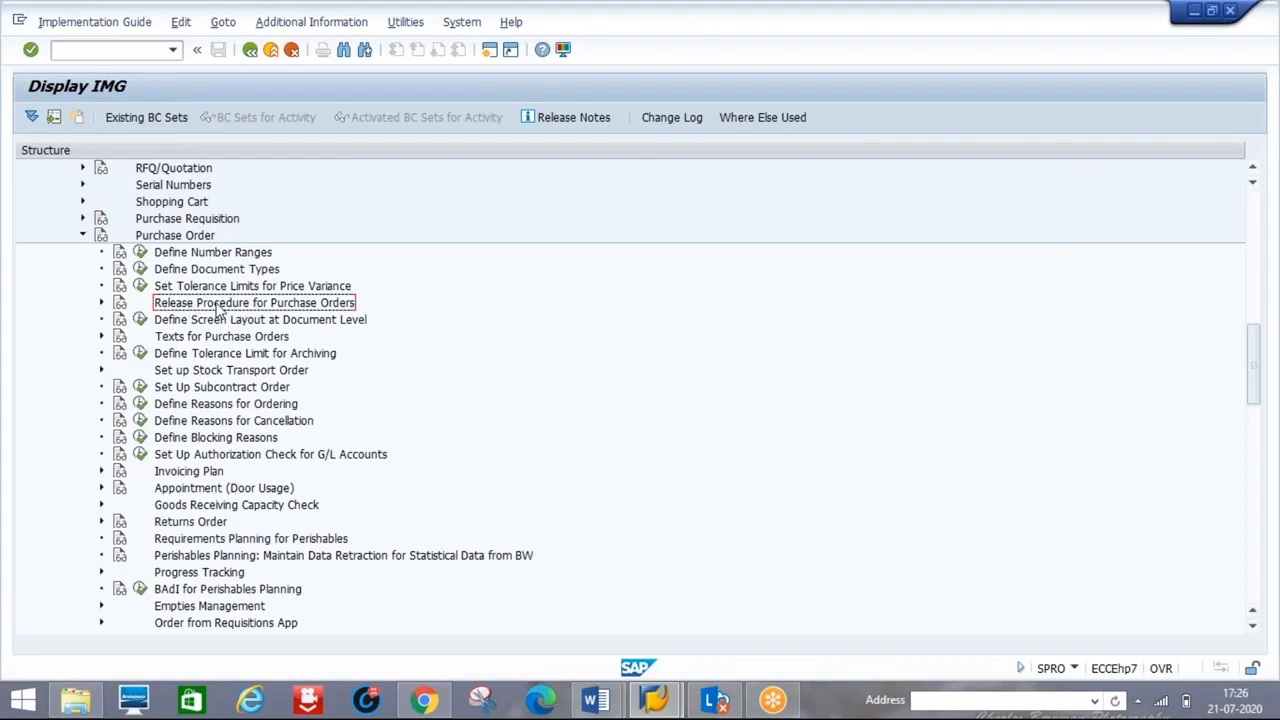
click(101, 303)
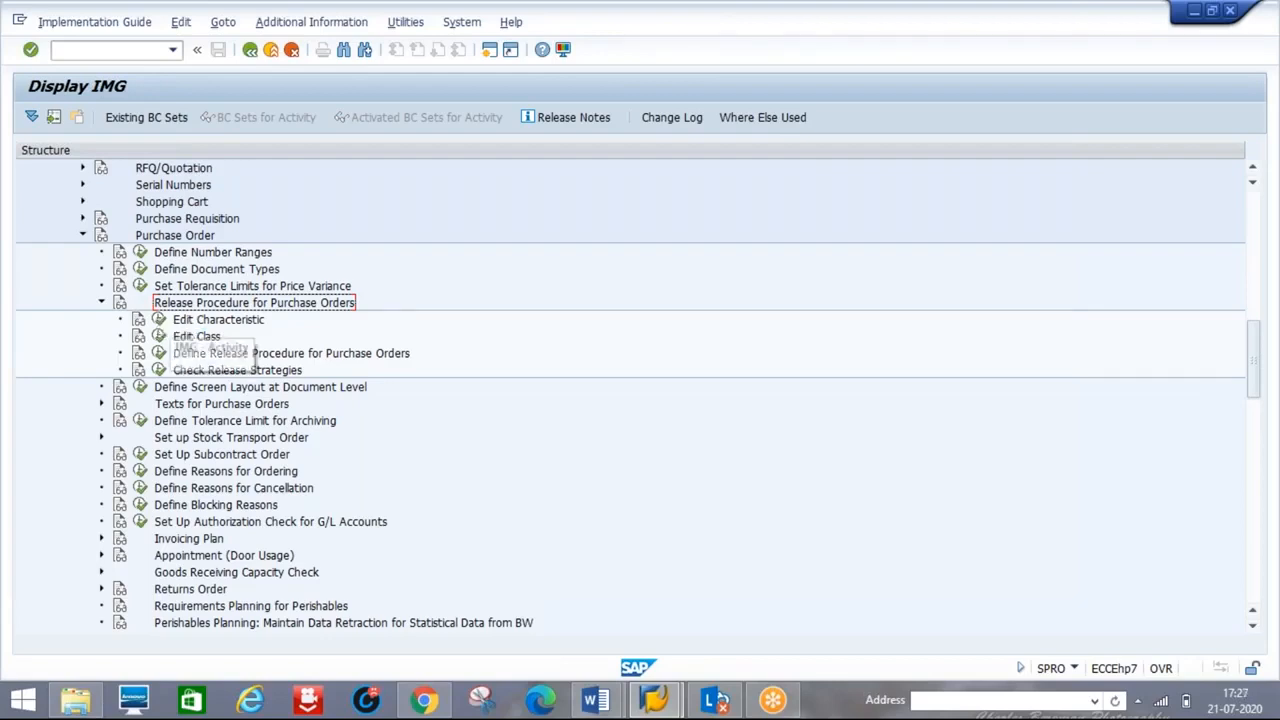
click(595, 700)
- Highlight the 'EDIT CHARACTERICS: T code: CT04' line in the Word notes and return to SAP's Display IMG
click(490, 608)
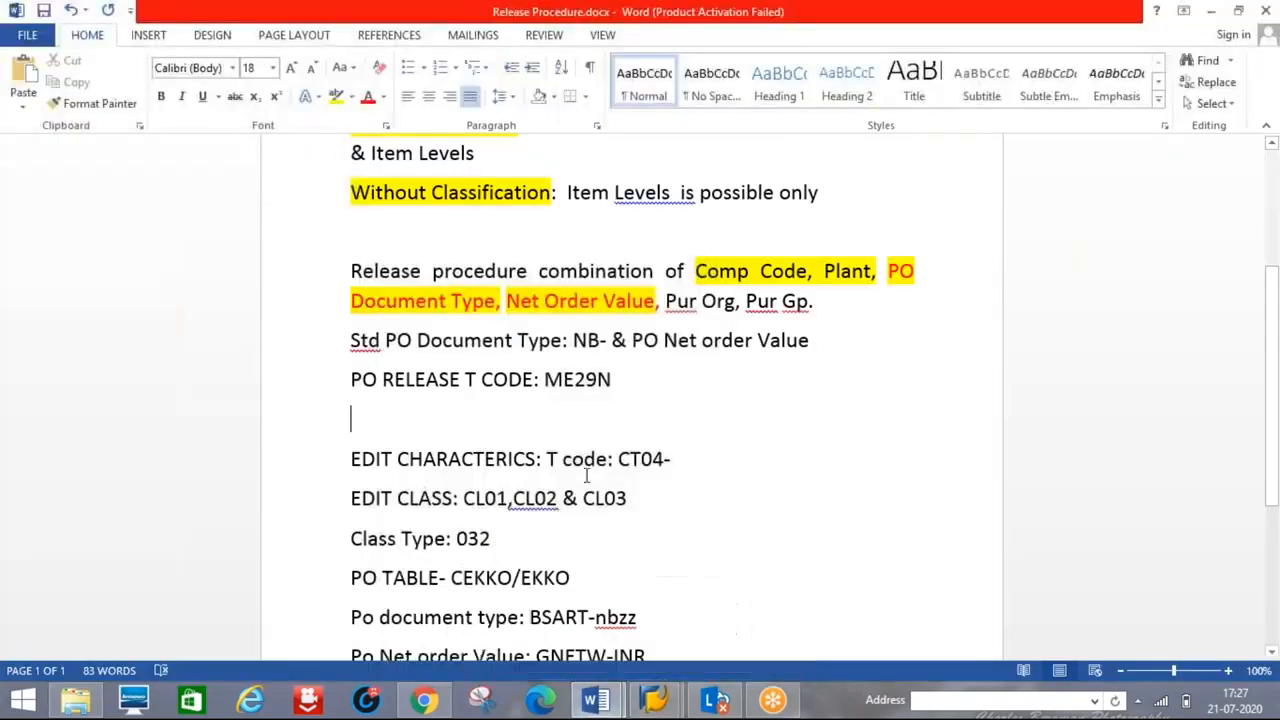
drag(357, 450, 749, 466)
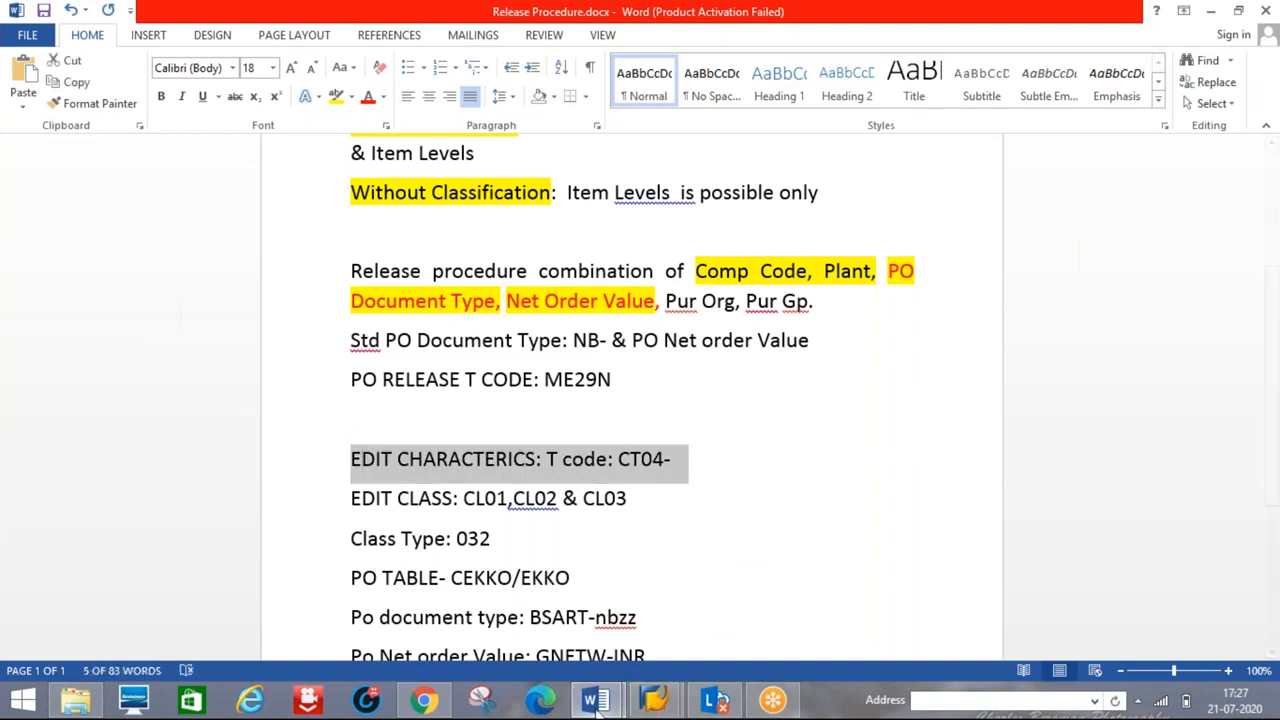
mouse_move(595, 700)
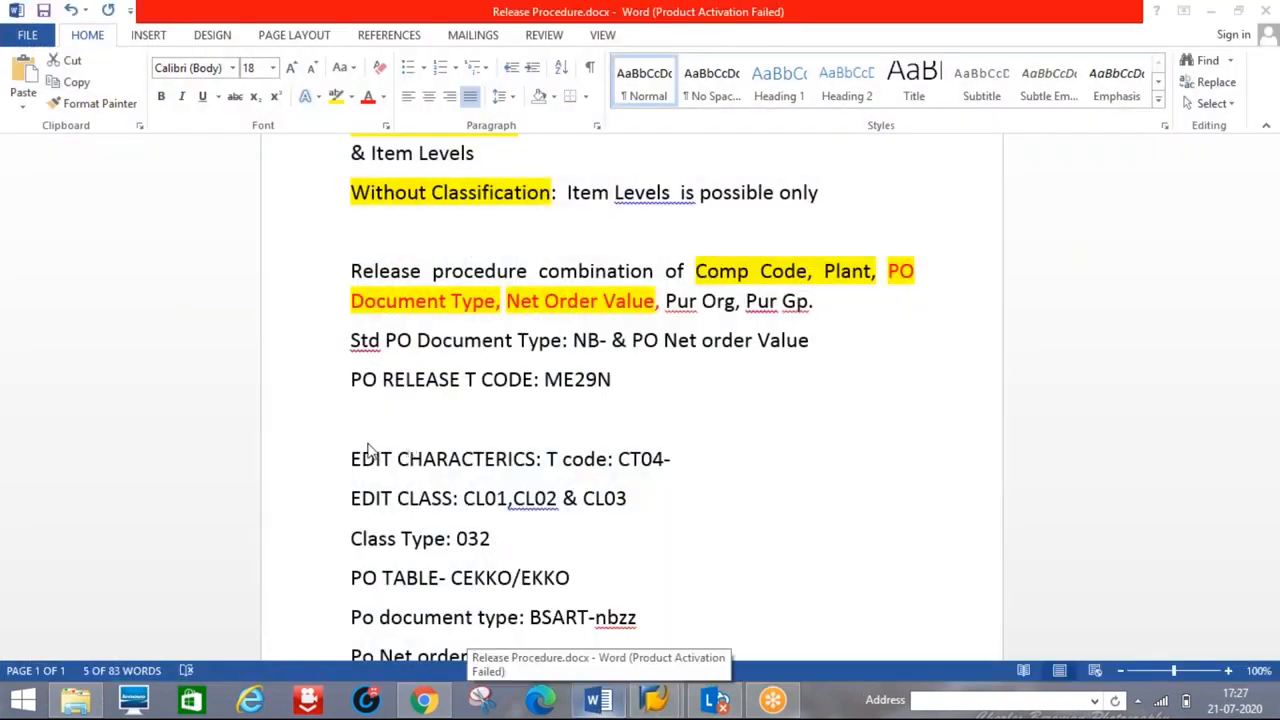
triple_click(634, 466)
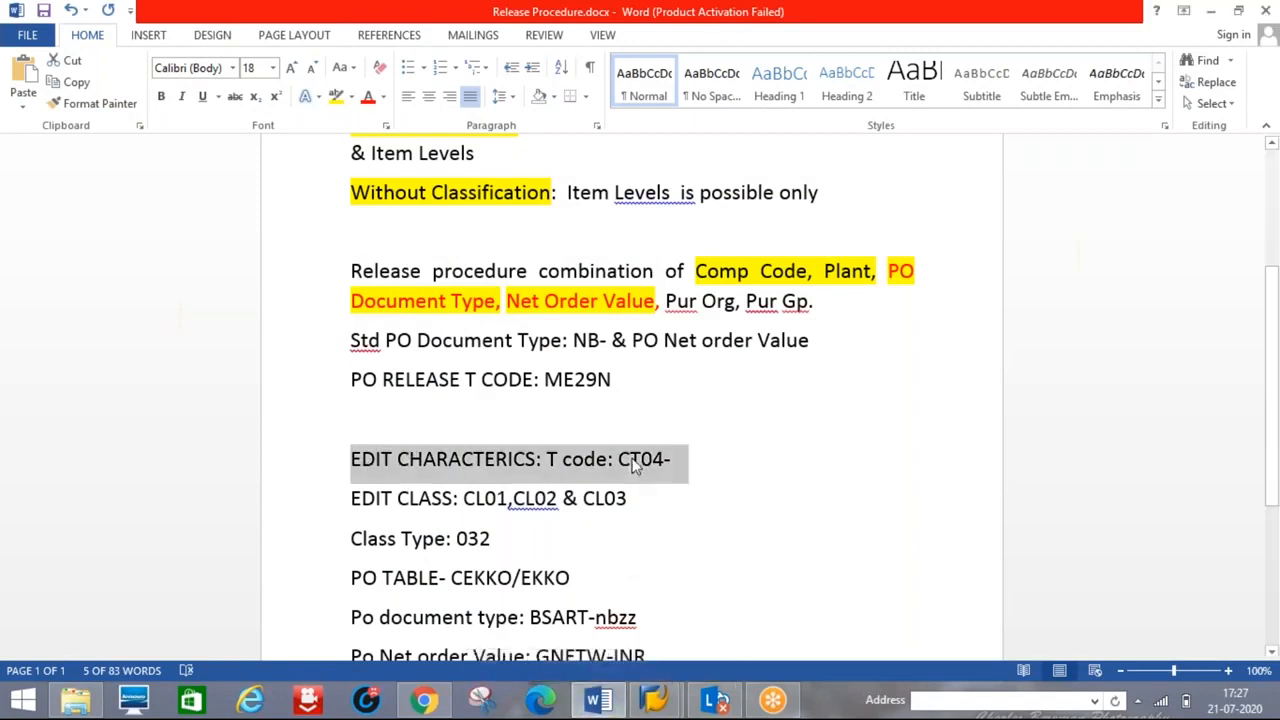
key(alt+Tab)
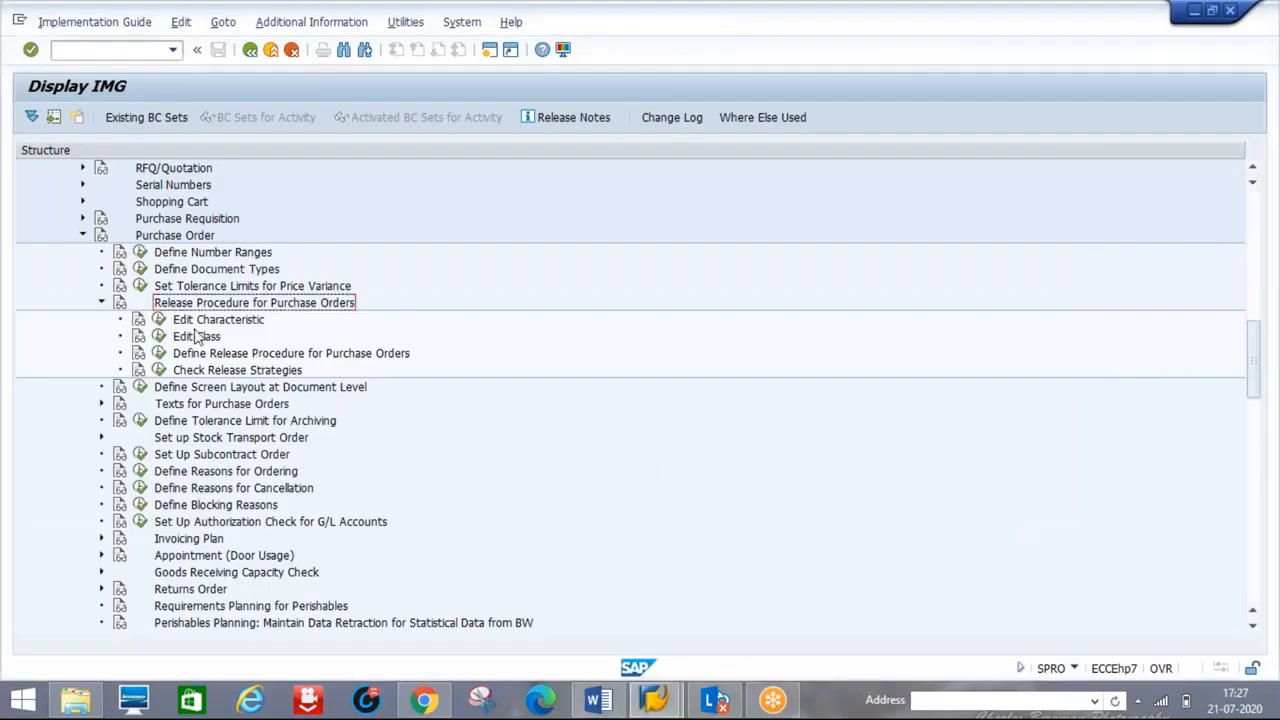
- Open Edit Characteristic (CT04) from the IMG, checking the document type line in the notes
click(158, 319)
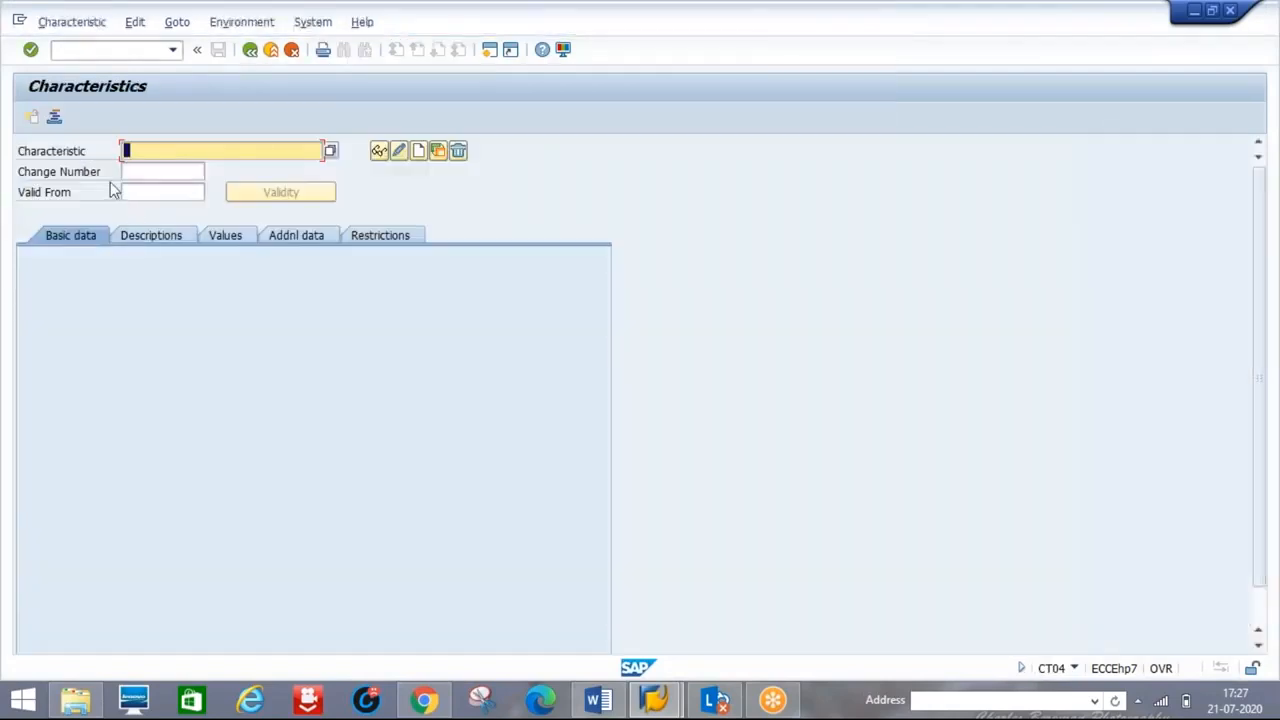
click(592, 703)
drag(640, 410, 570, 340)
click(658, 383)
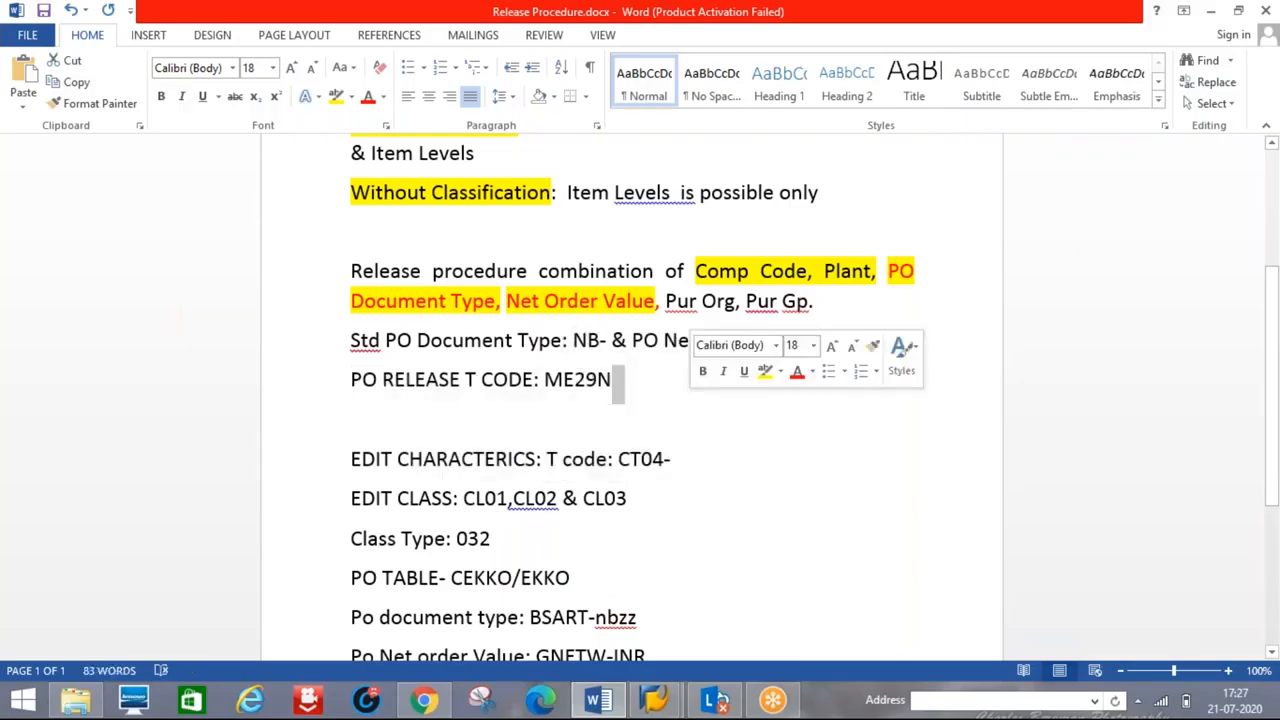
click(589, 340)
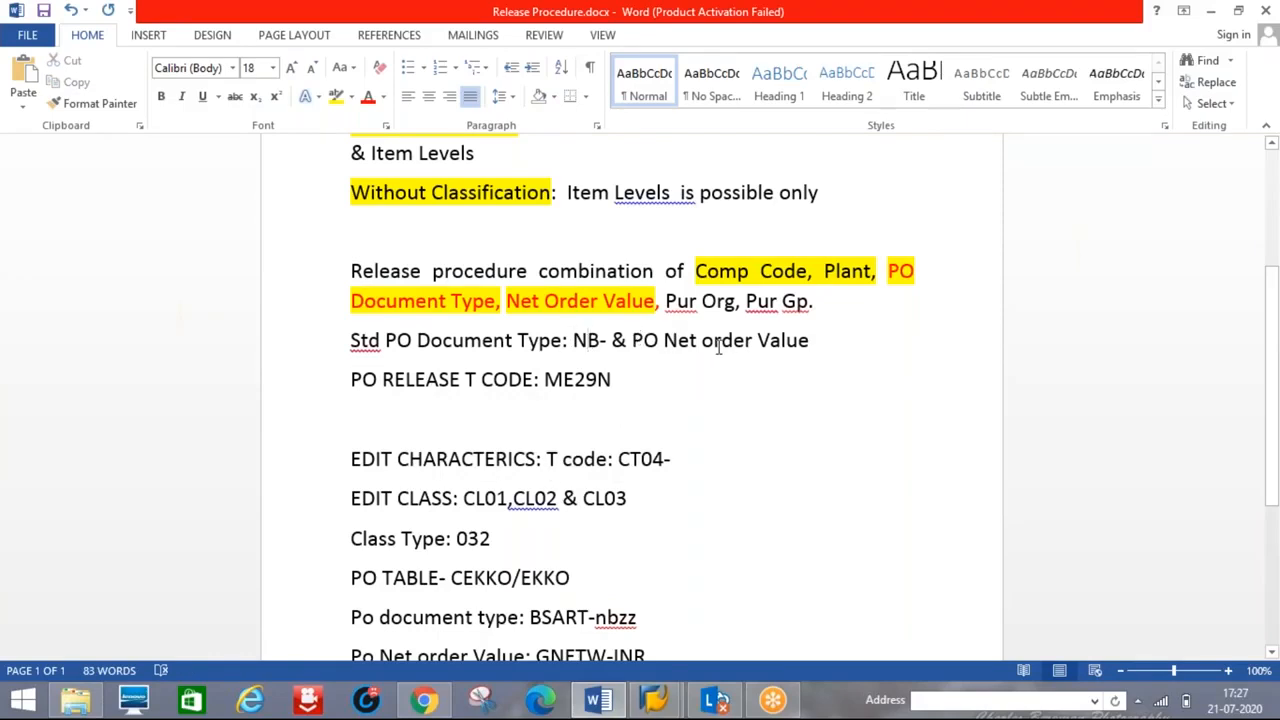
key(alt+Tab)
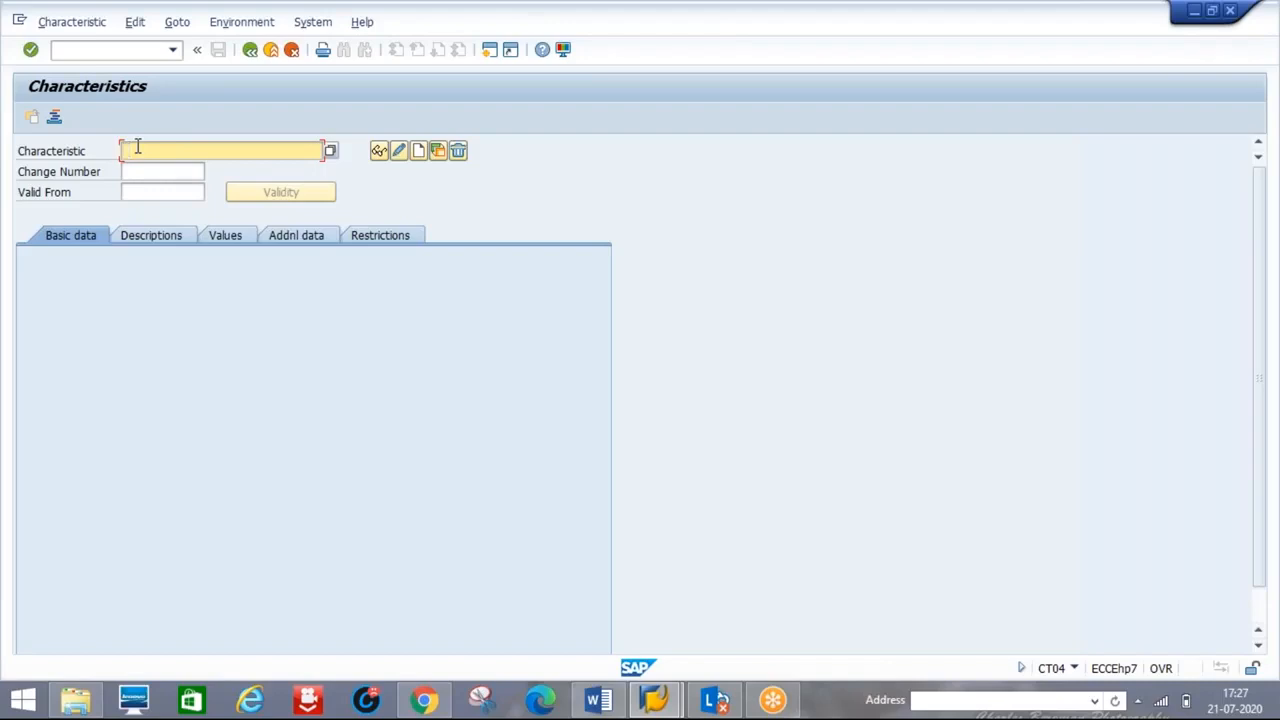
- Look up characteristic RRPO and confirm creating it as a new characteristic
text(RR)
text(FO)
key(Return)
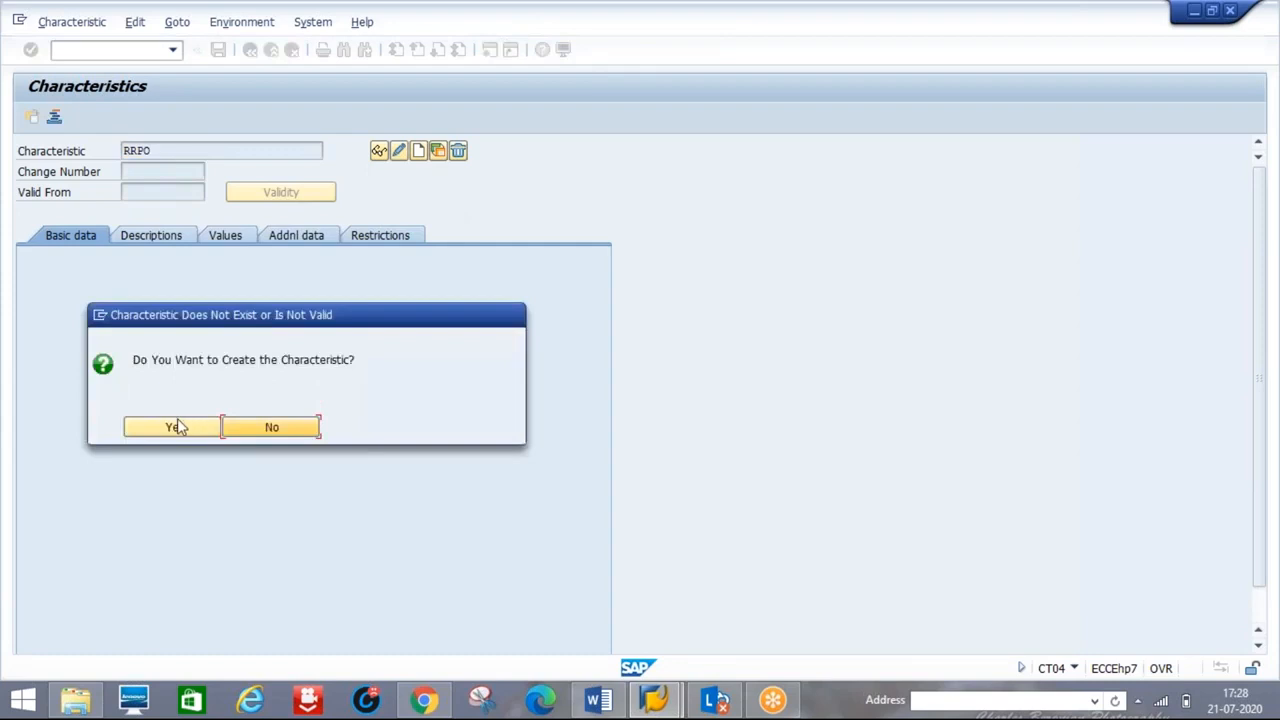
click(175, 428)
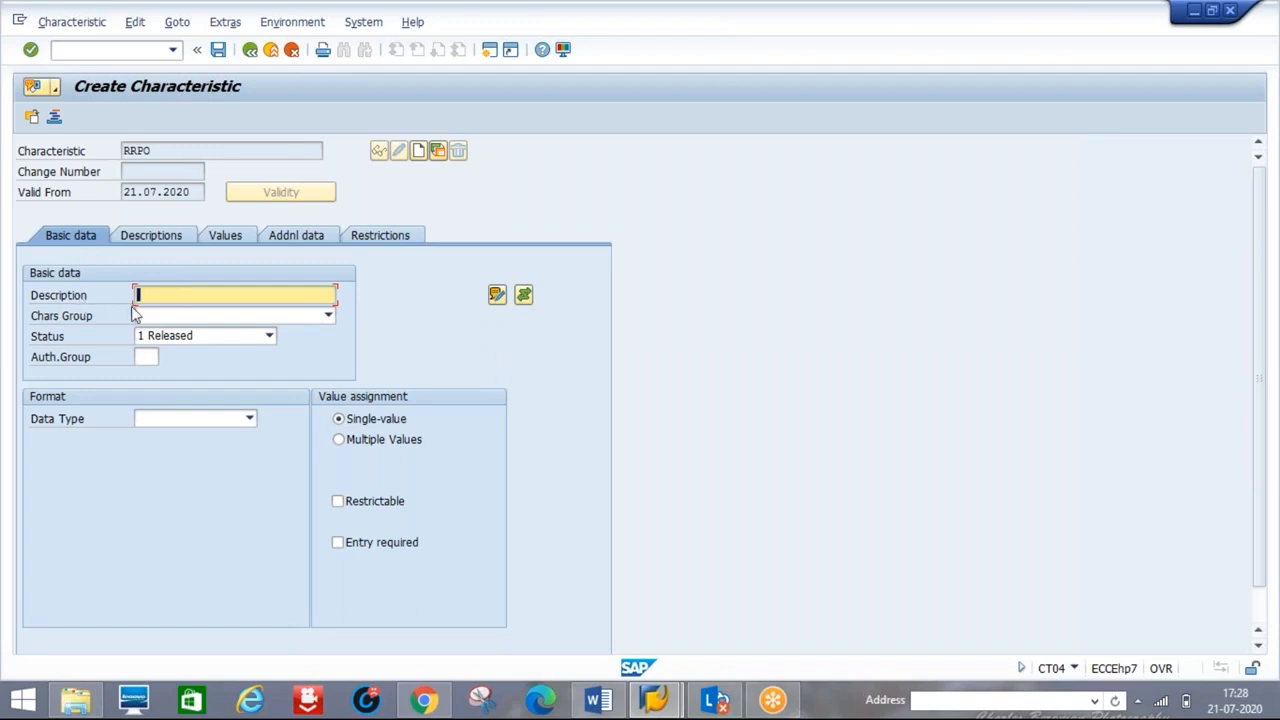
- Give the new characteristic RRPO the description RRPO
click(597, 699)
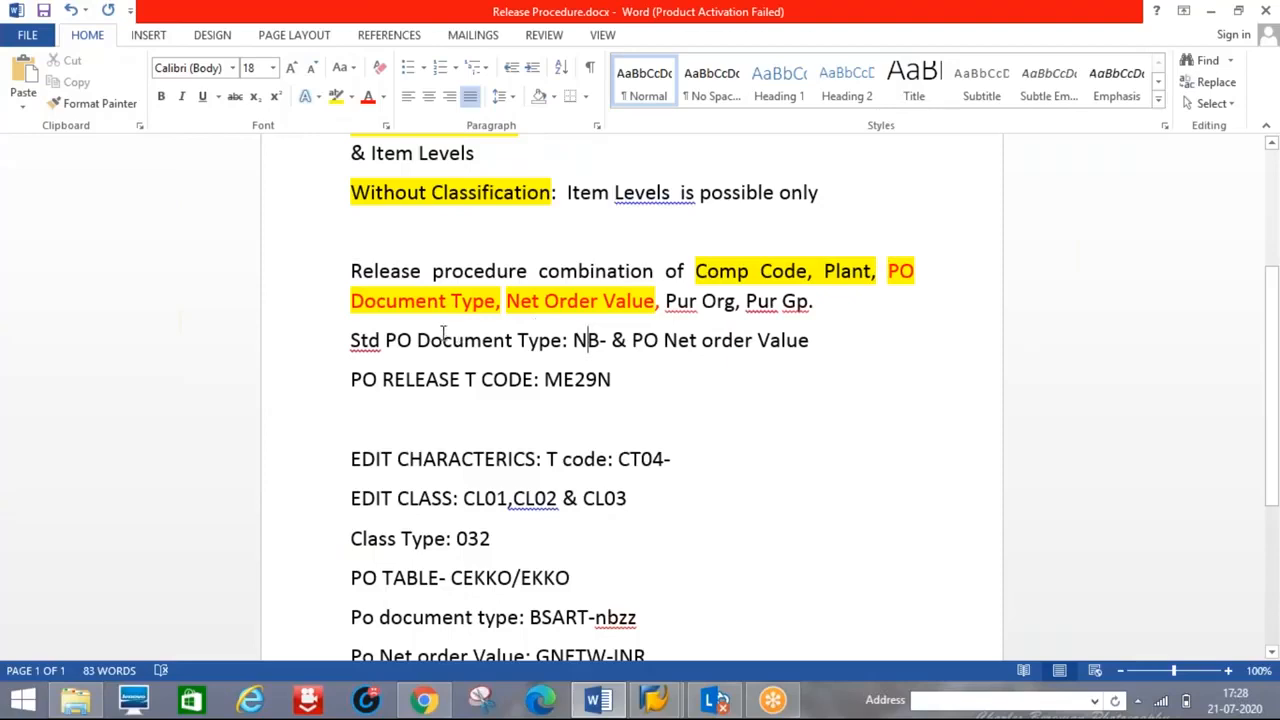
key(alt+Tab)
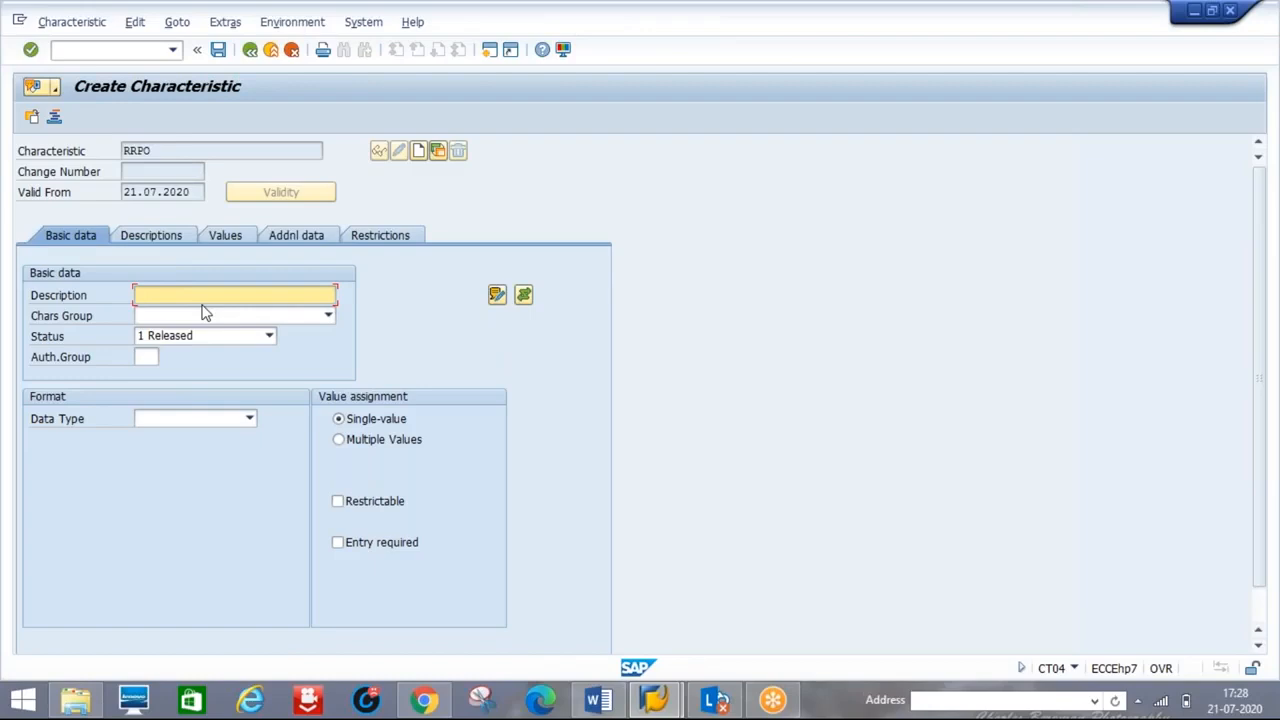
text(RRPO)
- Bring up the Data Type list of available formats, rechecking the notes
click(249, 420)
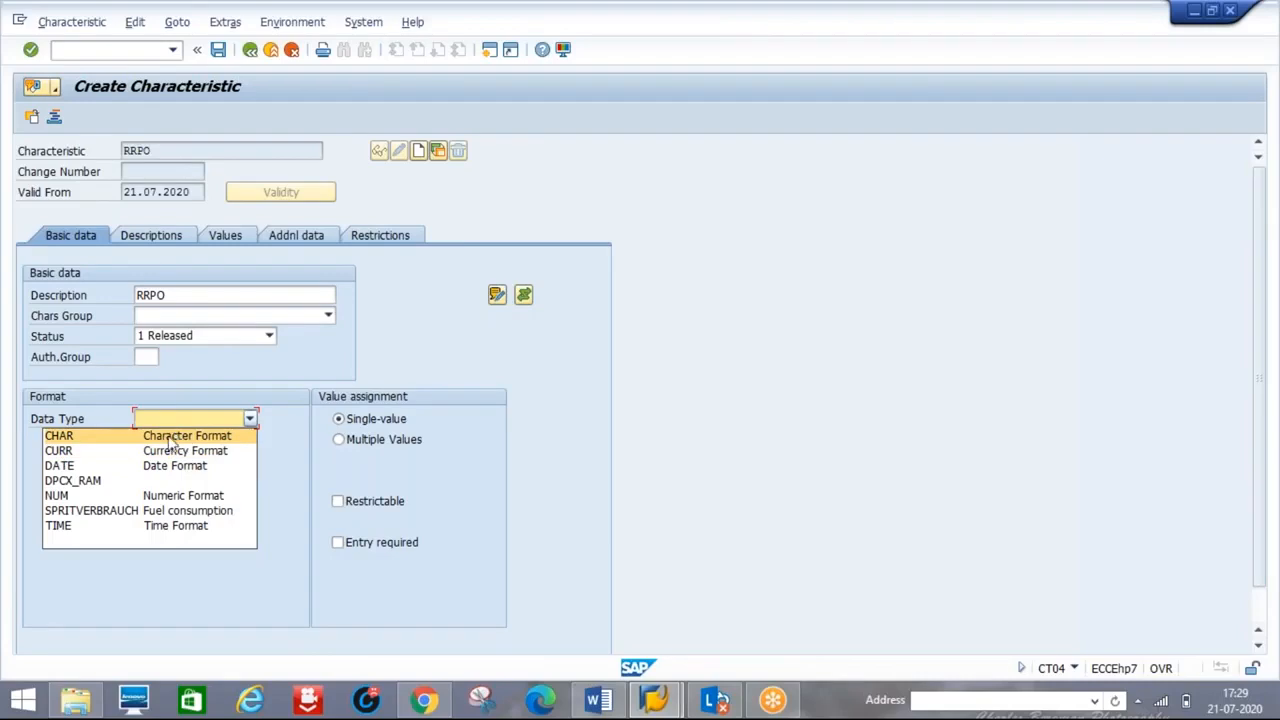
click(596, 703)
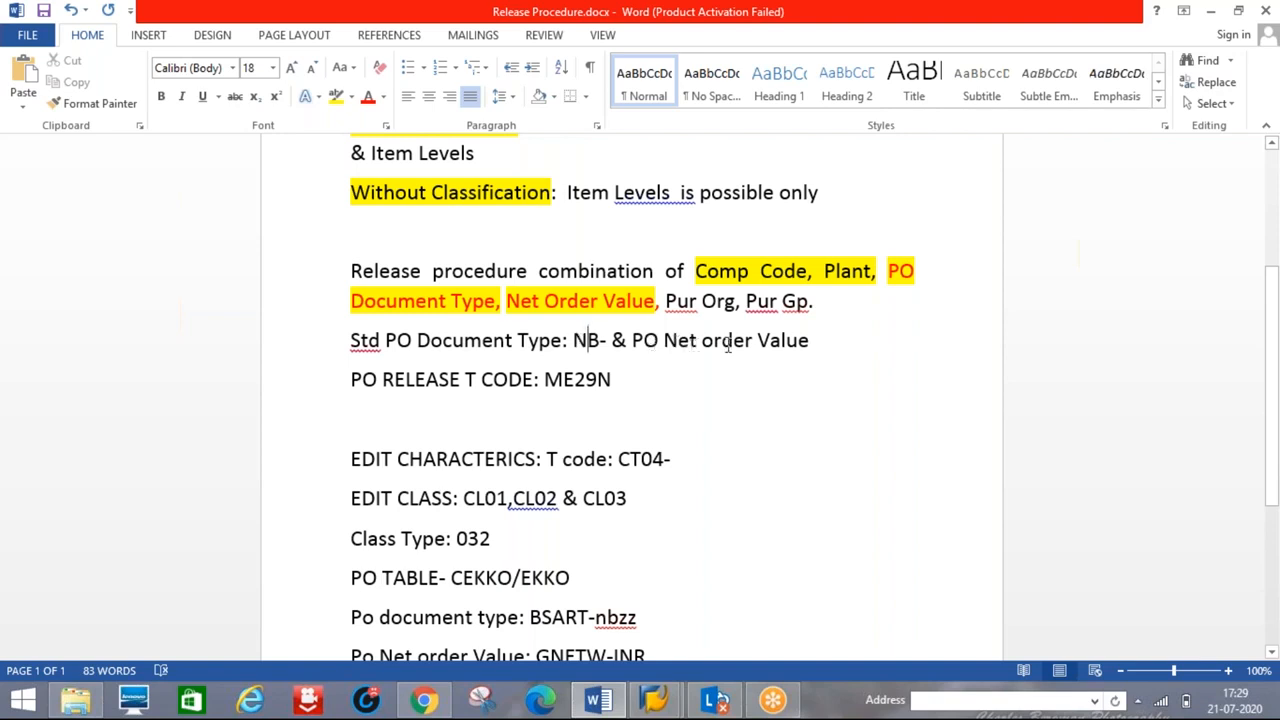
key(alt+Tab)
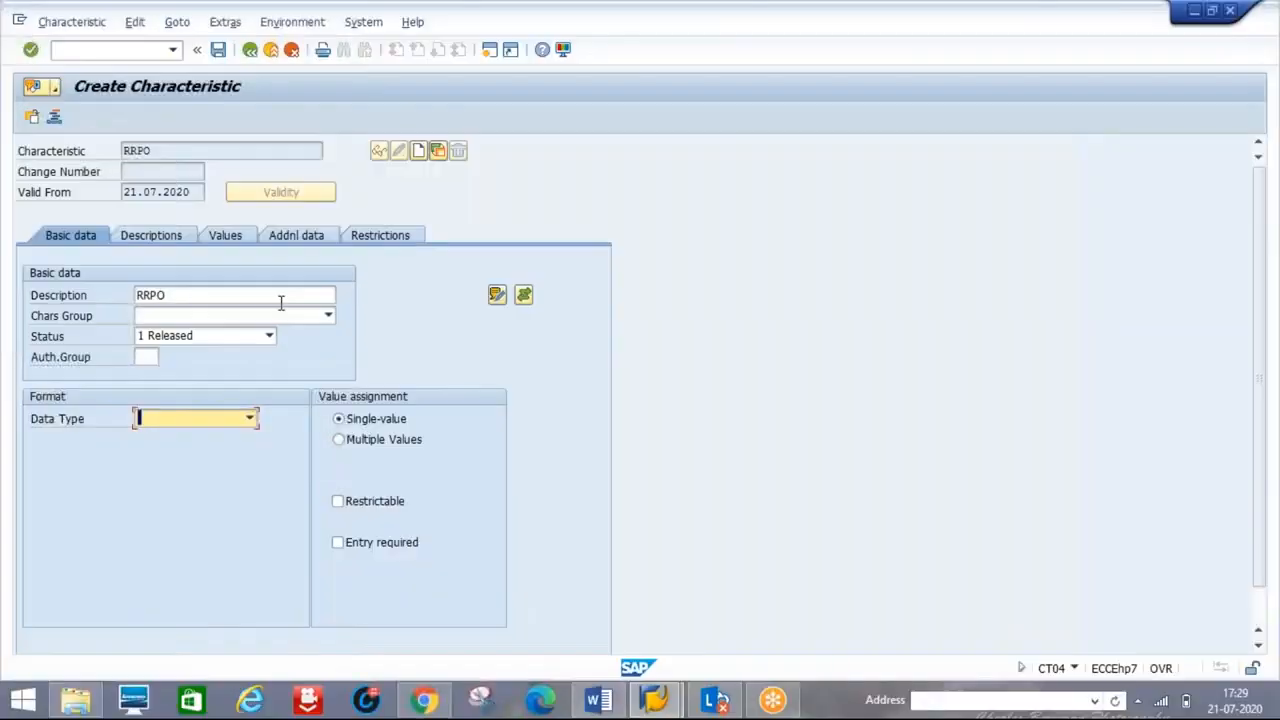
click(251, 420)
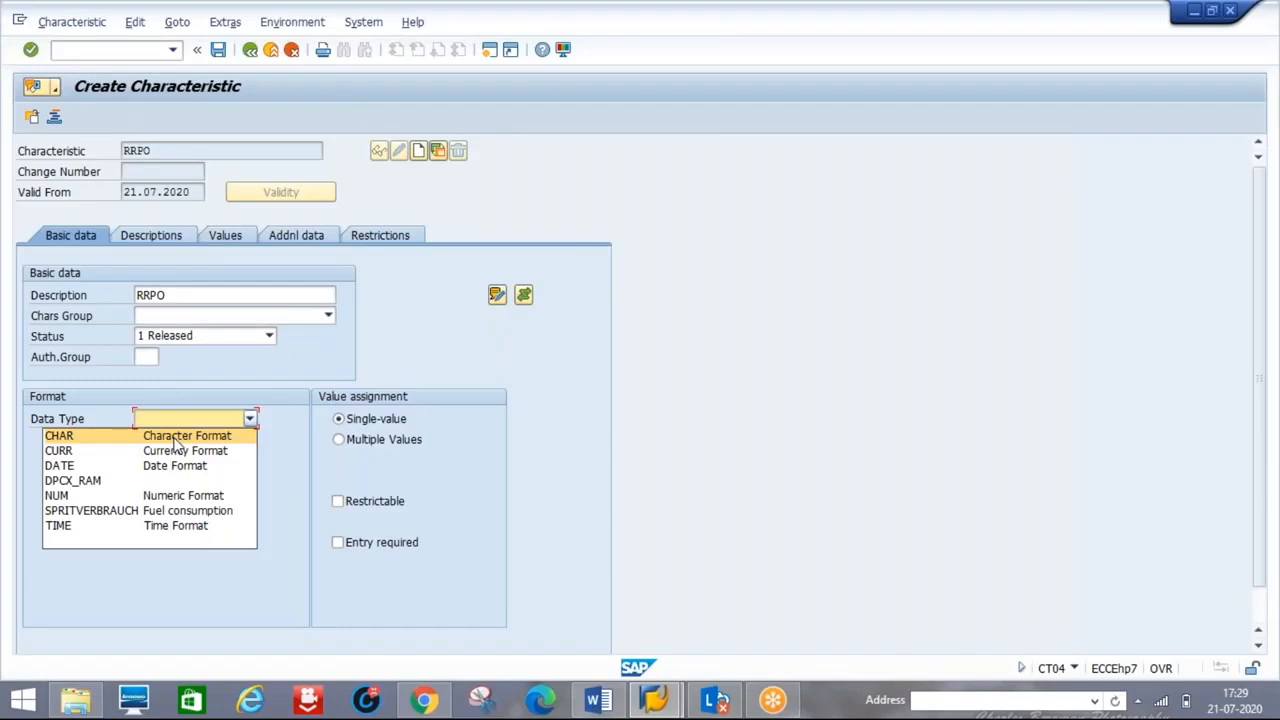
- Define RRPO as CHAR Character Format with 4 characters and multiple values, then view Addnl data
click(175, 436)
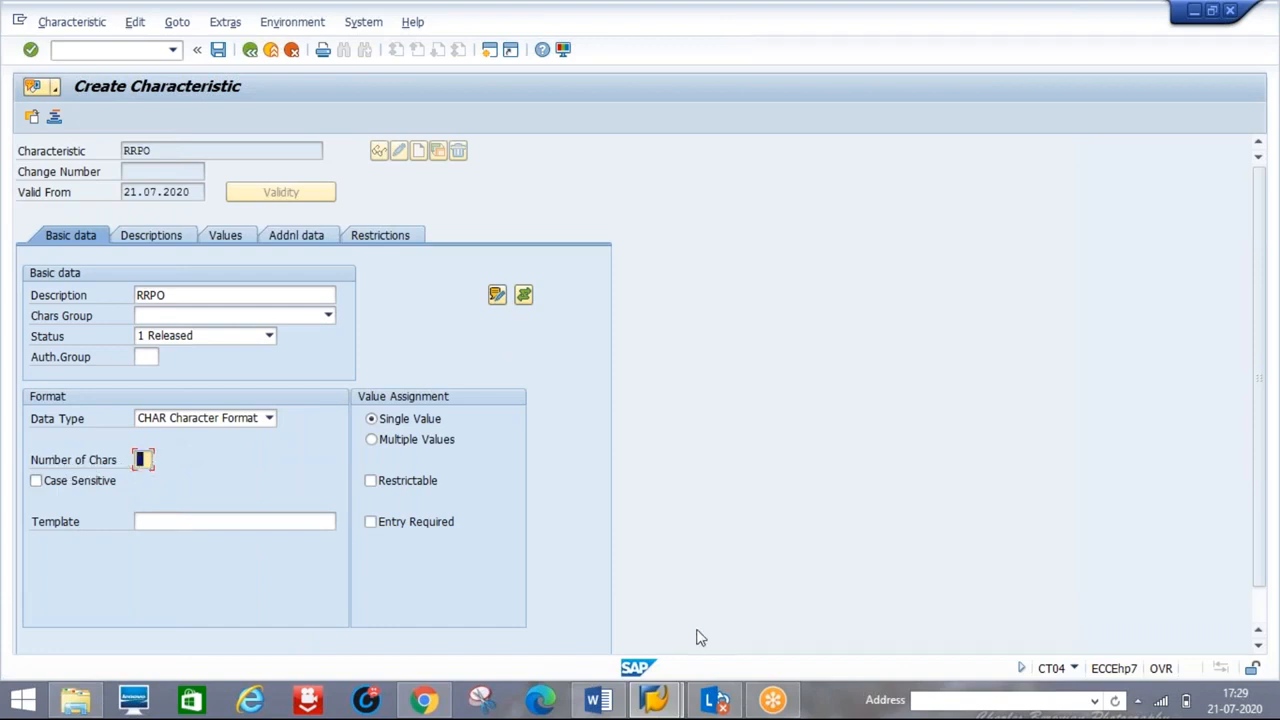
click(612, 707)
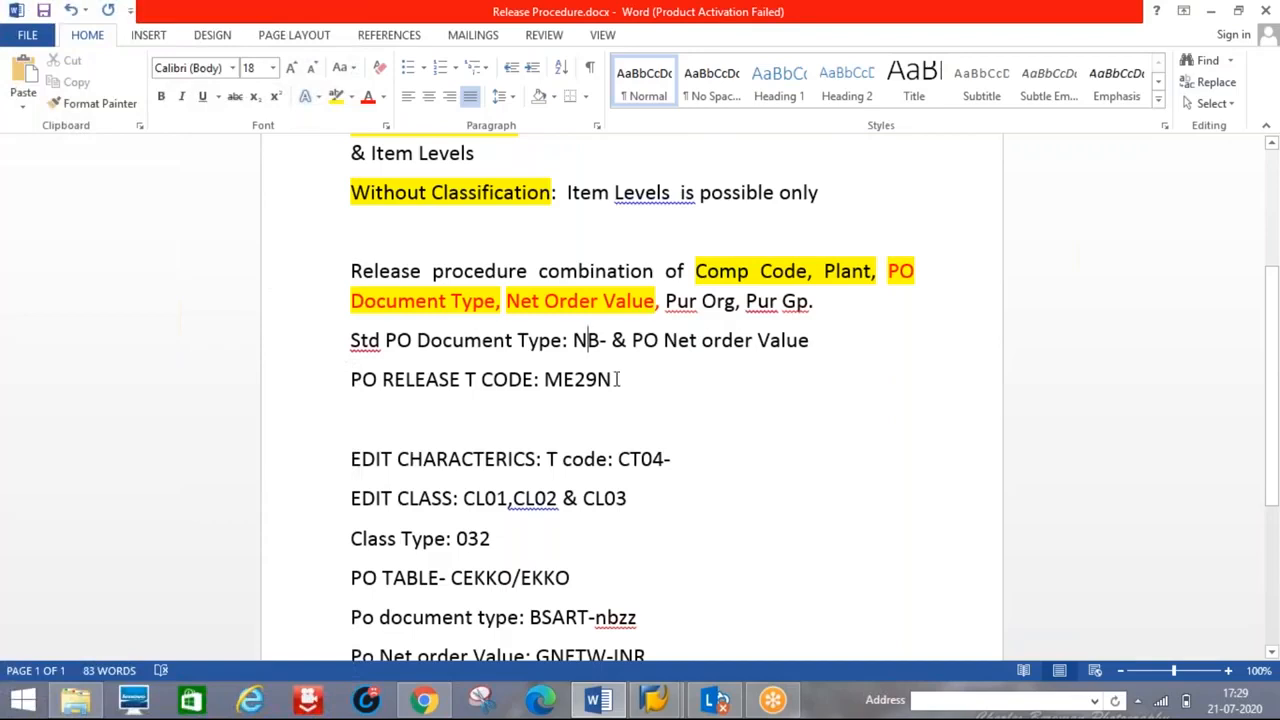
key(alt+Tab)
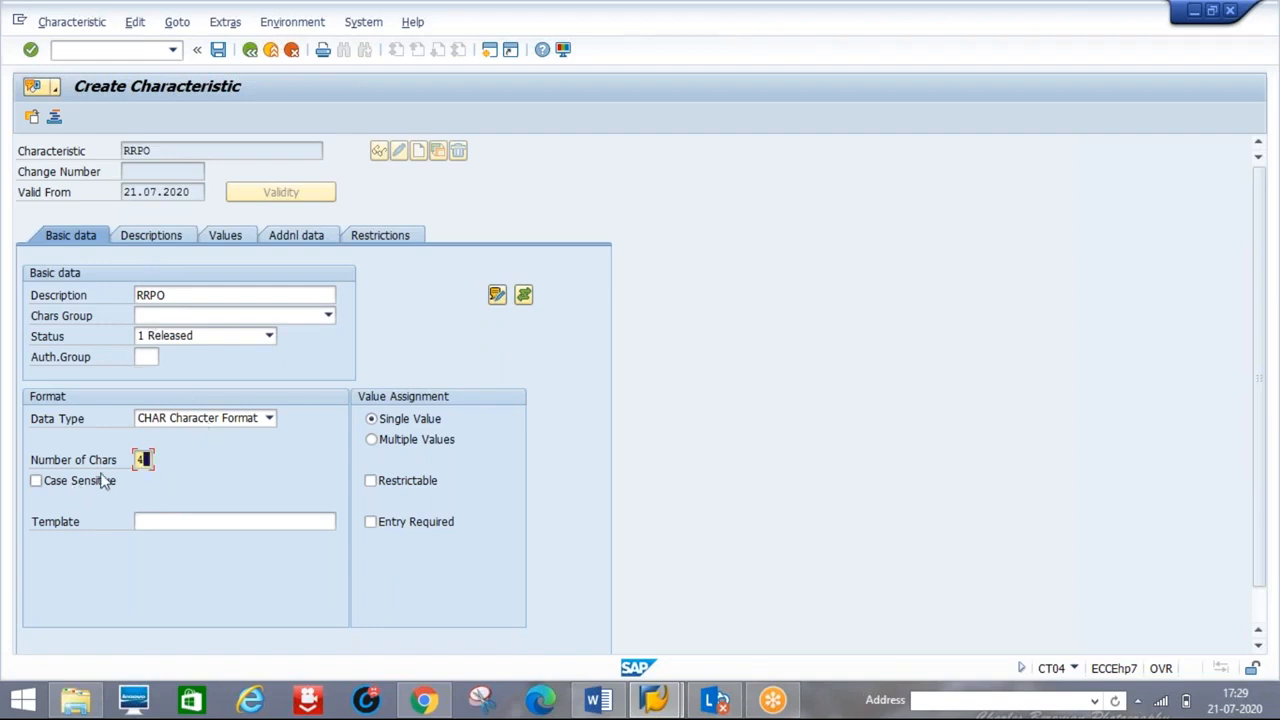
click(372, 441)
click(293, 237)
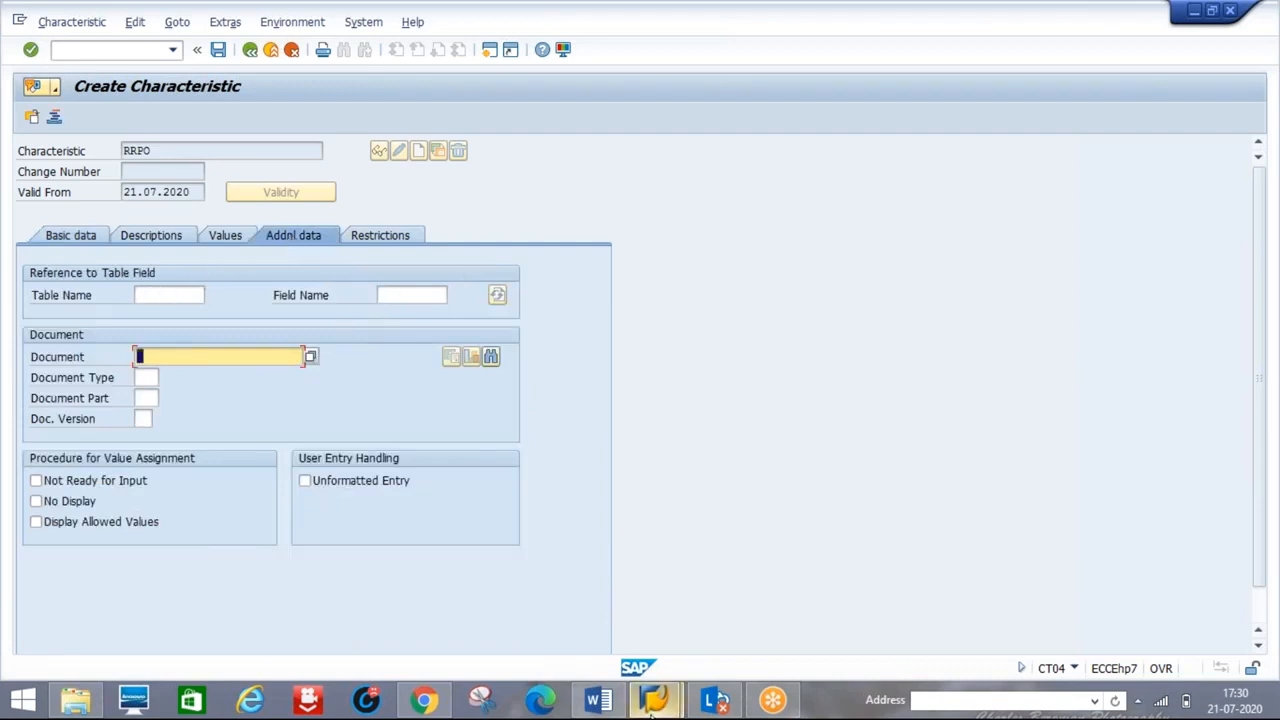
click(489, 50)
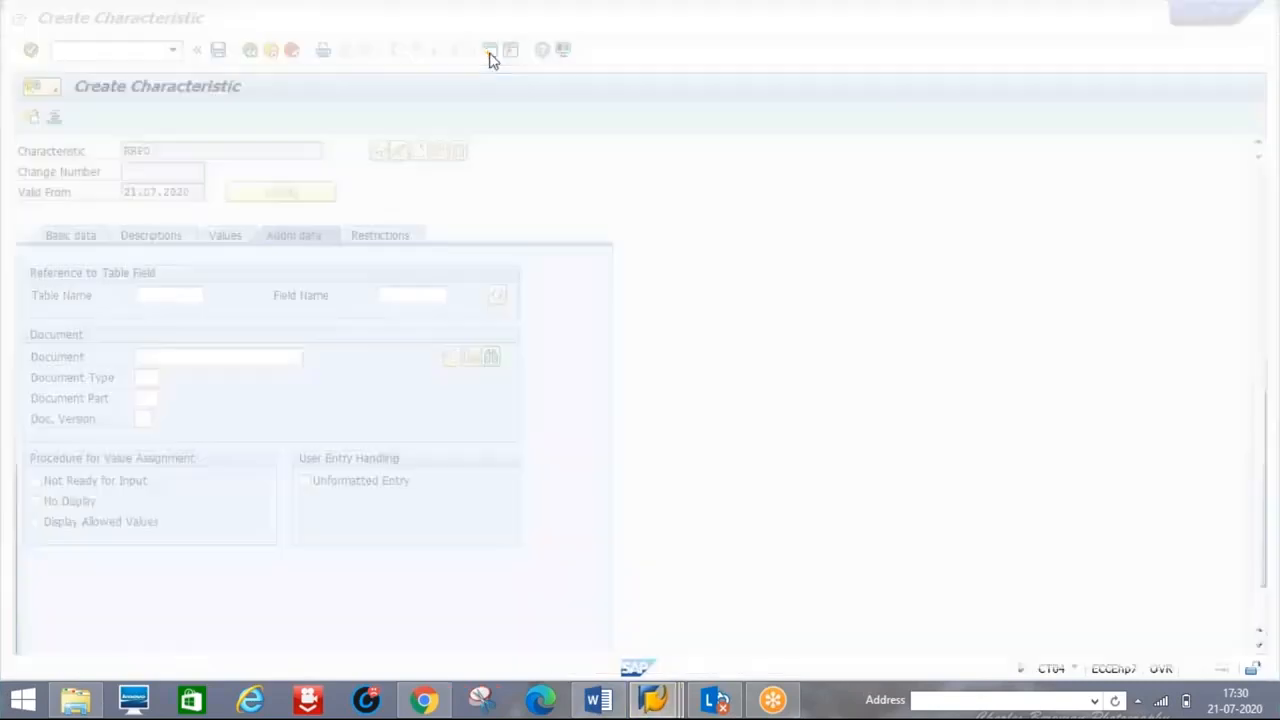
- Start Create Purchase Order (/NME21N) in the new session and collapse its header and item sections
text(/NME21)
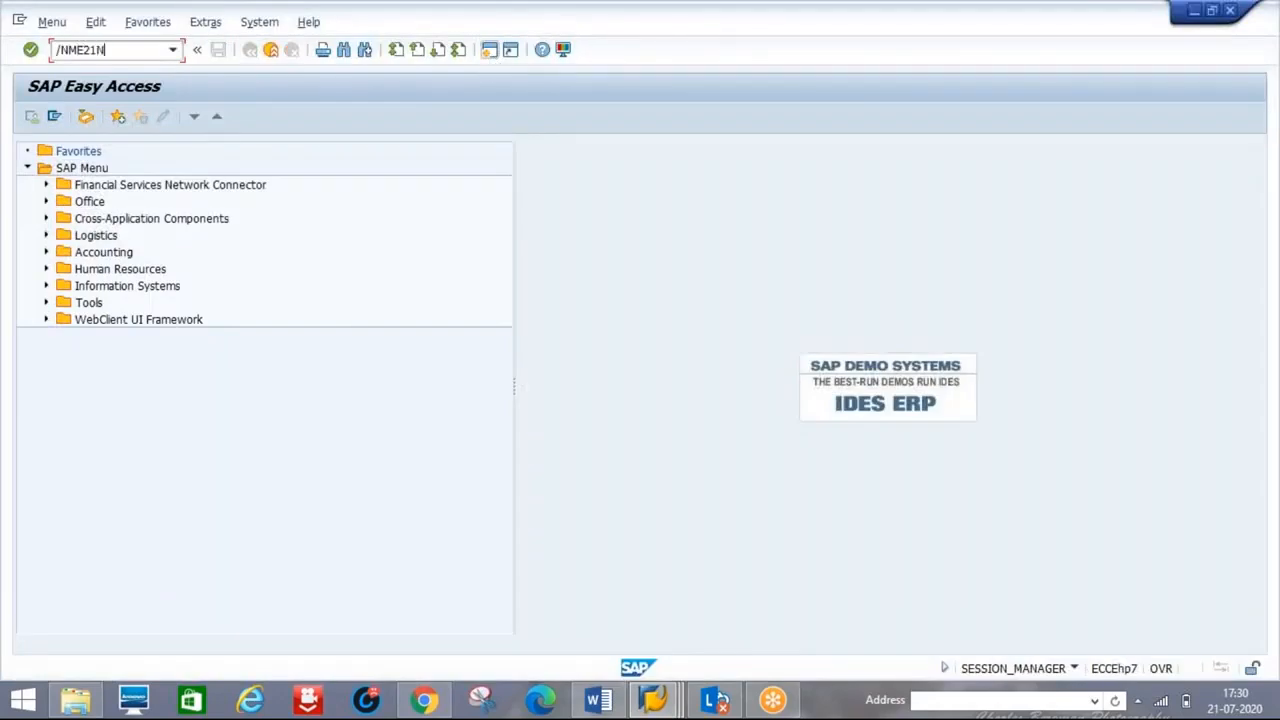
text(N)
key(Return)
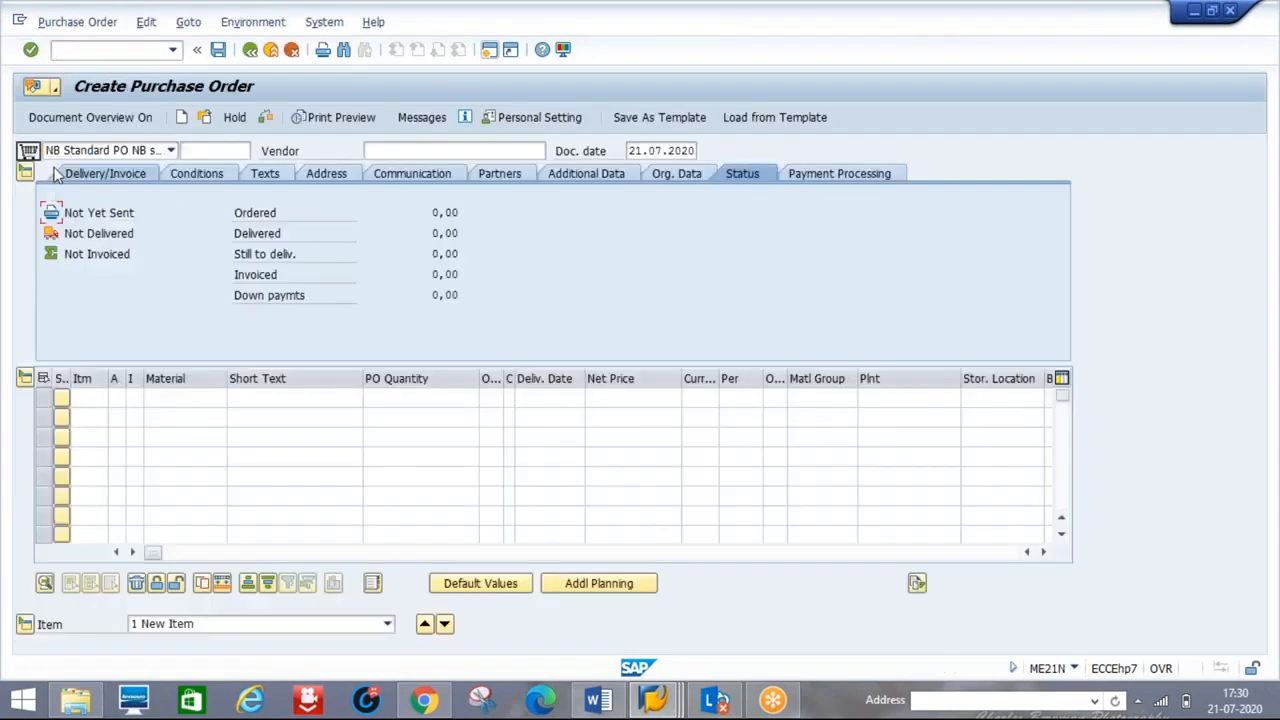
click(25, 174)
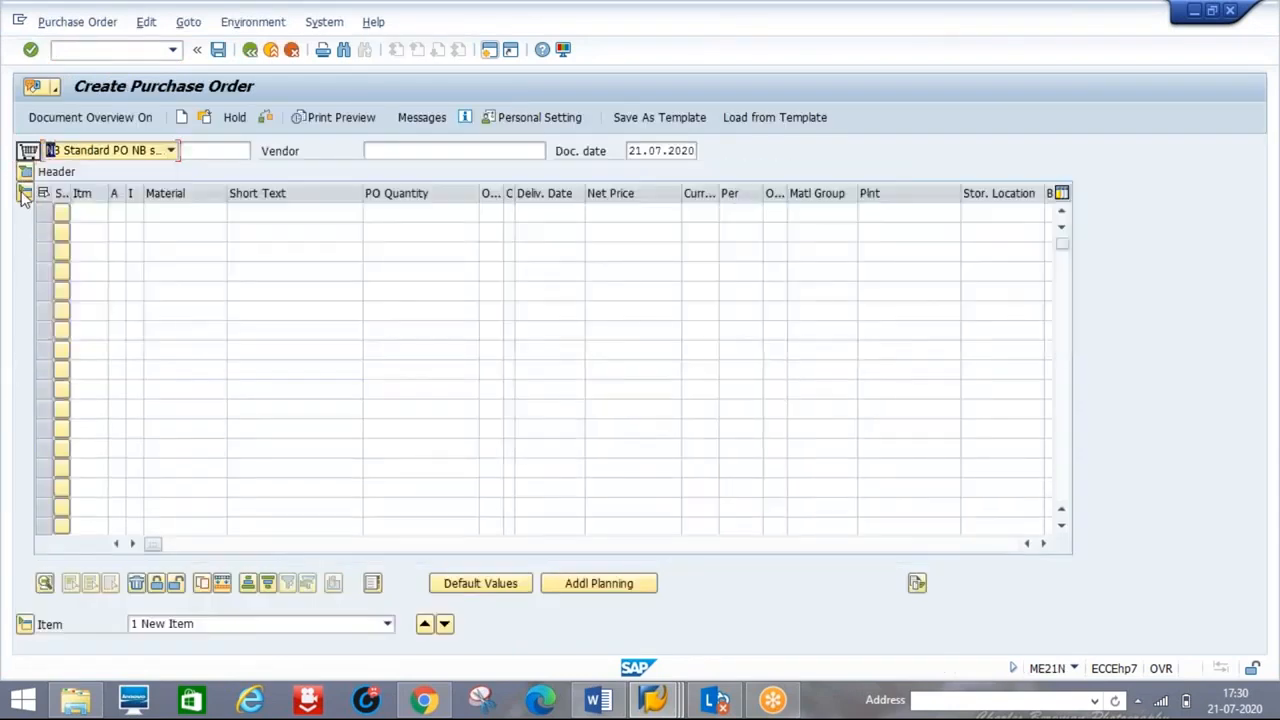
click(25, 196)
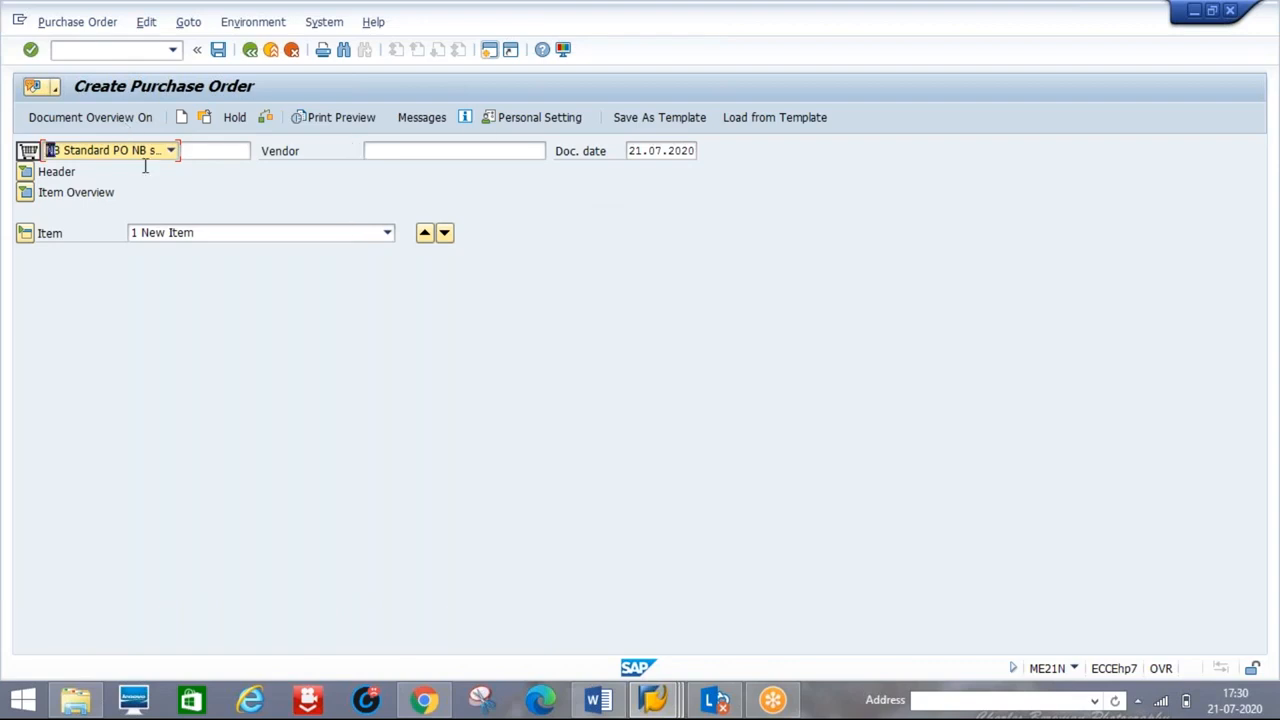
- Expand the PO header and item overview and inspect row 1's Material, Short Text and PO Quantity
click(411, 148)
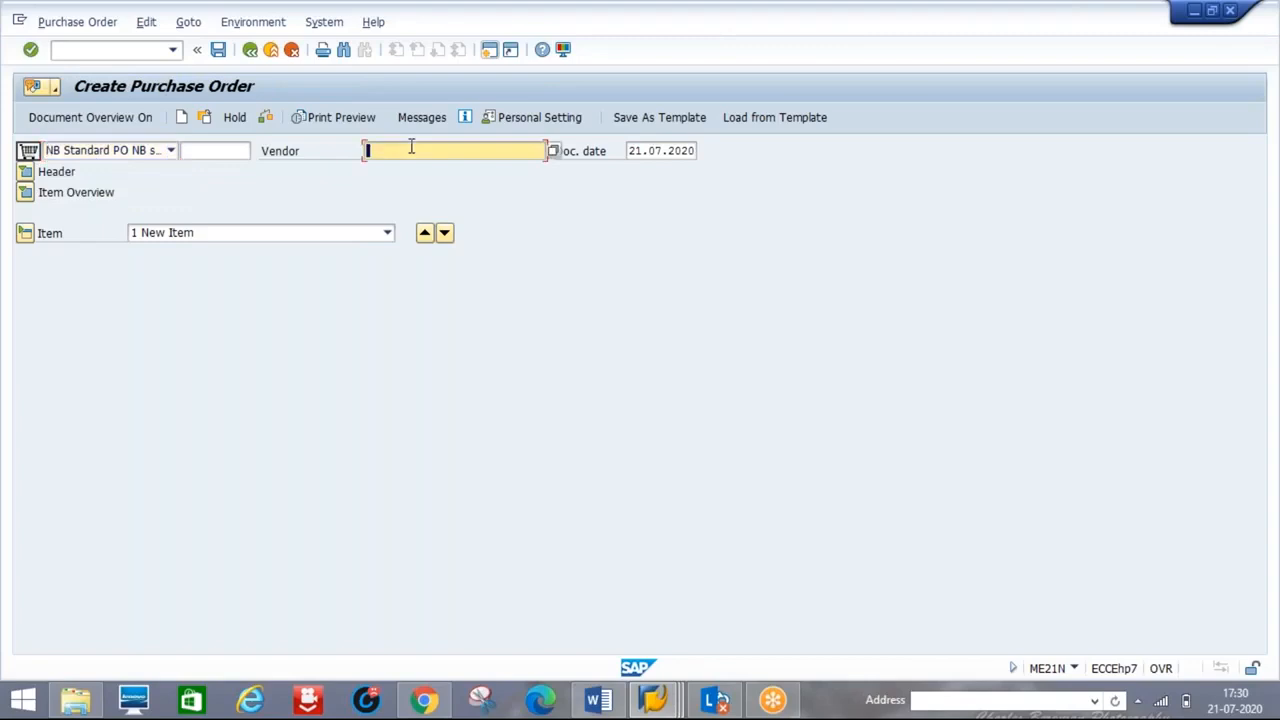
click(25, 173)
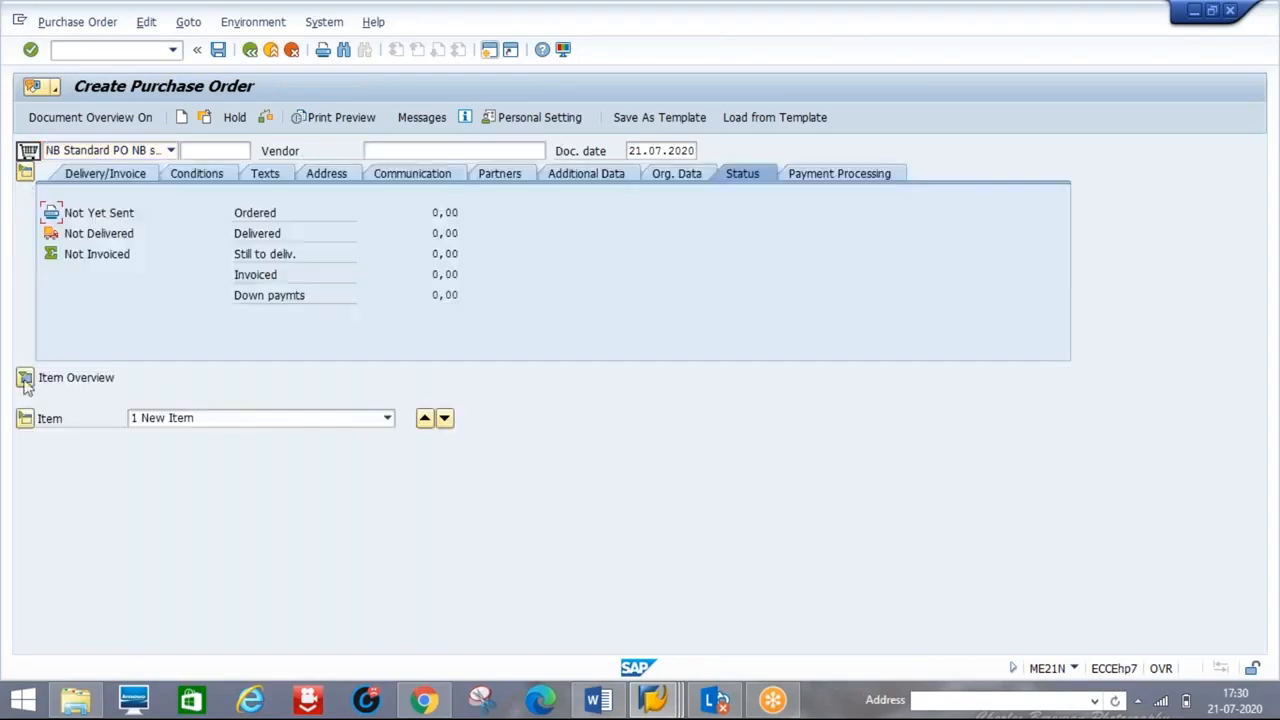
click(25, 379)
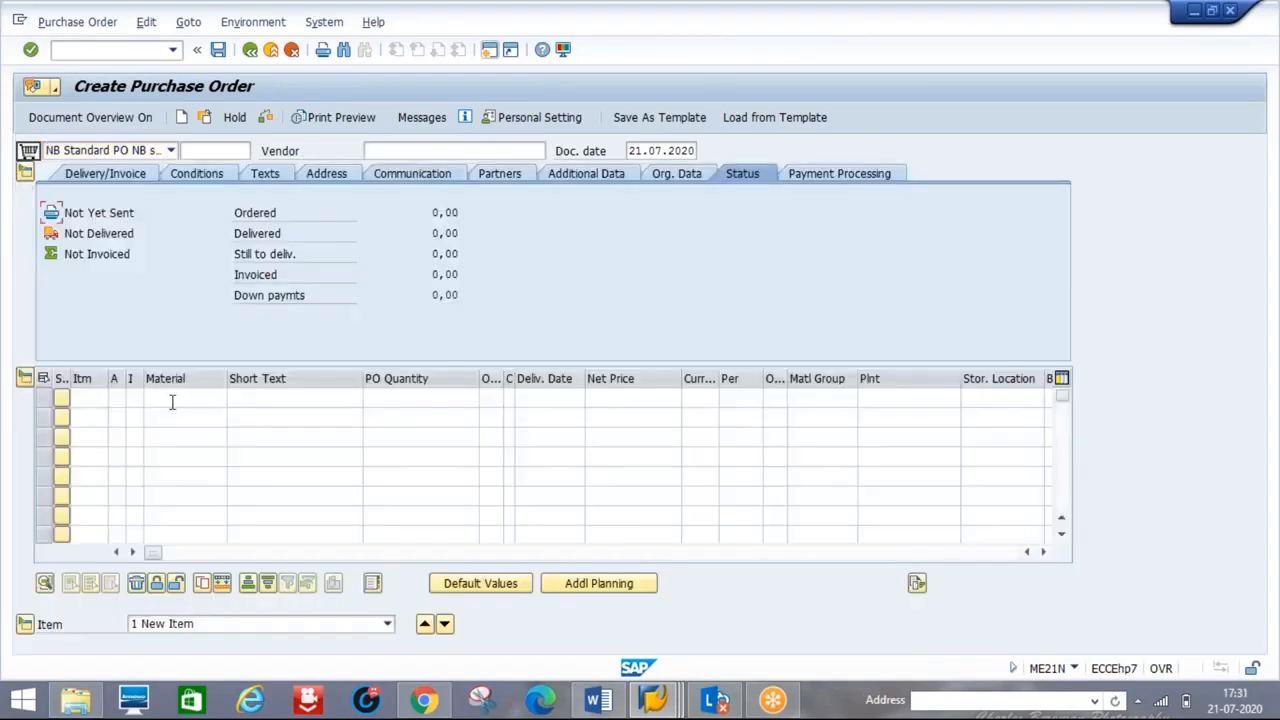
click(172, 402)
click(296, 399)
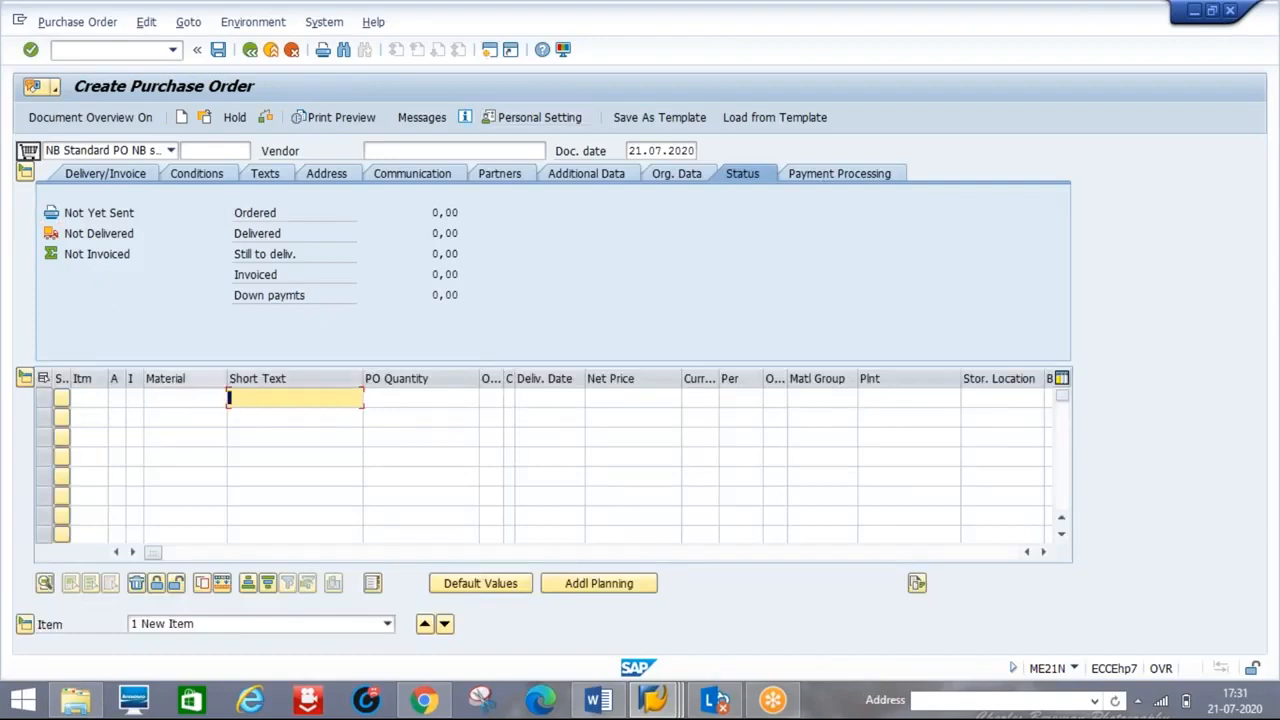
click(180, 397)
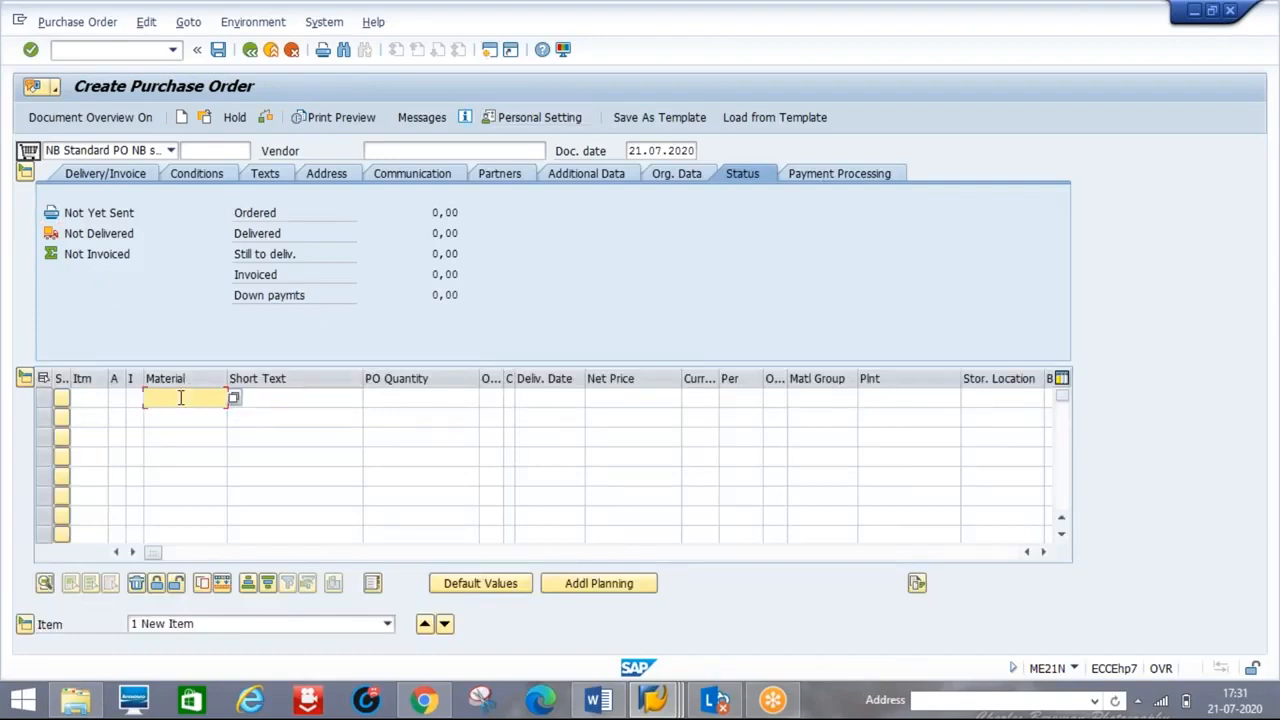
click(286, 400)
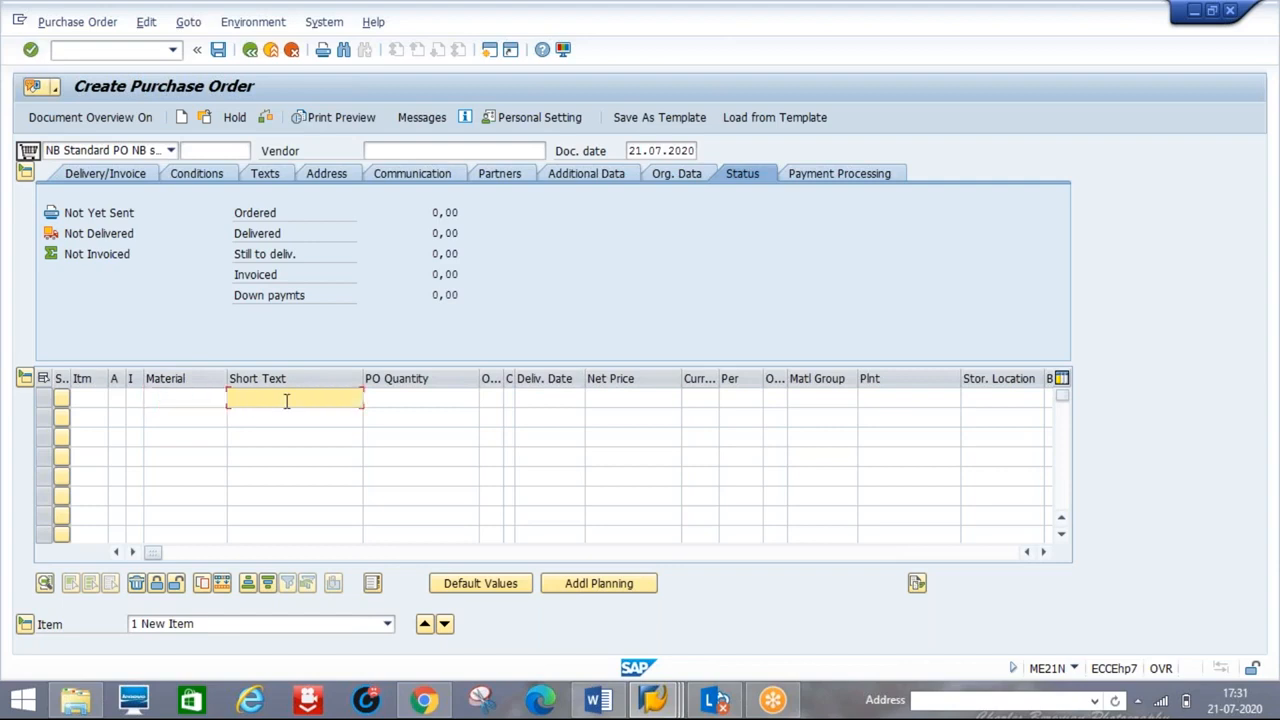
click(407, 400)
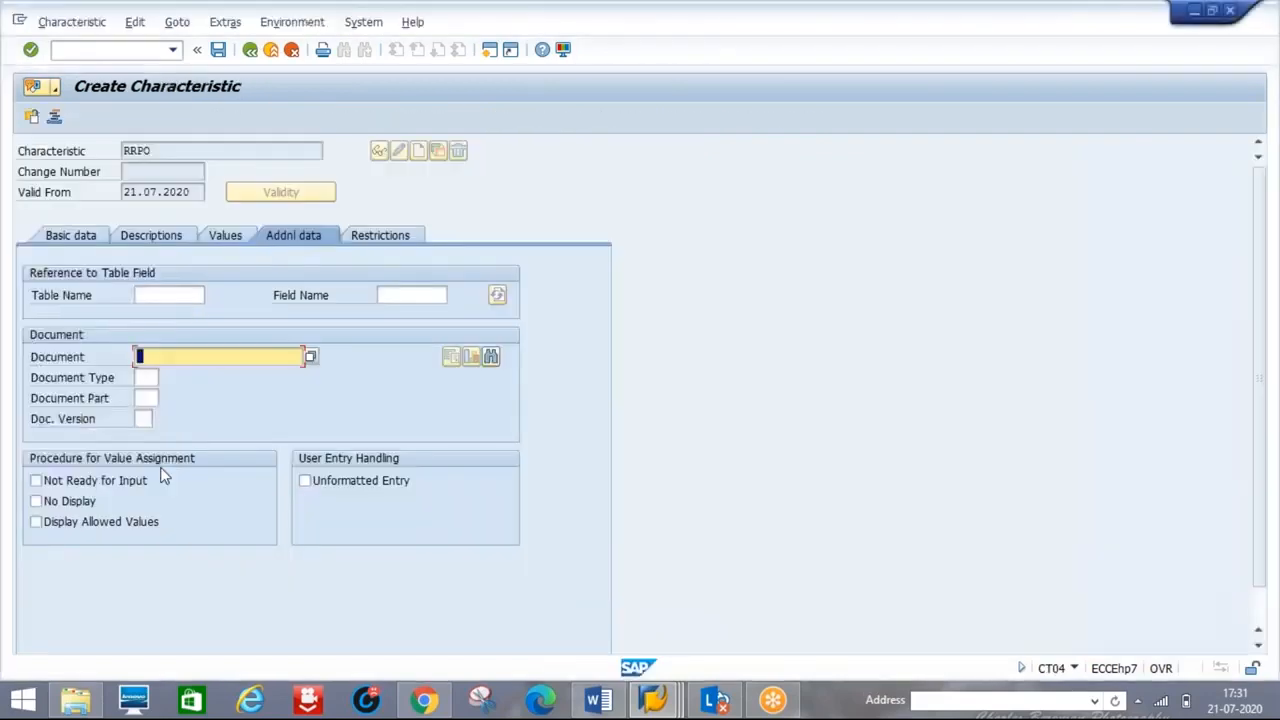
- Enter cekko as RRPO's reference table name
click(171, 293)
text(c)
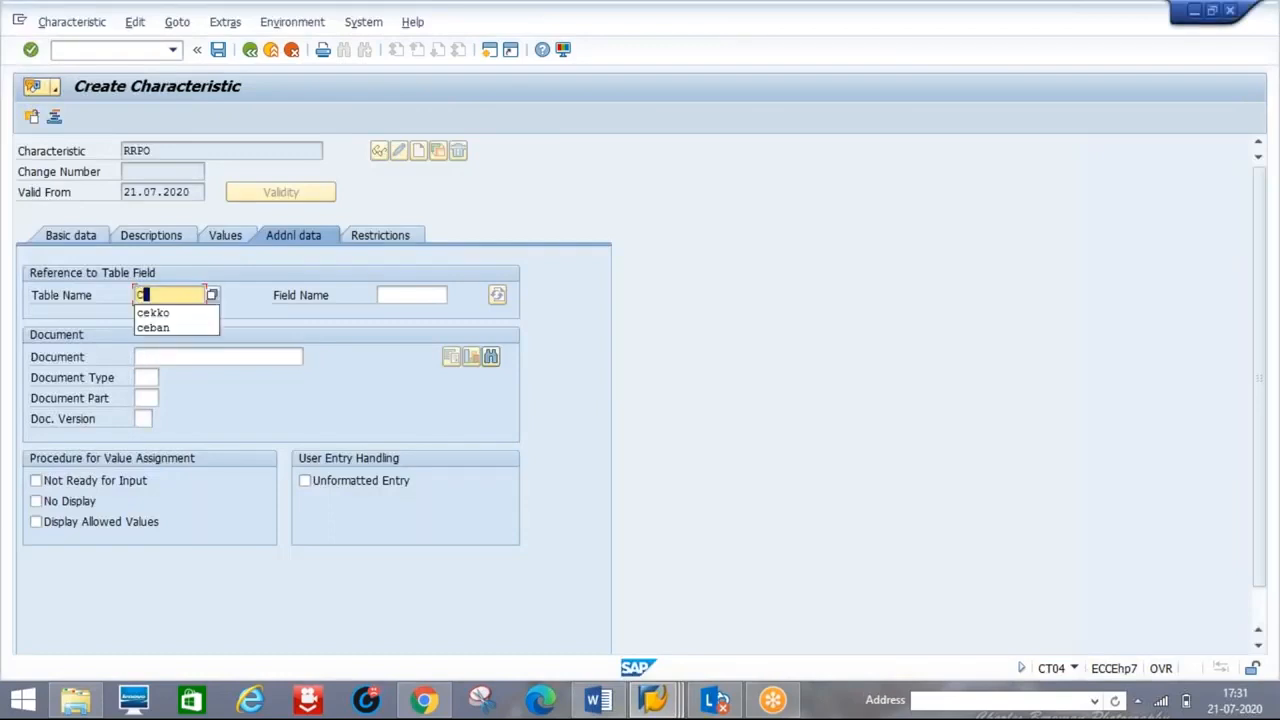
key(Down)
key(Return)
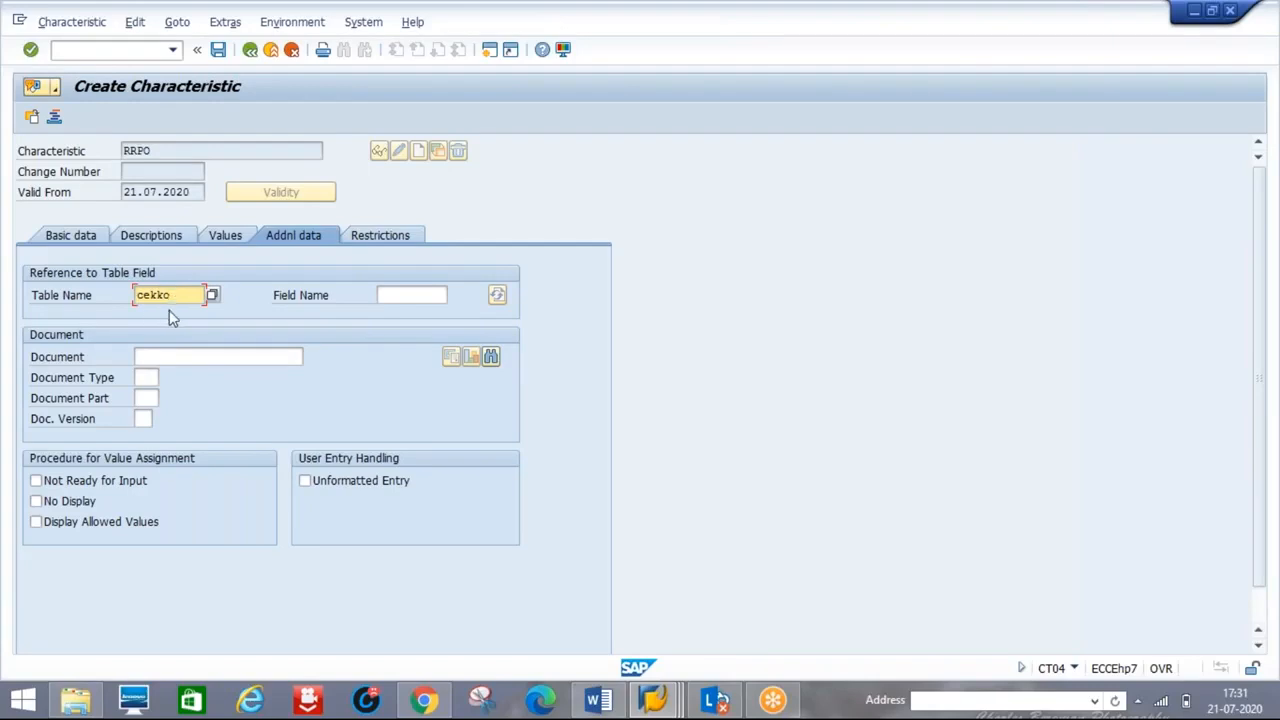
- Set the reference field name to BSART after checking the notes and PO session
click(598, 700)
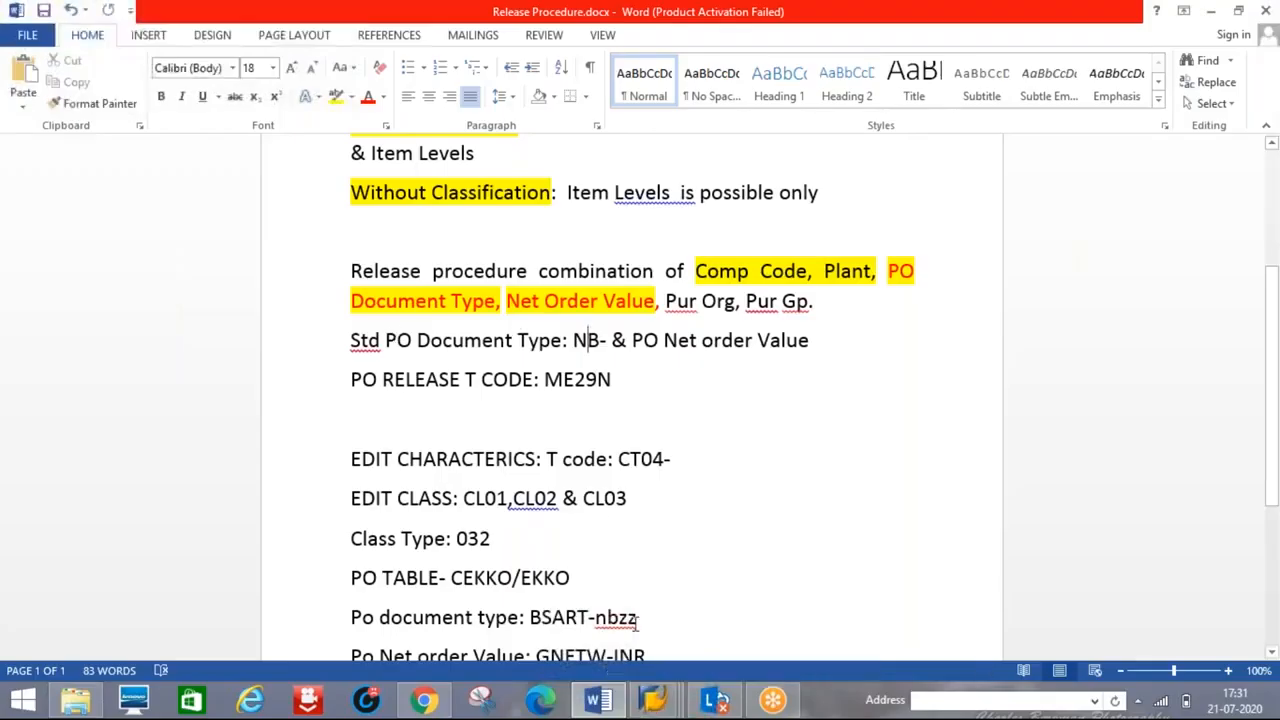
mouse_move(665, 705)
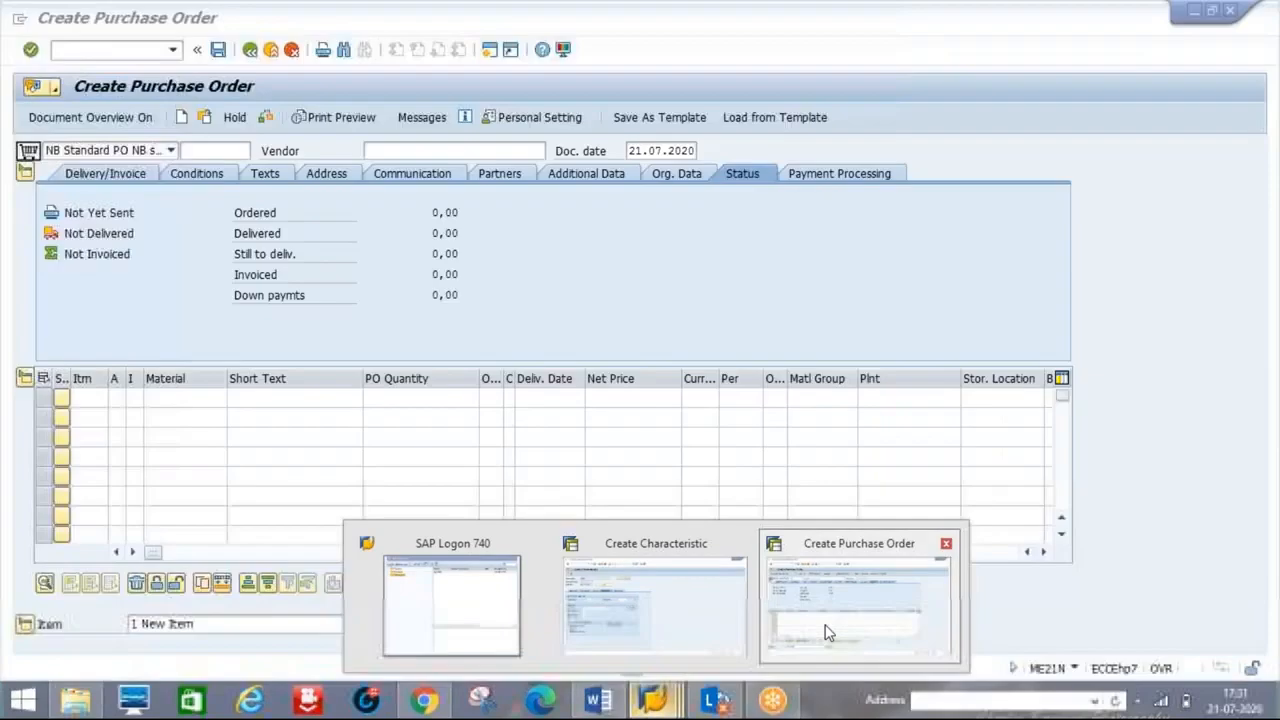
click(855, 605)
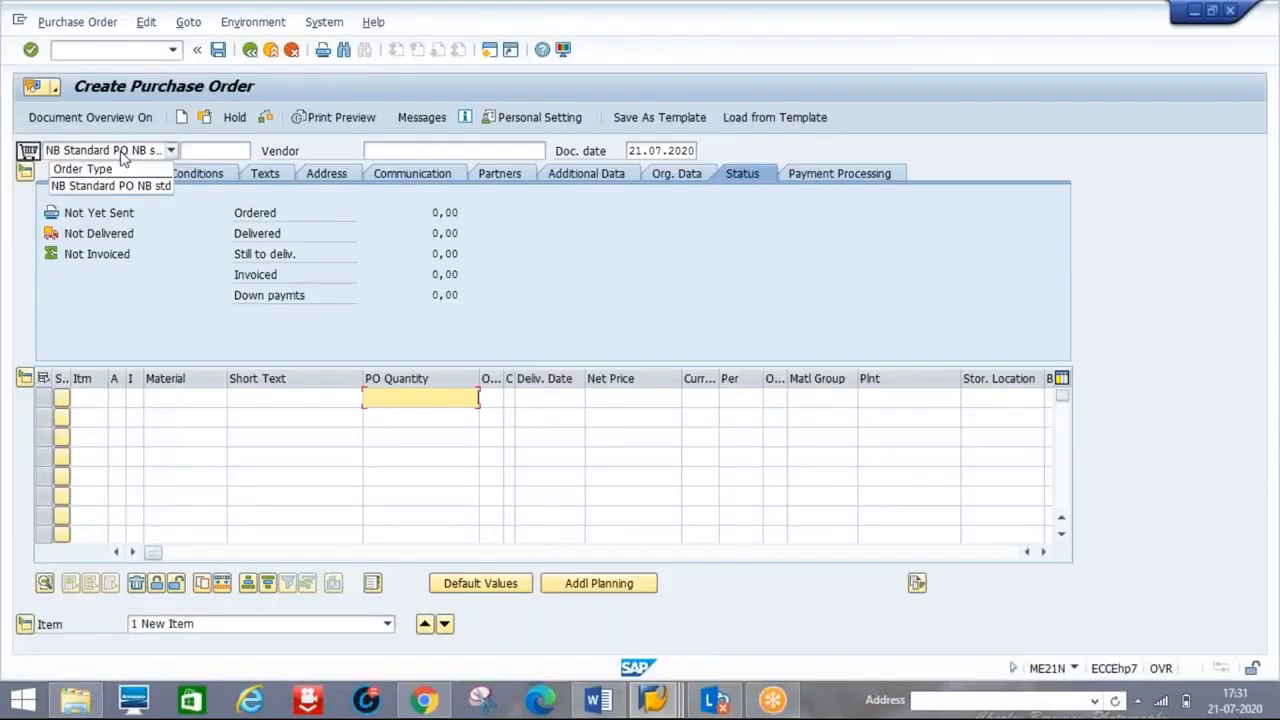
key(alt+Tab)
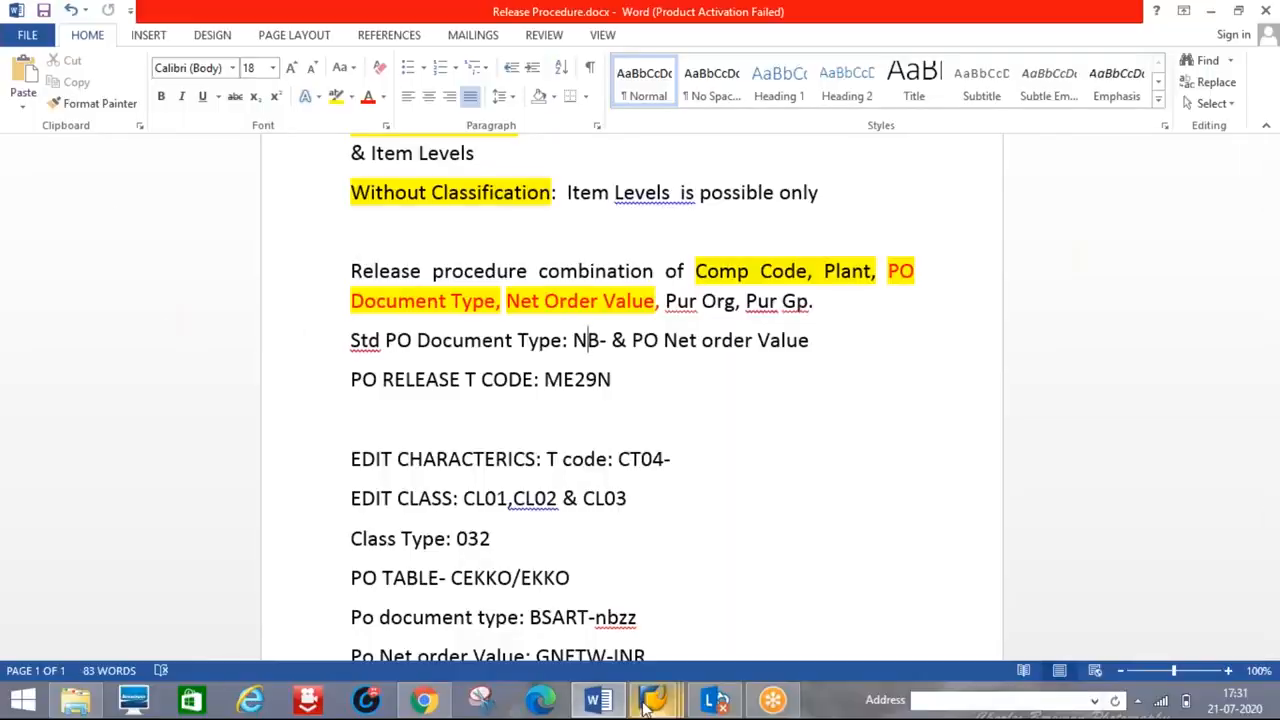
mouse_move(650, 706)
click(645, 612)
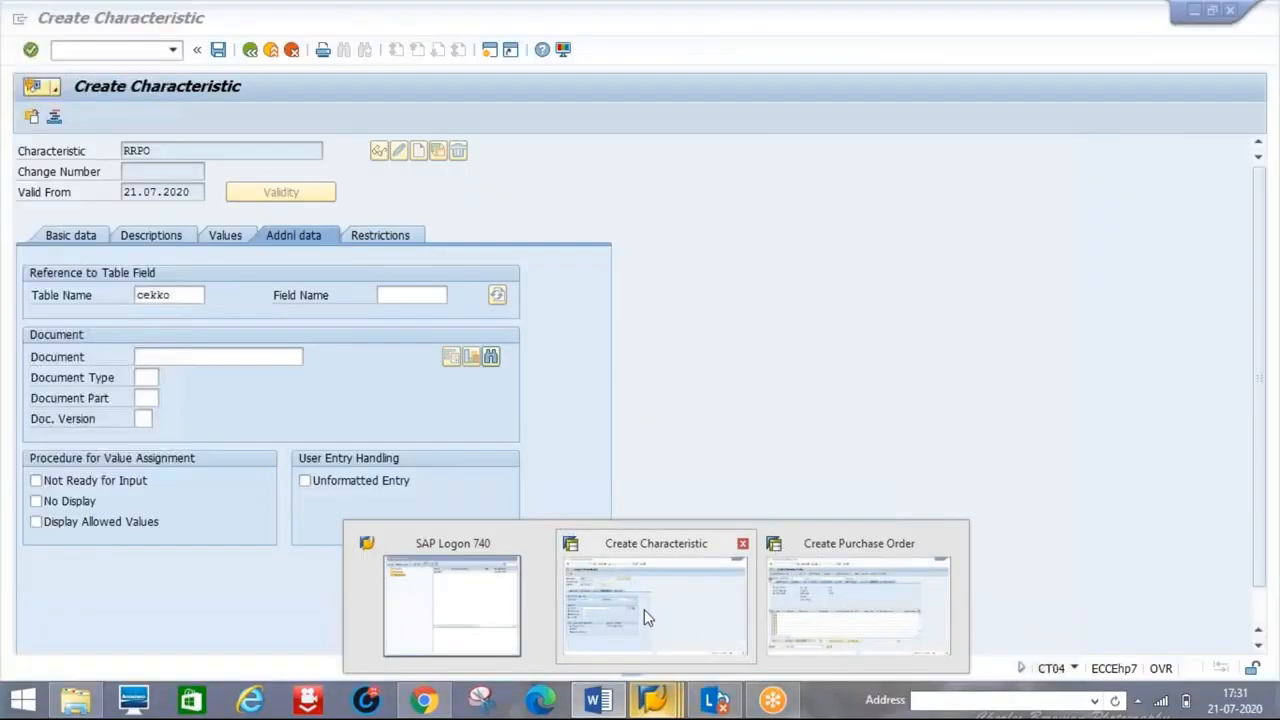
click(400, 294)
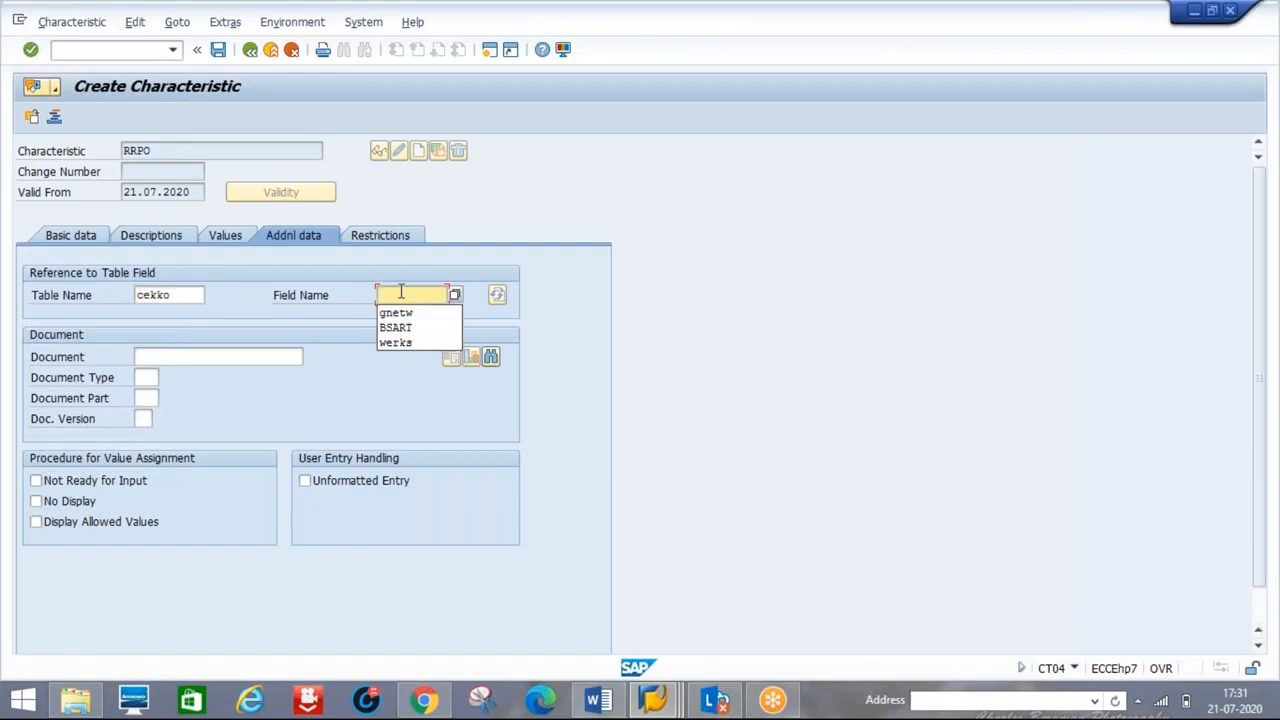
click(397, 327)
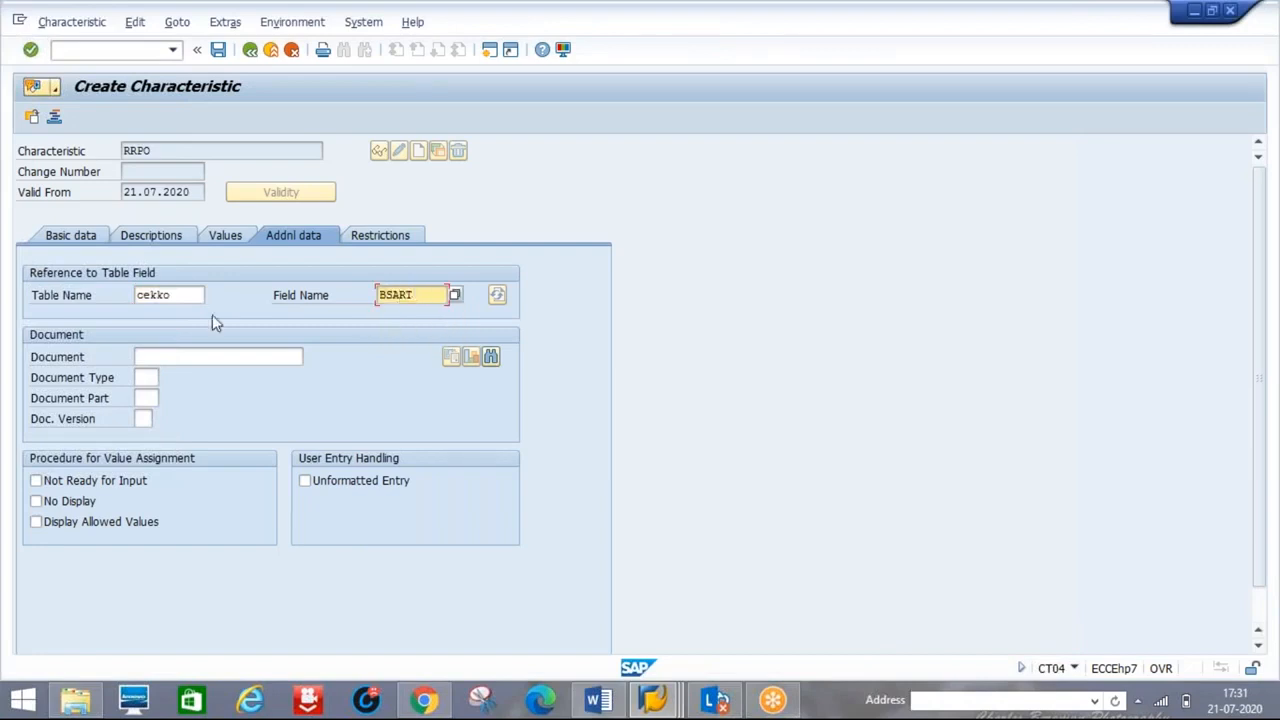
click(485, 56)
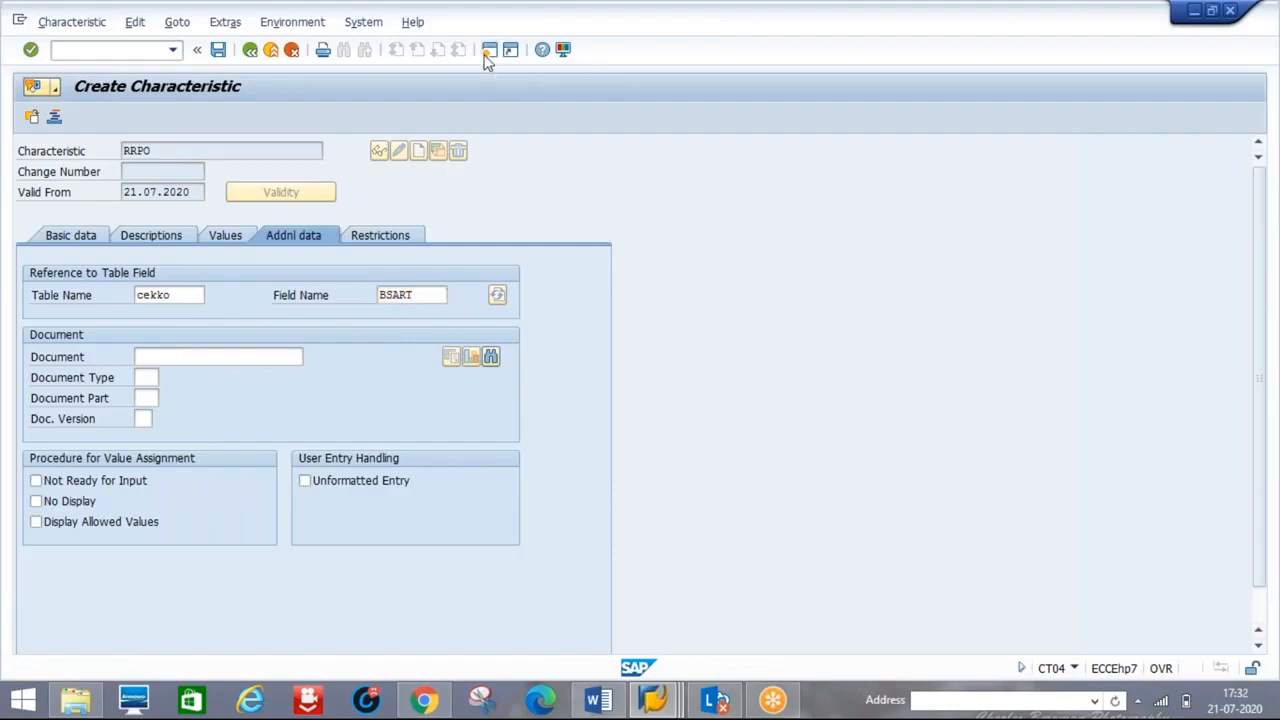
- Display the CEKKO structure in SE11 by entering cekko as the database table
text(SE11)
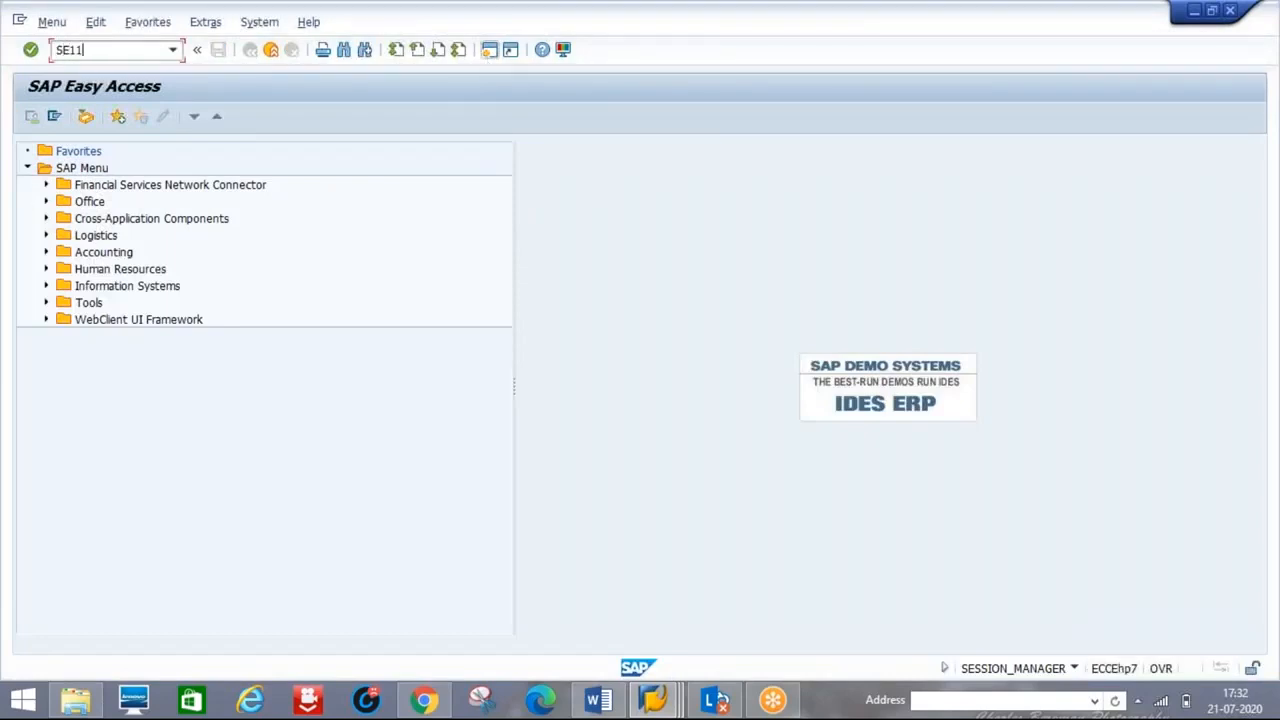
key(Return)
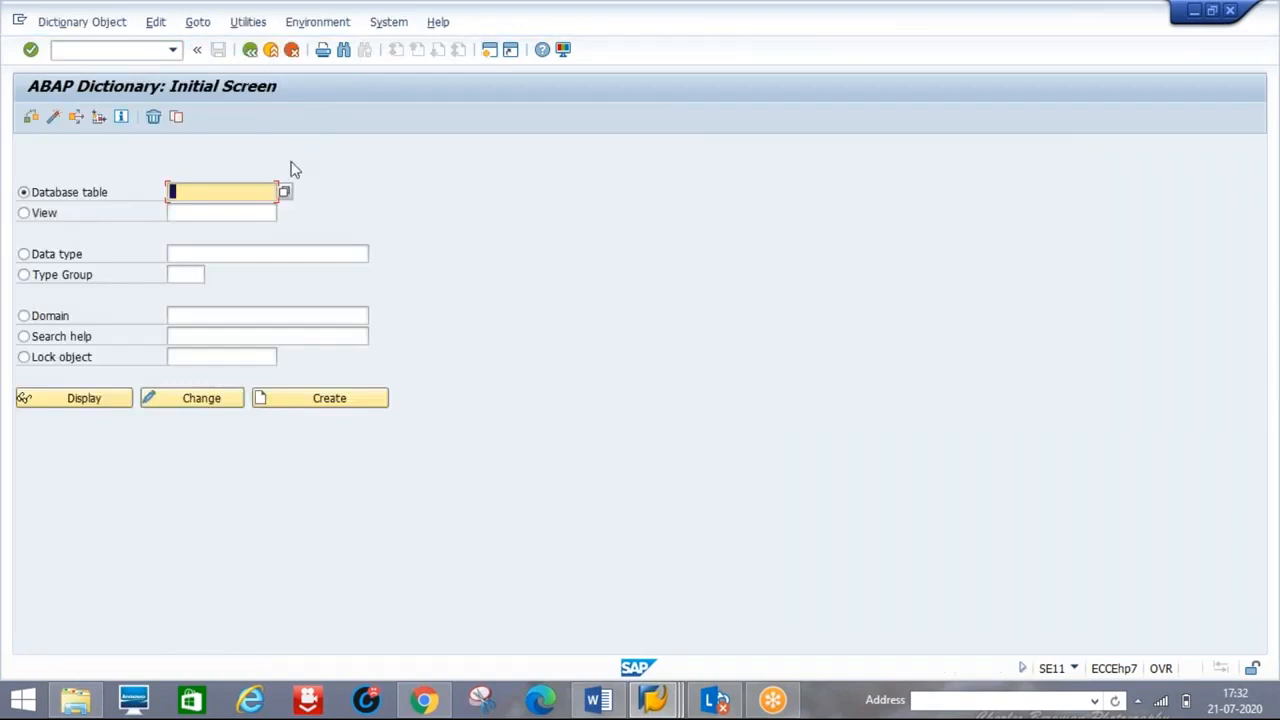
text(CE)
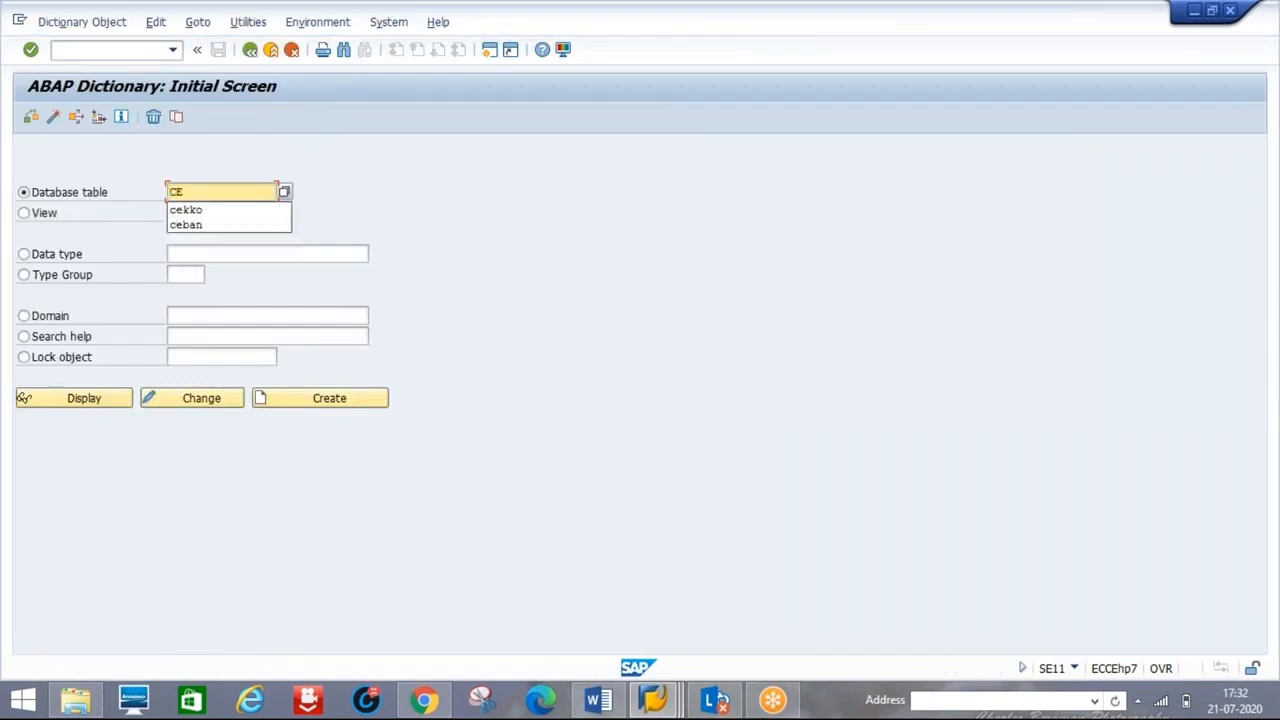
key(Down)
key(Return)
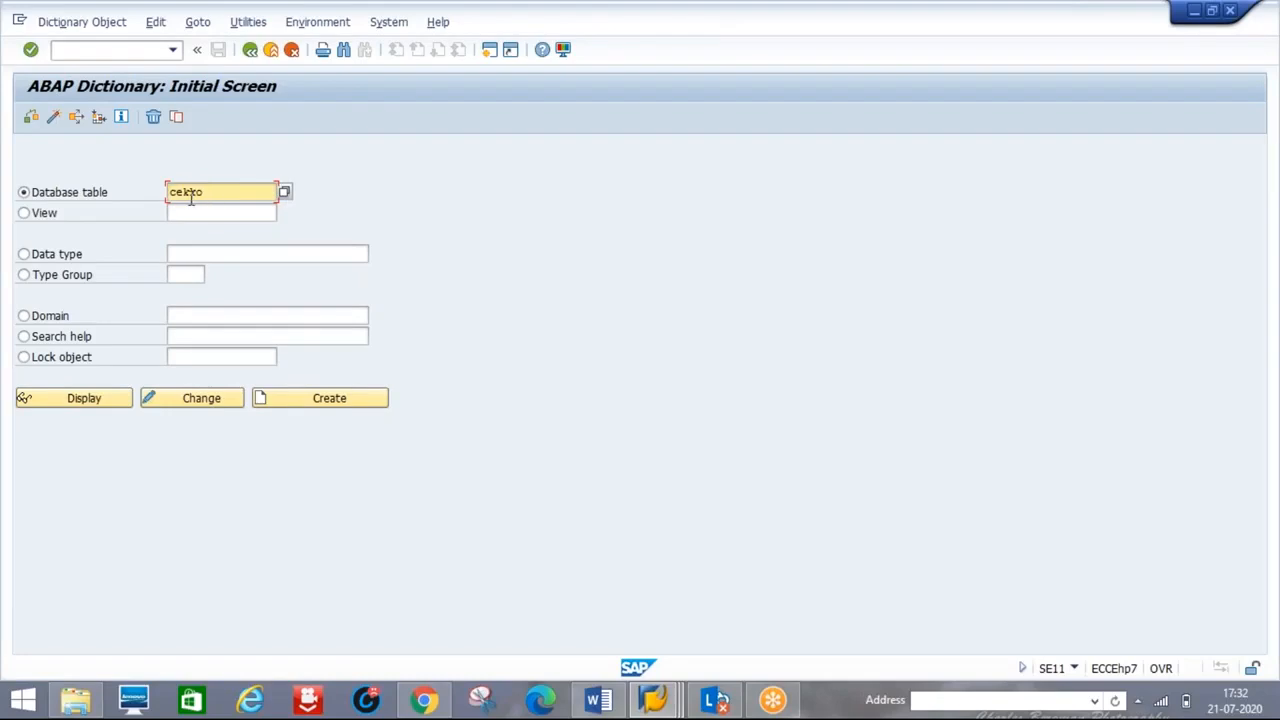
click(90, 406)
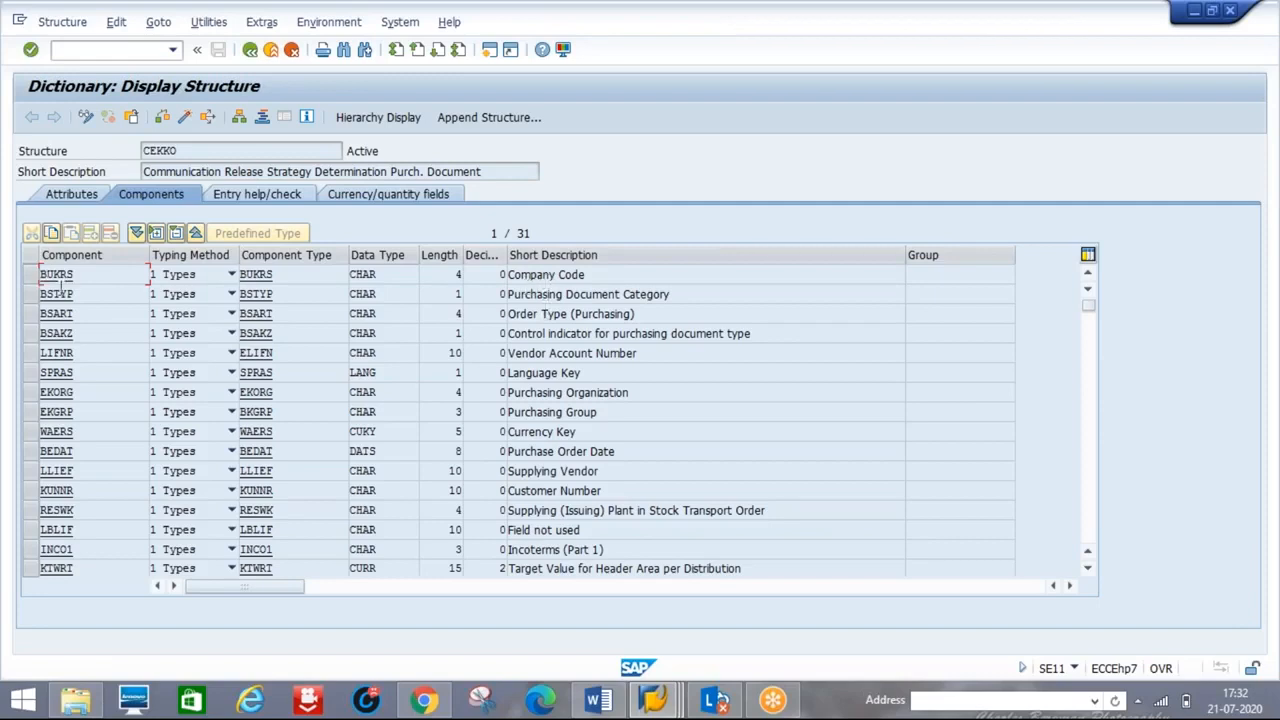
- Locate the BSART Order Type (Purchasing) component among CEKKO's fields
click(33, 275)
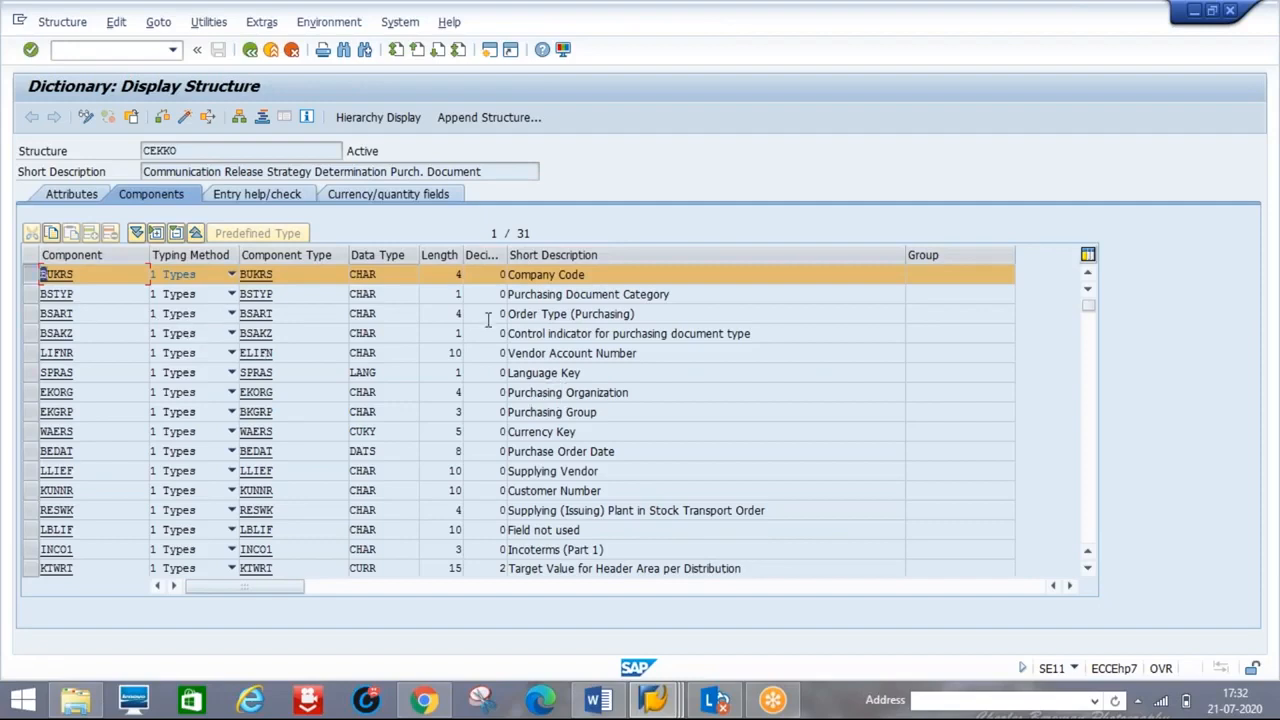
click(33, 278)
click(31, 313)
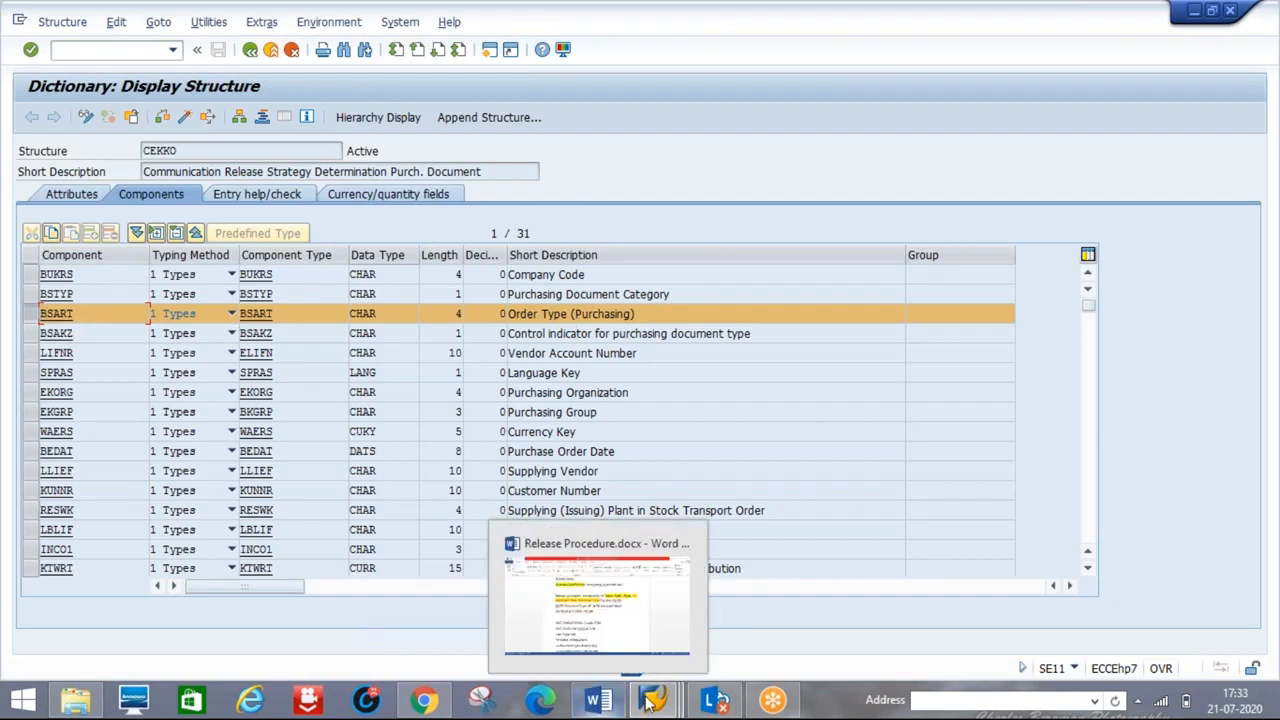
- Switch through the open windows back to the Create Characteristic session for RRPO
mouse_move(654, 700)
click(791, 628)
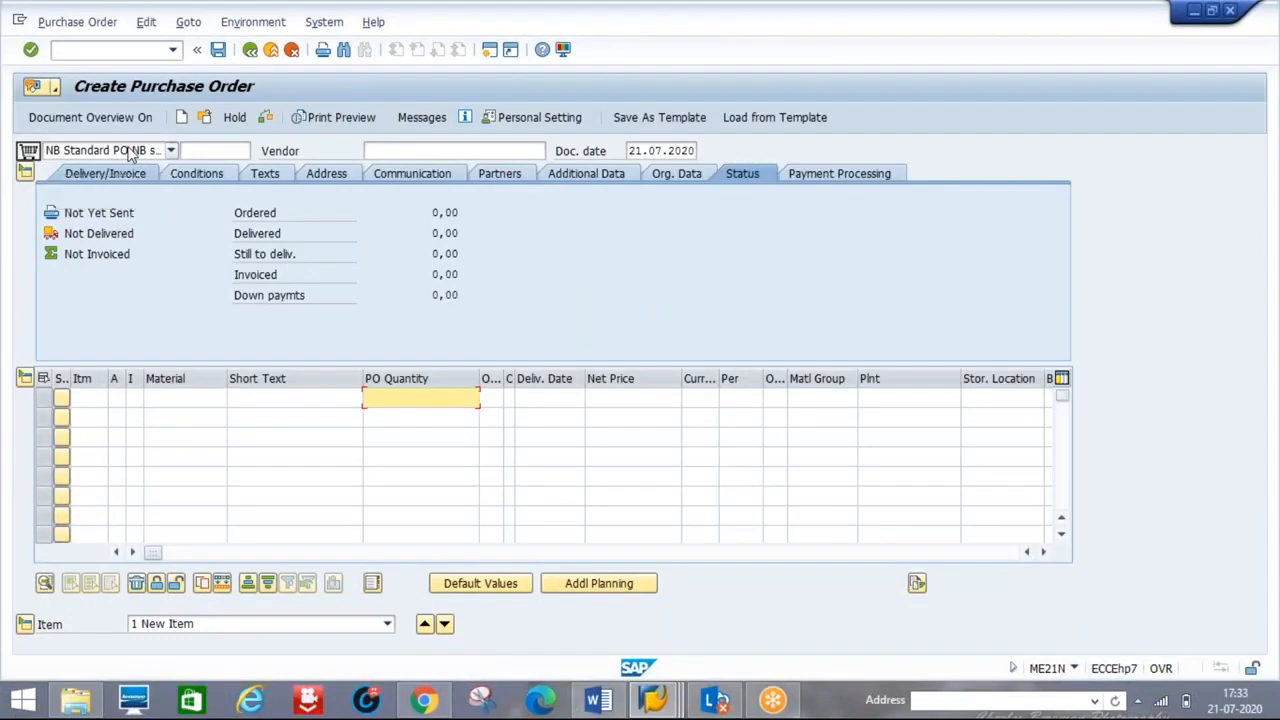
key(alt+Tab)
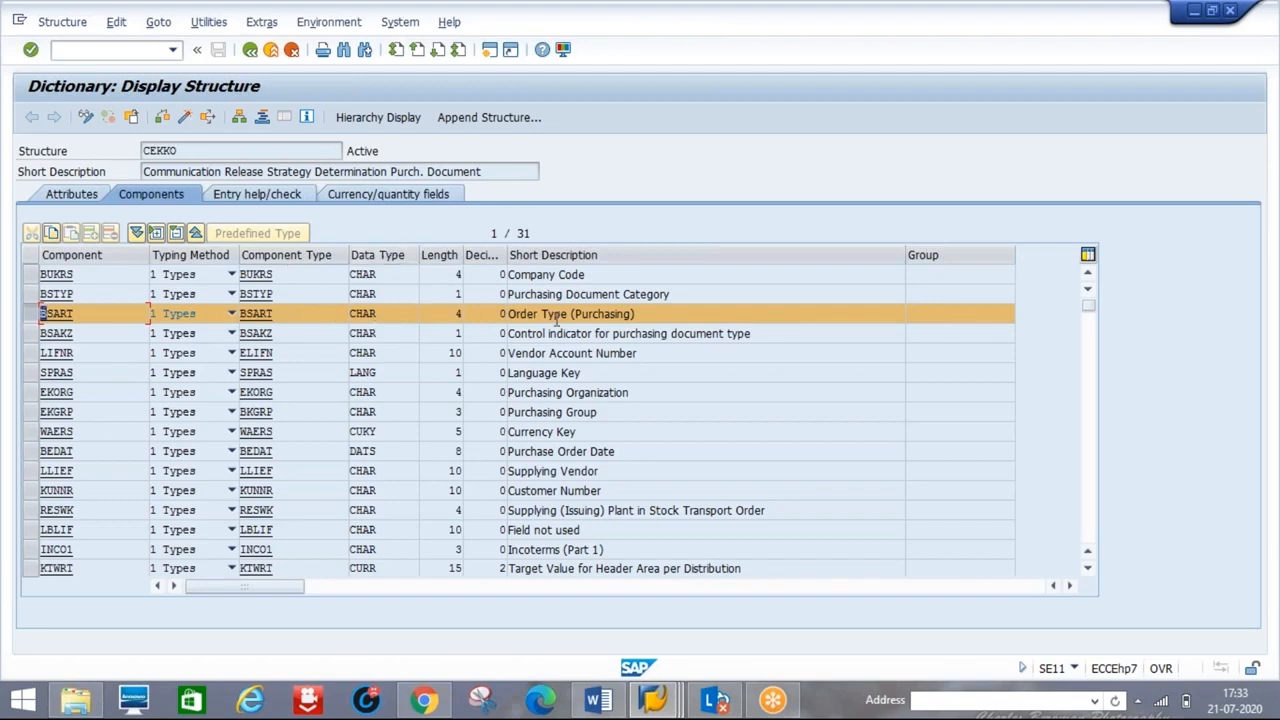
key(alt+Tab)
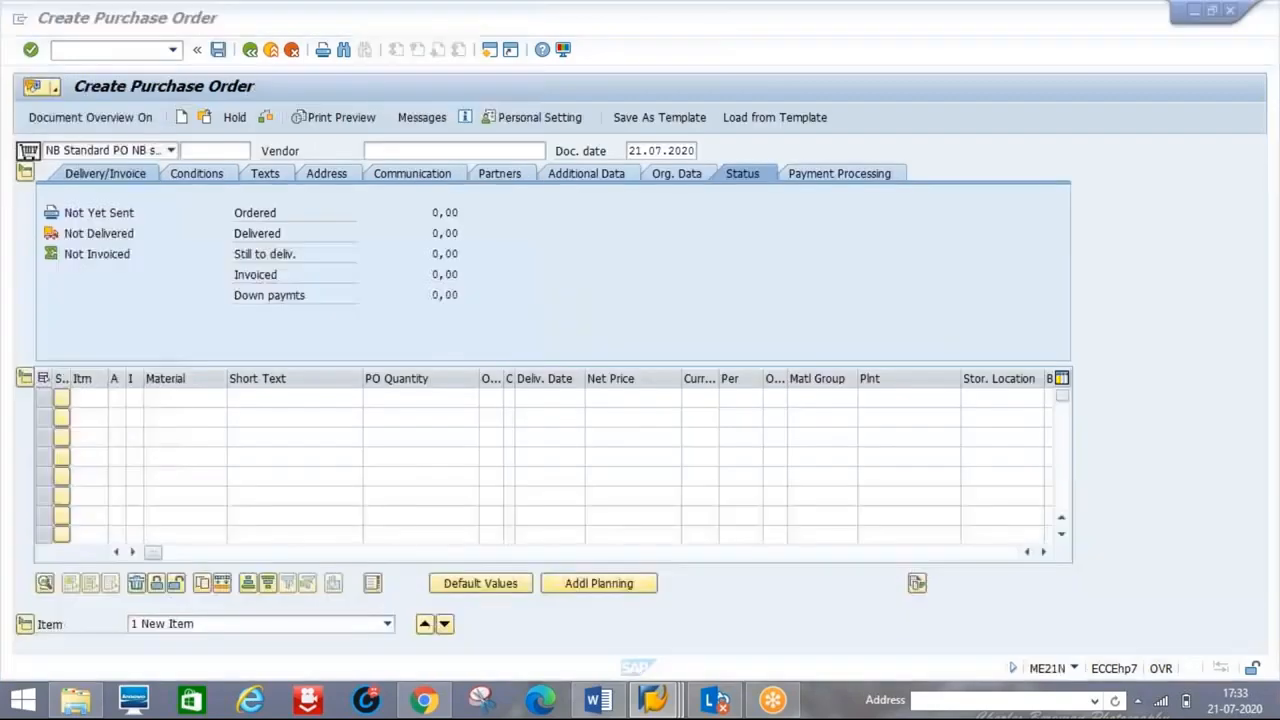
mouse_move(645, 705)
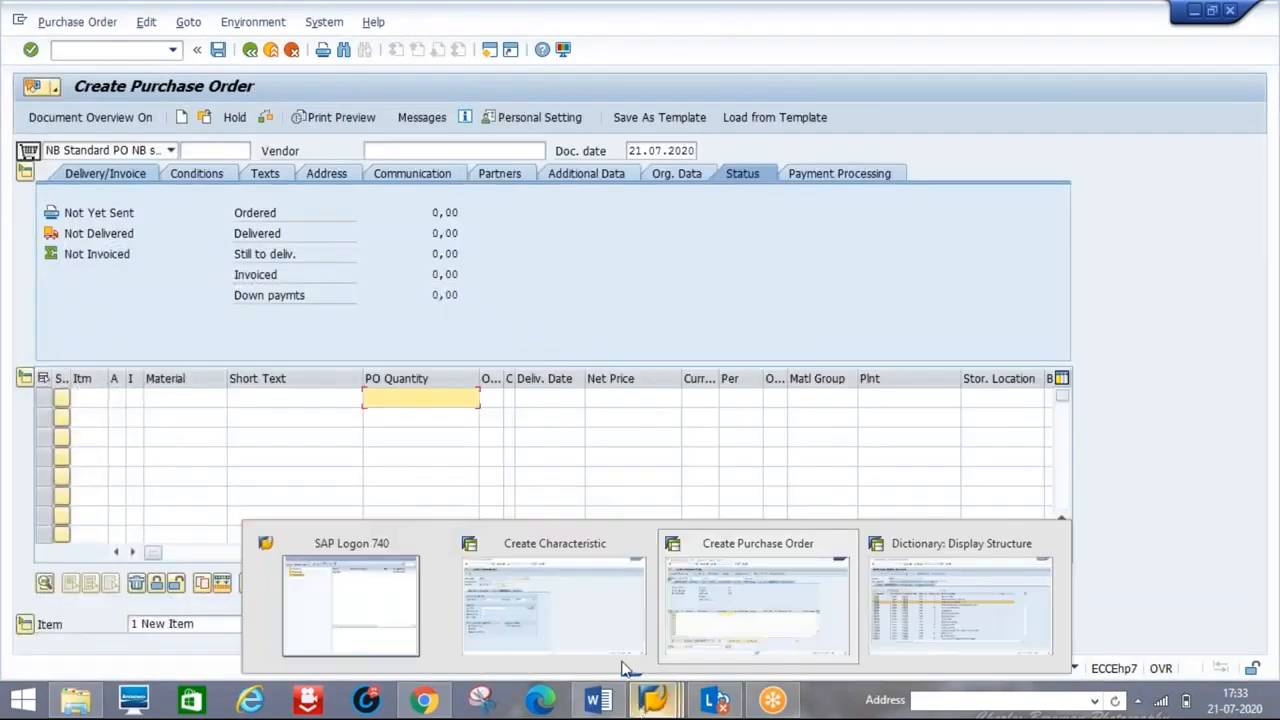
click(557, 620)
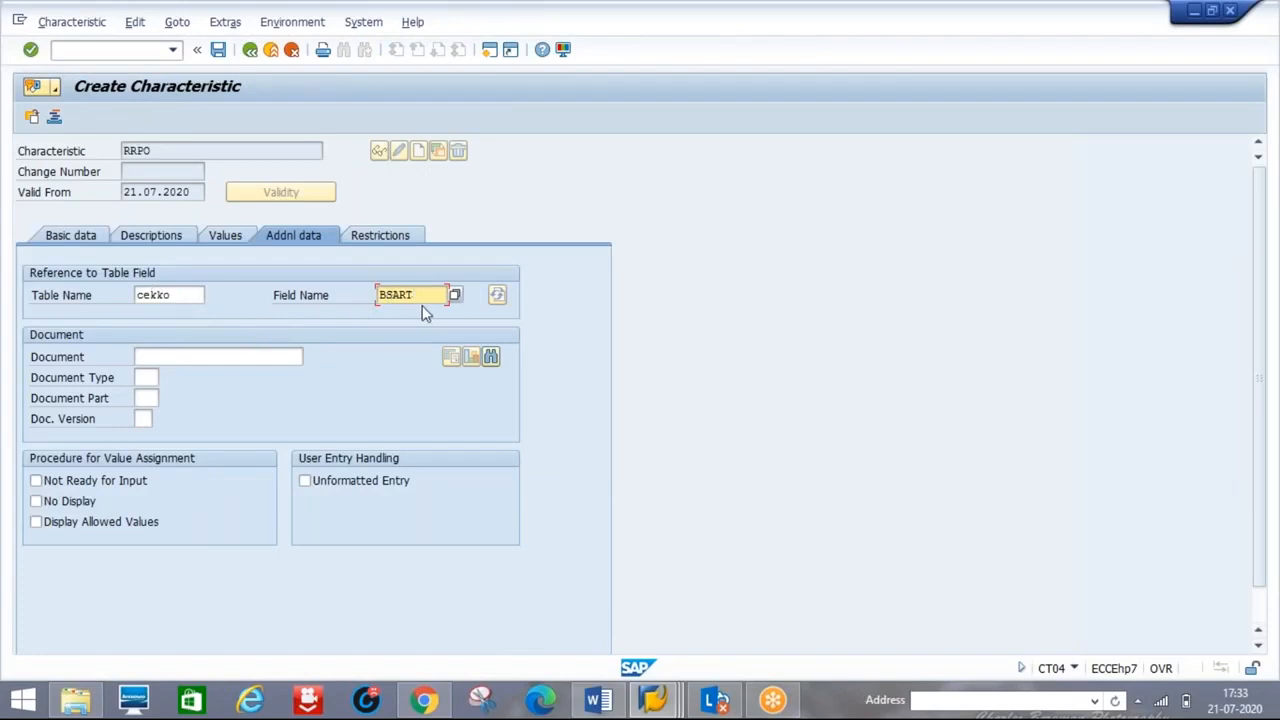
- Accept the CEKKO-BSART reference so RRPO takes description Order Type (Purchasing), CHAR 4, multiple values
key(Return)
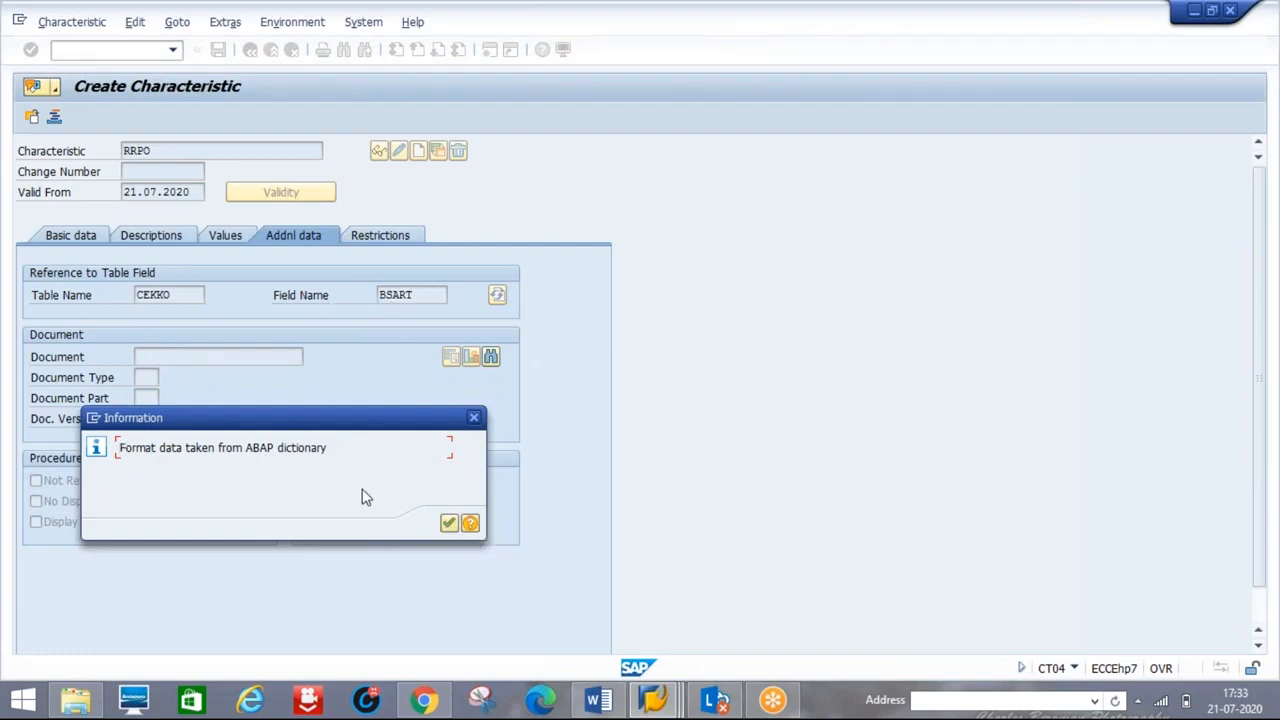
click(448, 524)
click(81, 245)
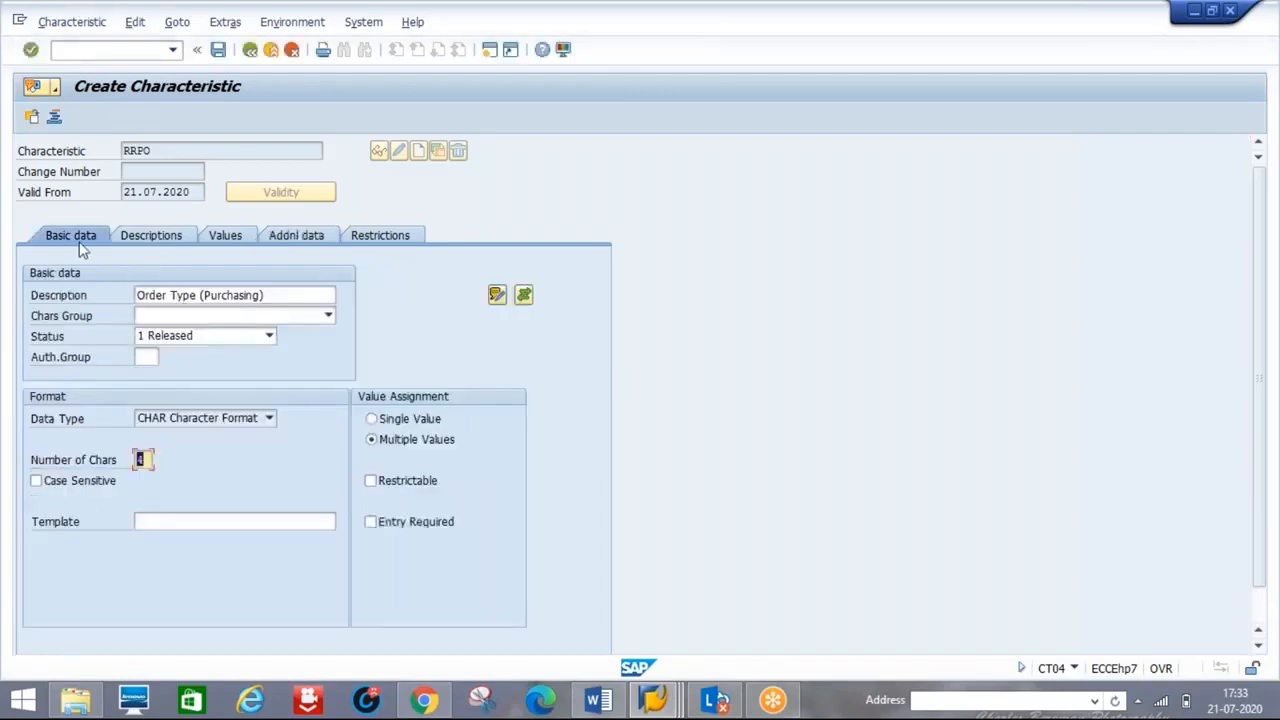
click(287, 240)
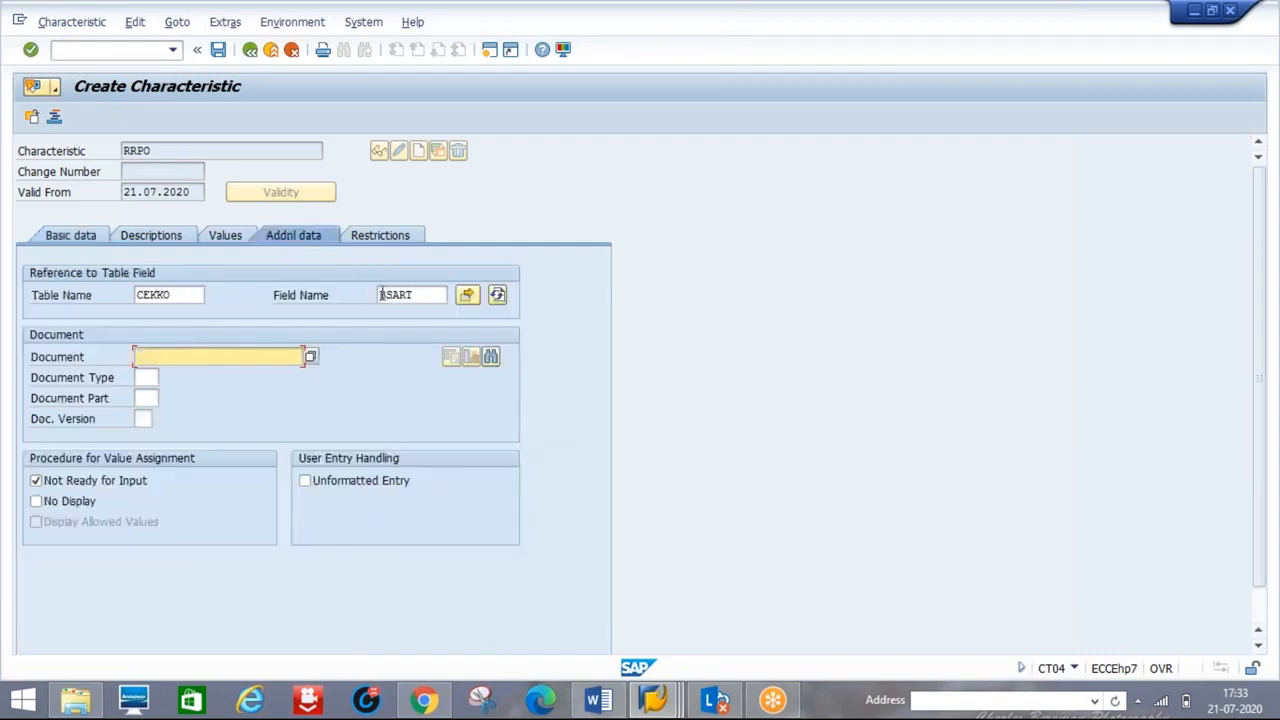
click(66, 238)
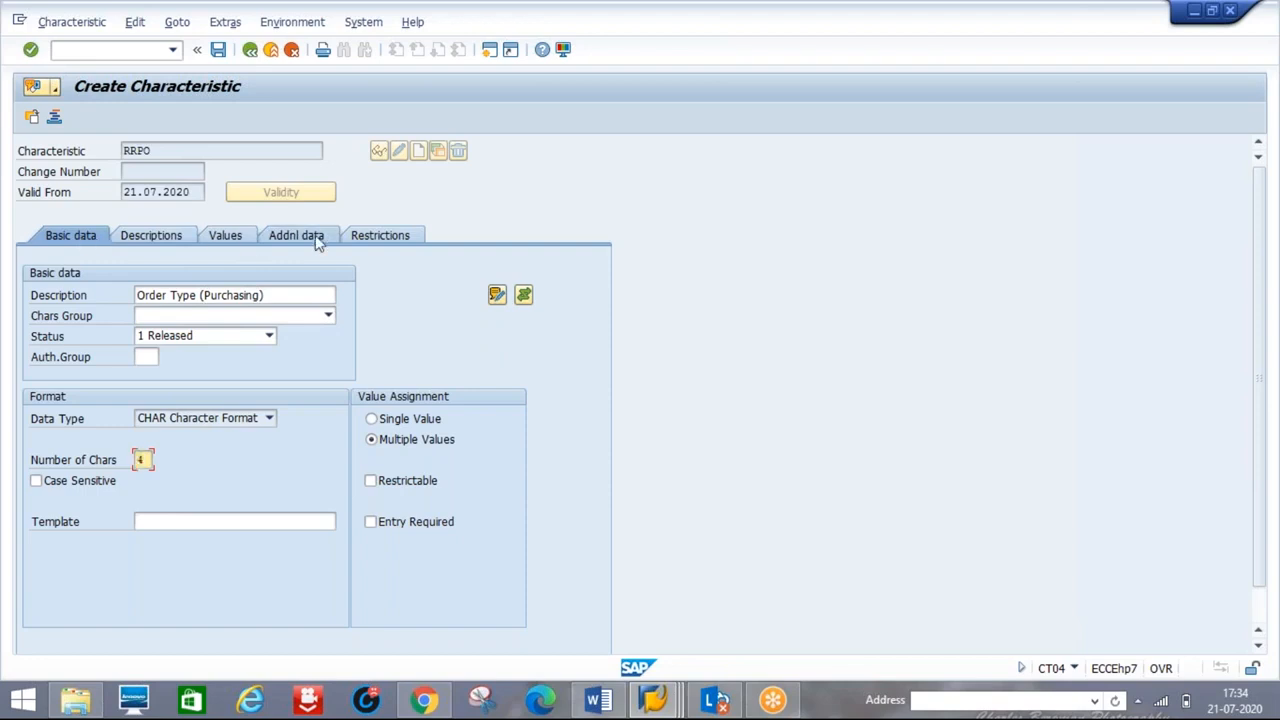
- After viewing RRPO's values, open another session at SAP Easy Access from the Create Purchase Order window
click(226, 236)
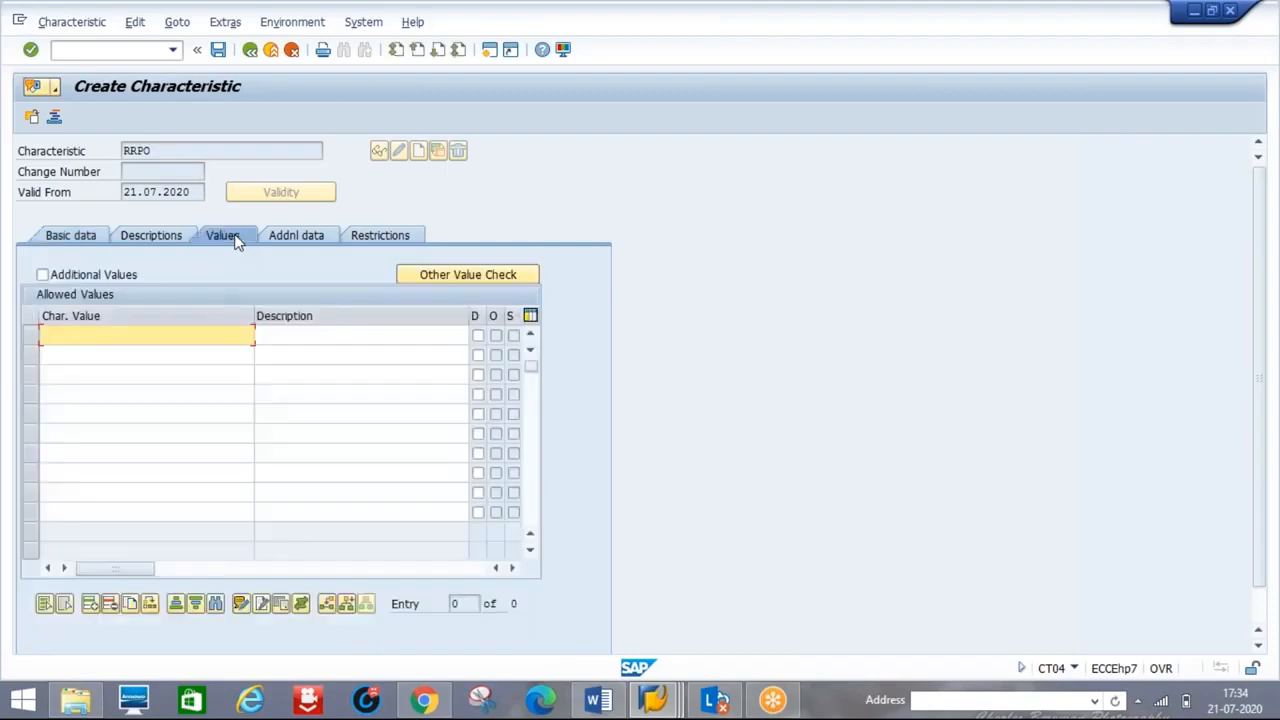
mouse_move(652, 703)
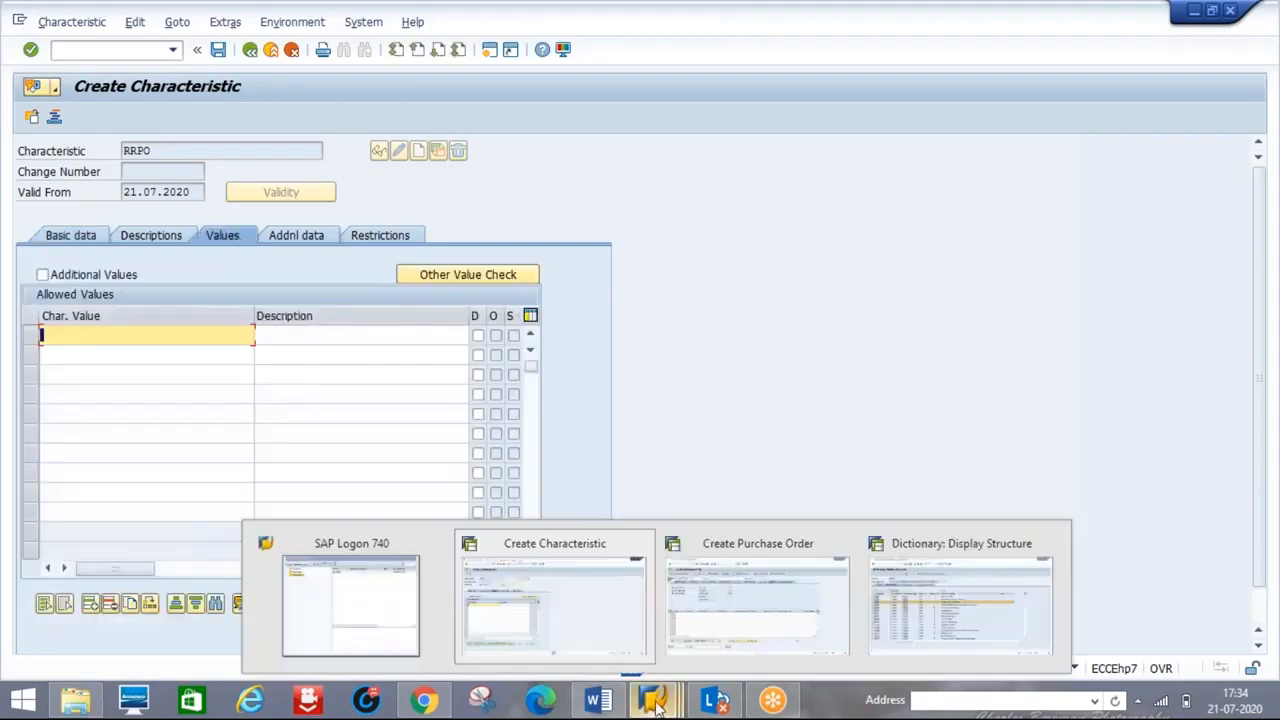
click(598, 700)
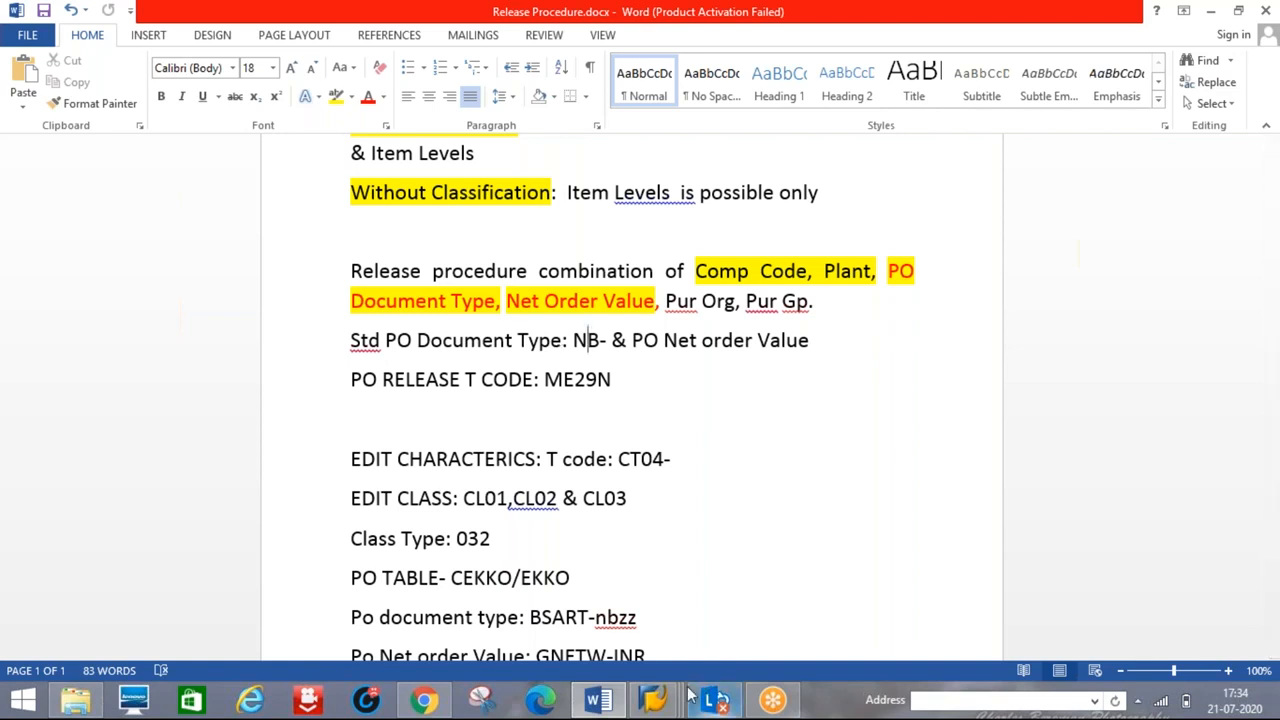
mouse_move(677, 697)
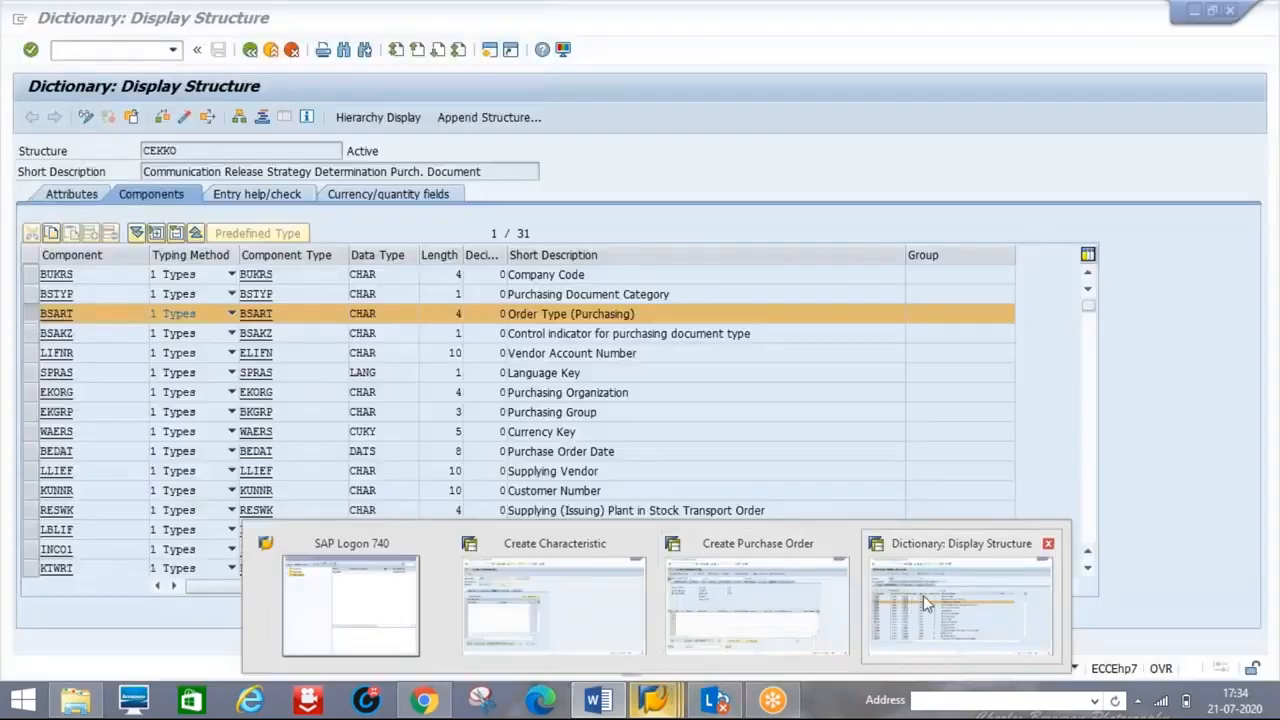
mouse_move(860, 602)
click(813, 600)
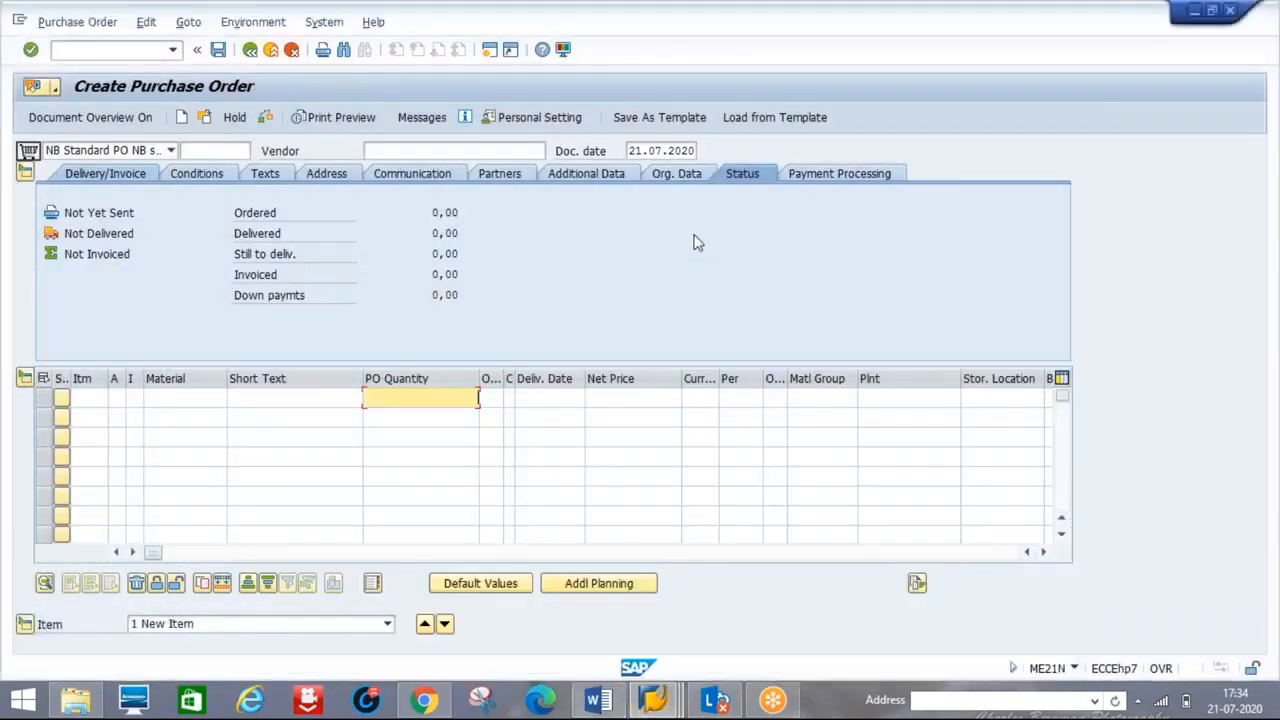
click(488, 50)
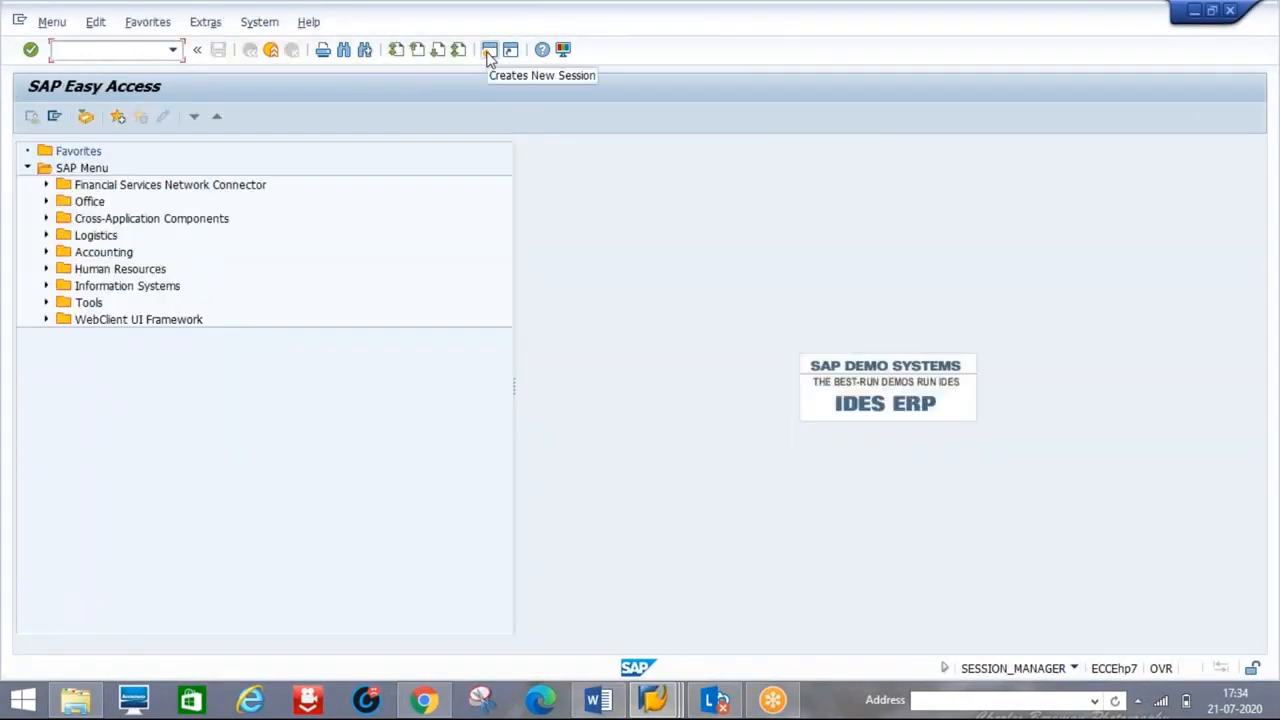
- Run SPRO and open Materials Management > Purchasing > Purchase Order > Define Document Types
text(SPRO)
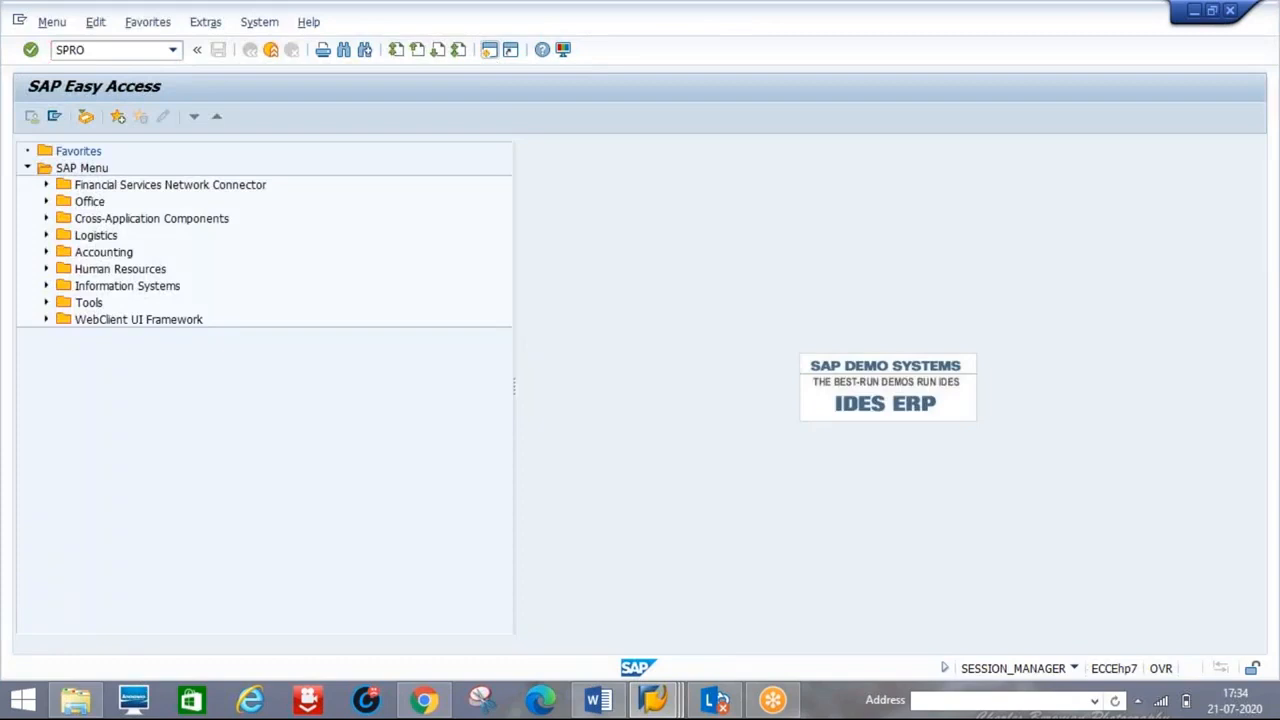
key(Return)
click(102, 117)
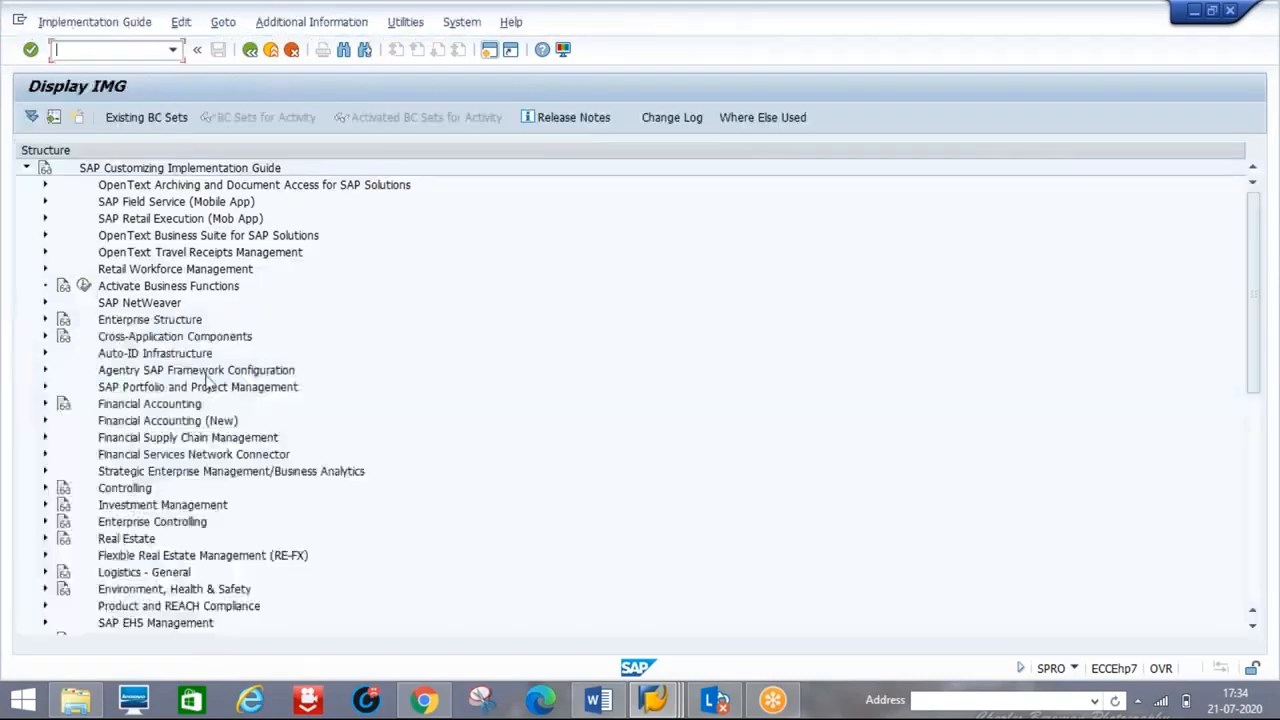
click(1253, 582)
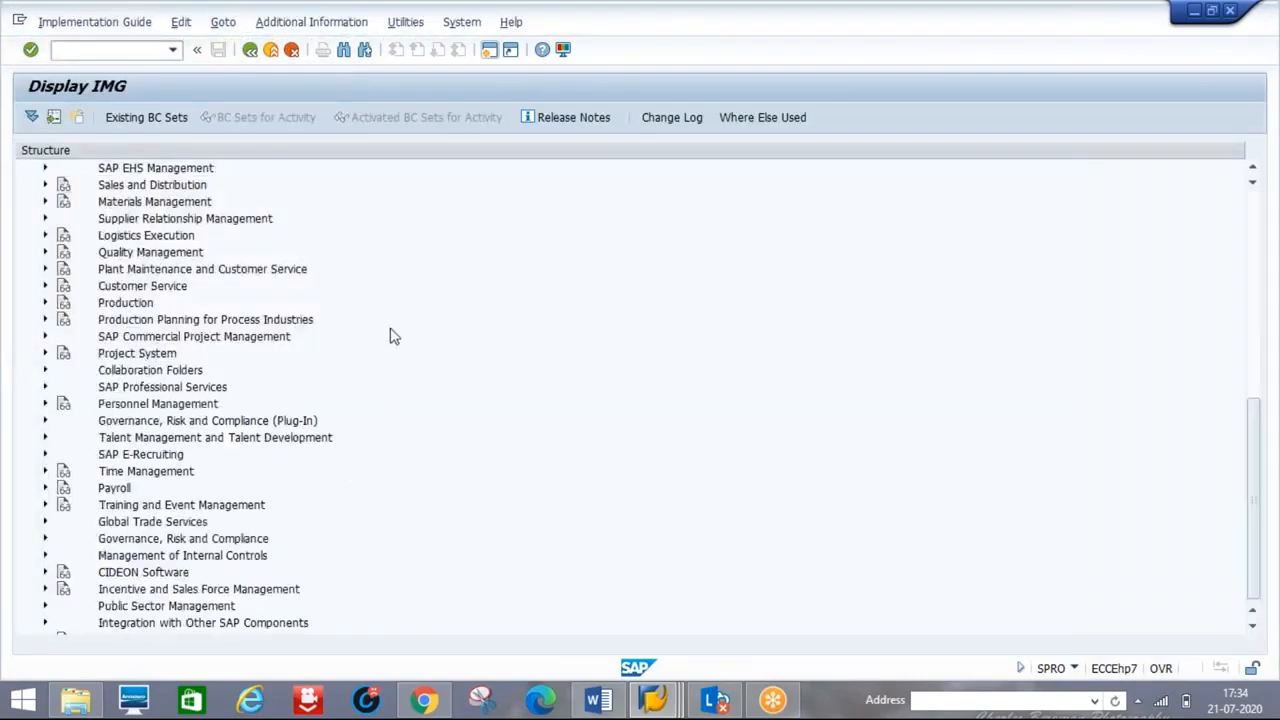
click(44, 202)
click(63, 252)
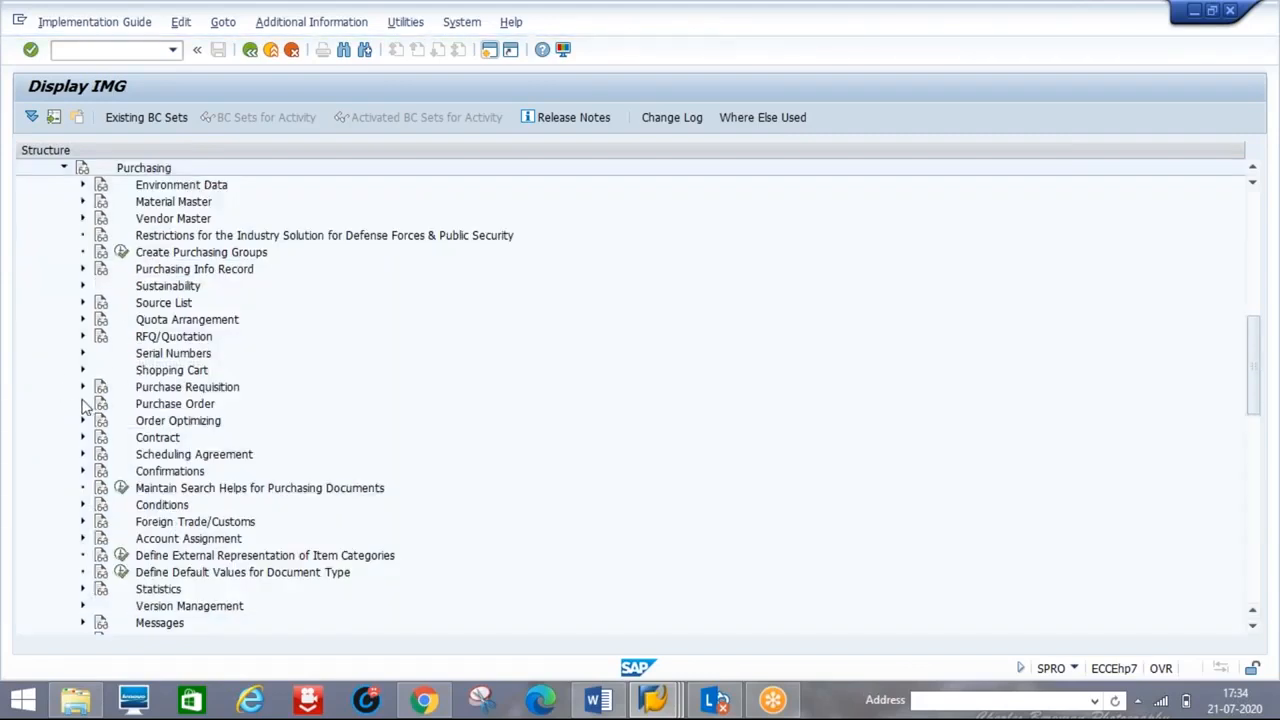
click(84, 404)
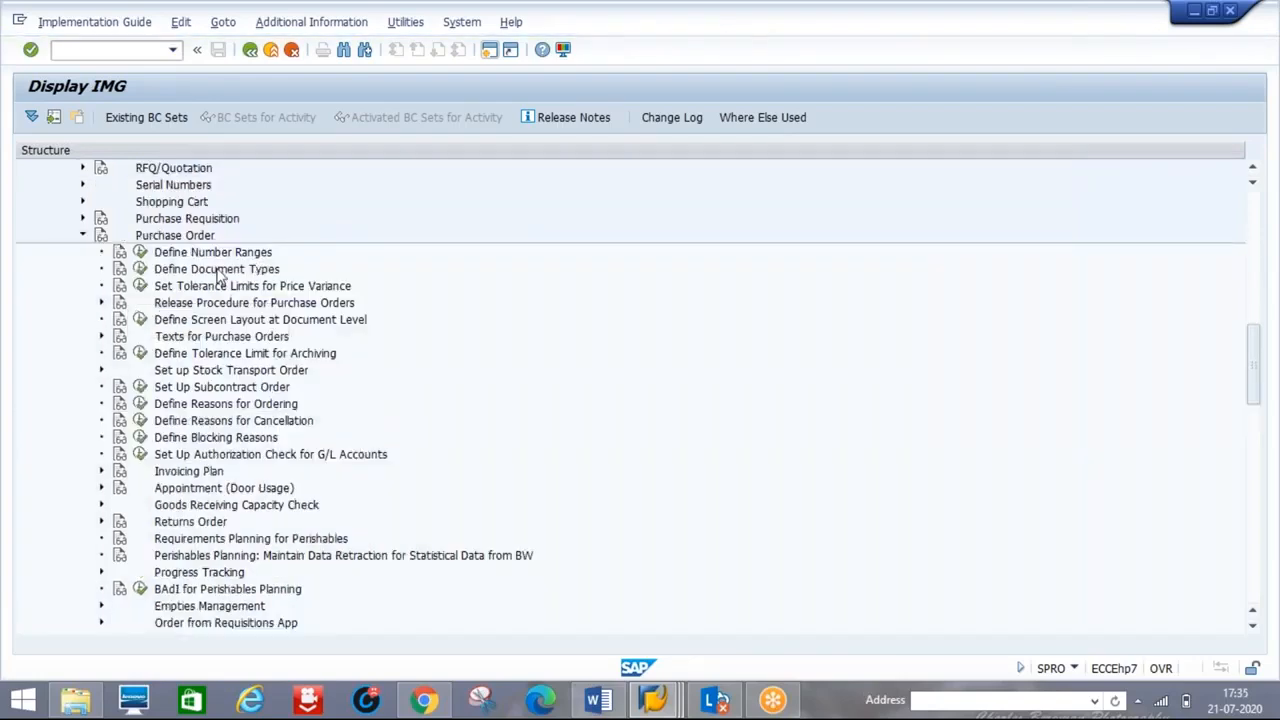
click(140, 269)
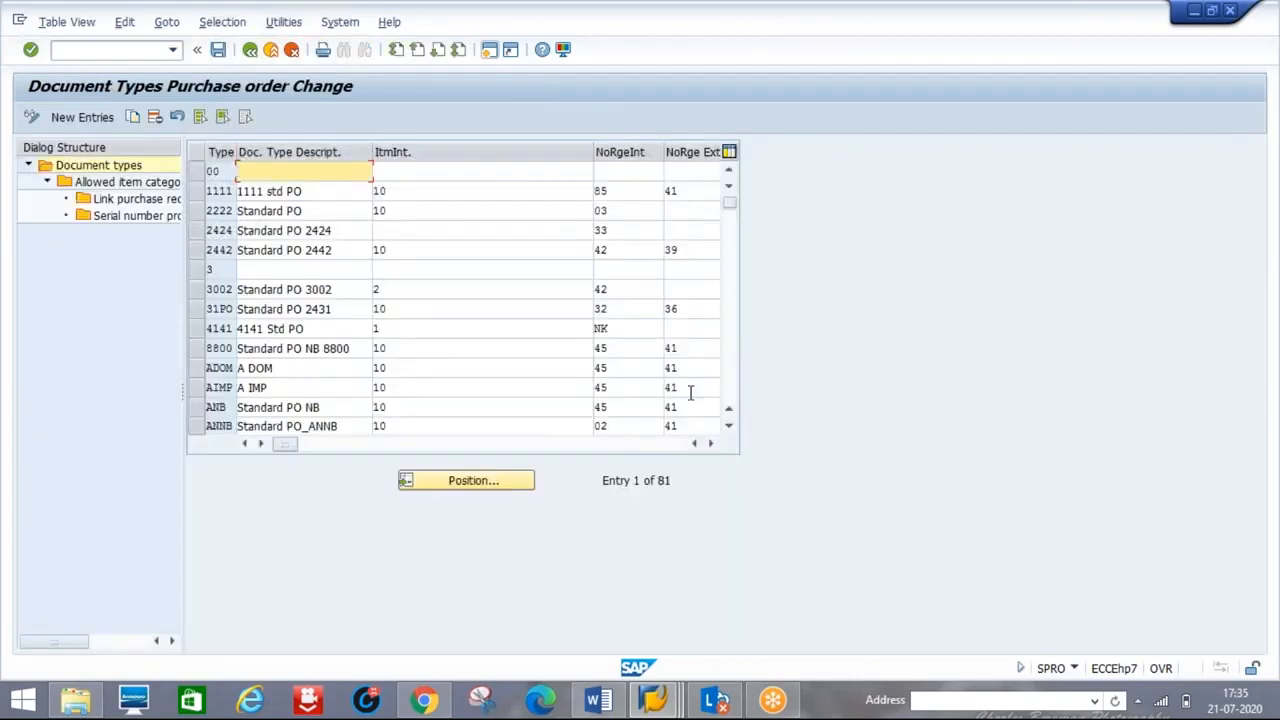
click(498, 480)
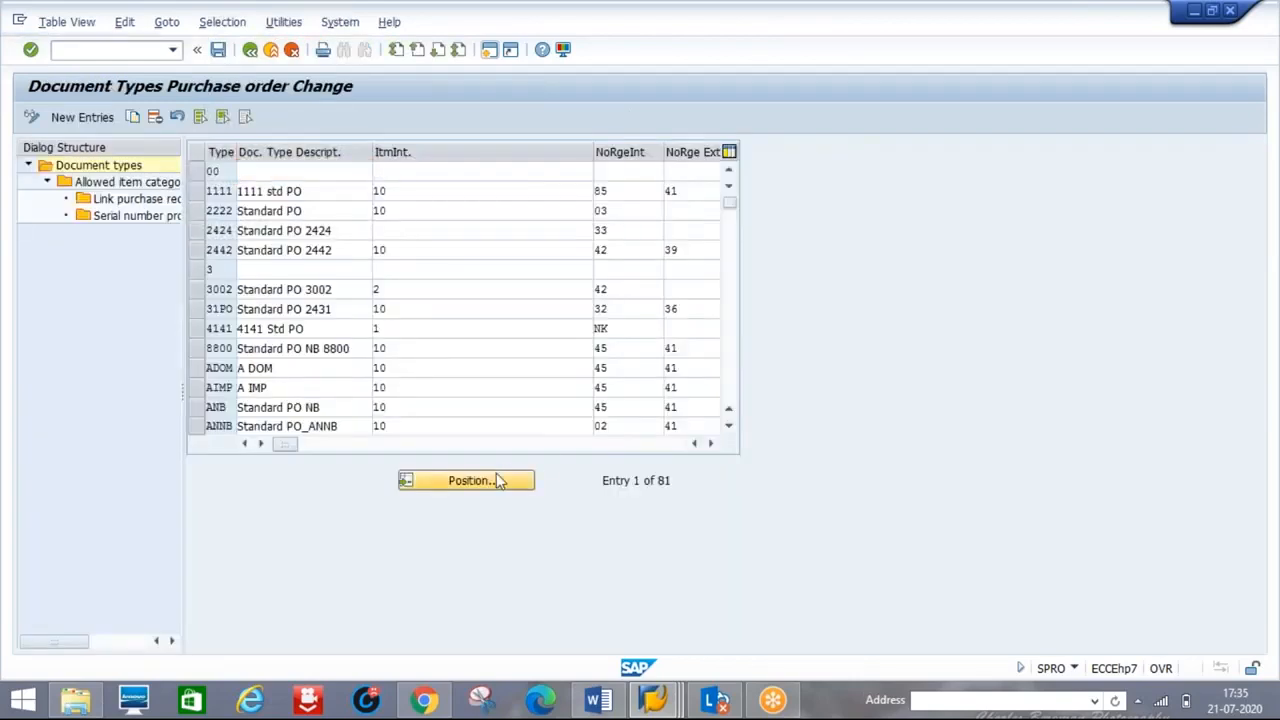
- Position on document type NB and copy it as new type 0000
text(30)
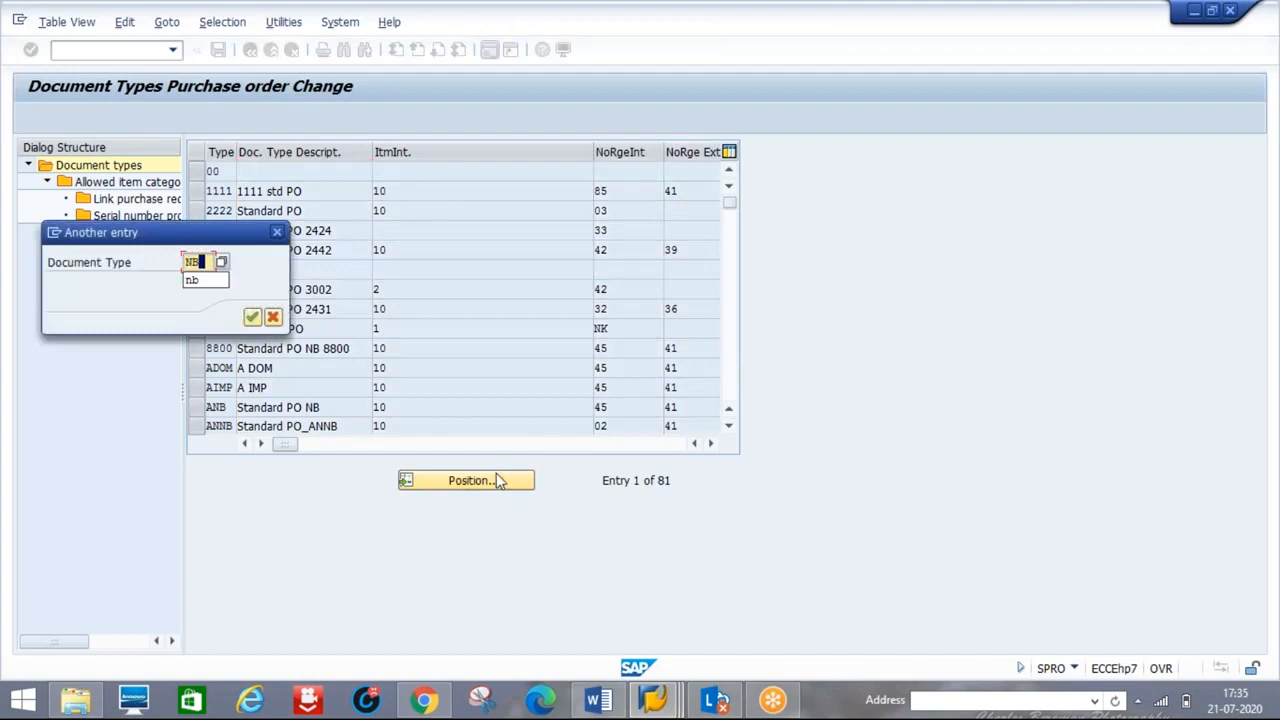
key(Return)
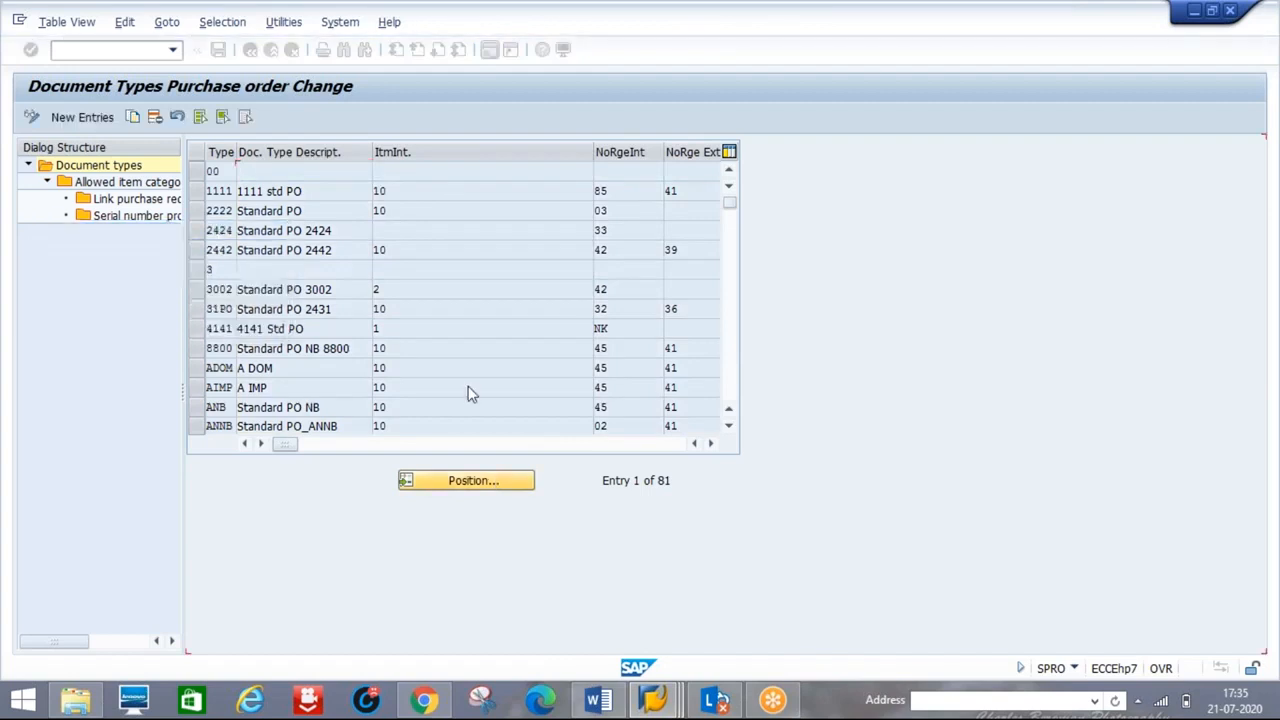
click(197, 171)
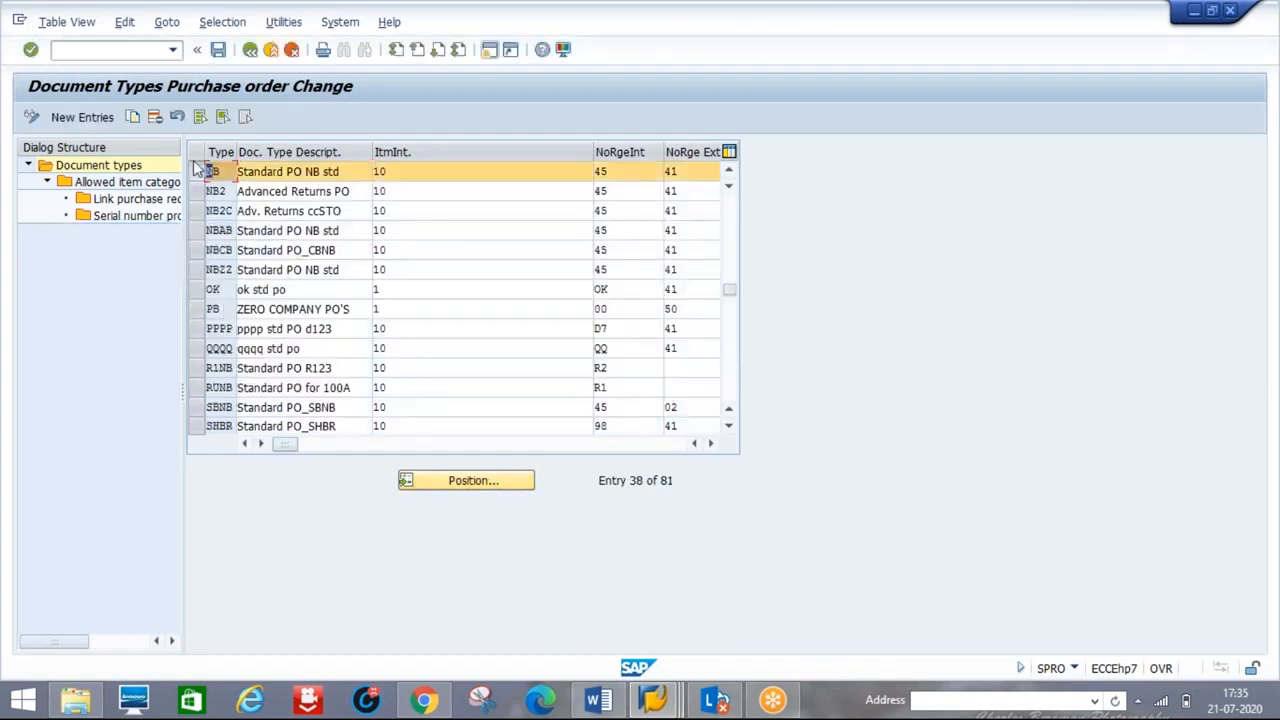
click(136, 118)
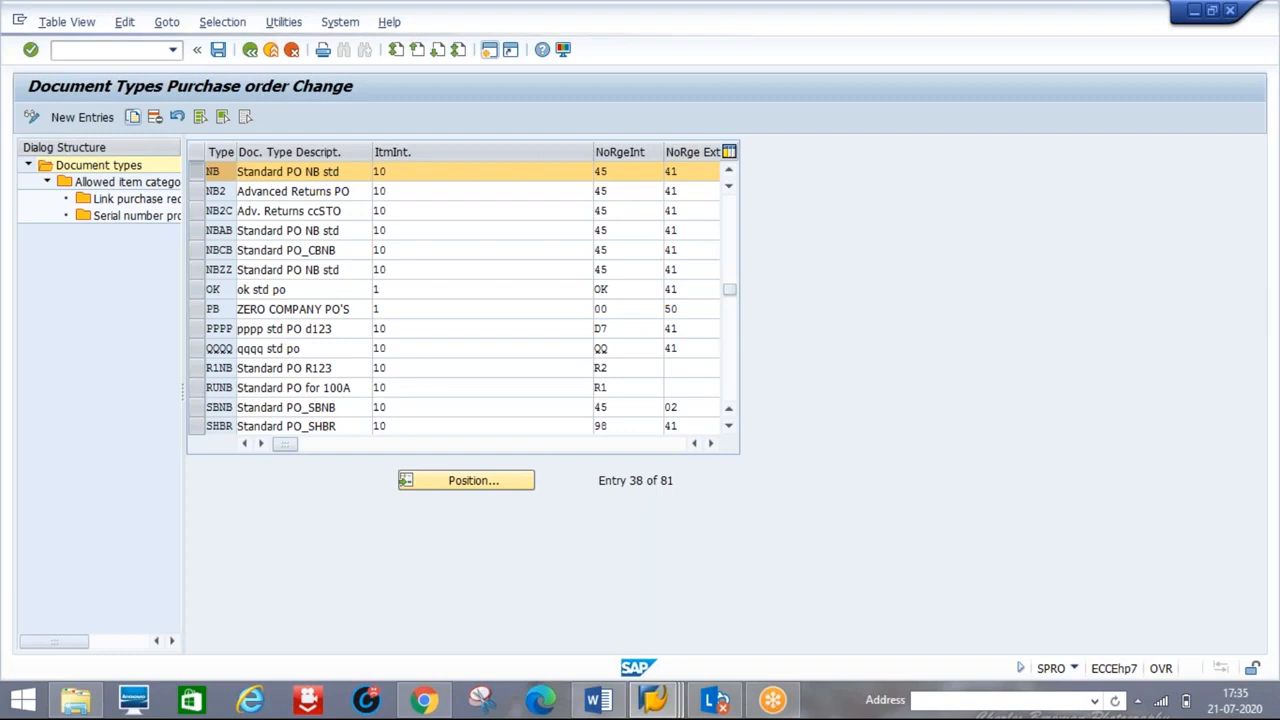
click(226, 171)
key(BackSpace)
key(BackSpace)
text(0000)
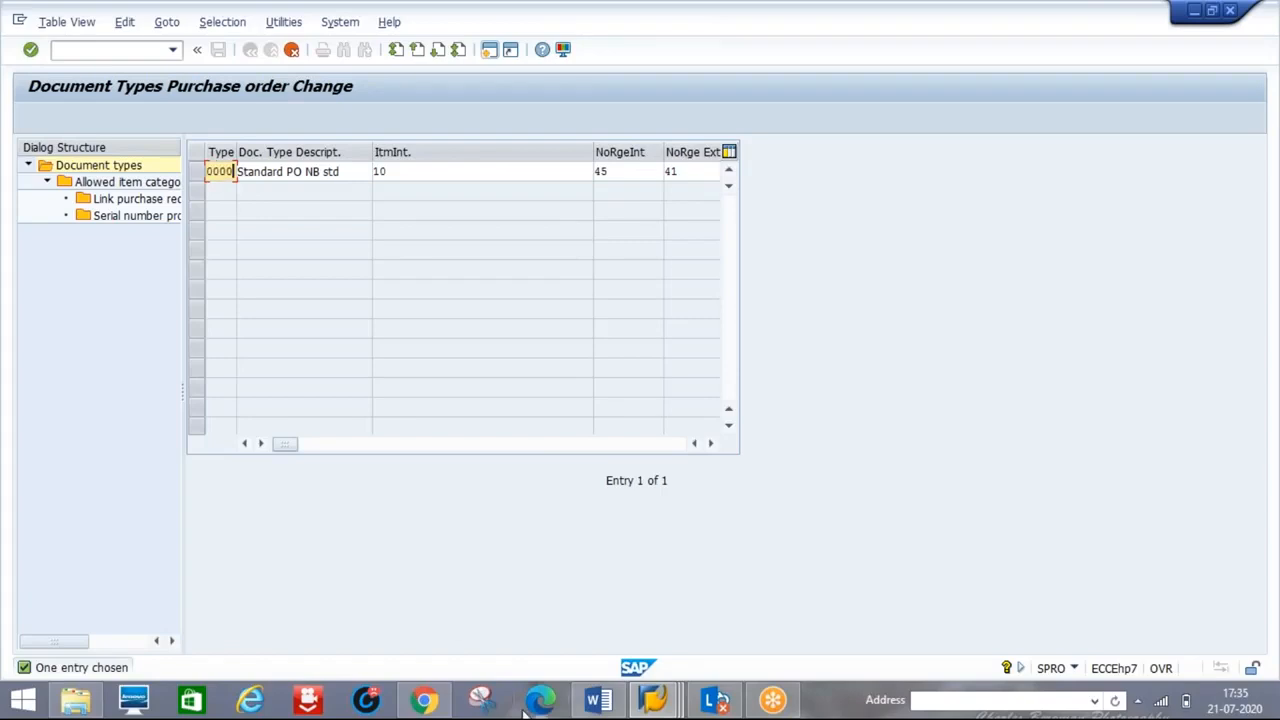
- Glance at the dictionary structure window, then cancel the 0000 copy
click(652, 701)
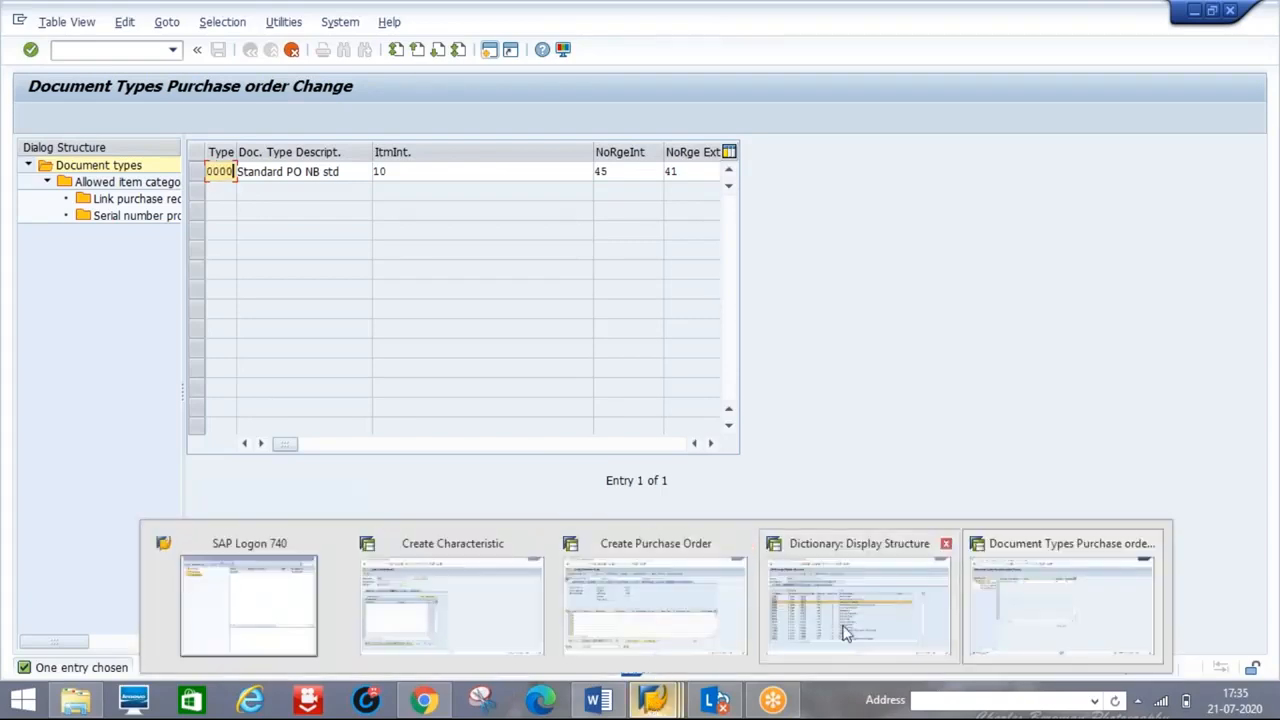
click(845, 632)
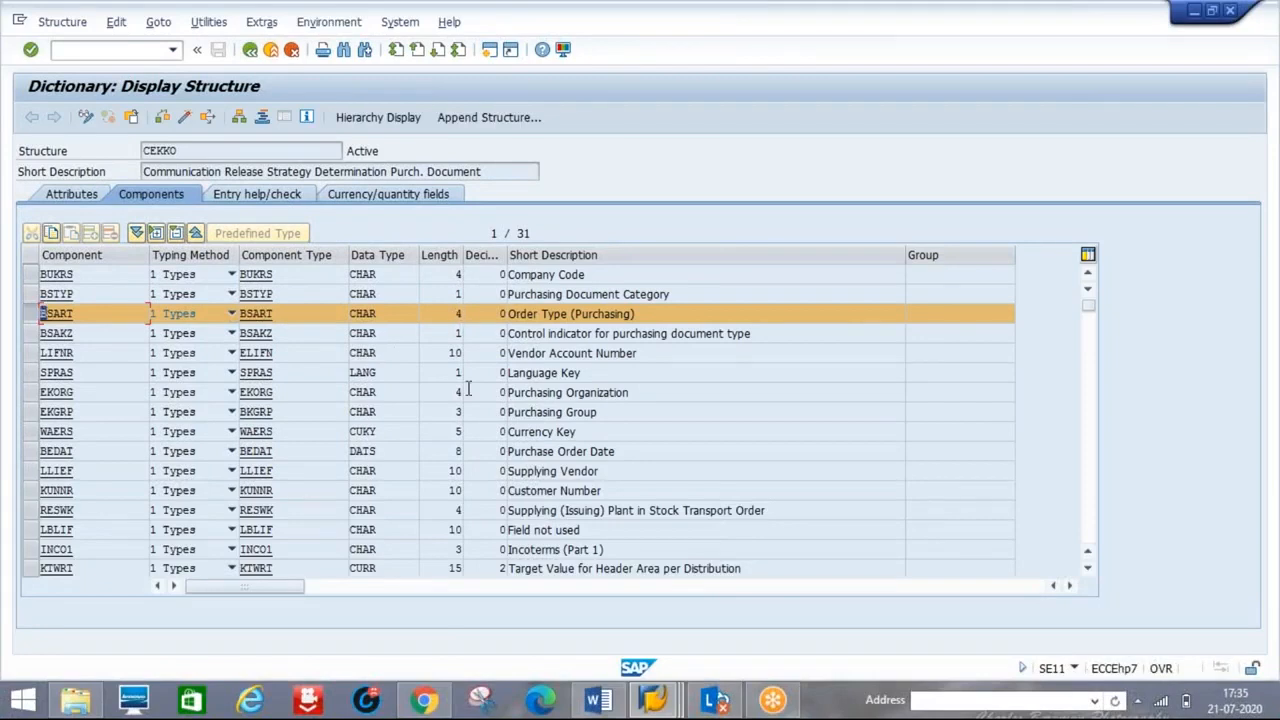
key(alt+Tab)
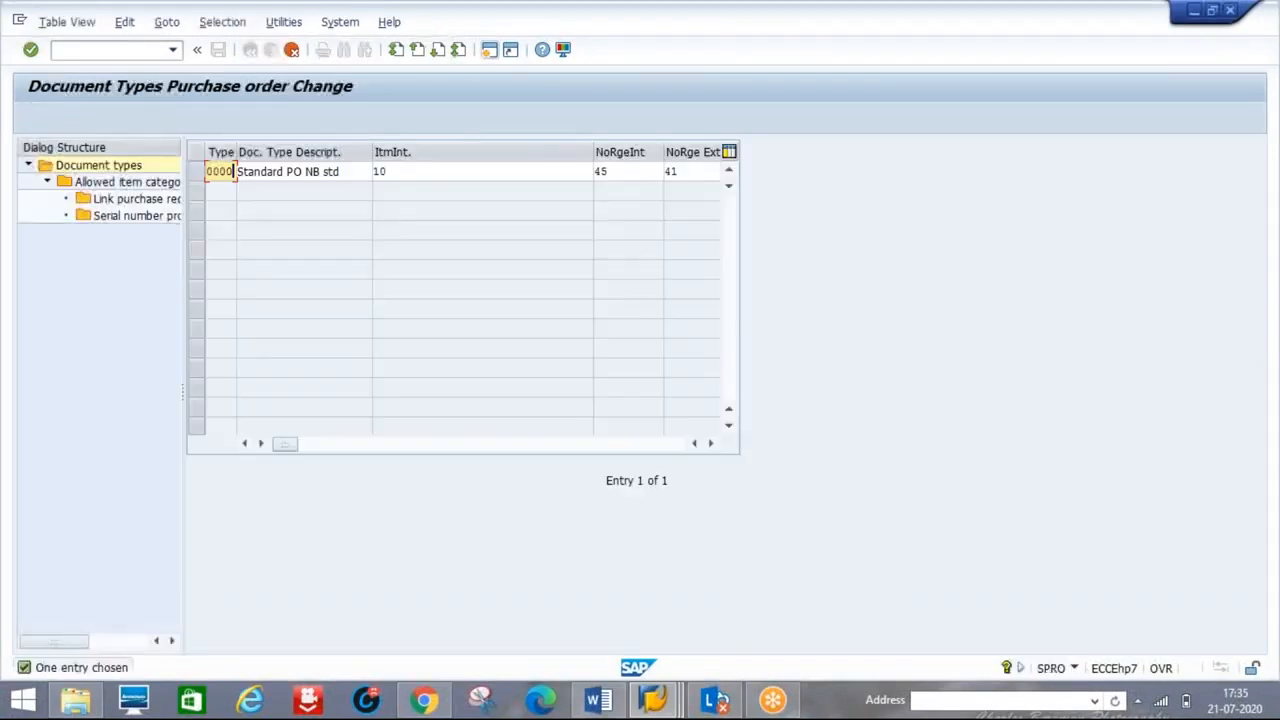
click(291, 53)
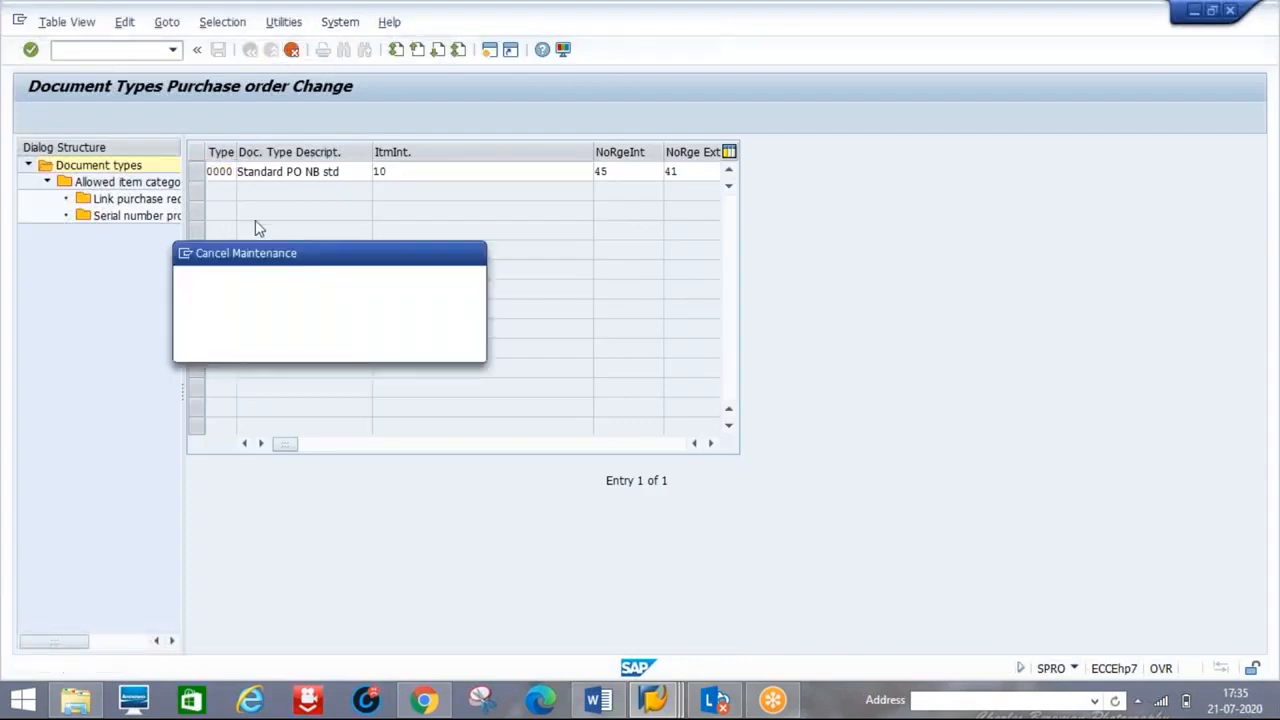
- Discard the unsaved copy and inspect document type D123's field selection settings
click(290, 347)
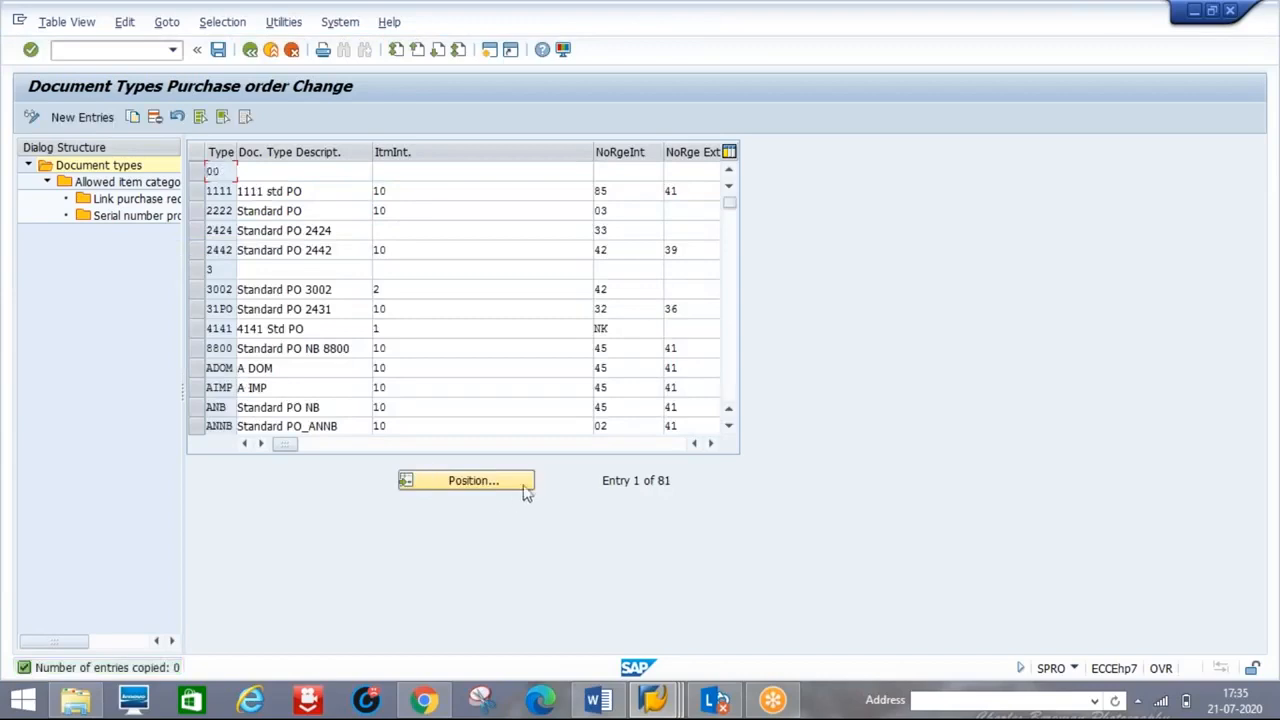
click(734, 389)
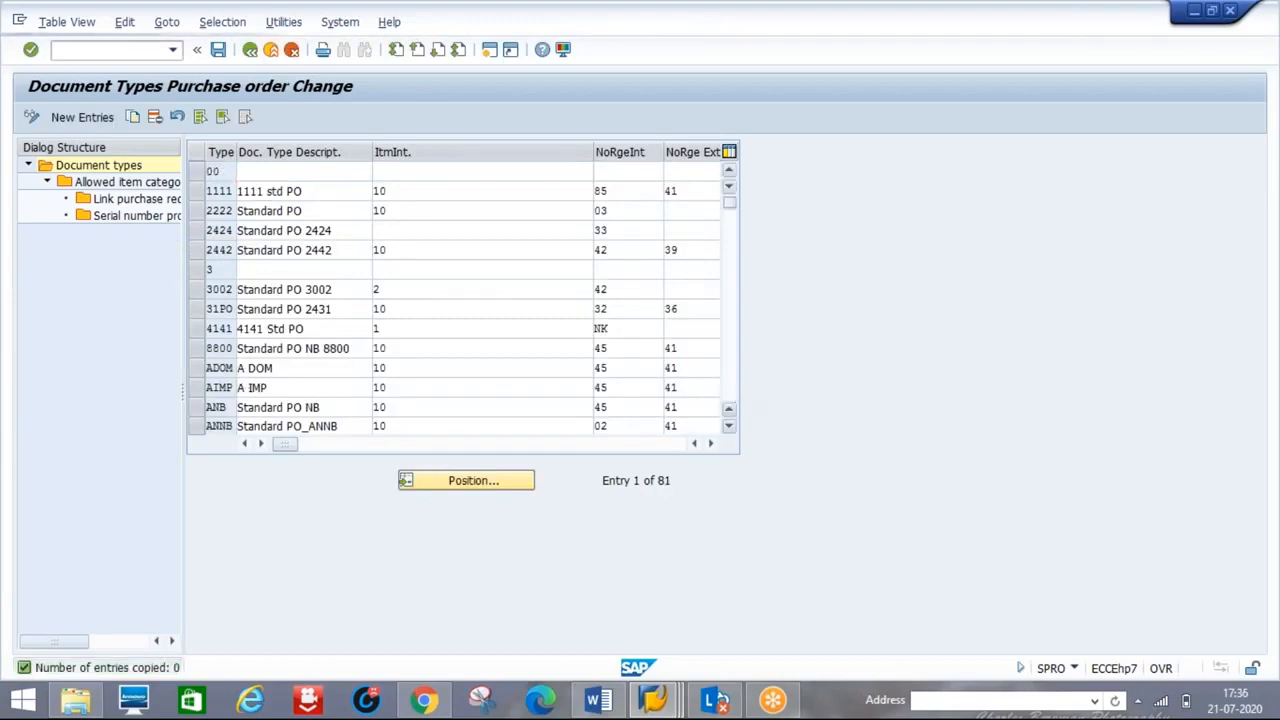
click(732, 389)
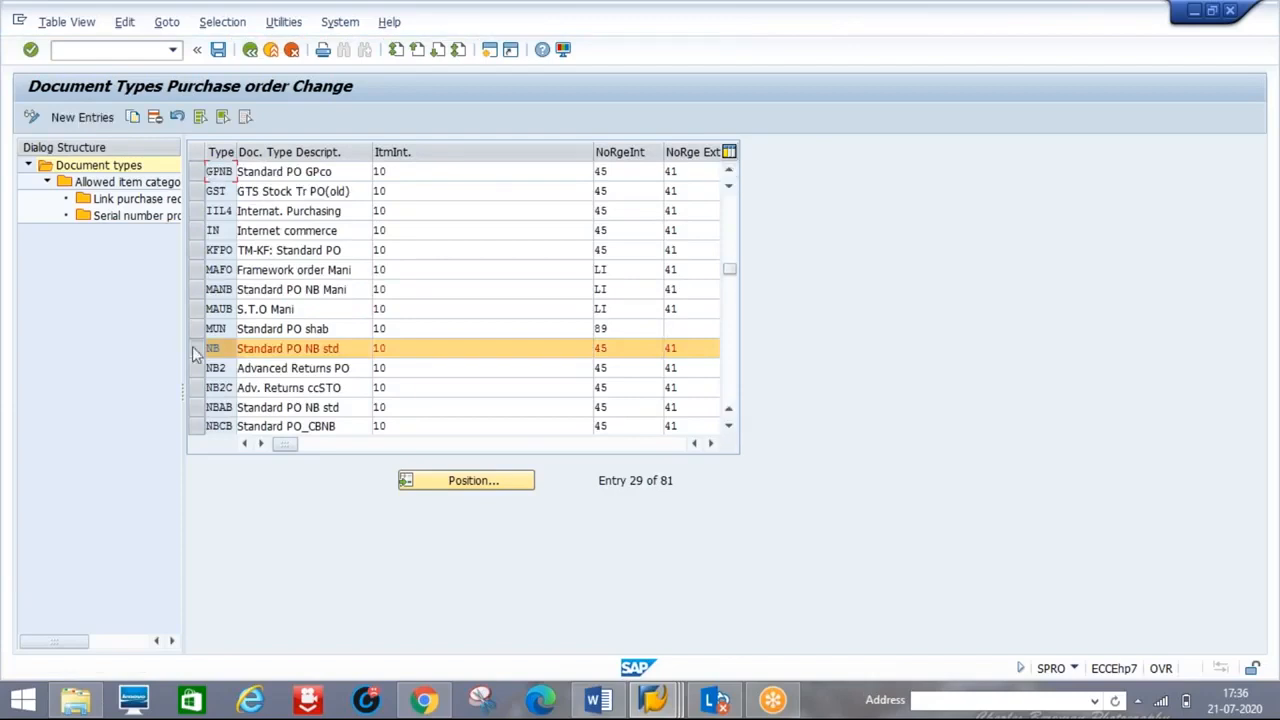
click(460, 481)
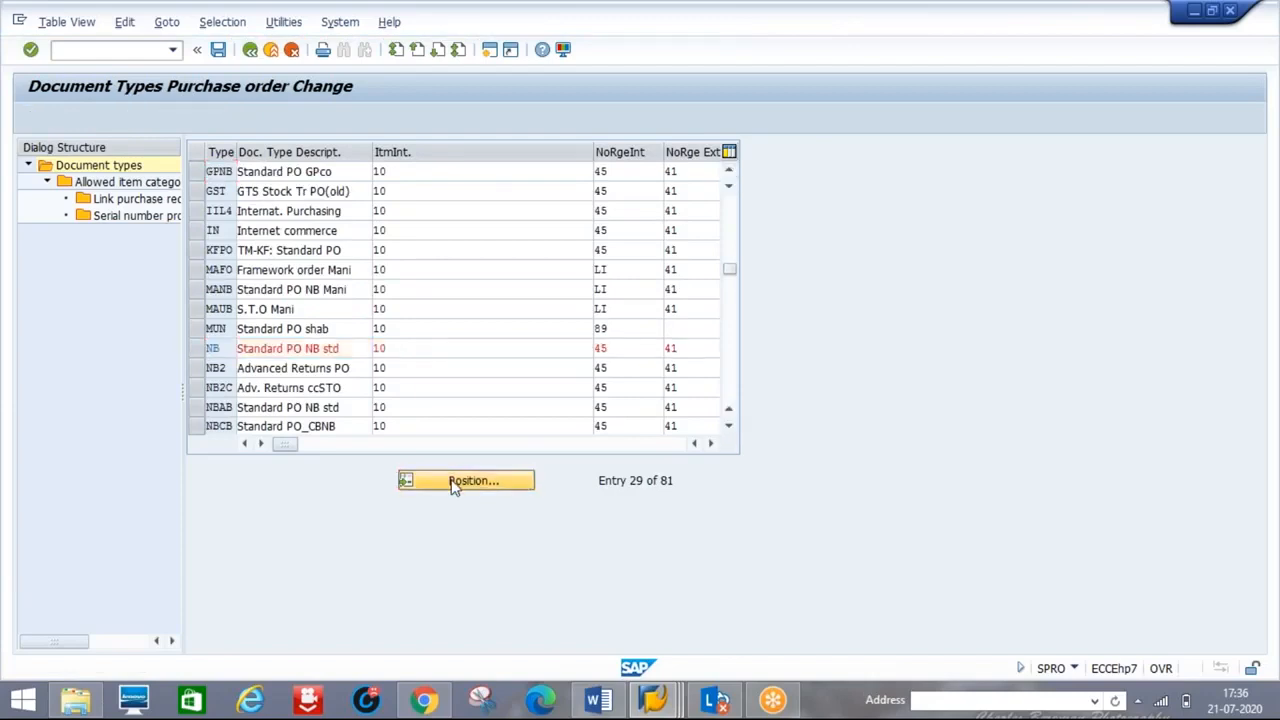
text(D123)
key(Return)
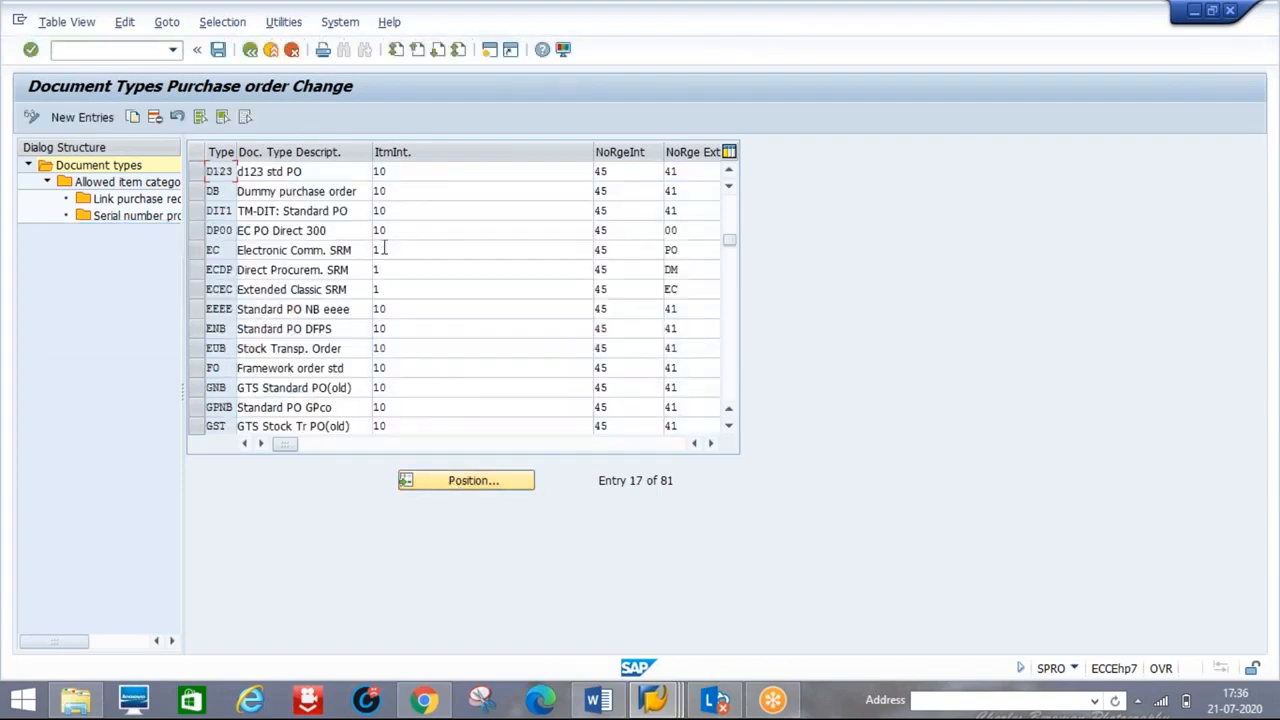
key(Tab)
key(Tab)
key(Tab)
key(Tab)
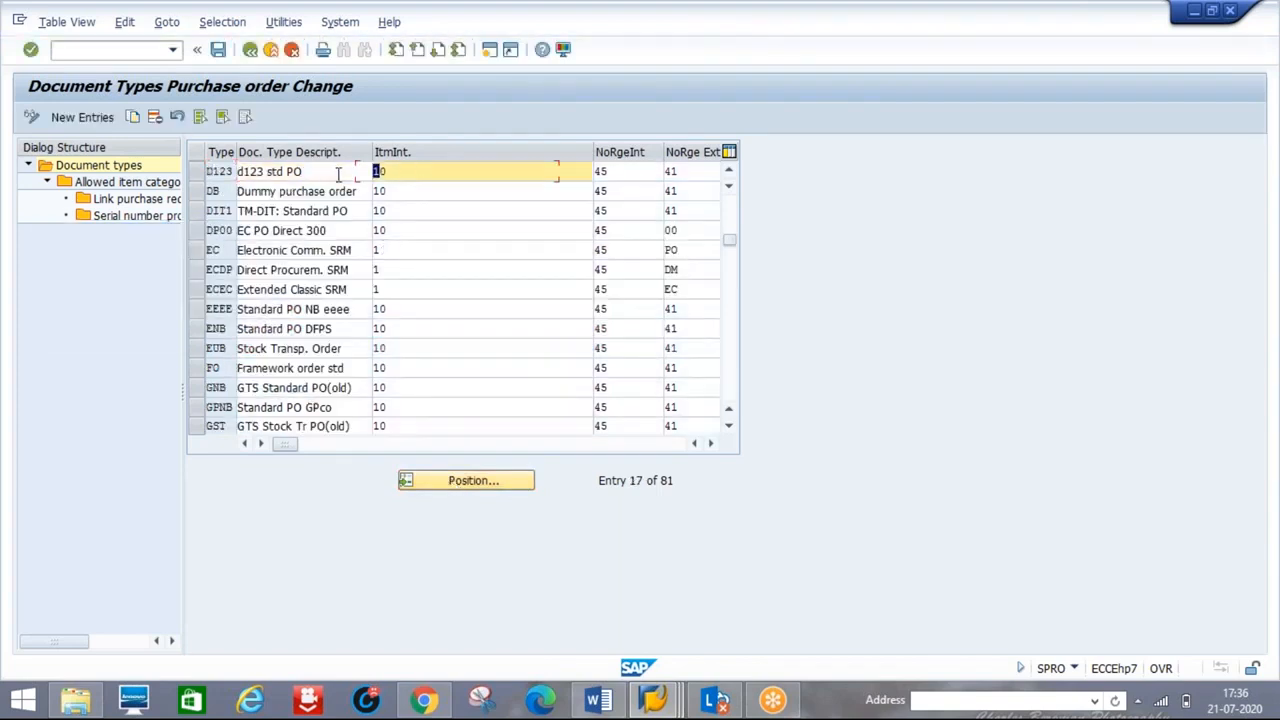
key(Tab)
key(Tab)
key(Tab)
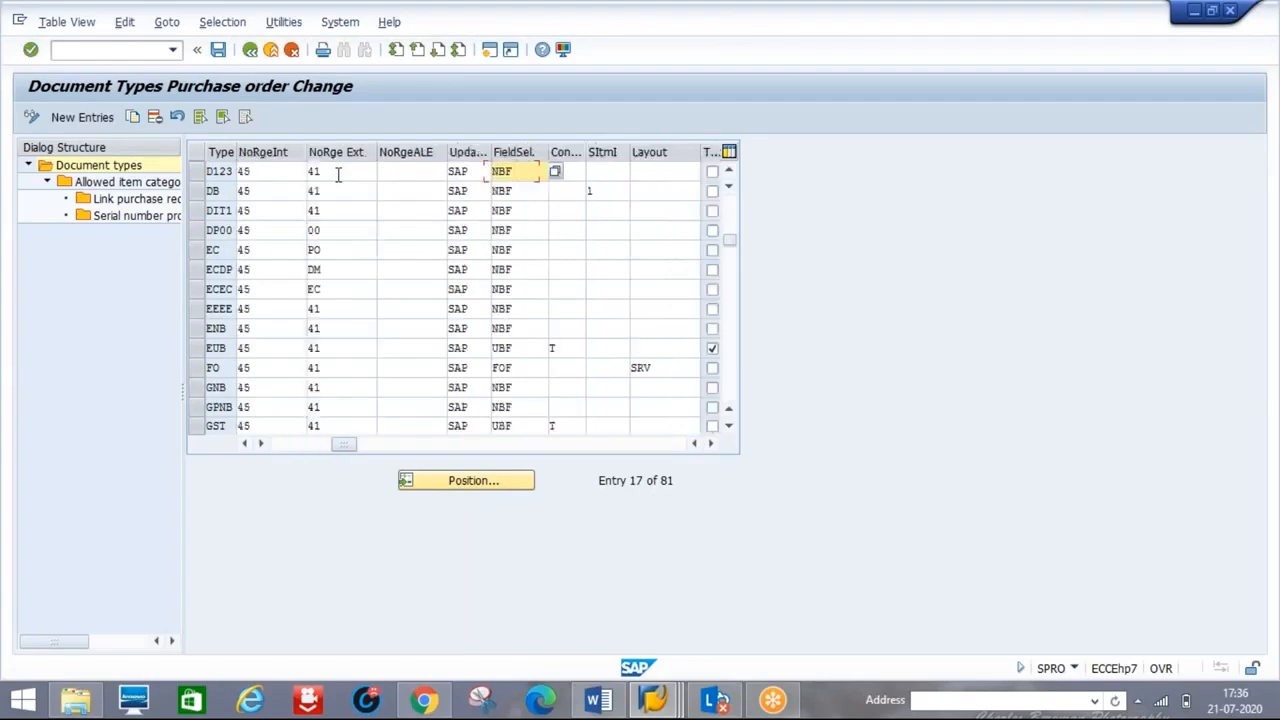
- Position on document type NB and inspect the QQQQ entry's settings
click(471, 484)
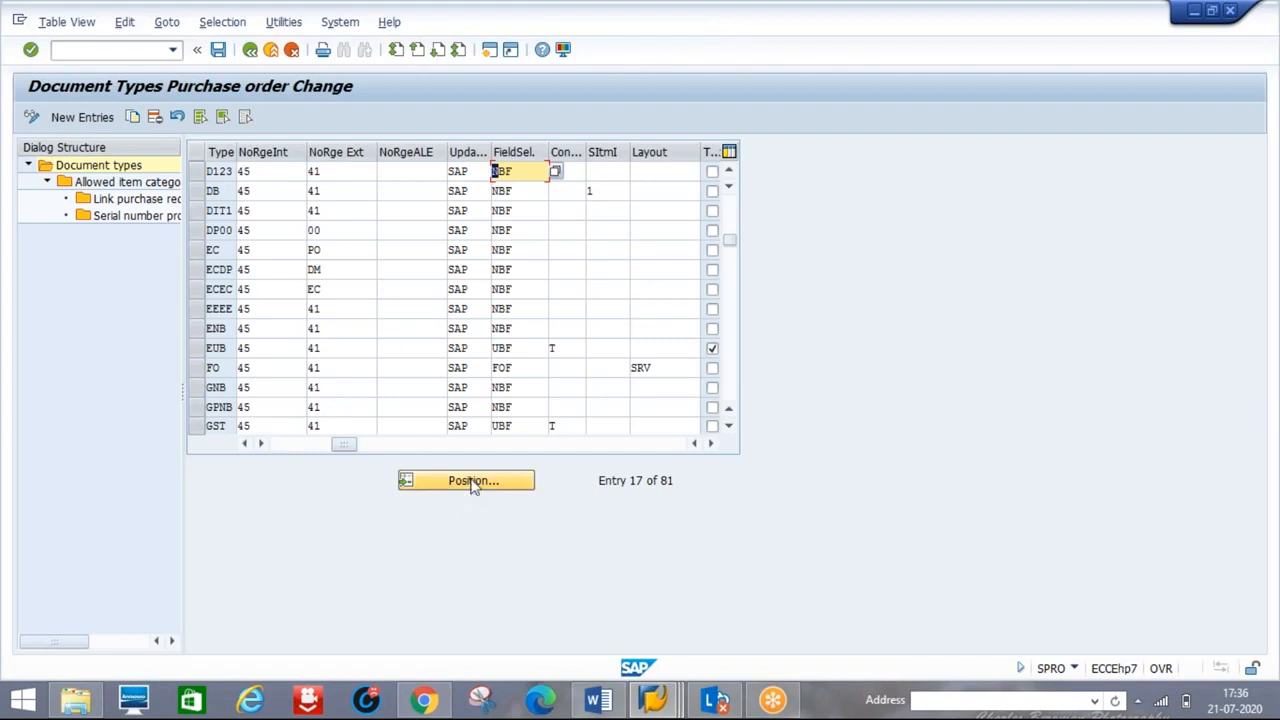
text(NB)
key(Return)
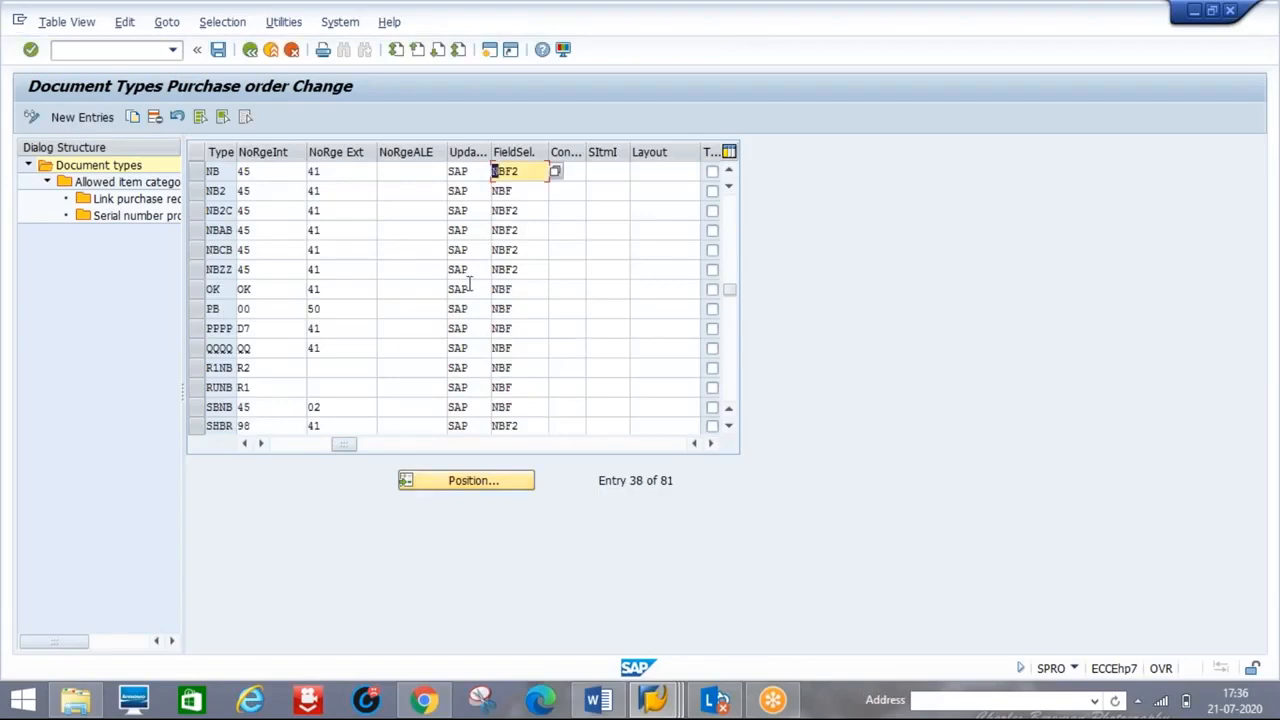
click(298, 446)
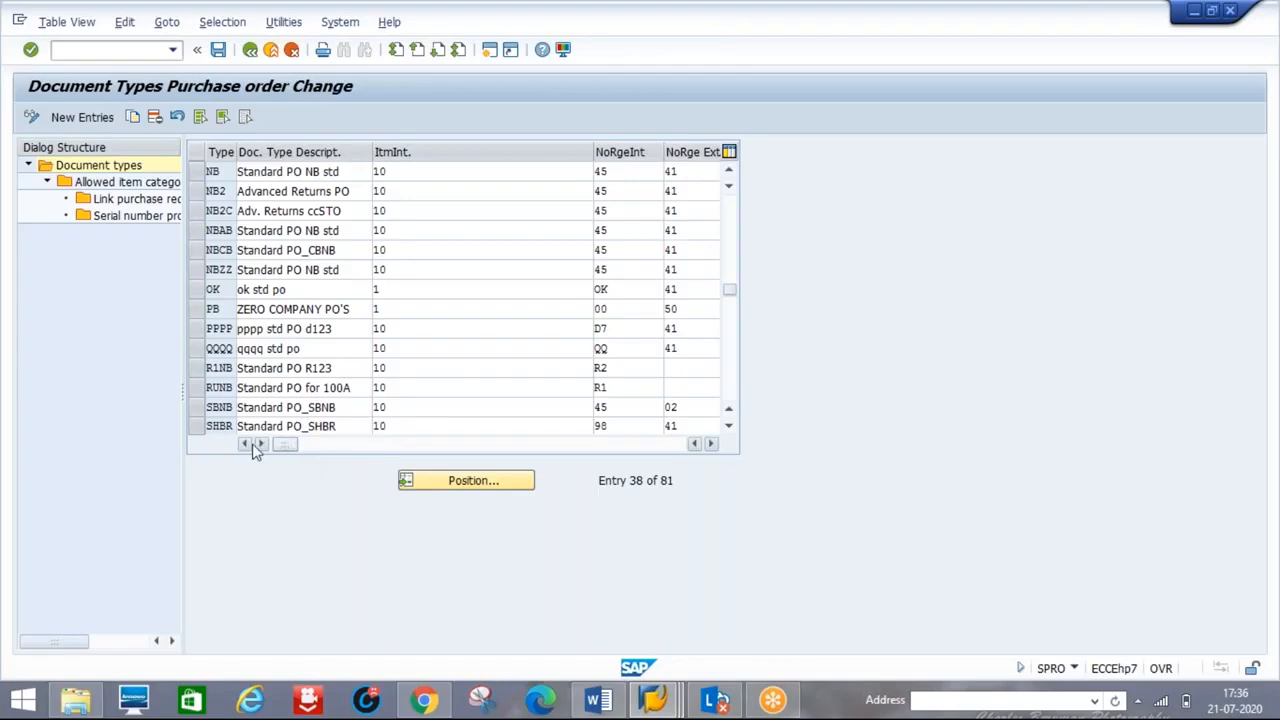
click(435, 347)
key(Tab)
key(Tab)
key(Tab)
key(Tab)
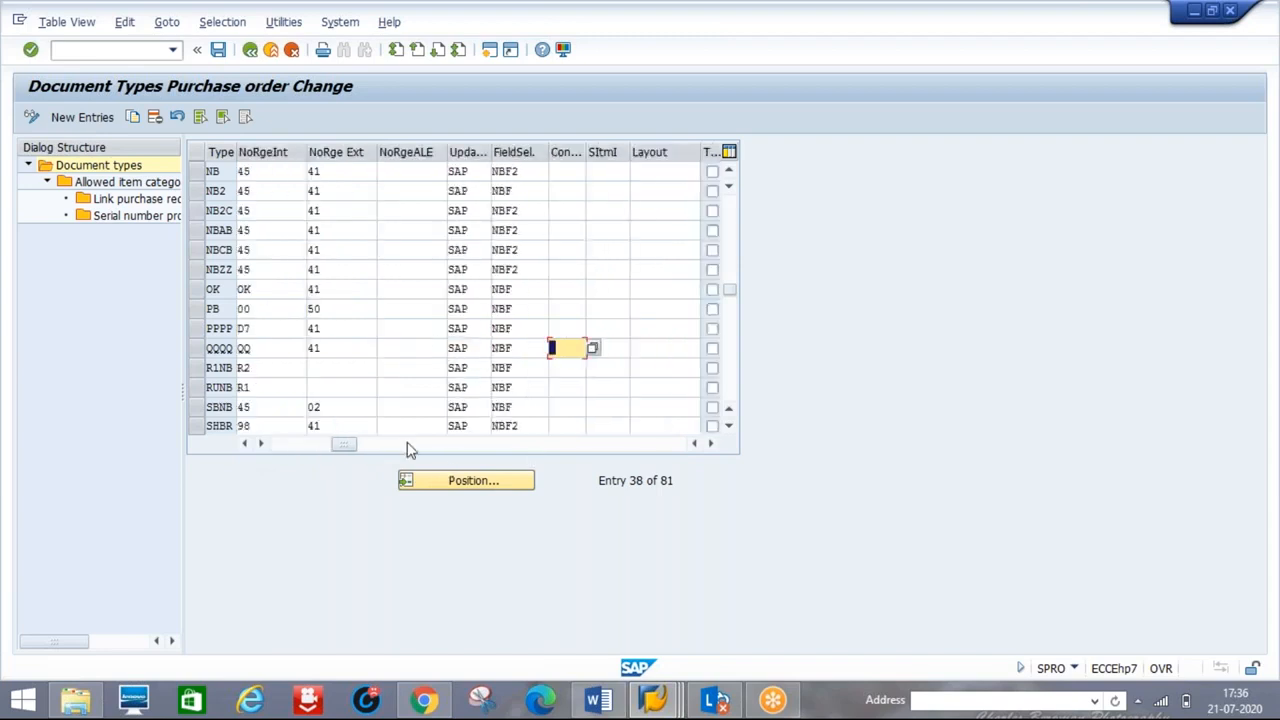
drag(343, 449, 266, 449)
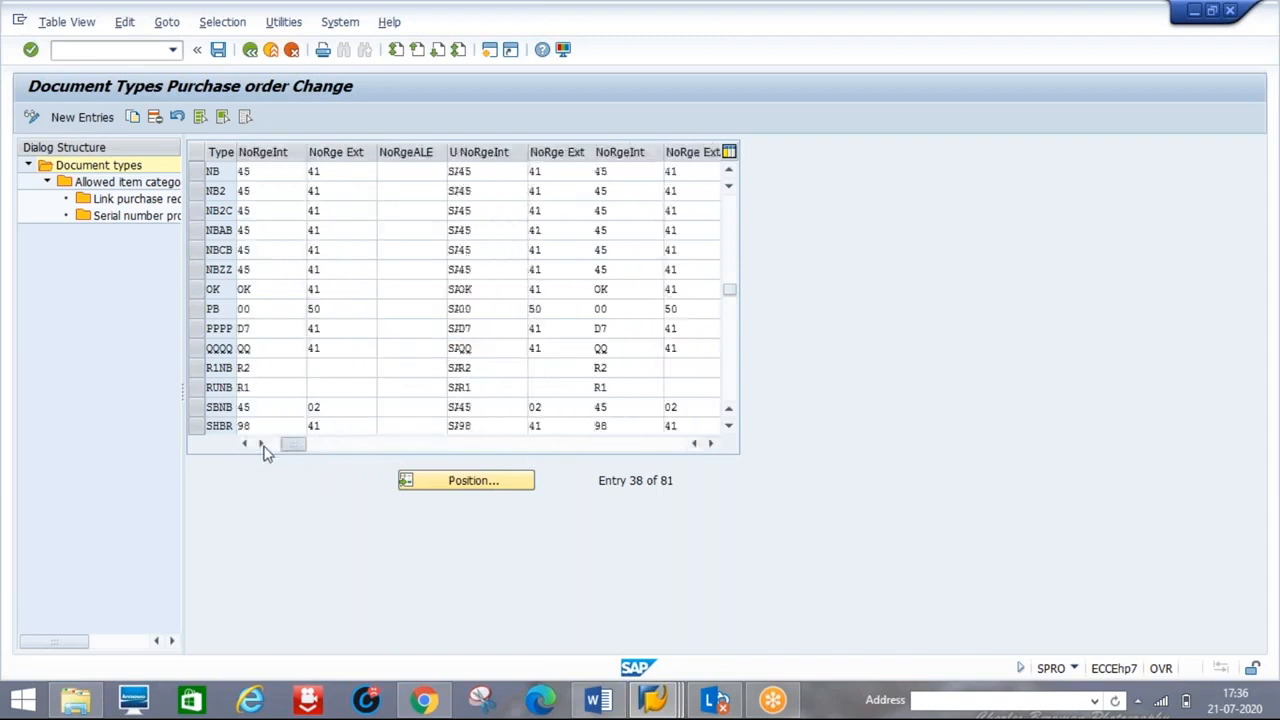
click(732, 400)
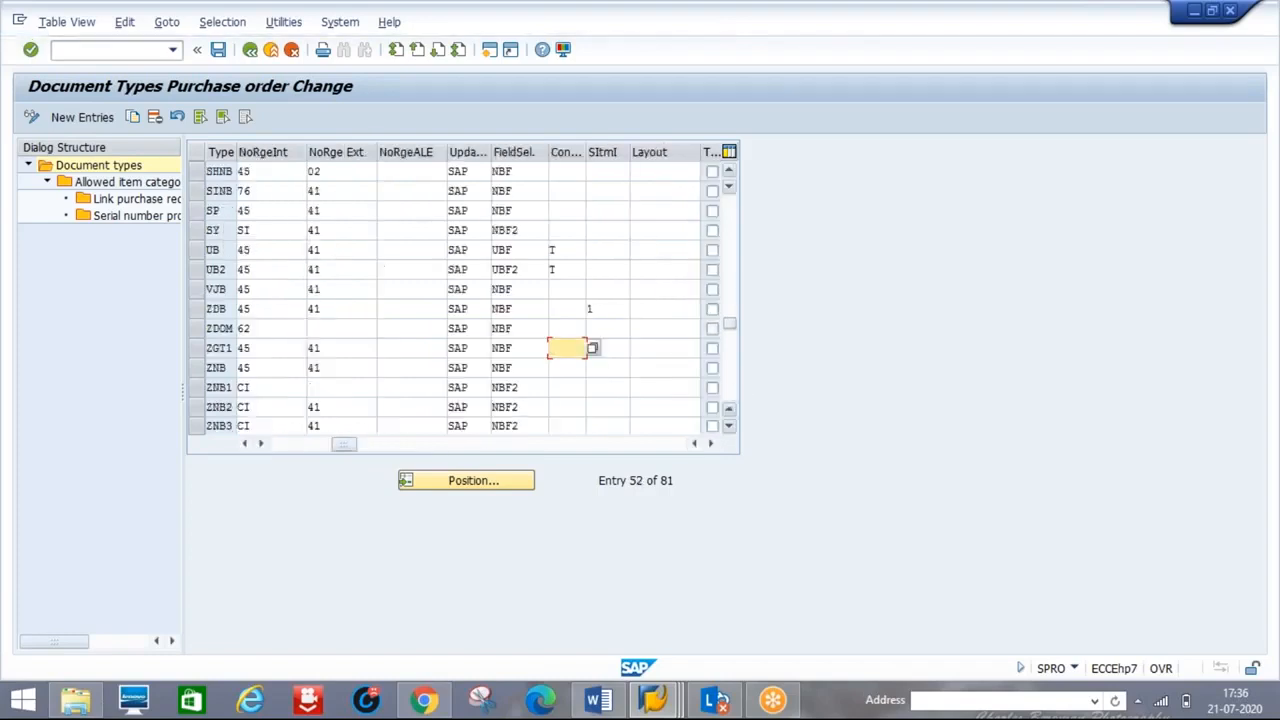
click(729, 207)
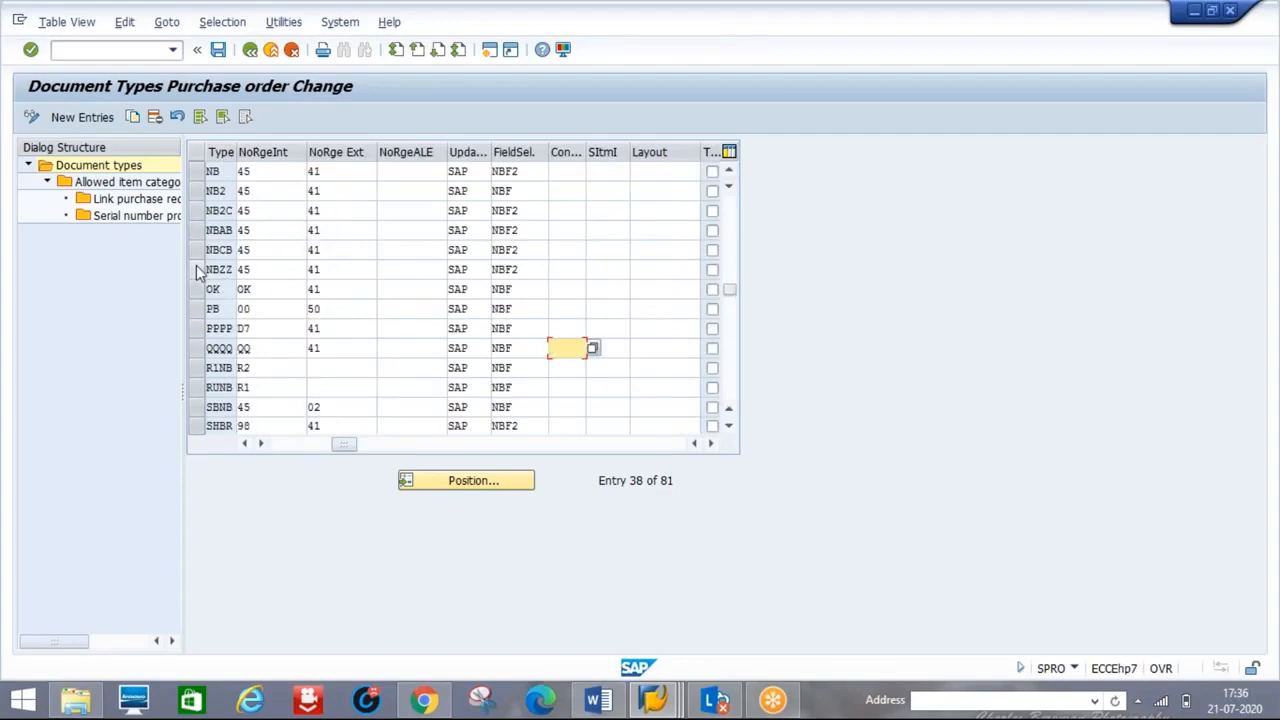
- Review the NBZZ row's field selection setting, then switch to the CEKKO structure display
click(198, 270)
key(Tab)
key(Tab)
key(Tab)
key(Tab)
key(Tab)
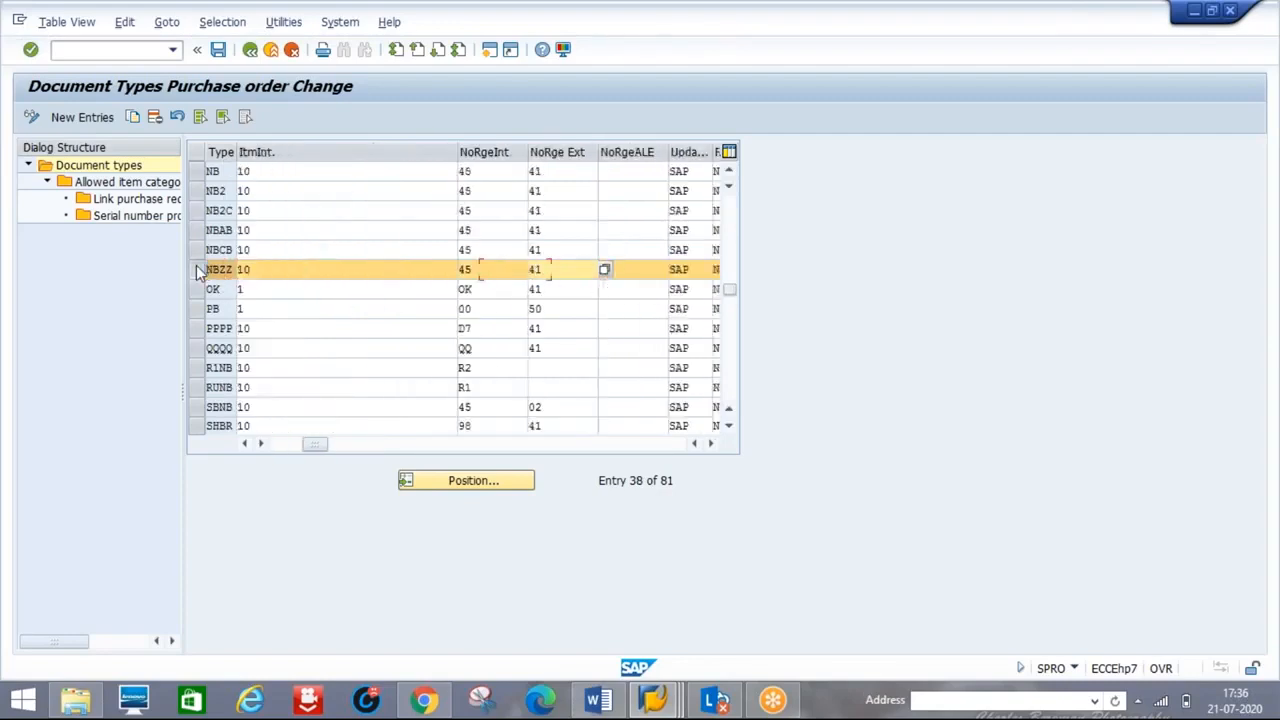
key(Tab)
key(Tab)
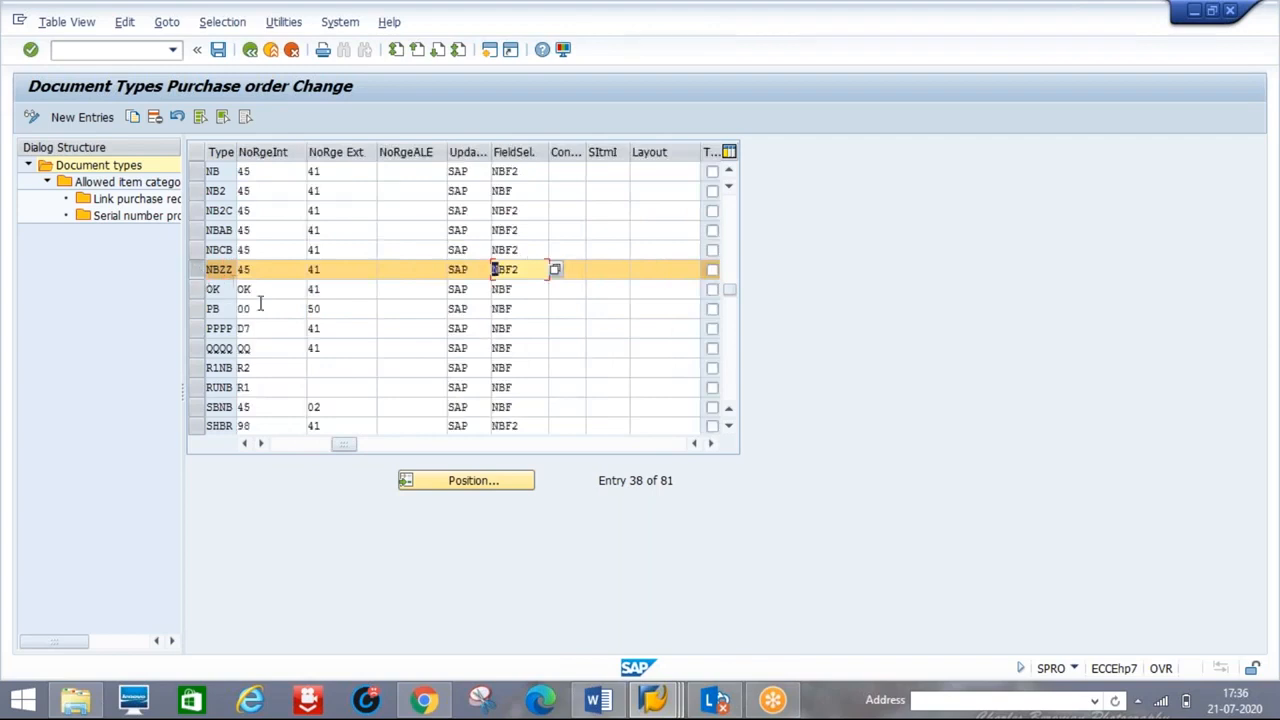
key(alt+Tab)
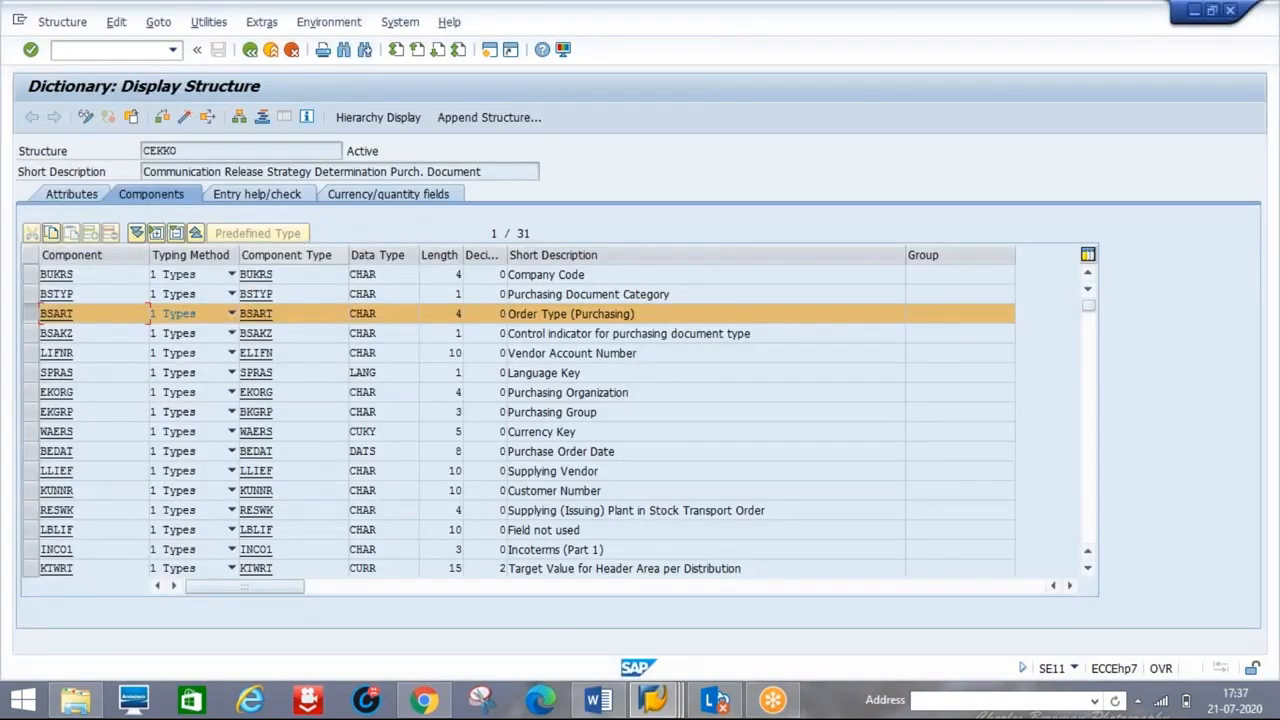
- Add NBZZ with description 'STD PO' to RRPO's allowed values, then switch to Create Purchase Order
mouse_move(652, 700)
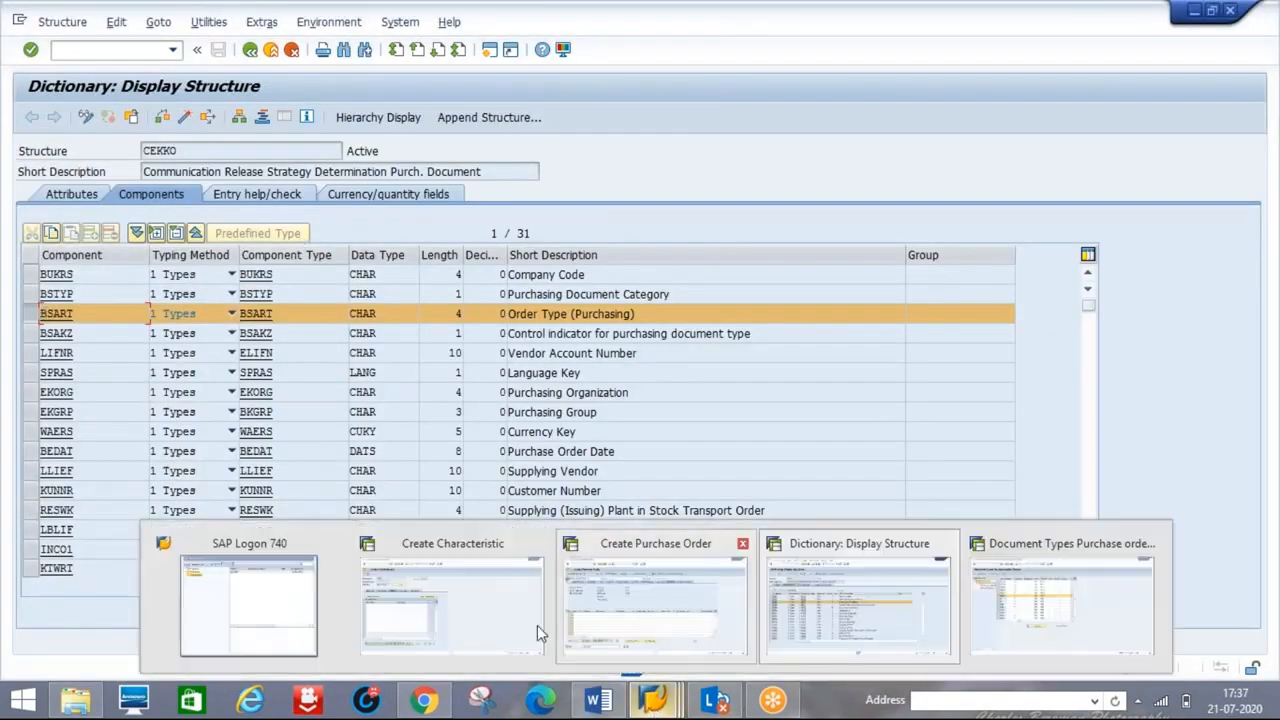
click(512, 625)
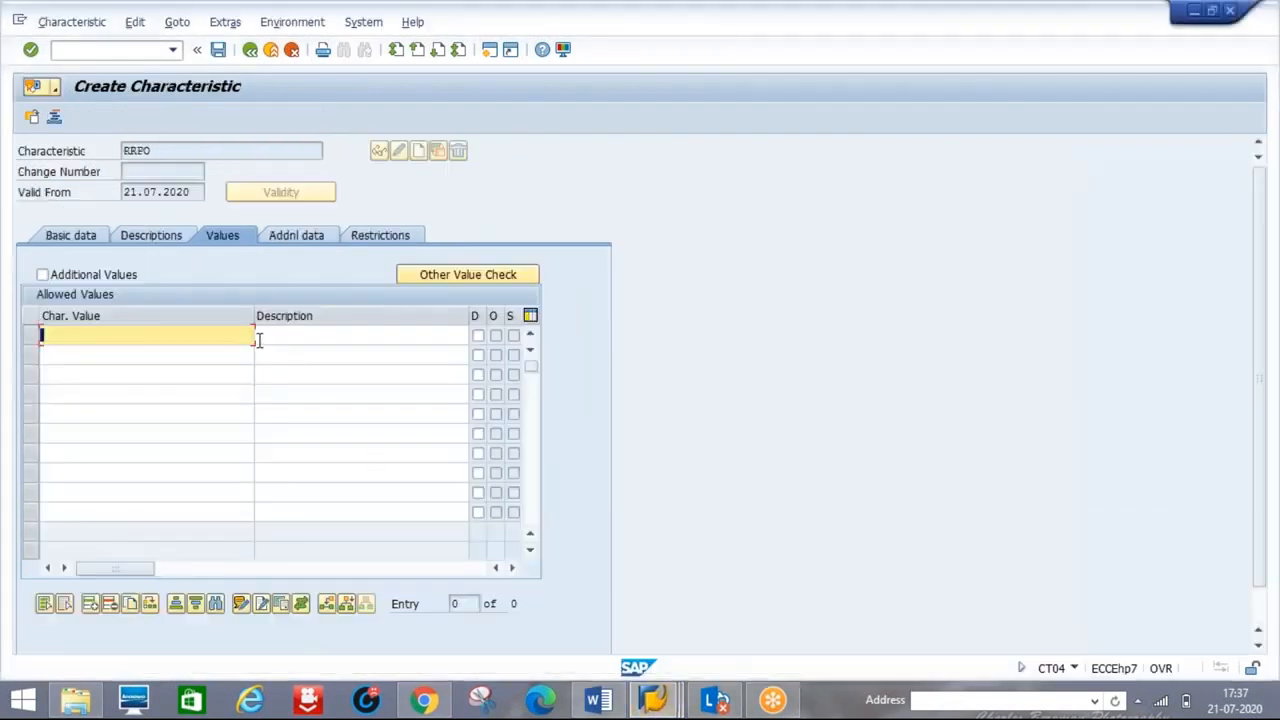
click(180, 340)
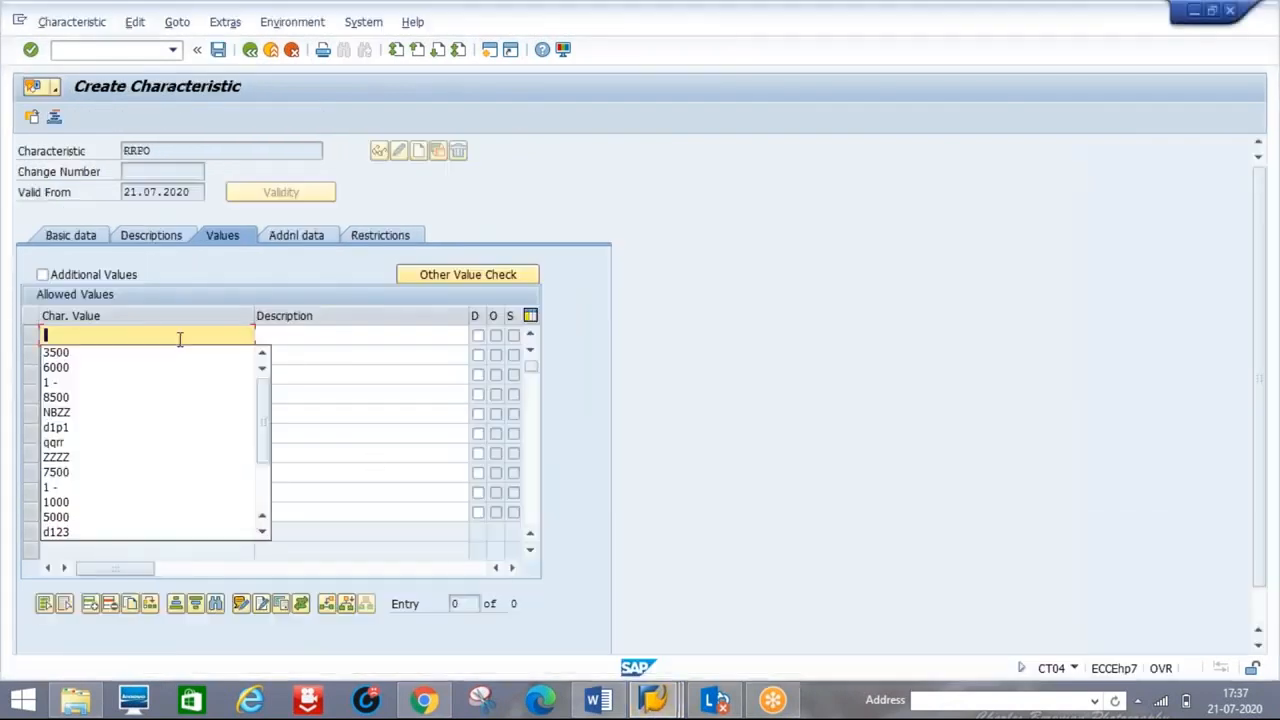
click(48, 412)
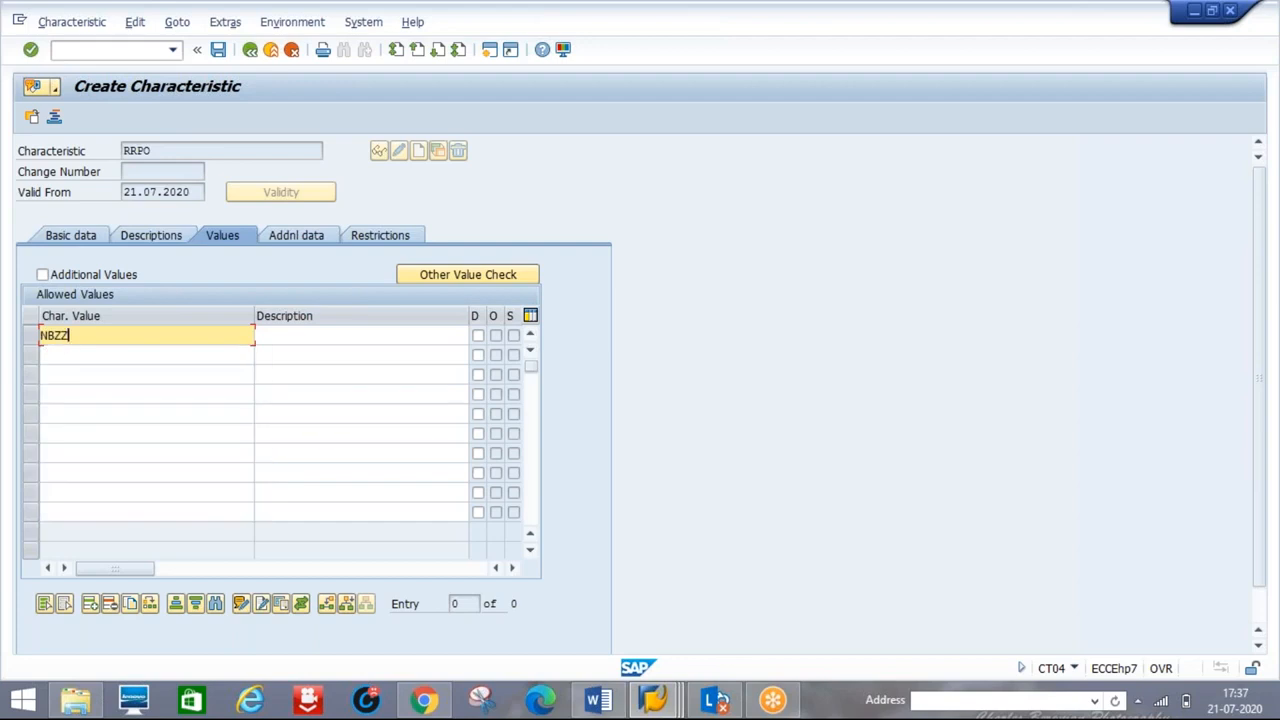
click(320, 336)
text(STD PO)
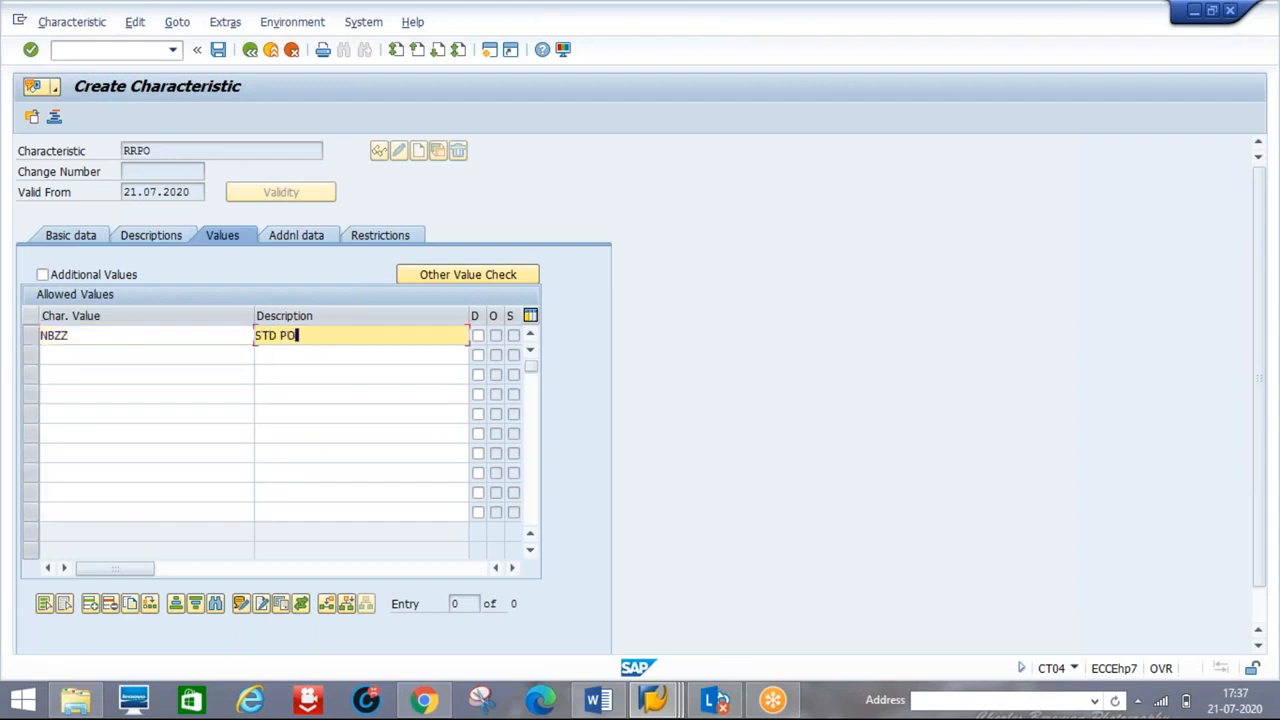
key(Return)
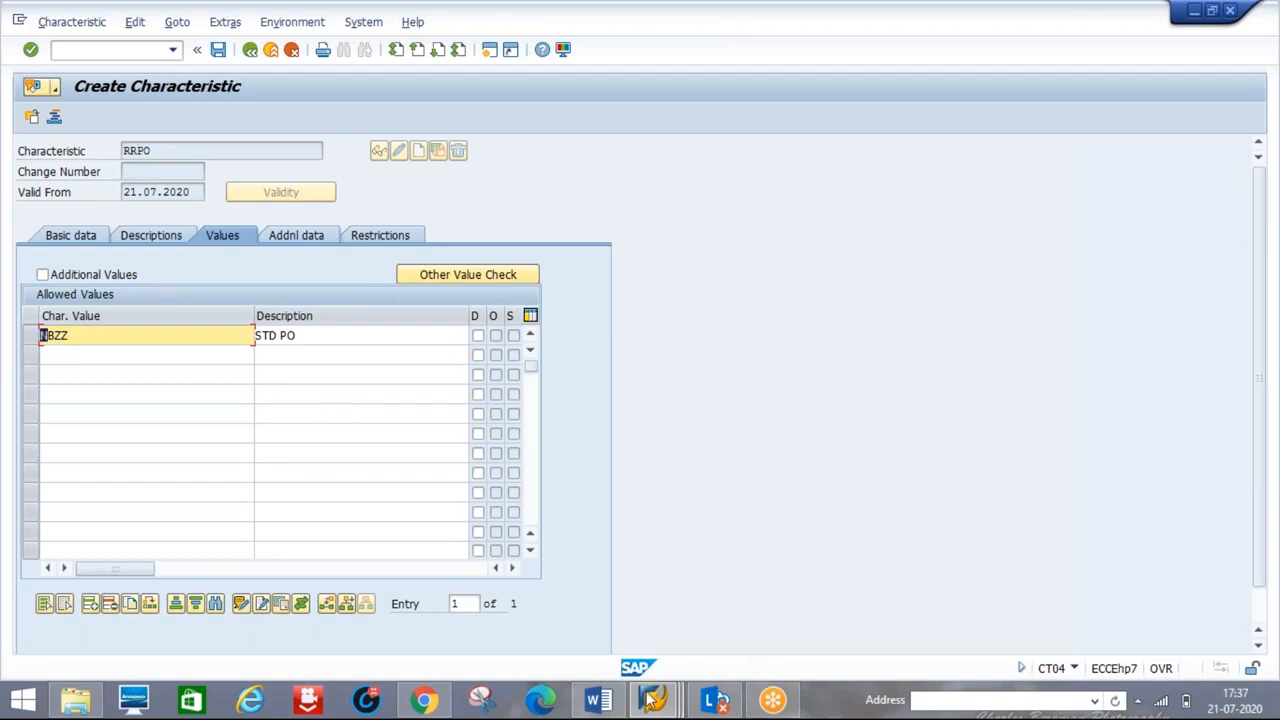
mouse_move(650, 700)
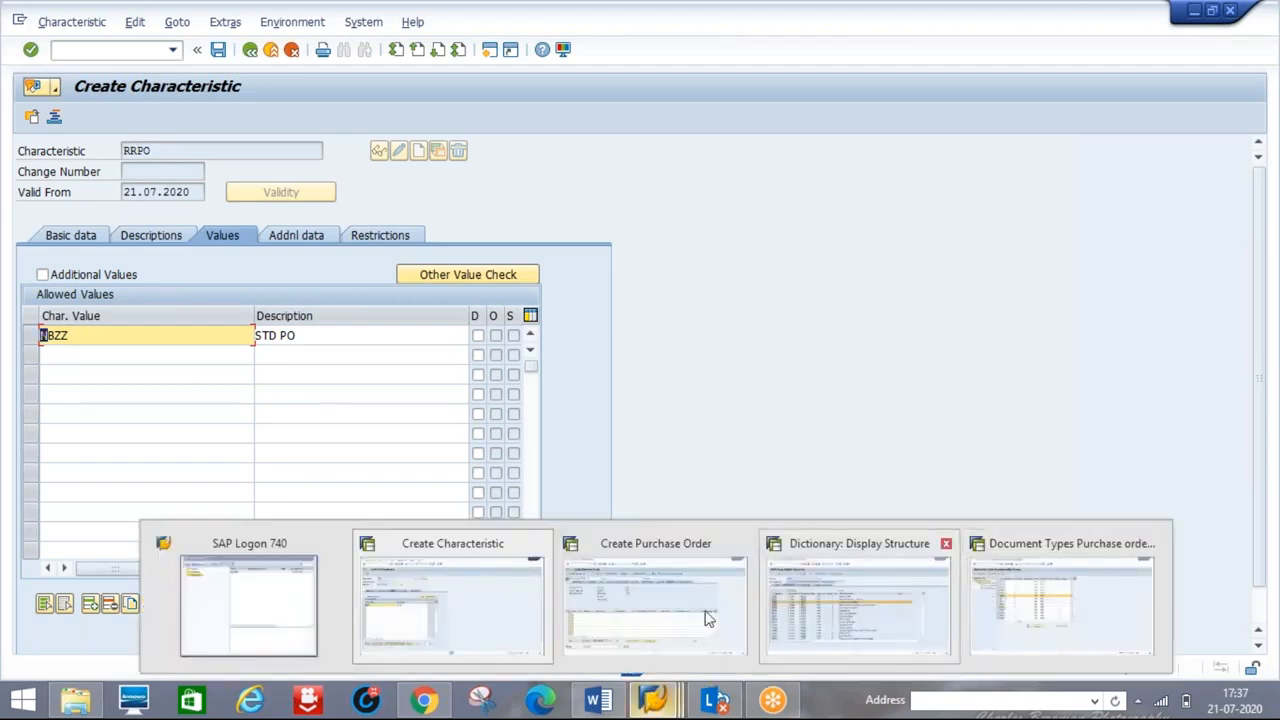
click(706, 612)
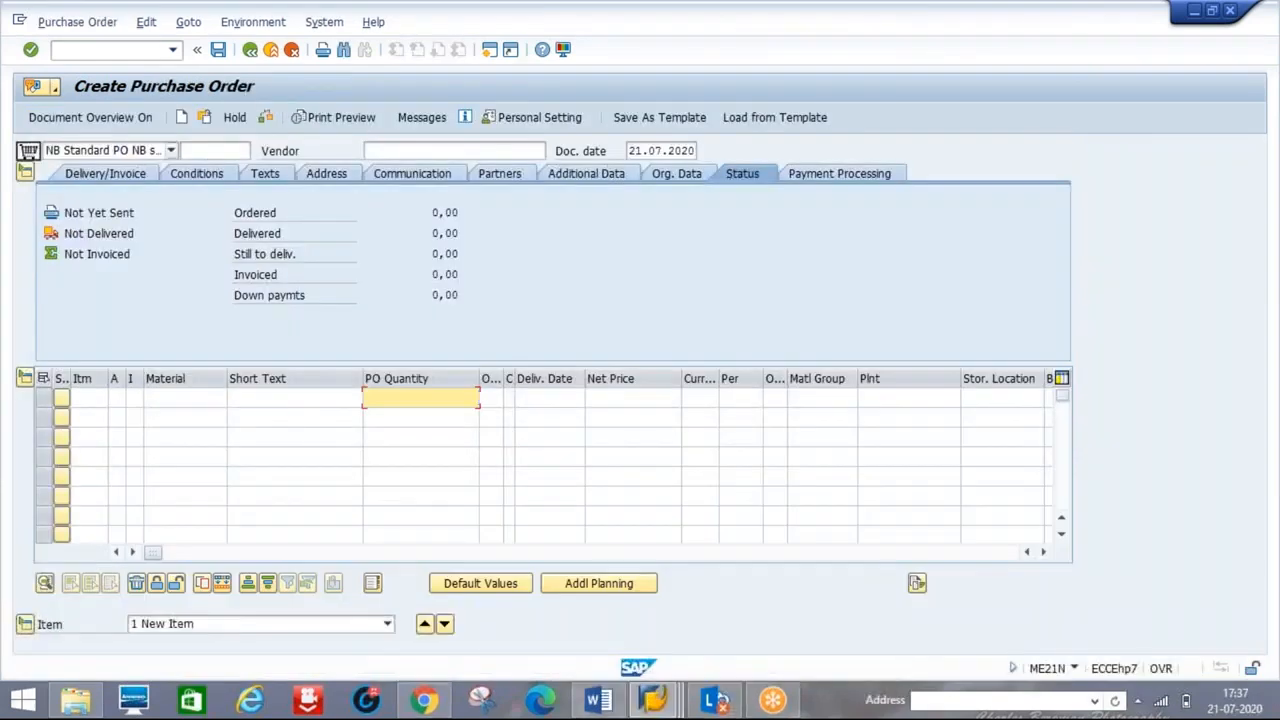
- Check that NBZZ appears in the ME21N order type list, then close the list
click(172, 150)
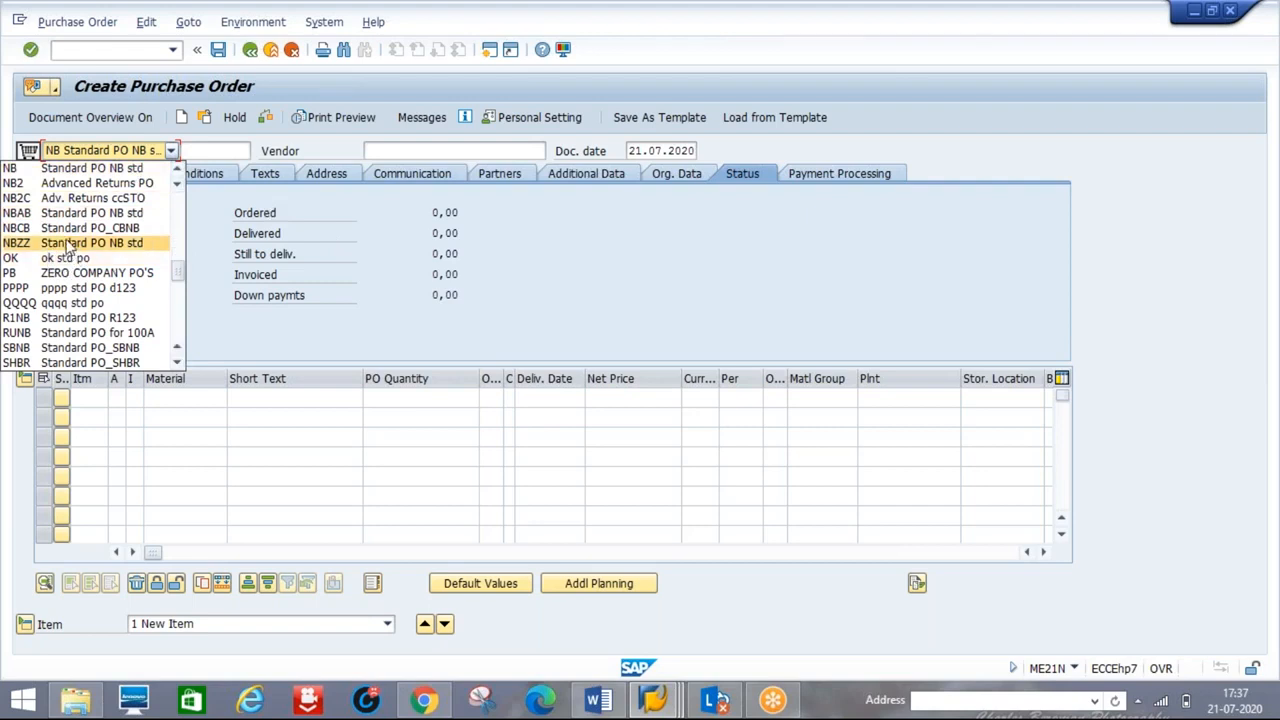
click(427, 253)
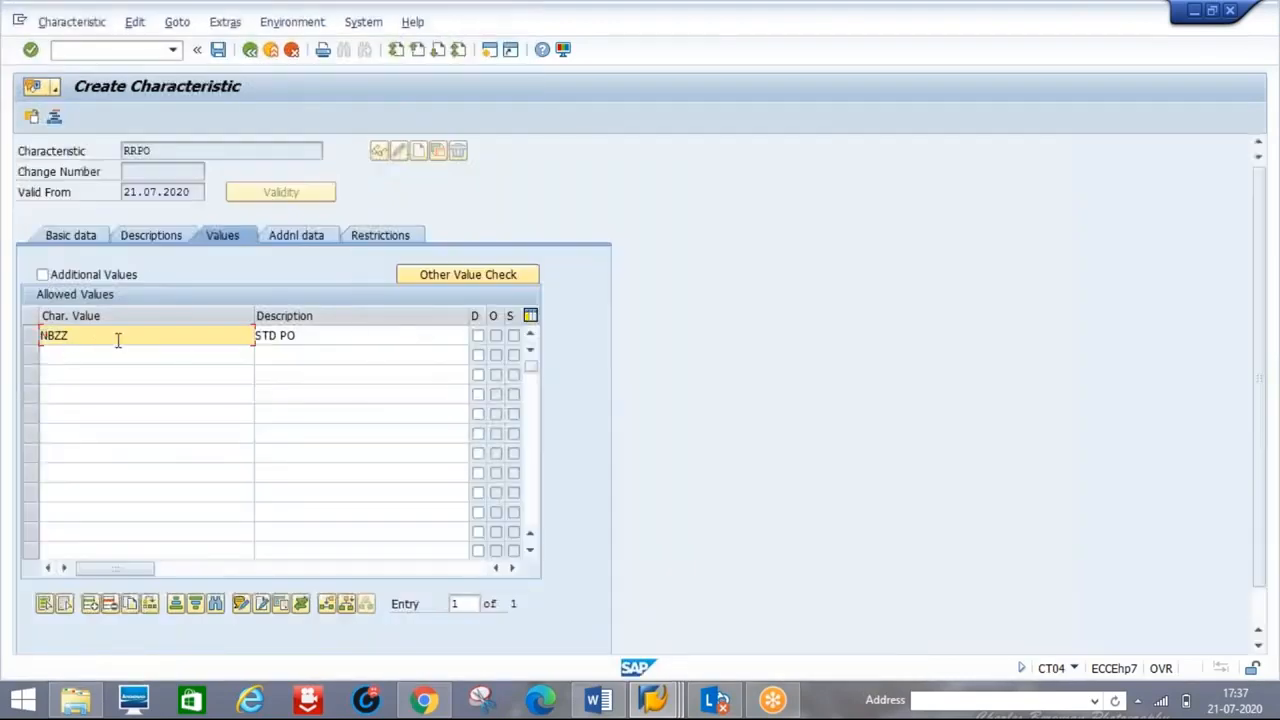
- Save characteristic RRPO and return to the Release Procedure notes
click(218, 55)
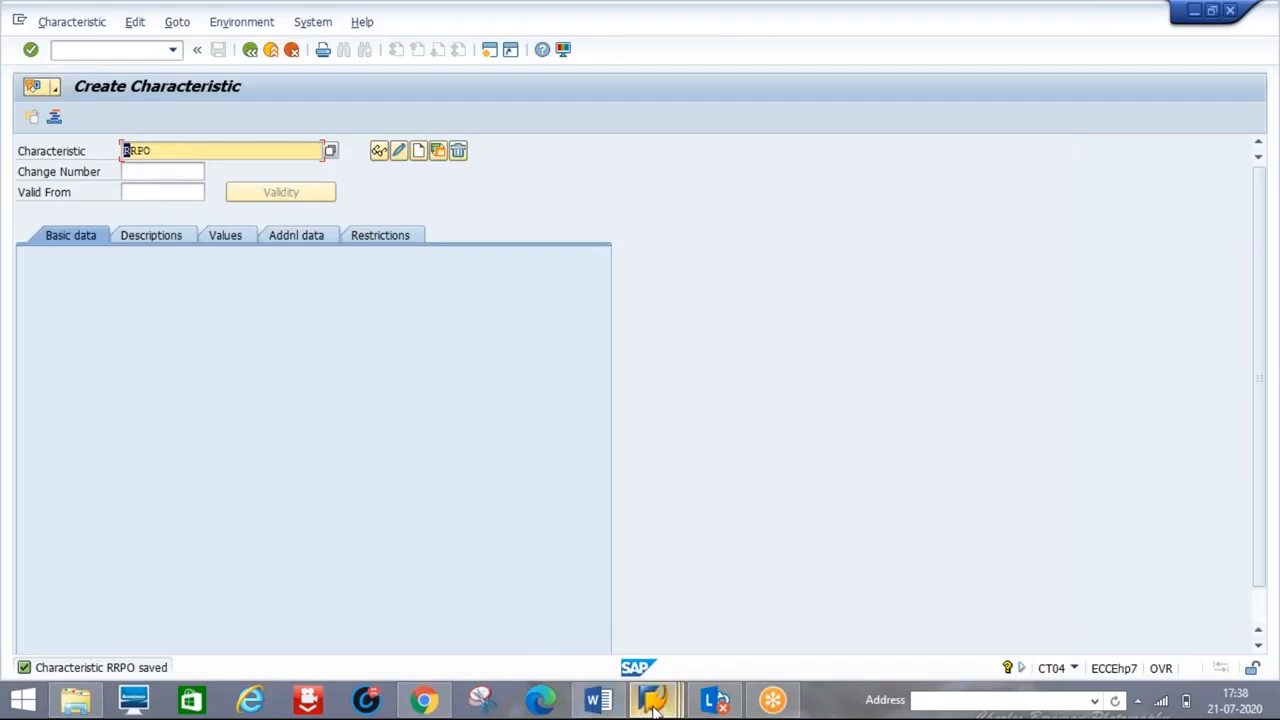
mouse_move(600, 700)
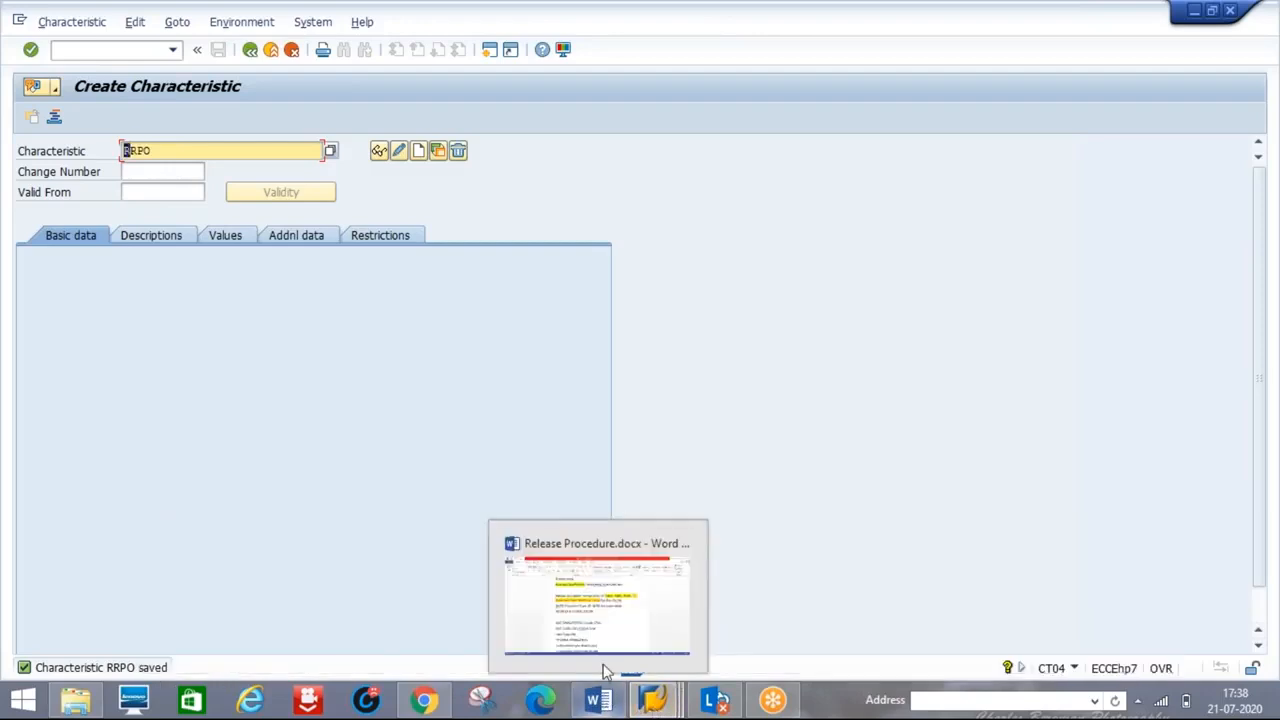
click(600, 650)
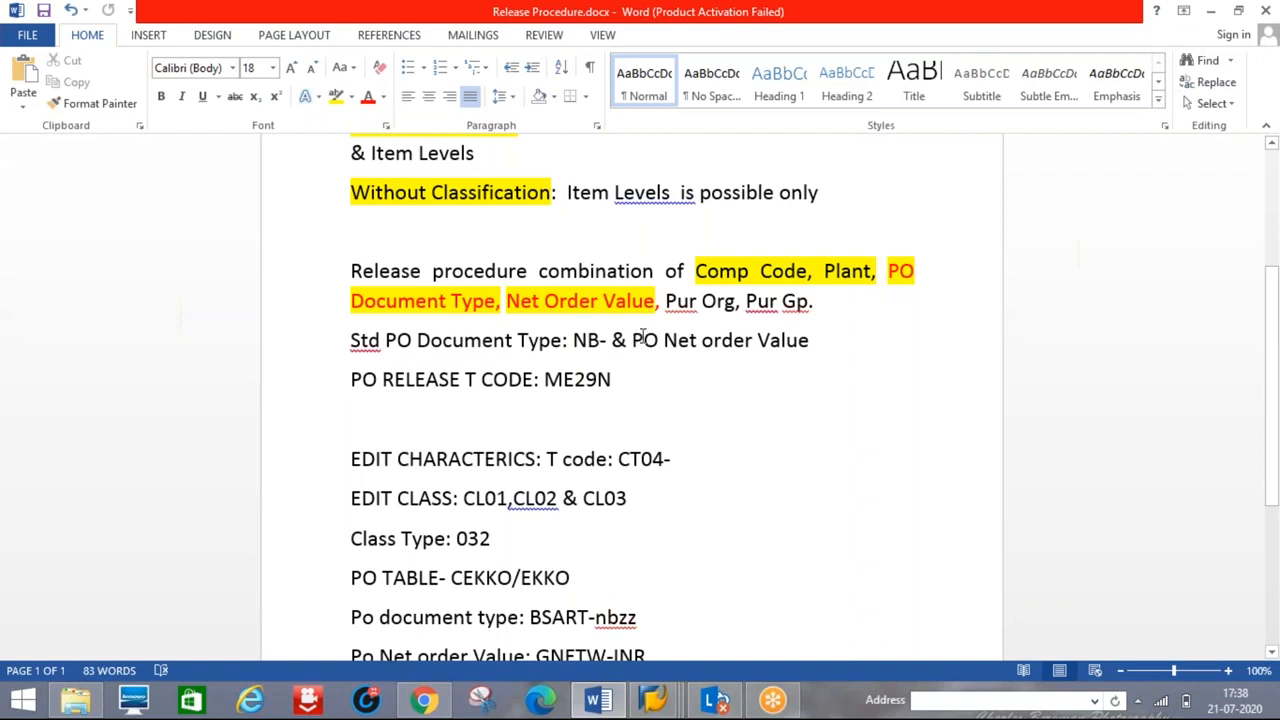
- Add a hyphen to the Std PO notes line and enter characteristic name RRPOVALUE in SAP
click(831, 343)
text(-)
key(alt+Tab)
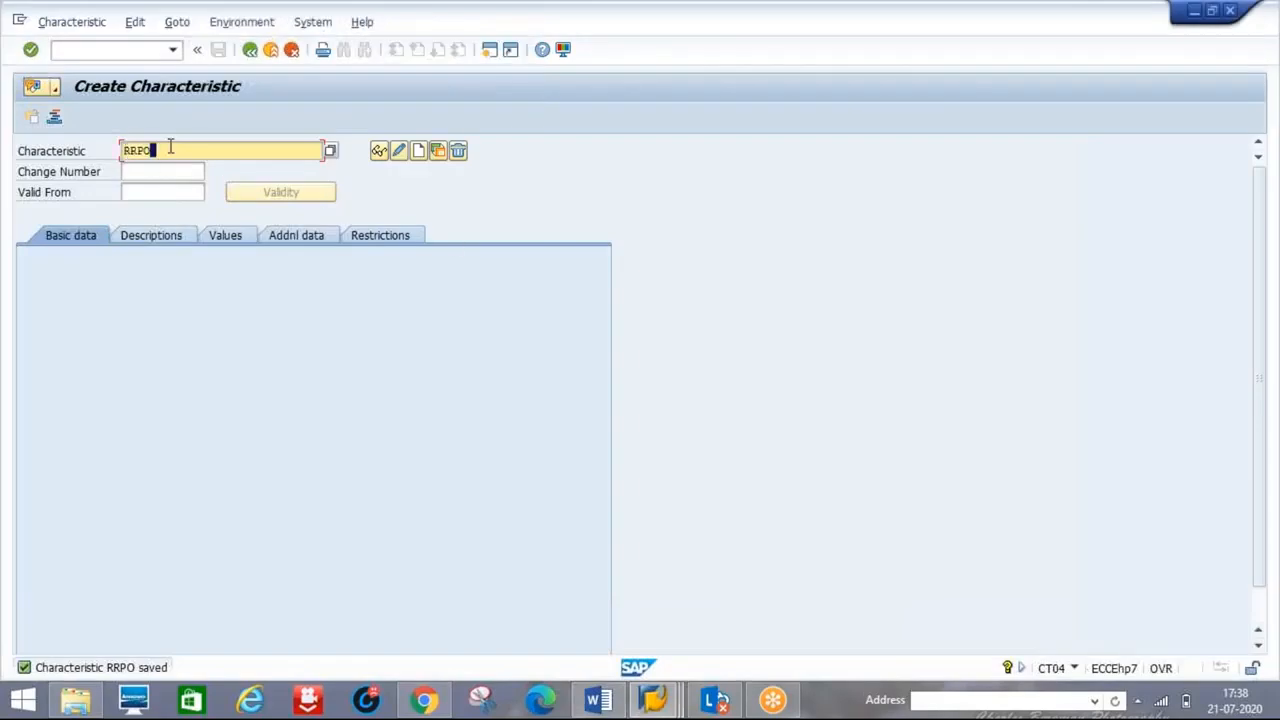
text(NET)
key(BackSpace)
key(BackSpace)
key(BackSpace)
text(1)
text(VALUE)
key(alt+Tab)
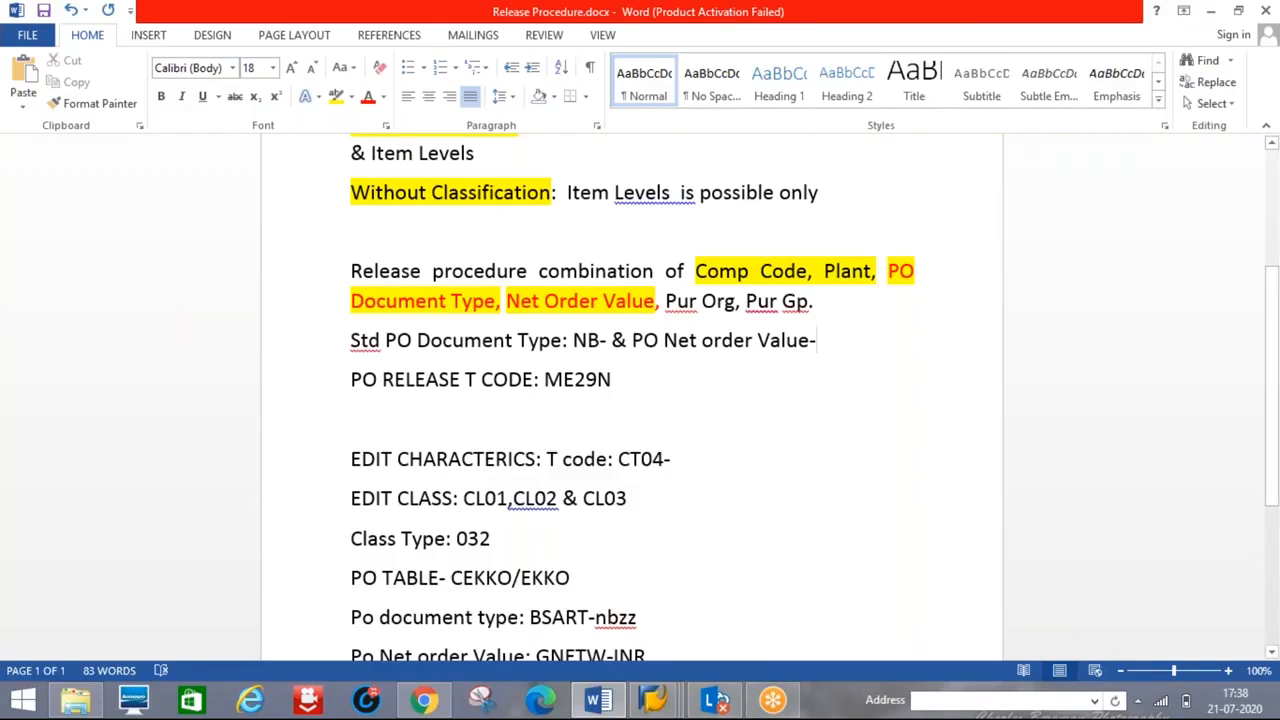
key(alt+Tab)
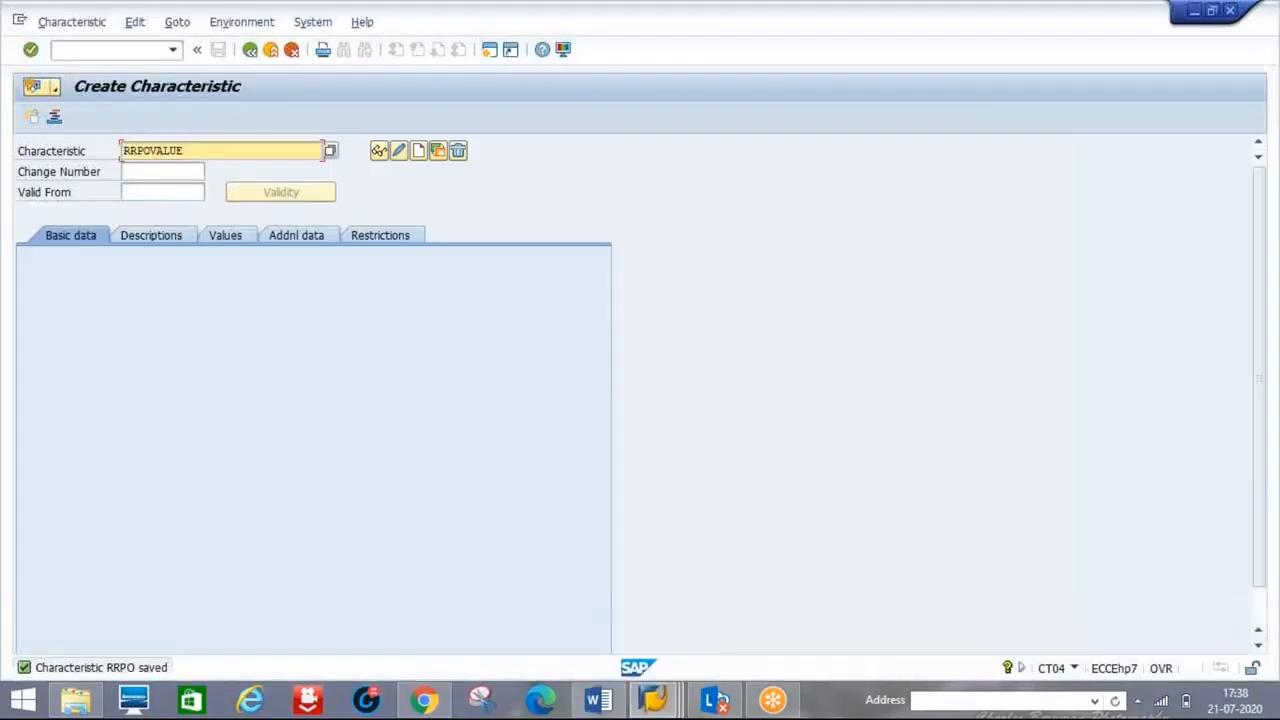
- Confirm RRPOVALUE as the new characteristic and describe it as 'RRPO'
key(Return)
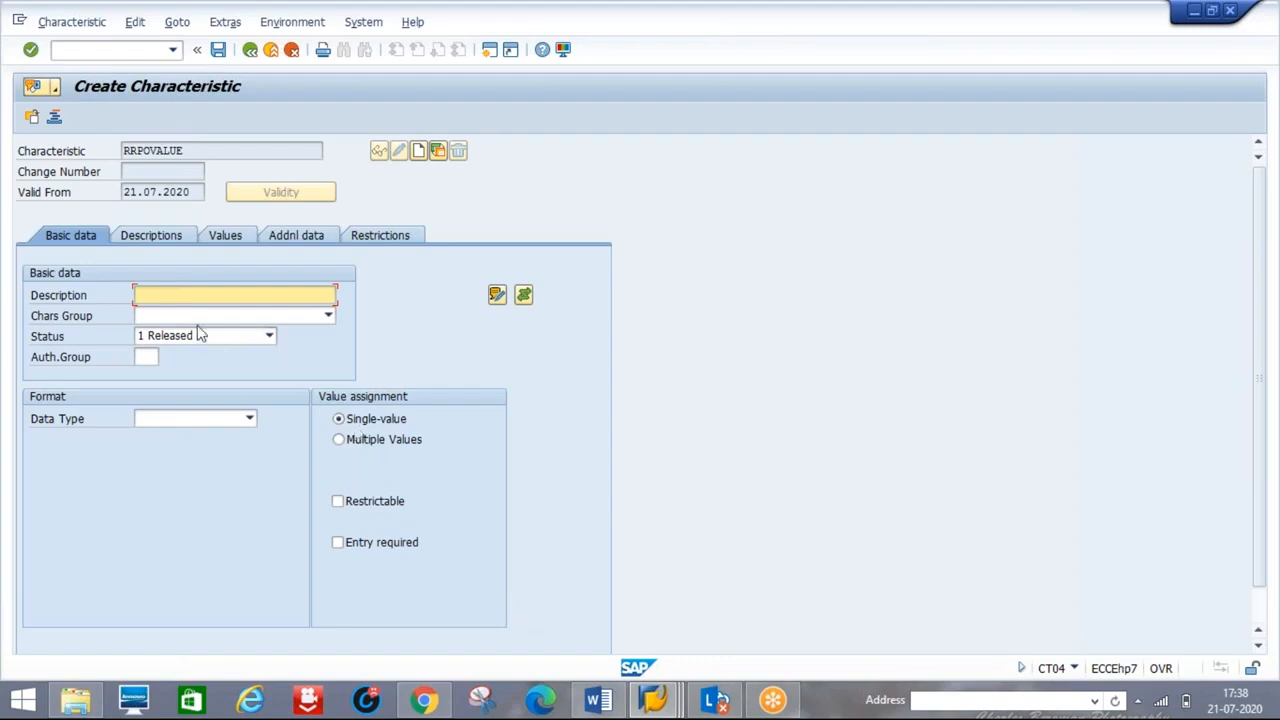
text(RRPO)
- Set data type CURR with 15 characters, currency INR, and multiple values allowed
click(237, 427)
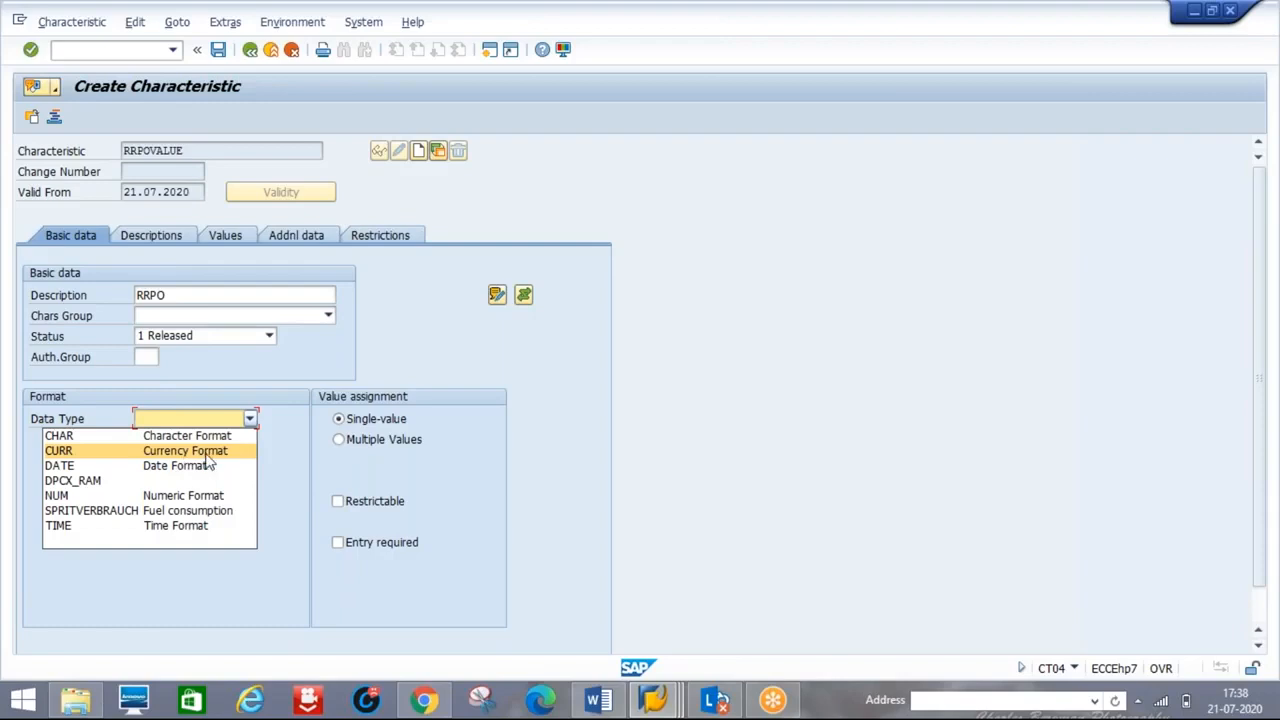
click(206, 452)
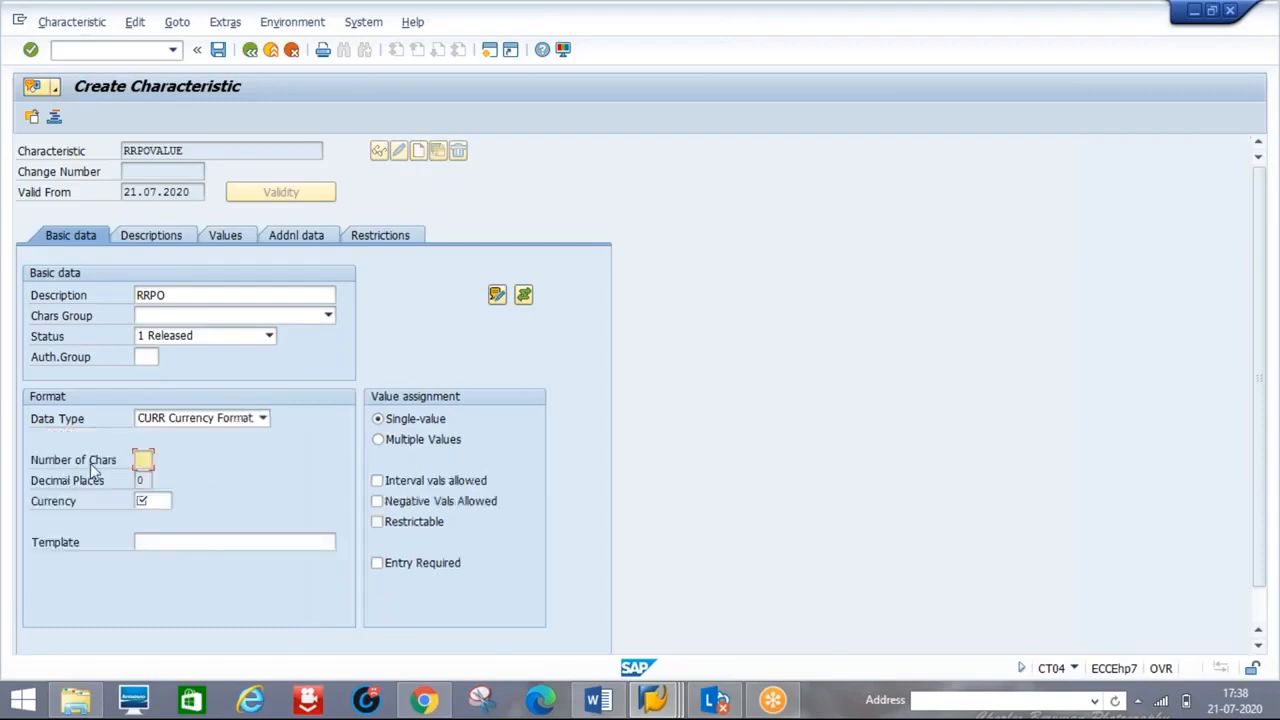
text(15)
click(155, 500)
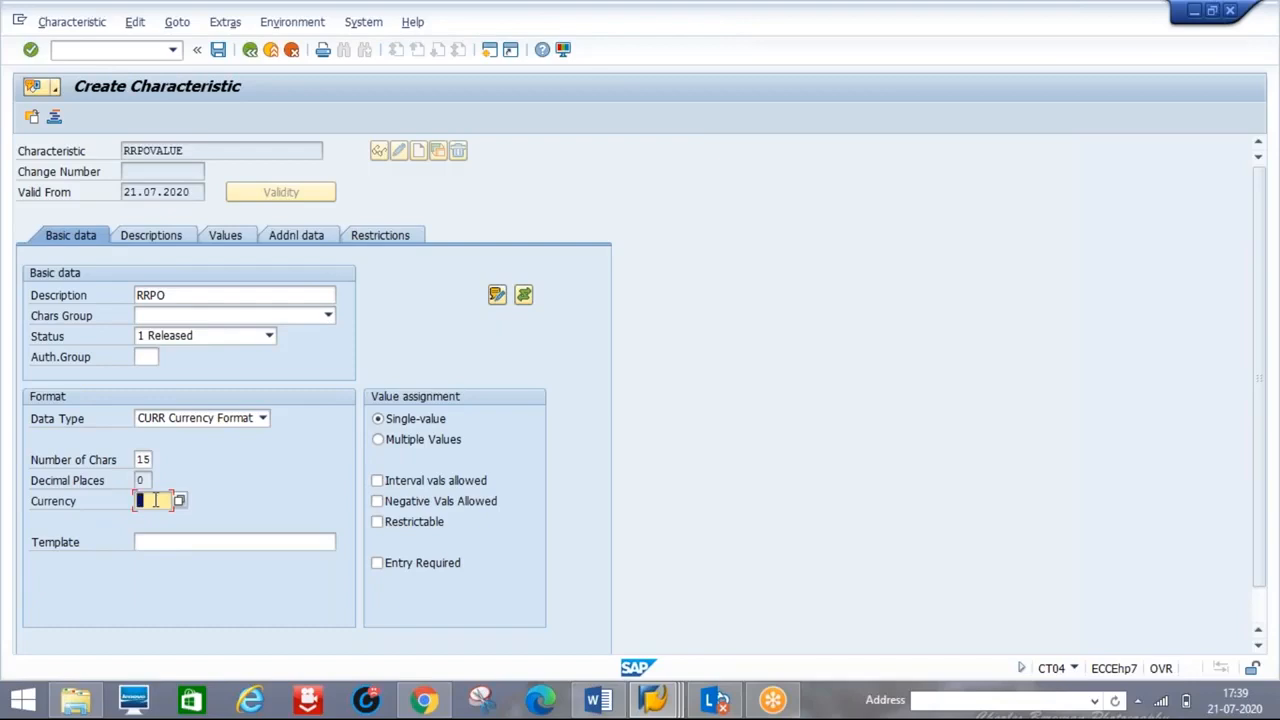
text(INR)
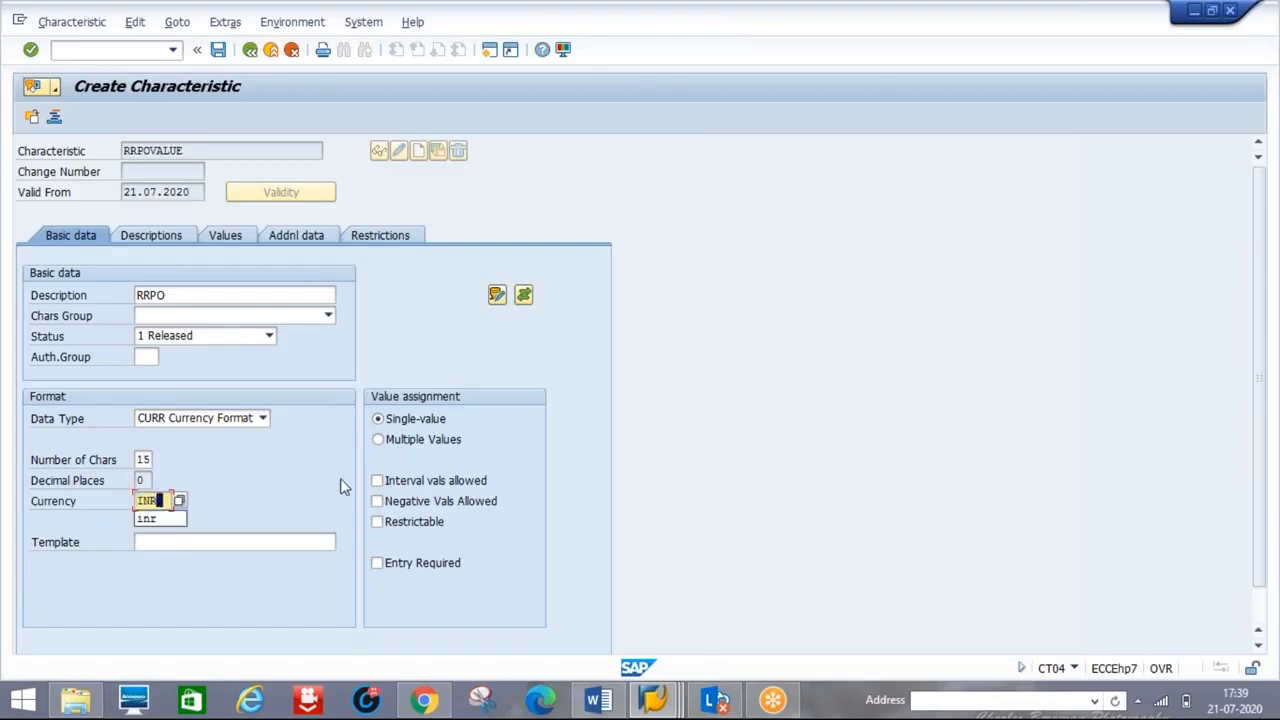
click(282, 465)
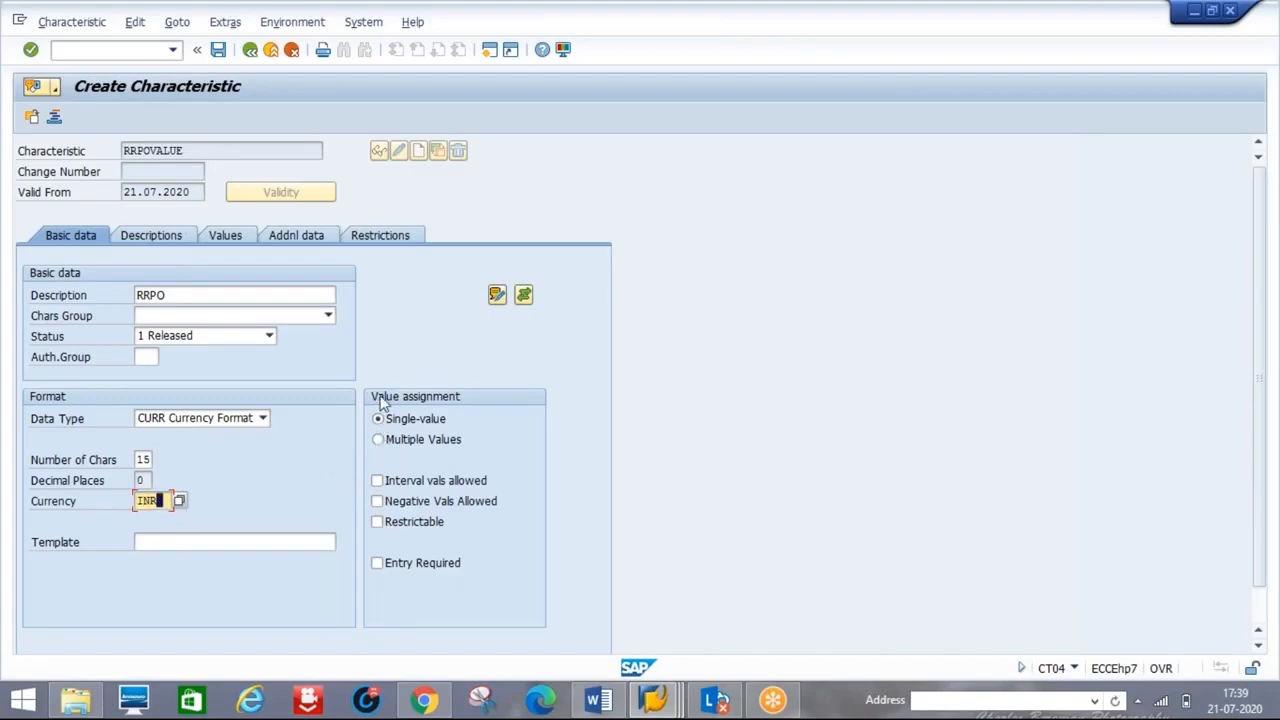
click(384, 443)
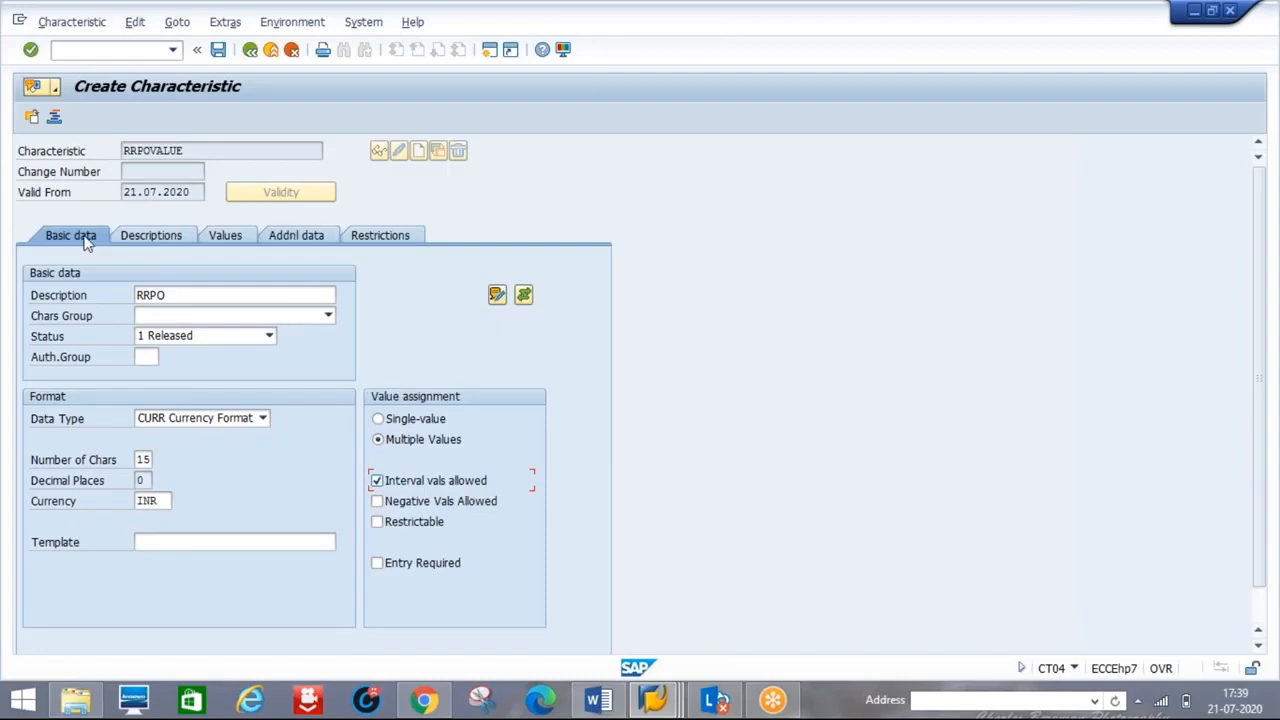
click(290, 237)
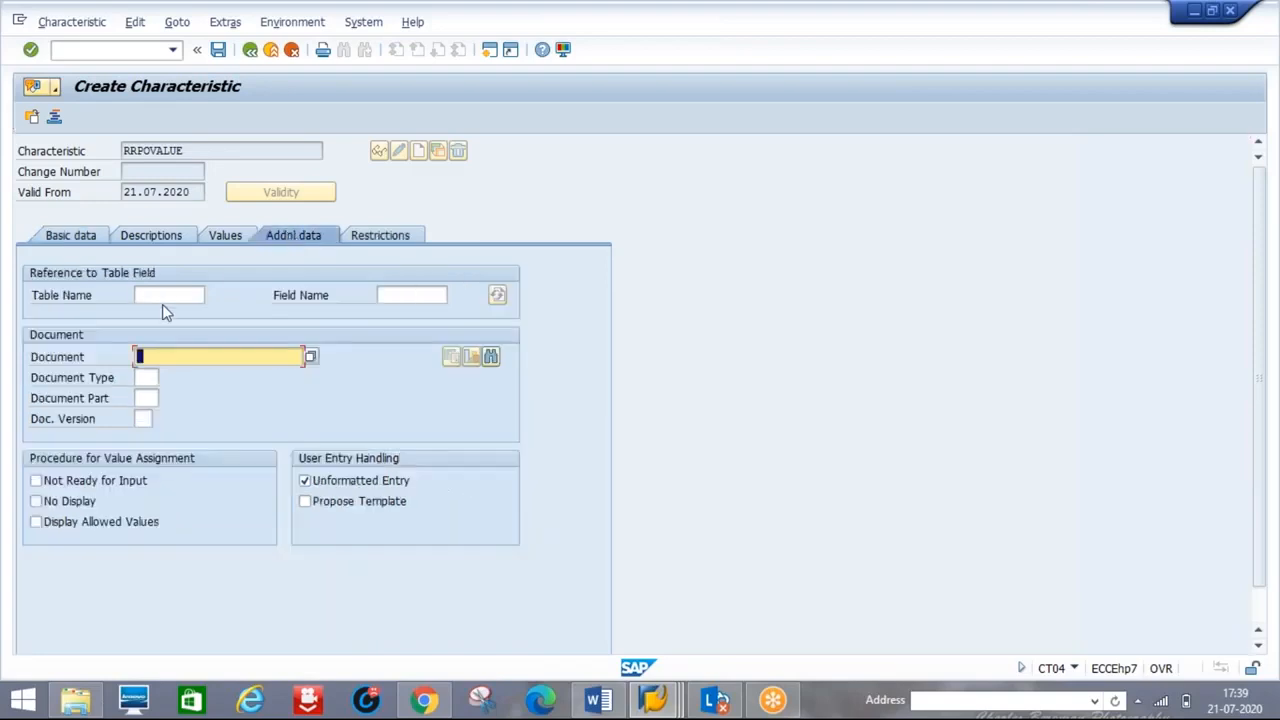
- Fill in the reference table name cekko in the additional data
click(137, 295)
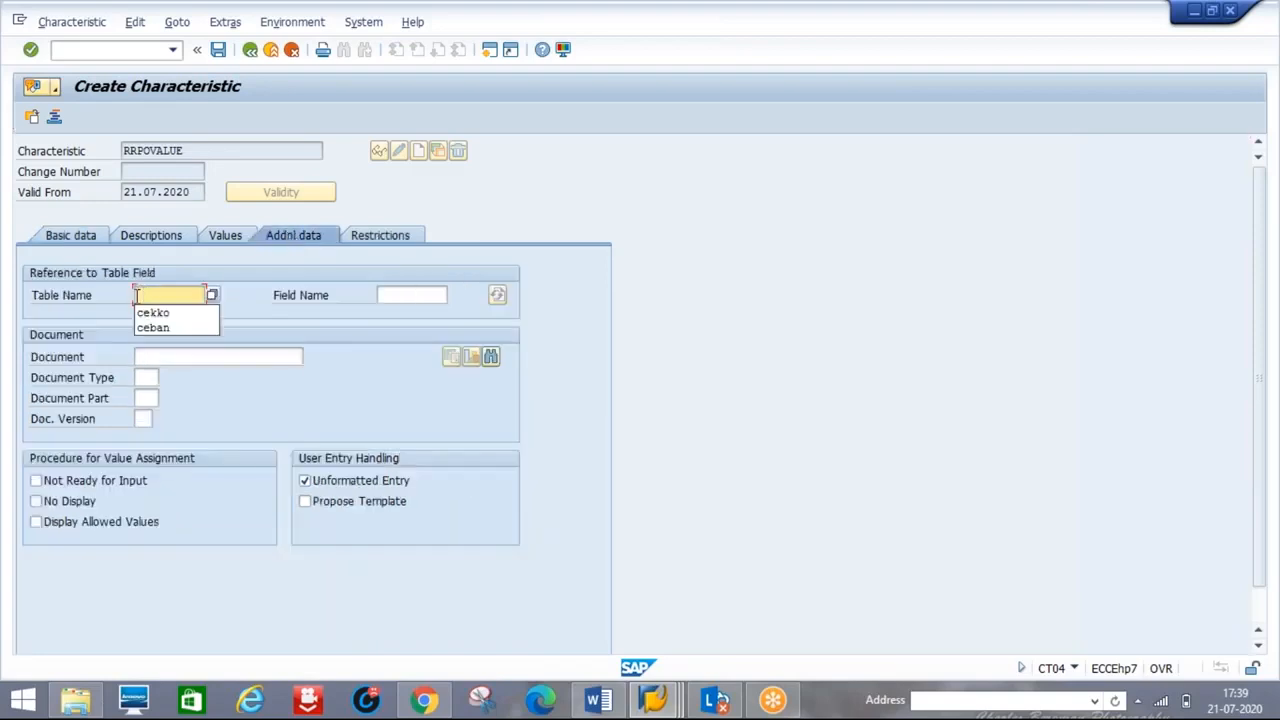
click(152, 313)
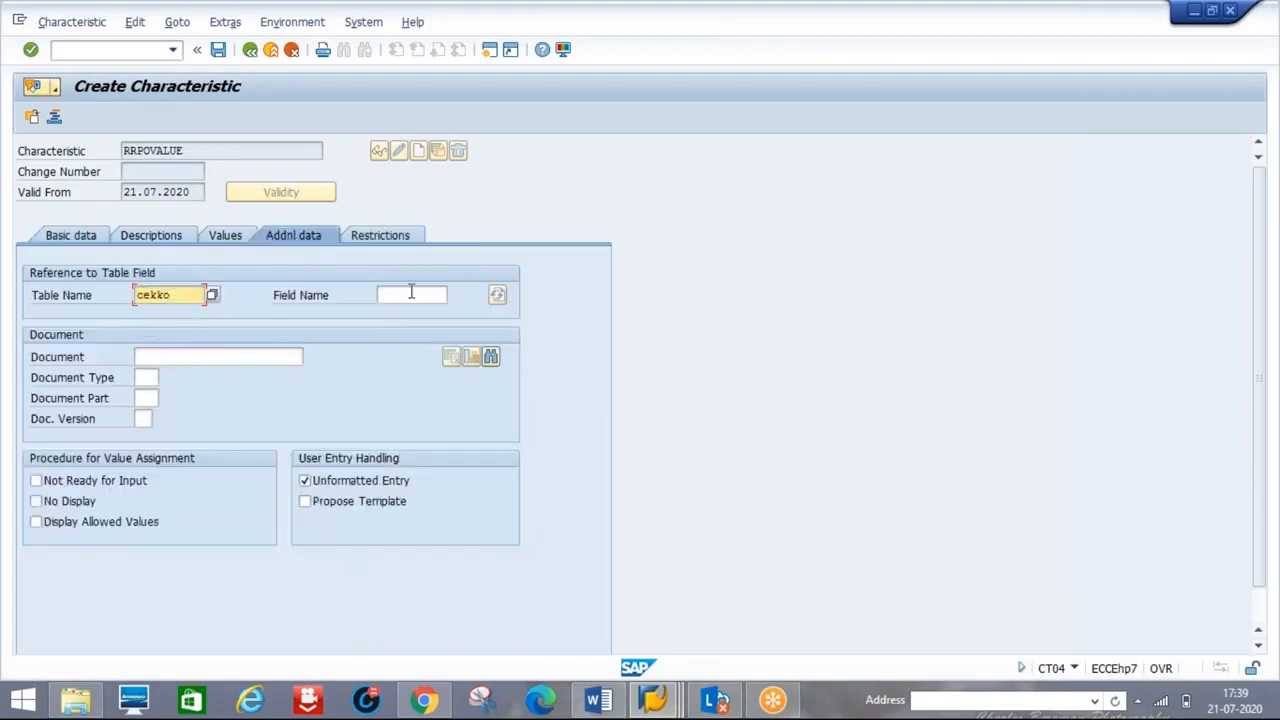
click(410, 292)
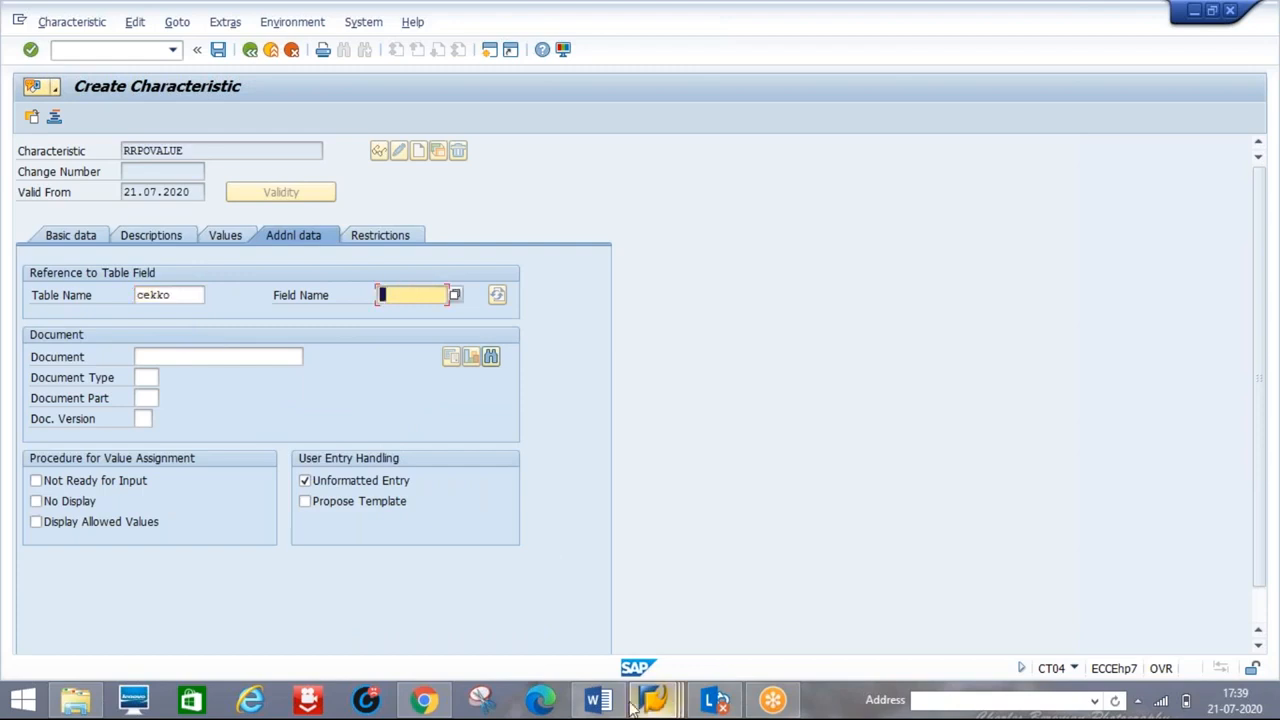
- Locate and mark the GNETW total net order value row in CEKKO, then return to the characteristic
mouse_move(673, 703)
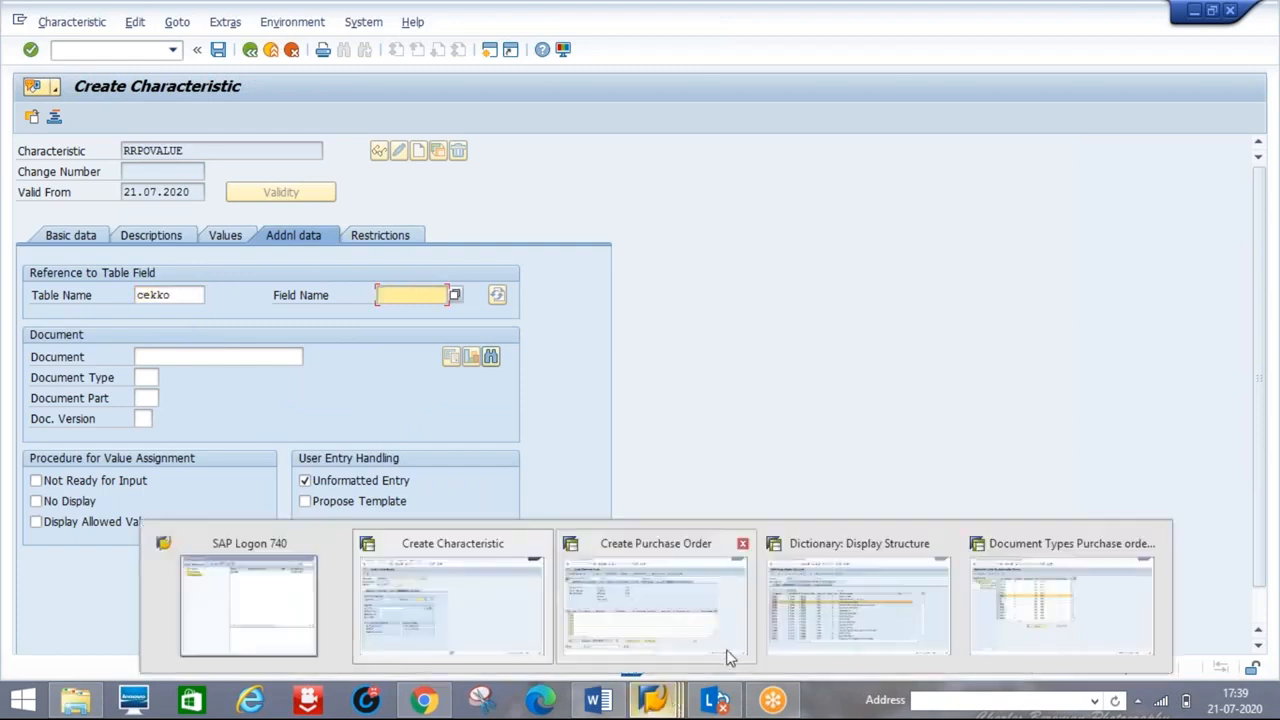
click(803, 625)
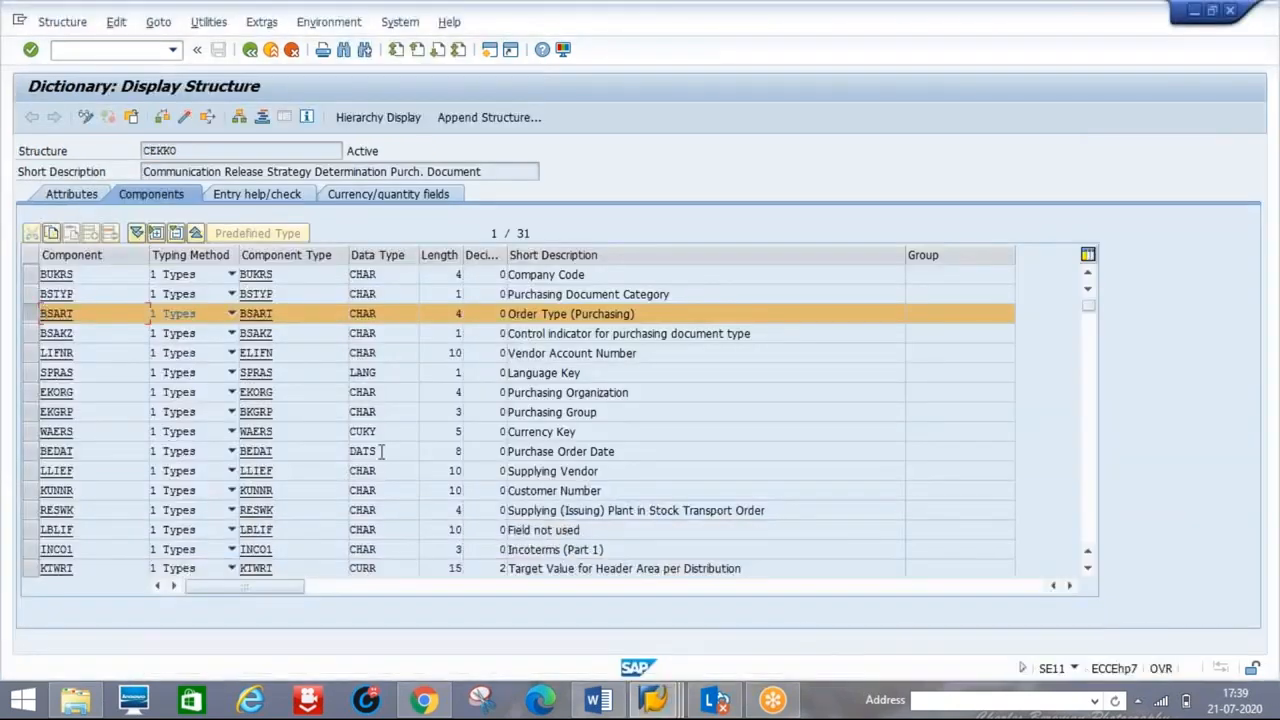
click(28, 315)
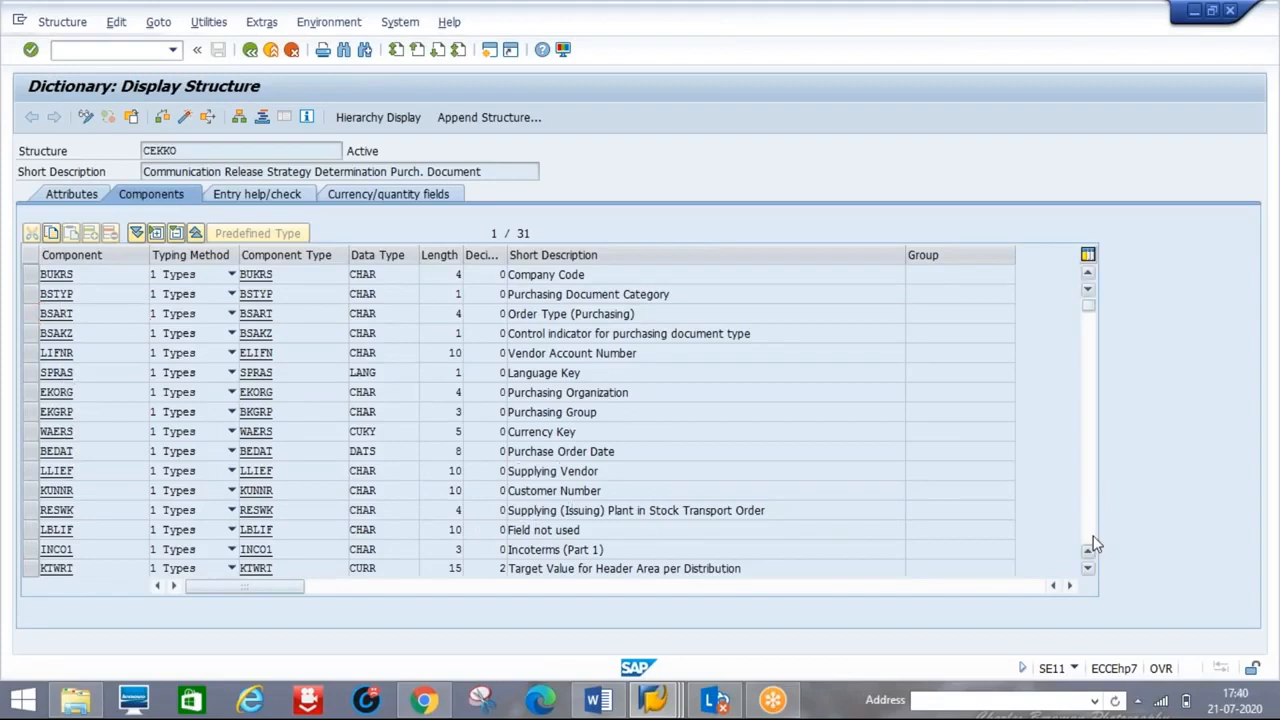
key(Page_Down)
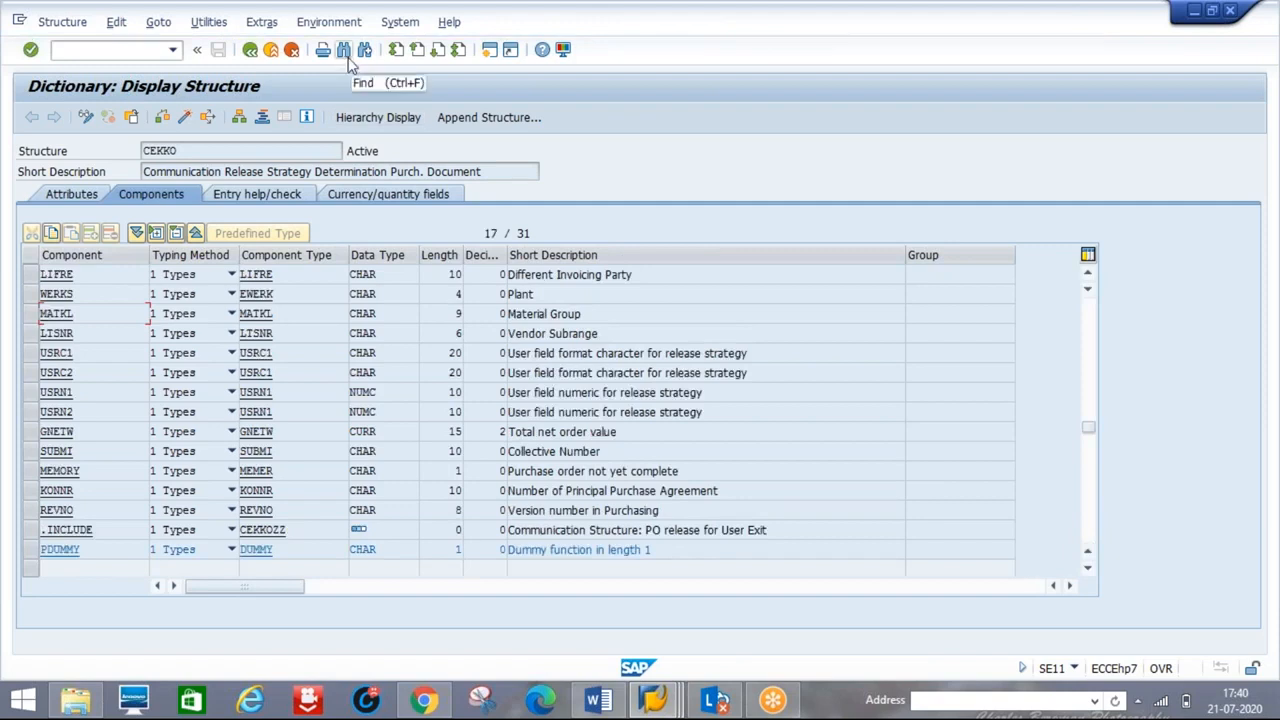
click(31, 436)
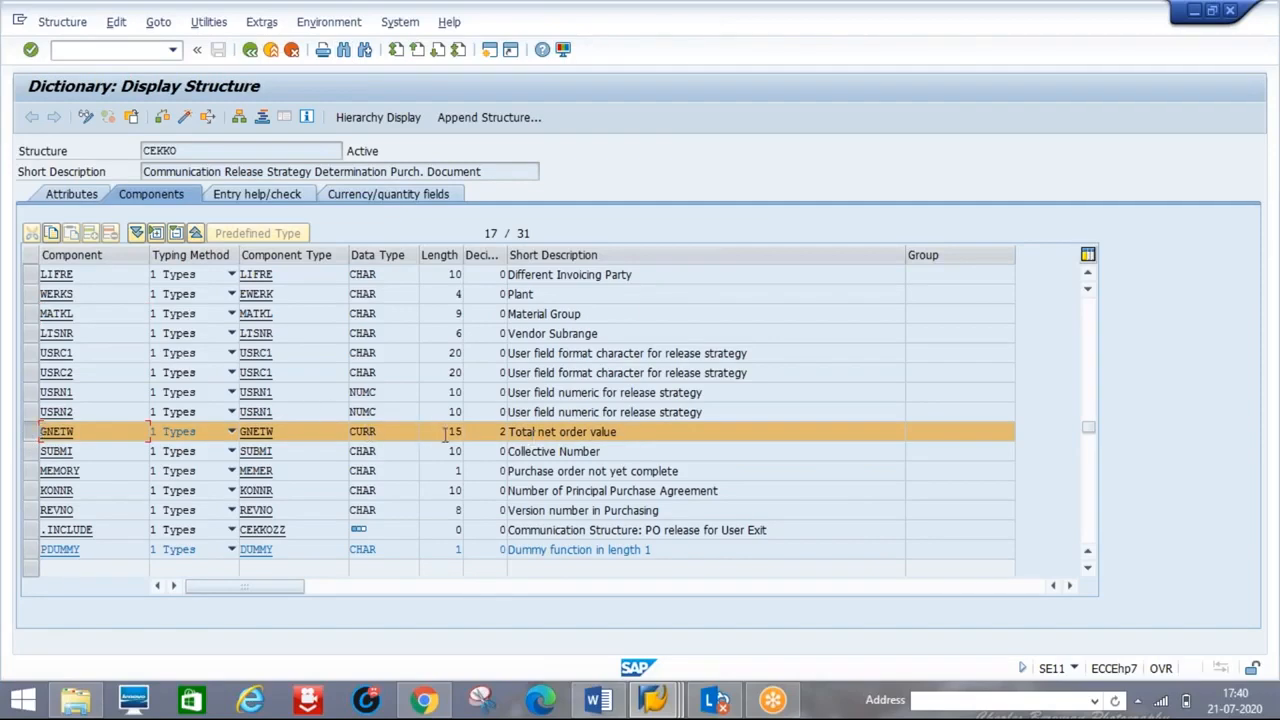
key(alt+Tab)
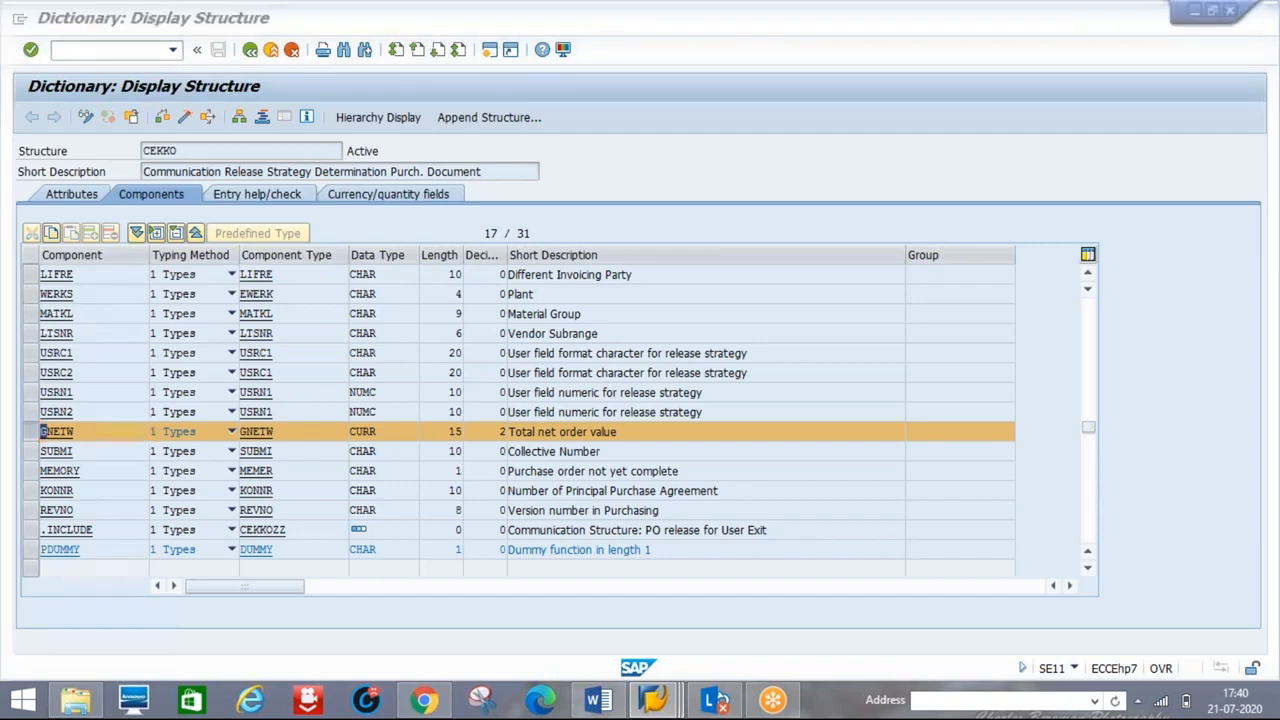
key(alt+Tab)
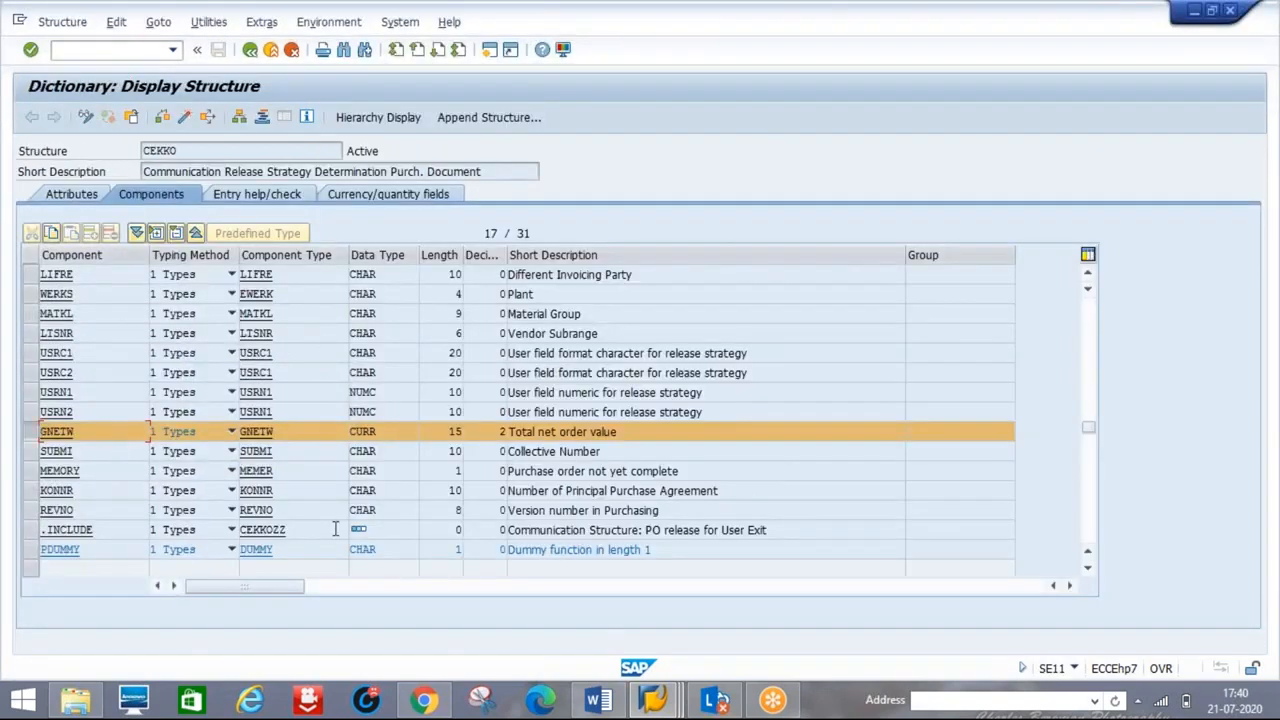
key(alt+Tab)
- Enter GNETW as the field name and acknowledge the dictionary-format information message
text(g)
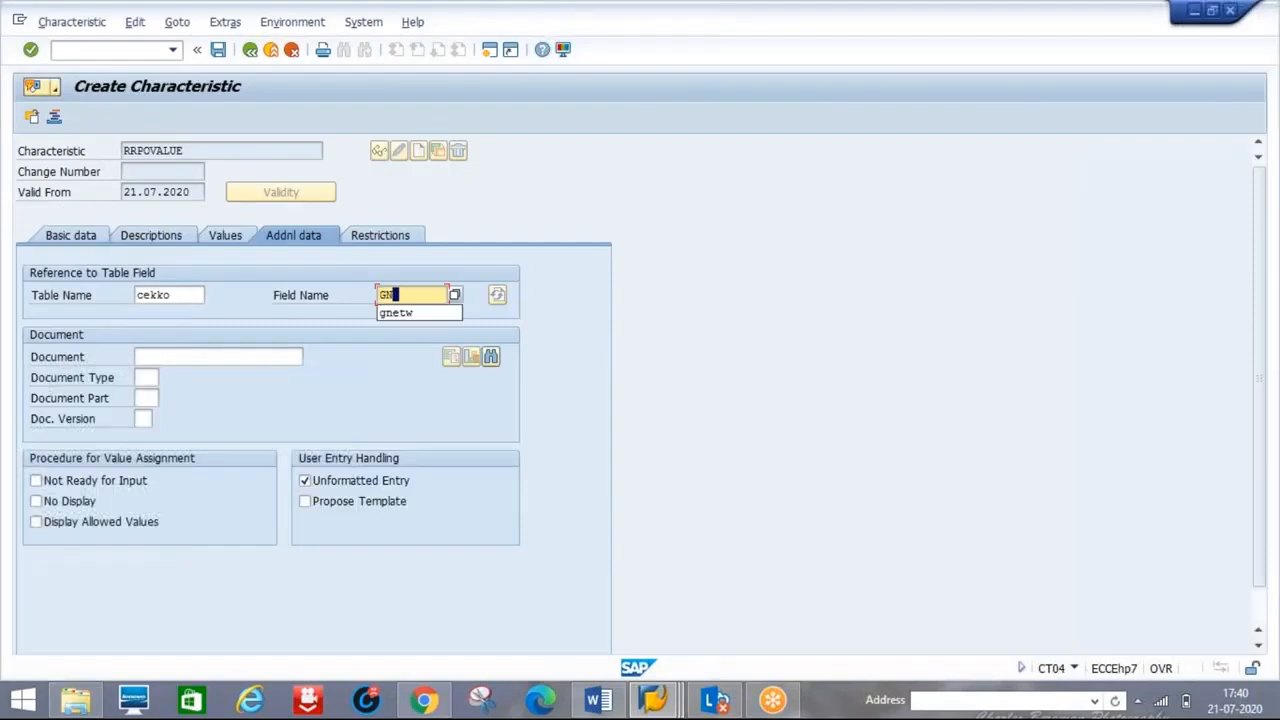
key(Down)
key(Return)
key(Return)
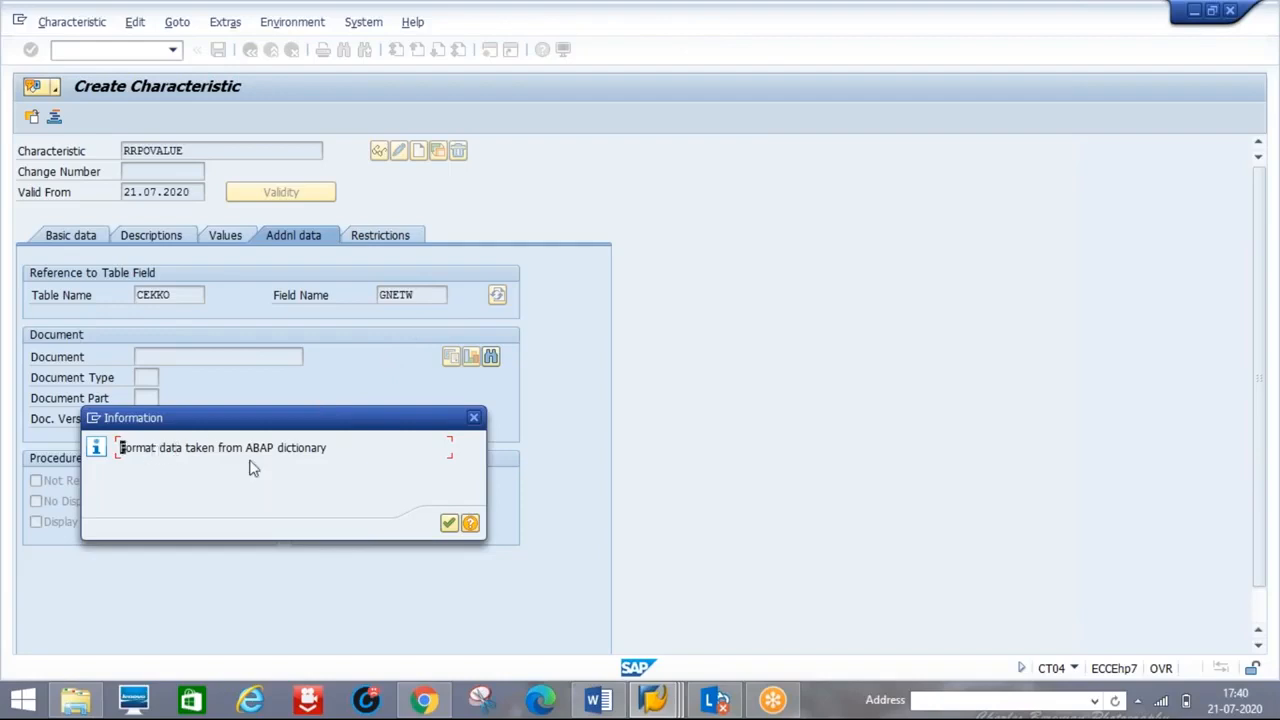
click(448, 530)
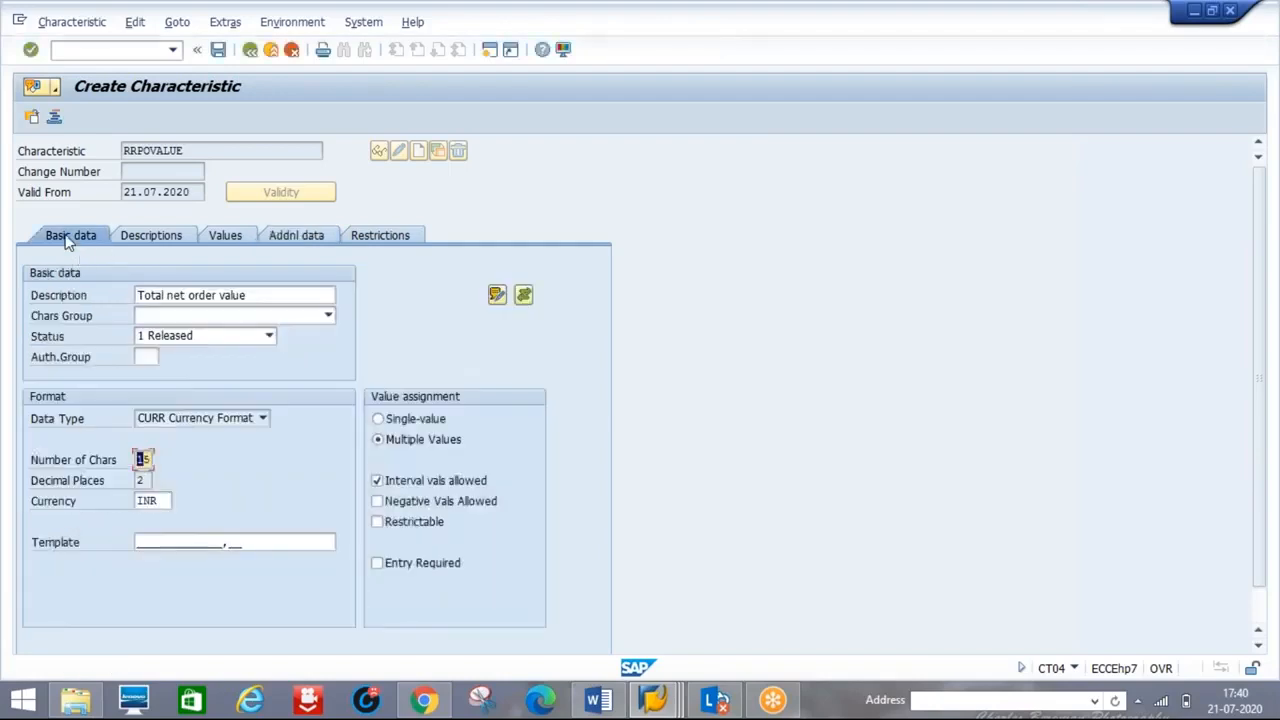
- Recheck the basic data's 15-character currency format against the GNETW dictionary definition
click(296, 240)
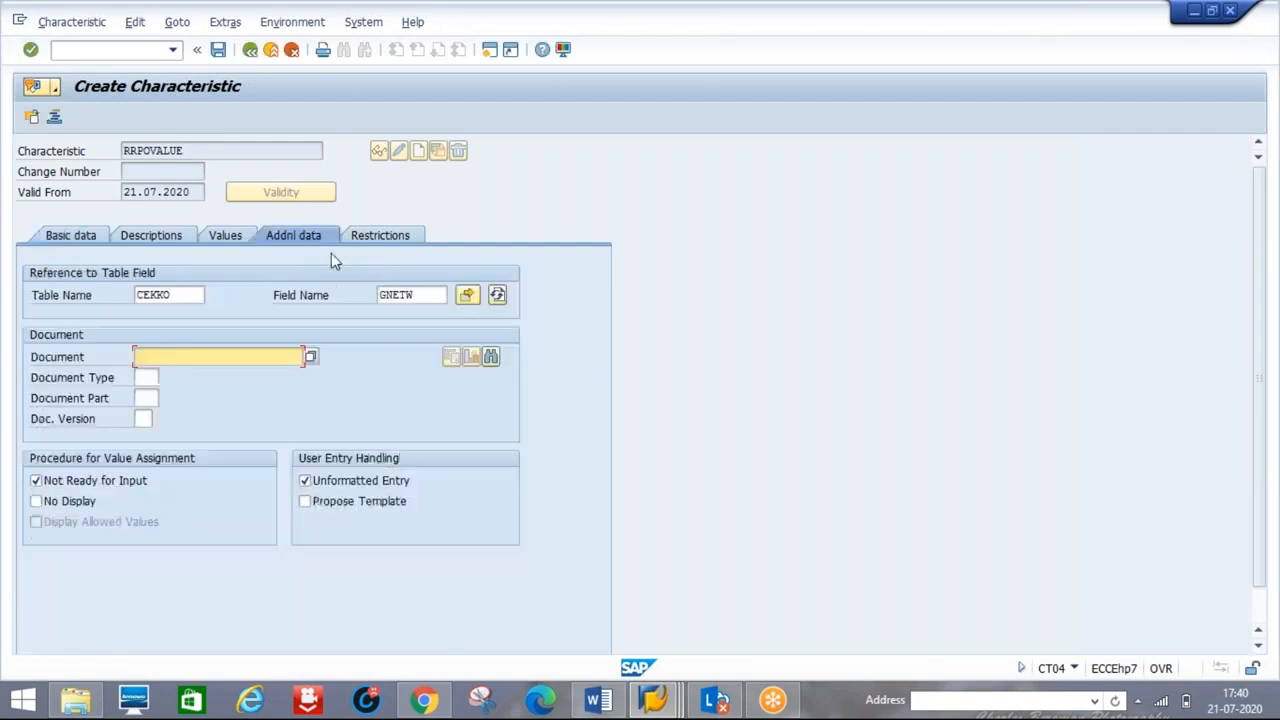
click(72, 237)
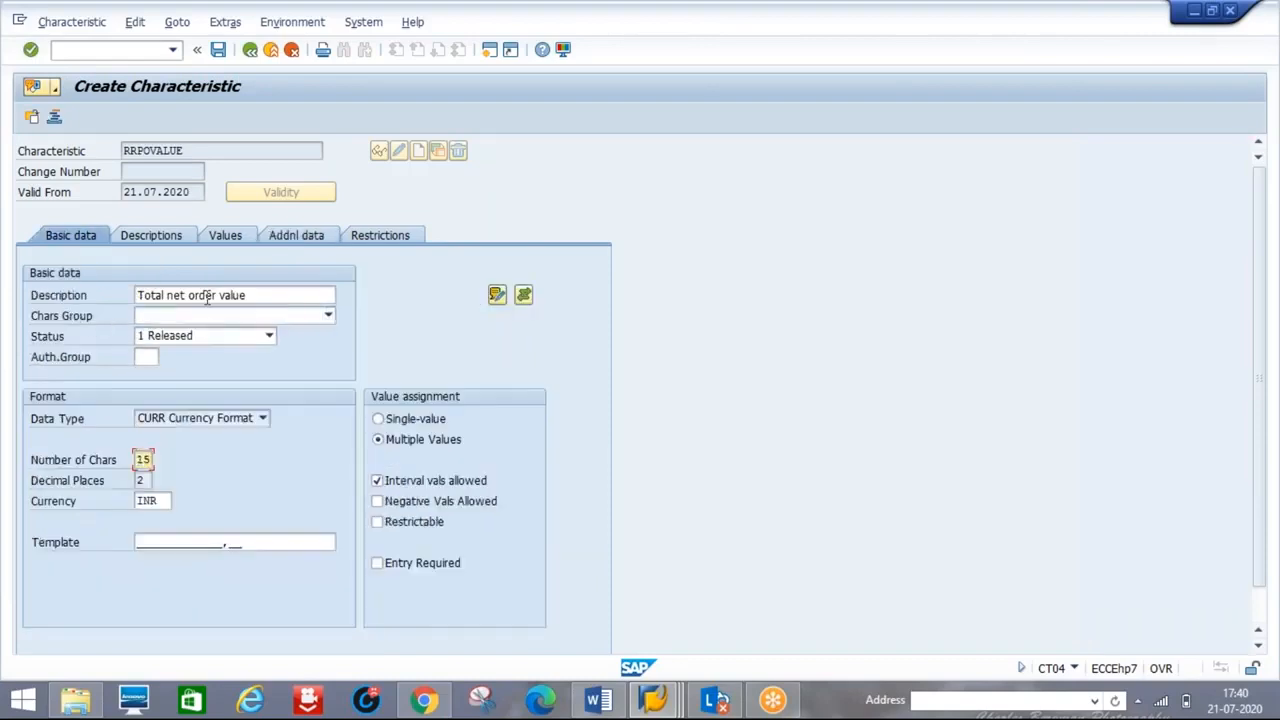
click(138, 459)
text(1)
key(alt+Tab)
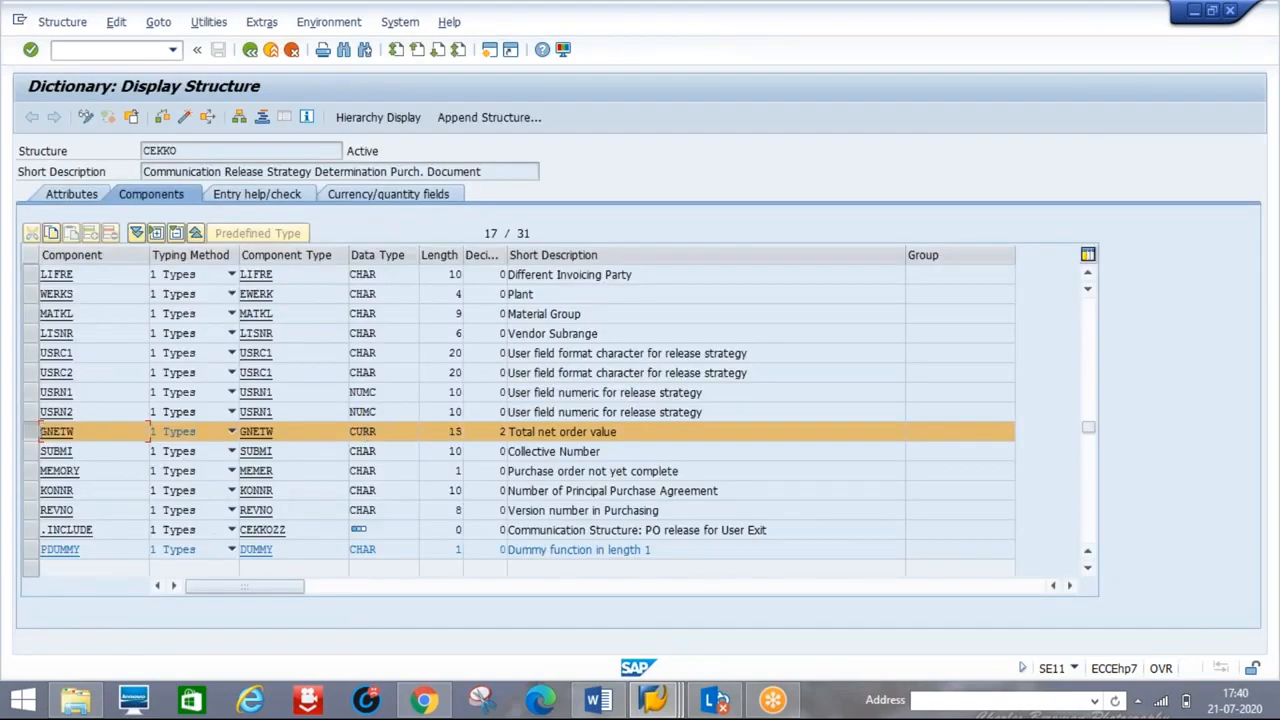
key(alt+Tab)
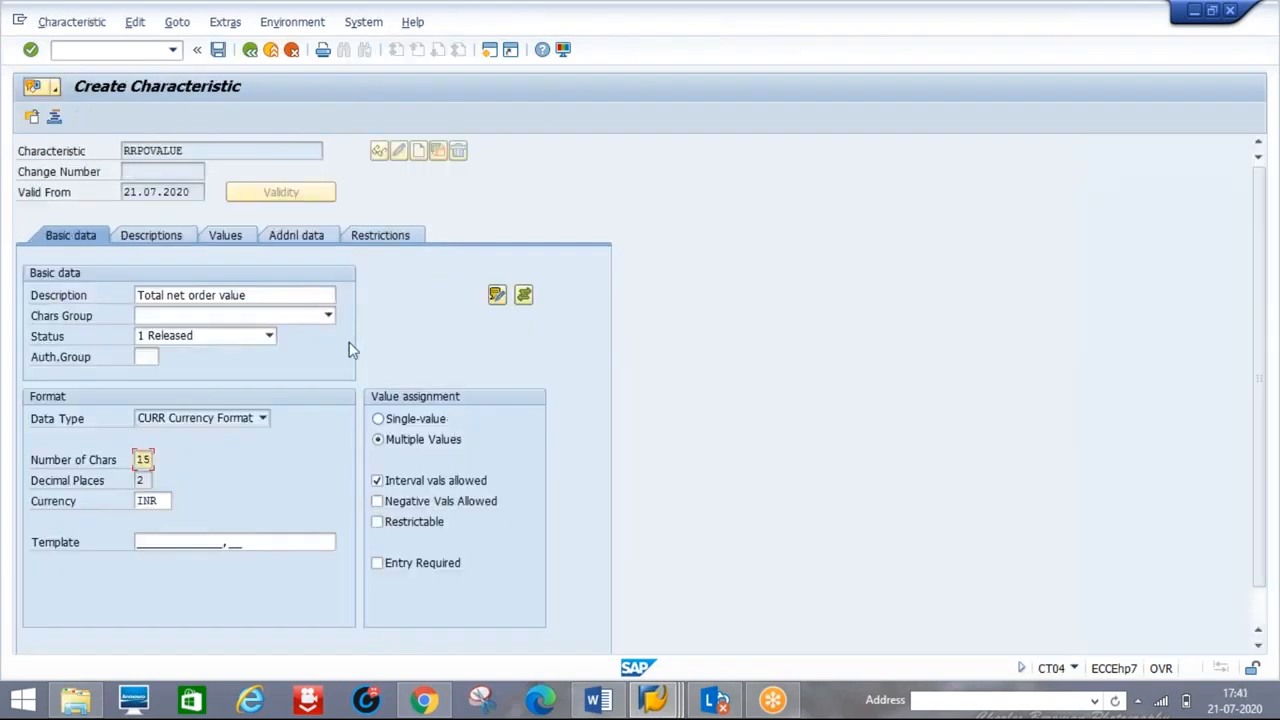
click(302, 242)
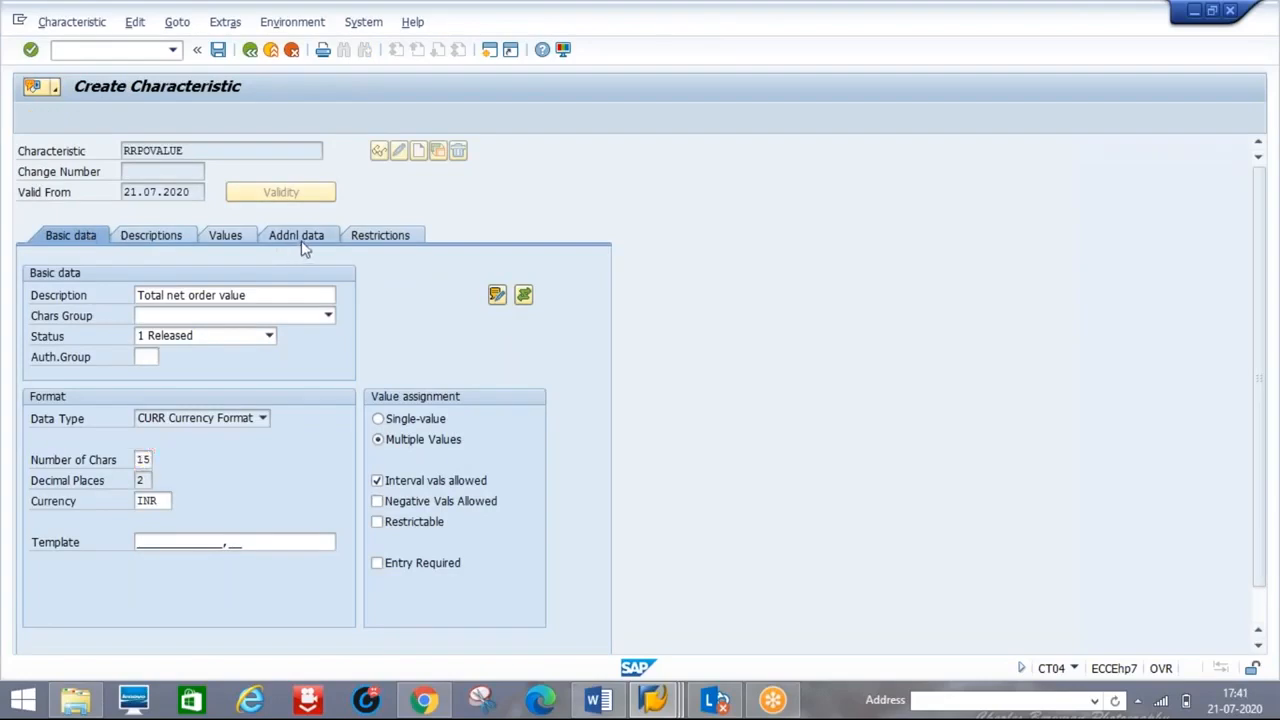
- On RRPOVALUE's Values tab, enter the interval 1 - 25000 in the first Char. Value row
click(225, 240)
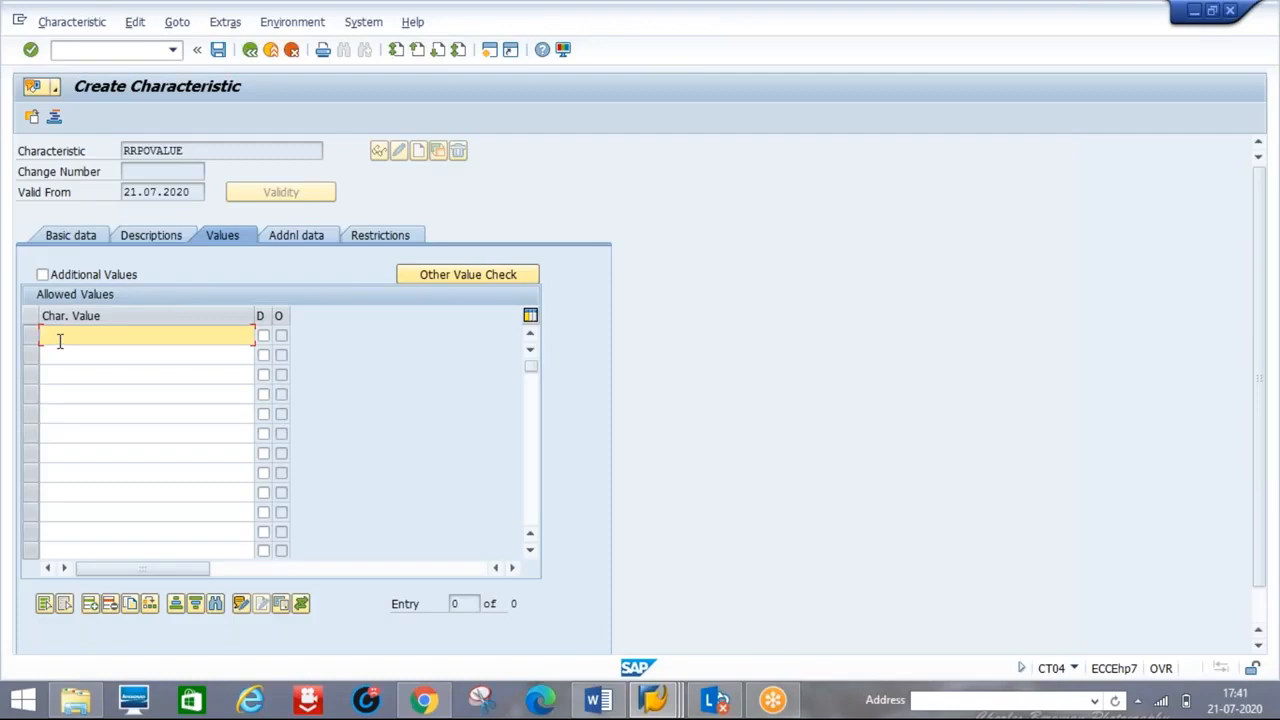
text(1)
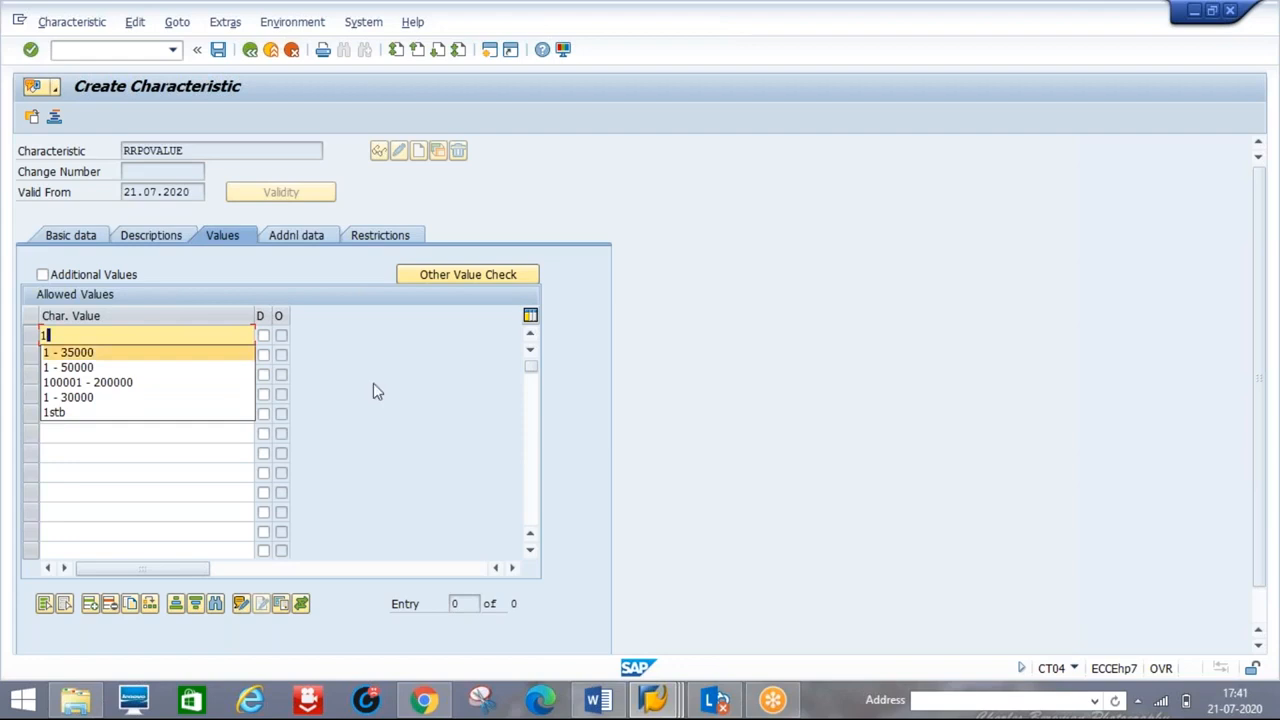
text(0)
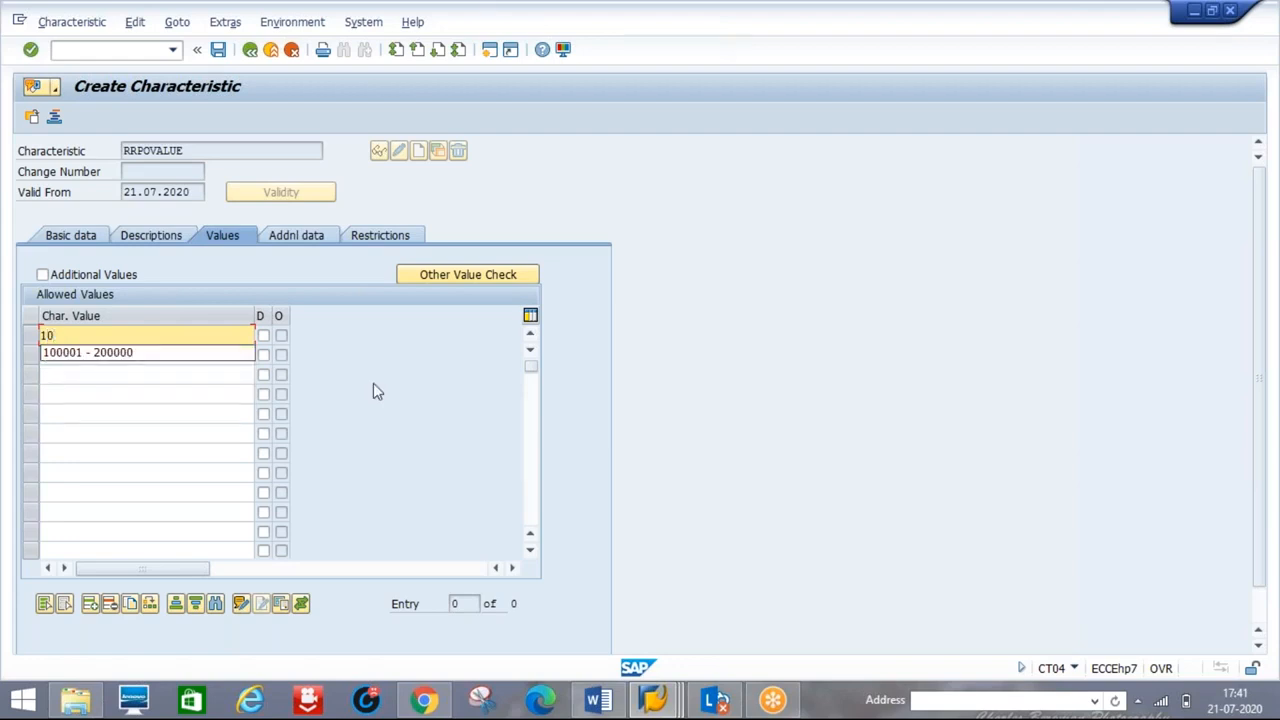
key(BackSpace)
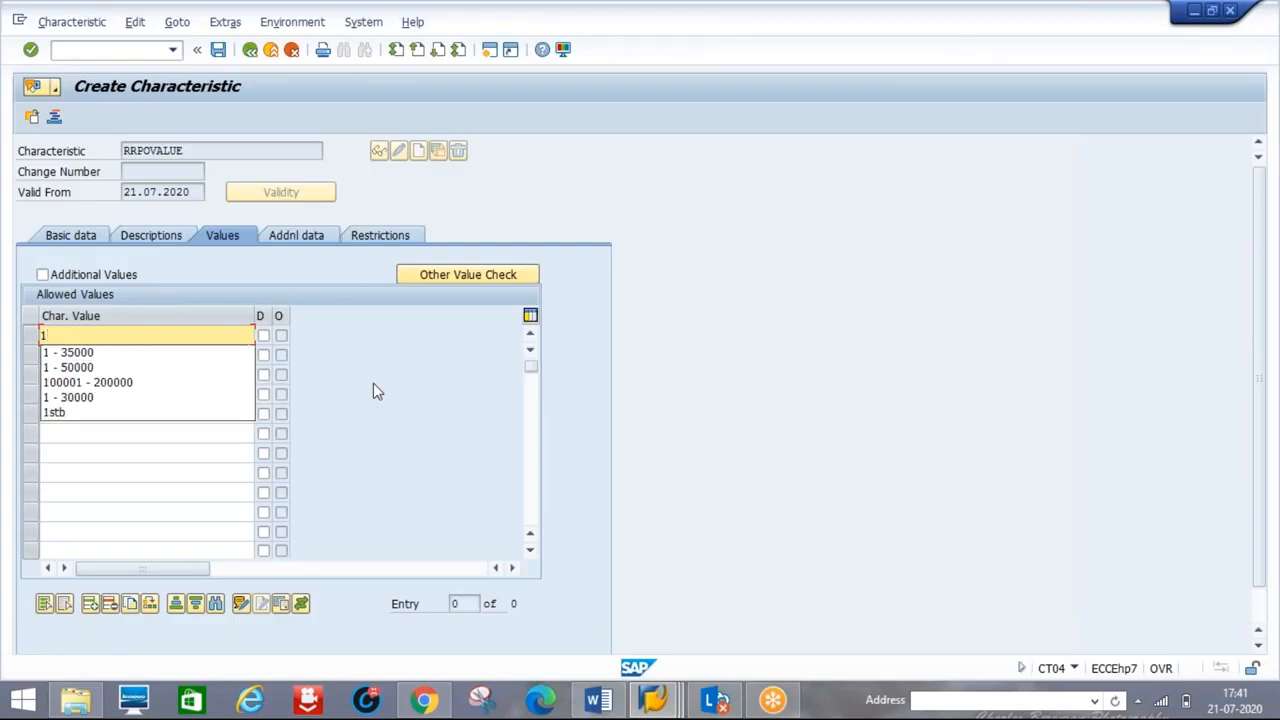
text(-)
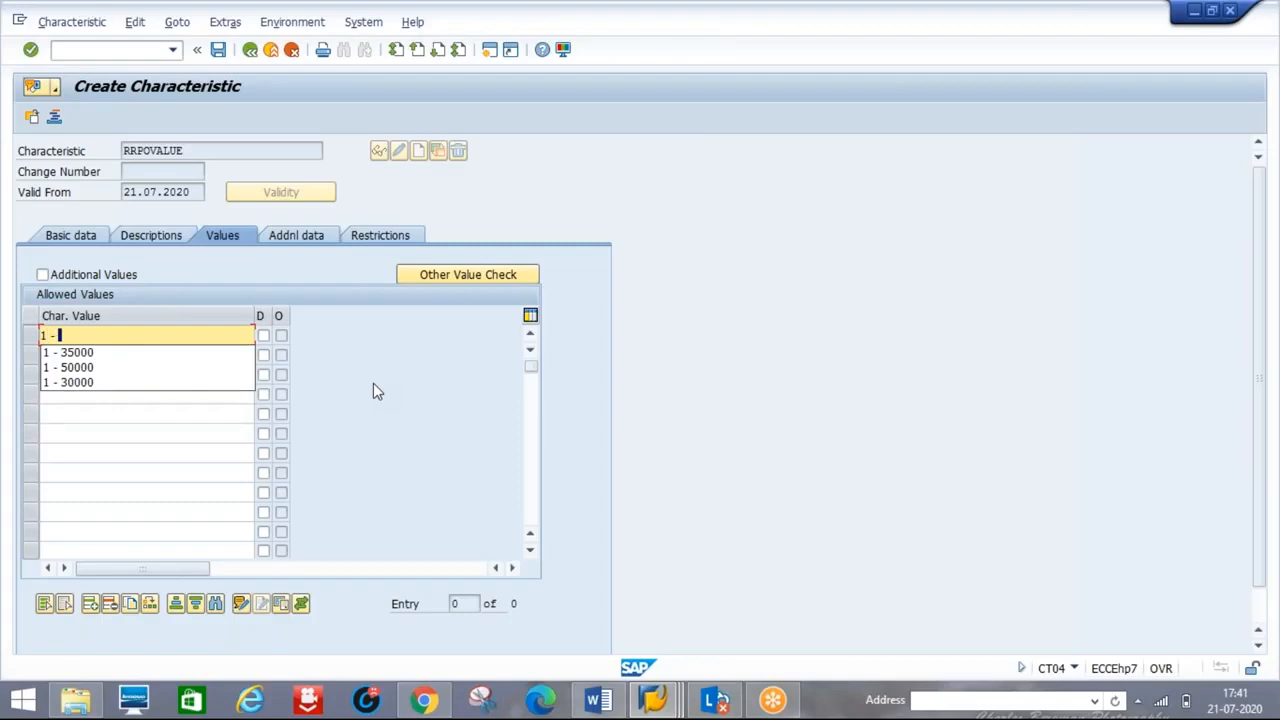
text( 20)
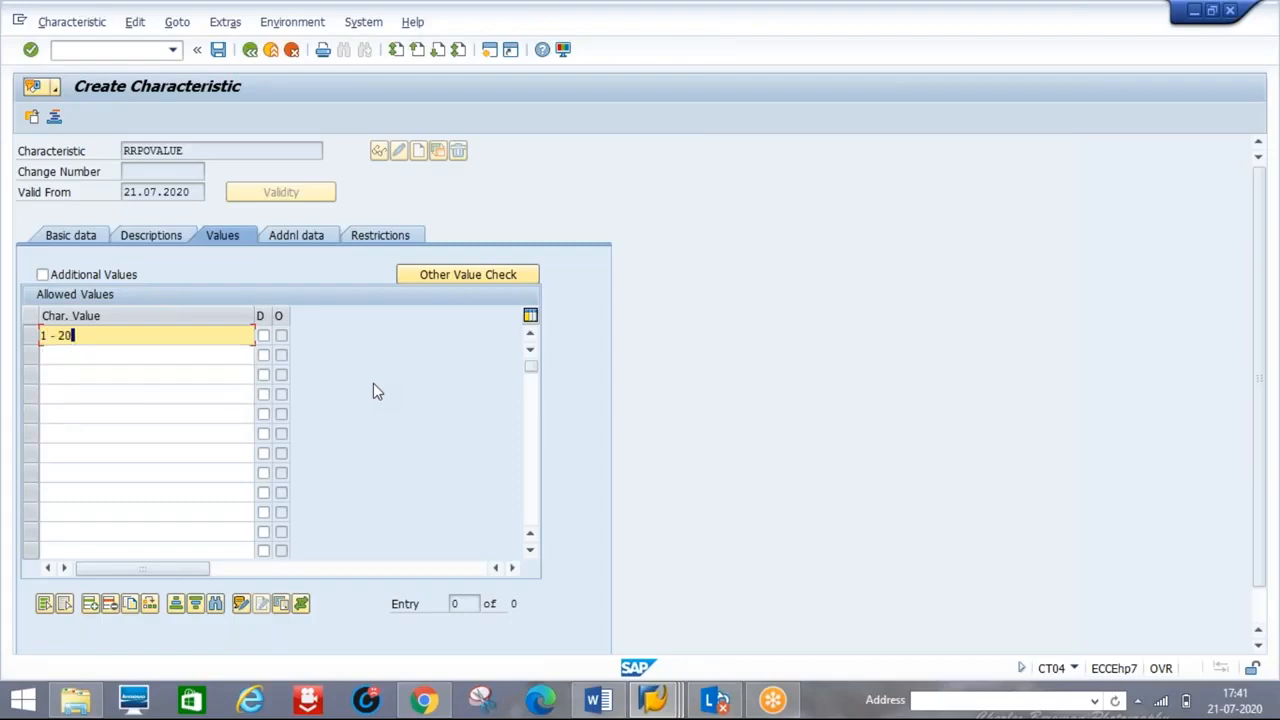
text(000)
key(BackSpace)
key(BackSpace)
key(BackSpace)
key(BackSpace)
text(5000)
click(46, 354)
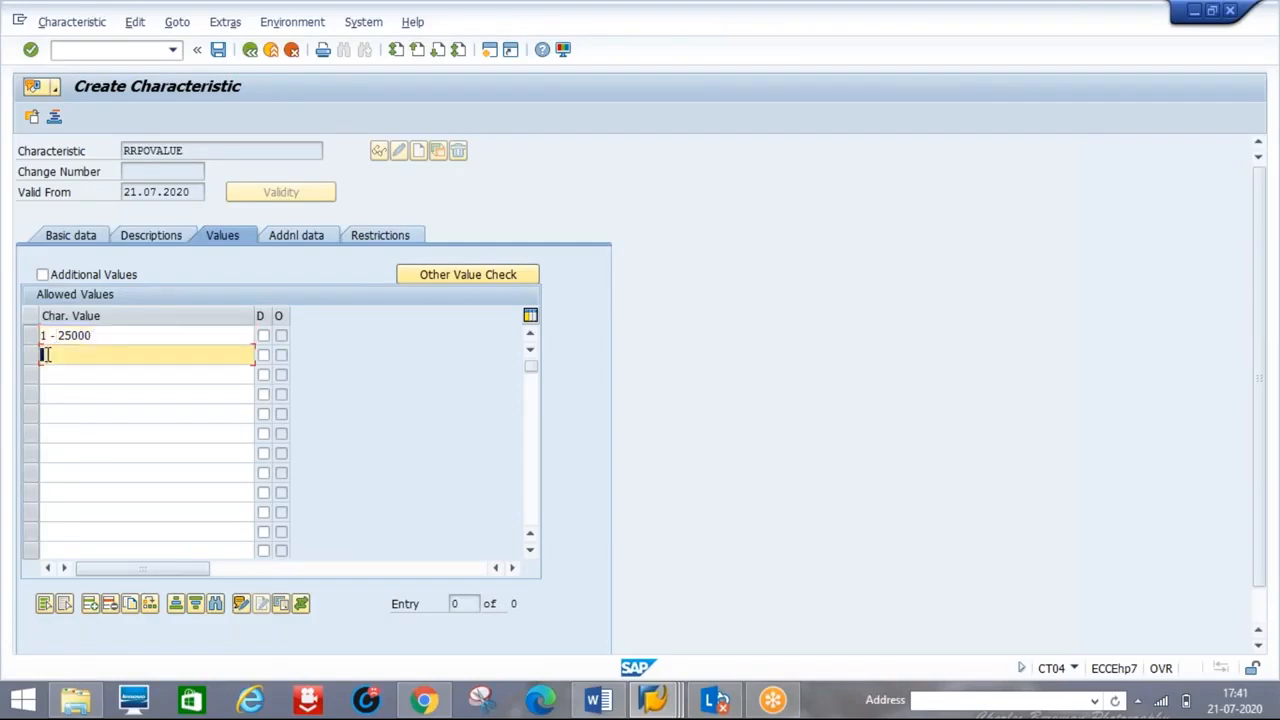
- Enter the value intervals 25001 - 50000 and 50001 - 75000 in the next two rows
text(25001 - 50000)
click(72, 375)
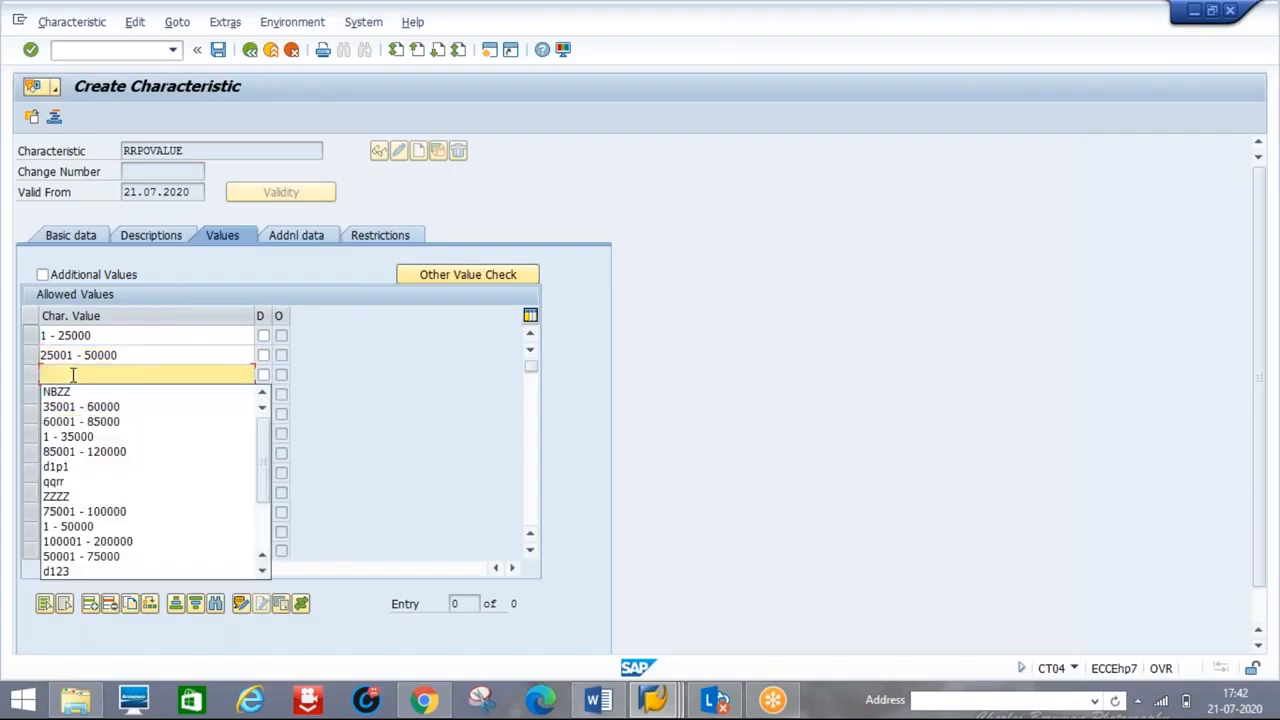
text(50)
key(BackSpace)
key(BackSpace)
key(BackSpace)
text(5000)
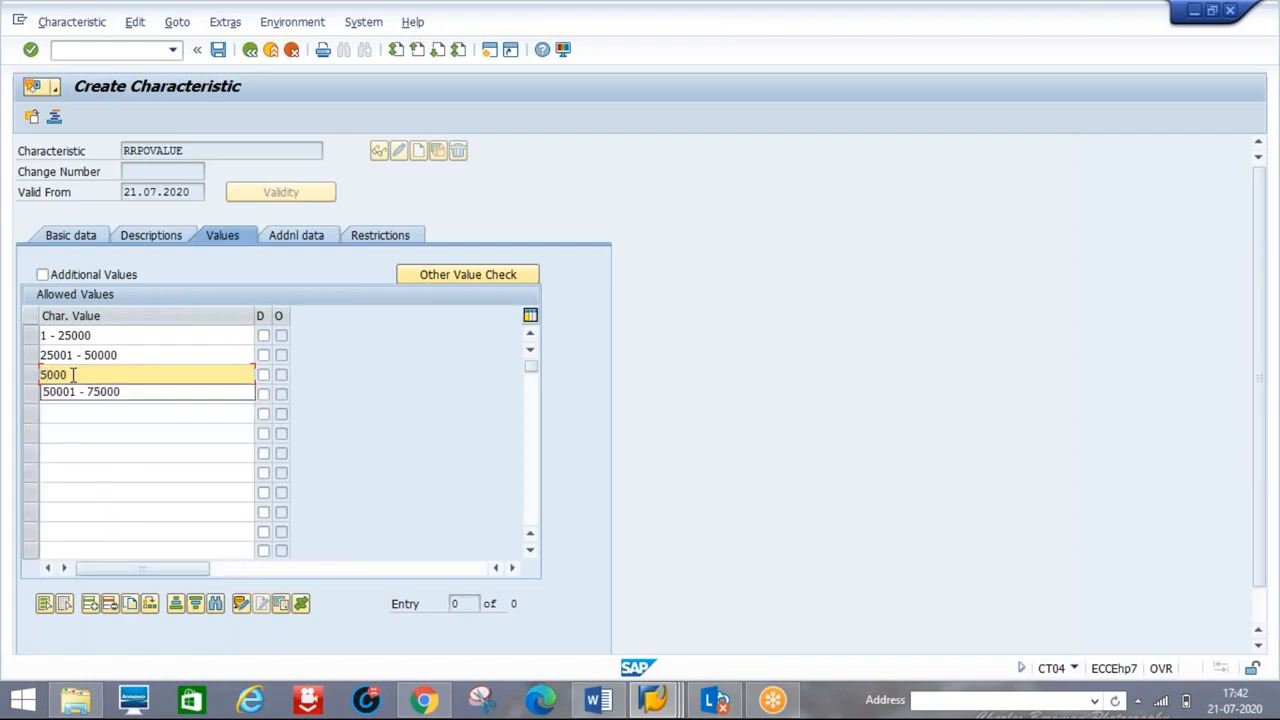
key(Down)
key(Return)
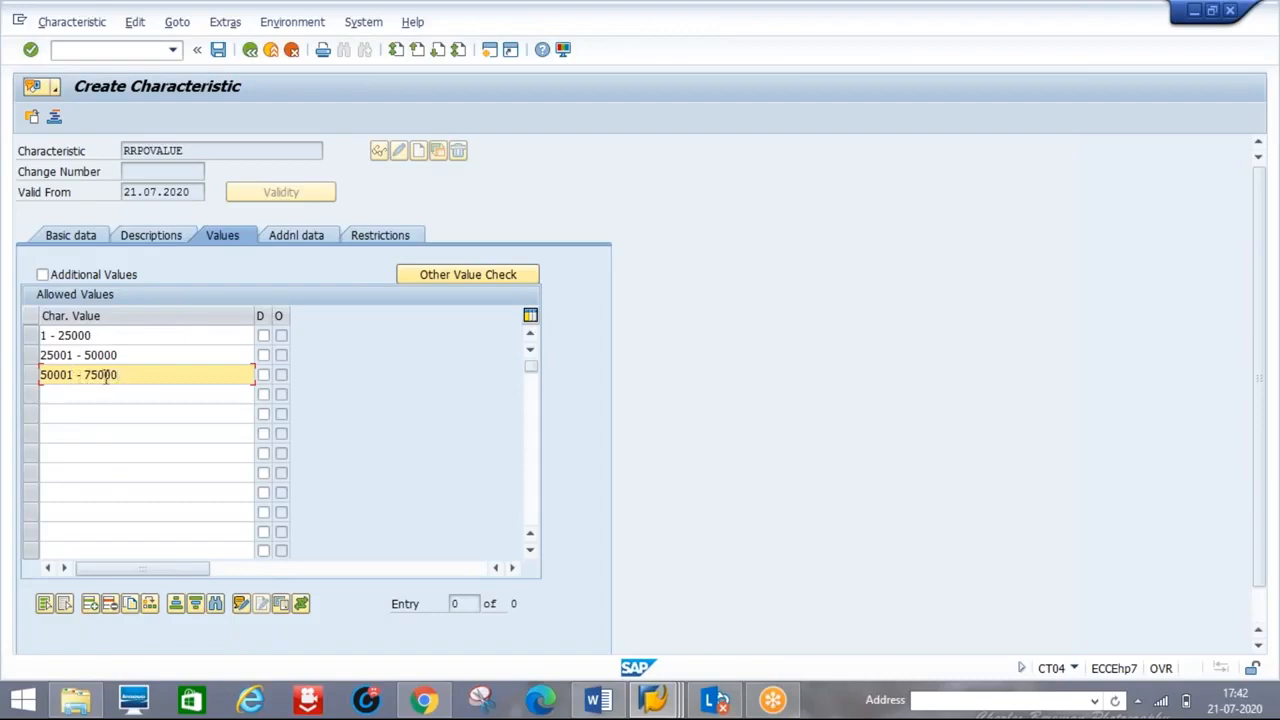
- Add intervals 75001 - 100000 and 100001 - 200000 using the input-history suggestions
click(60, 395)
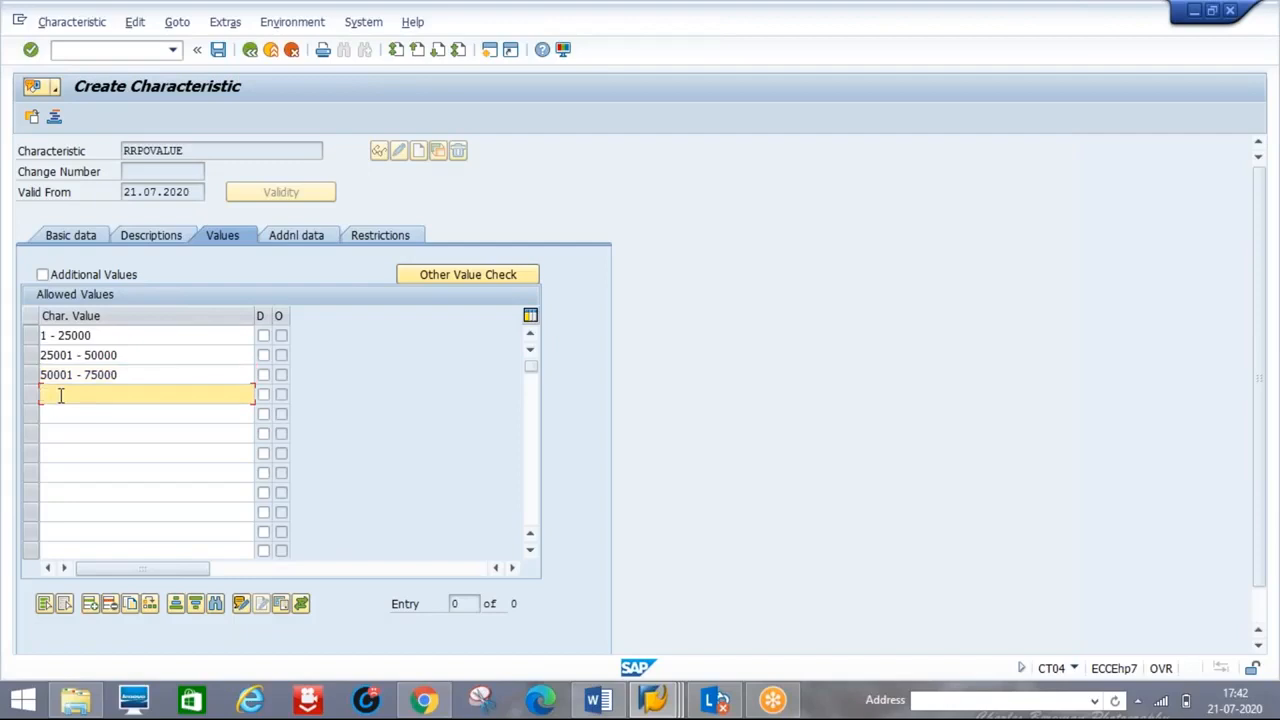
text(75)
key(Down)
key(Return)
click(60, 414)
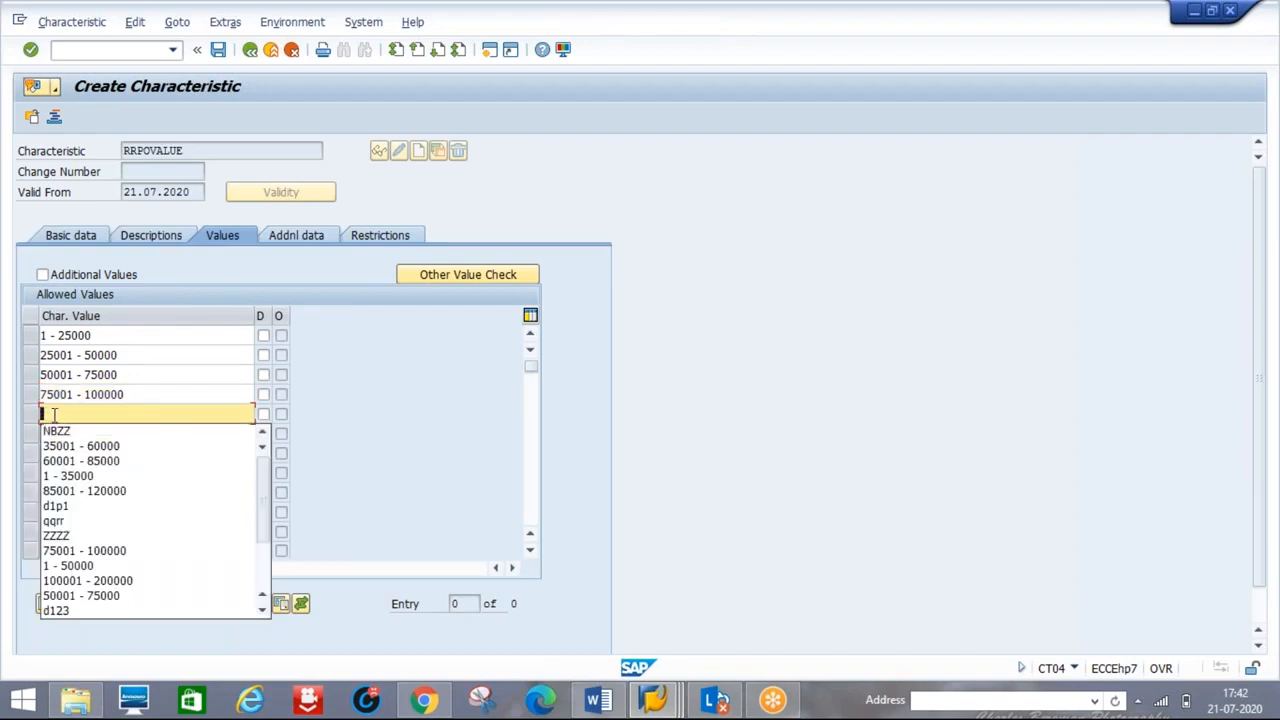
text(1000)
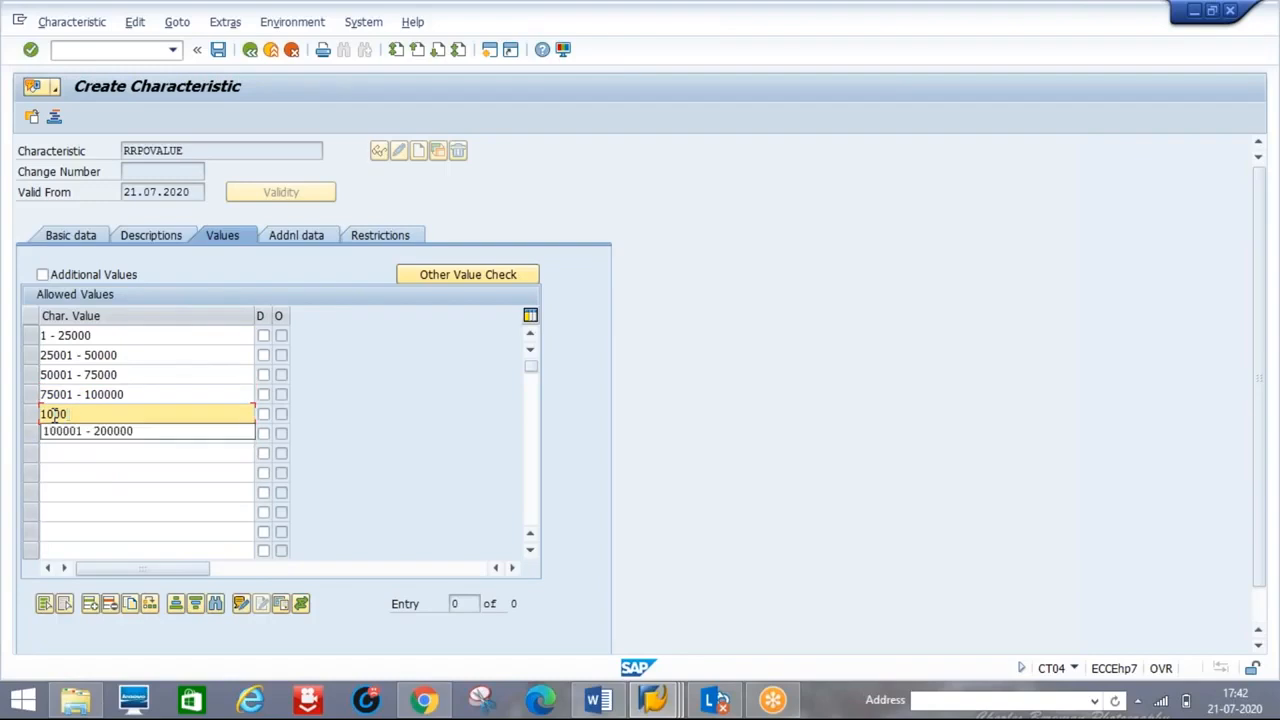
click(92, 436)
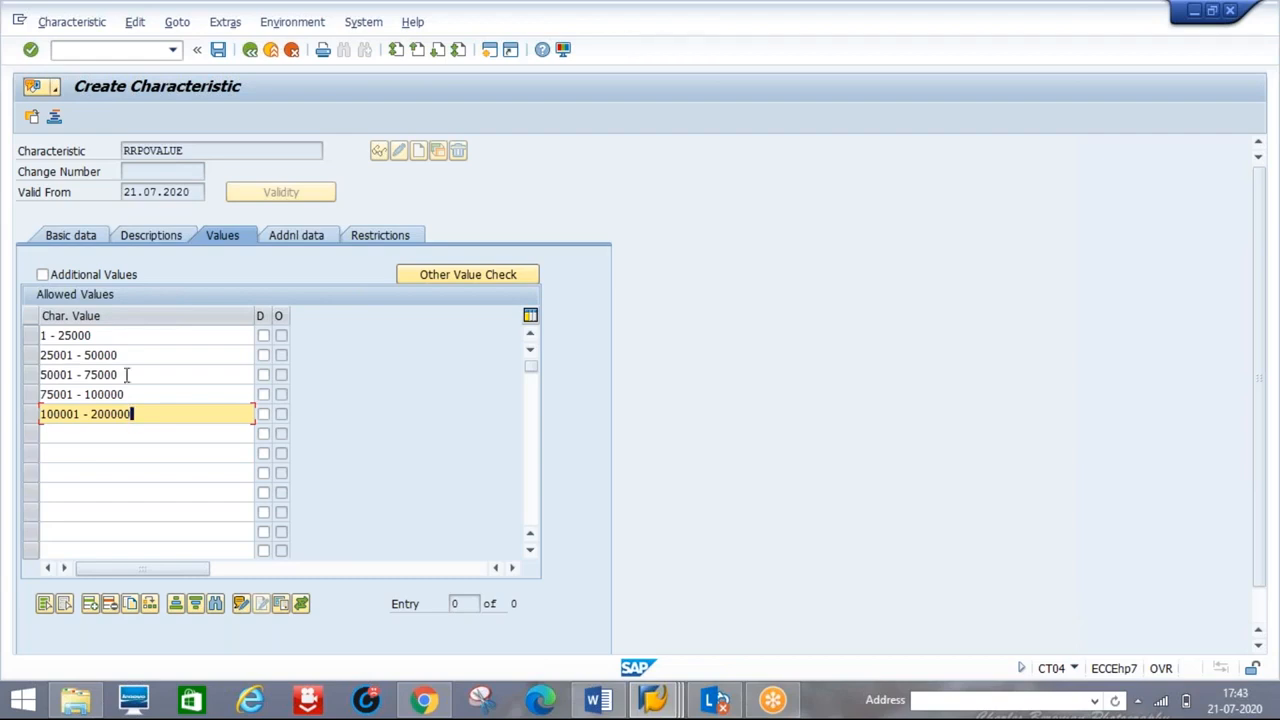
- Save characteristic RRPOVALUE with its five value ranges and bring up the Release Procedure notes in Word
key(Return)
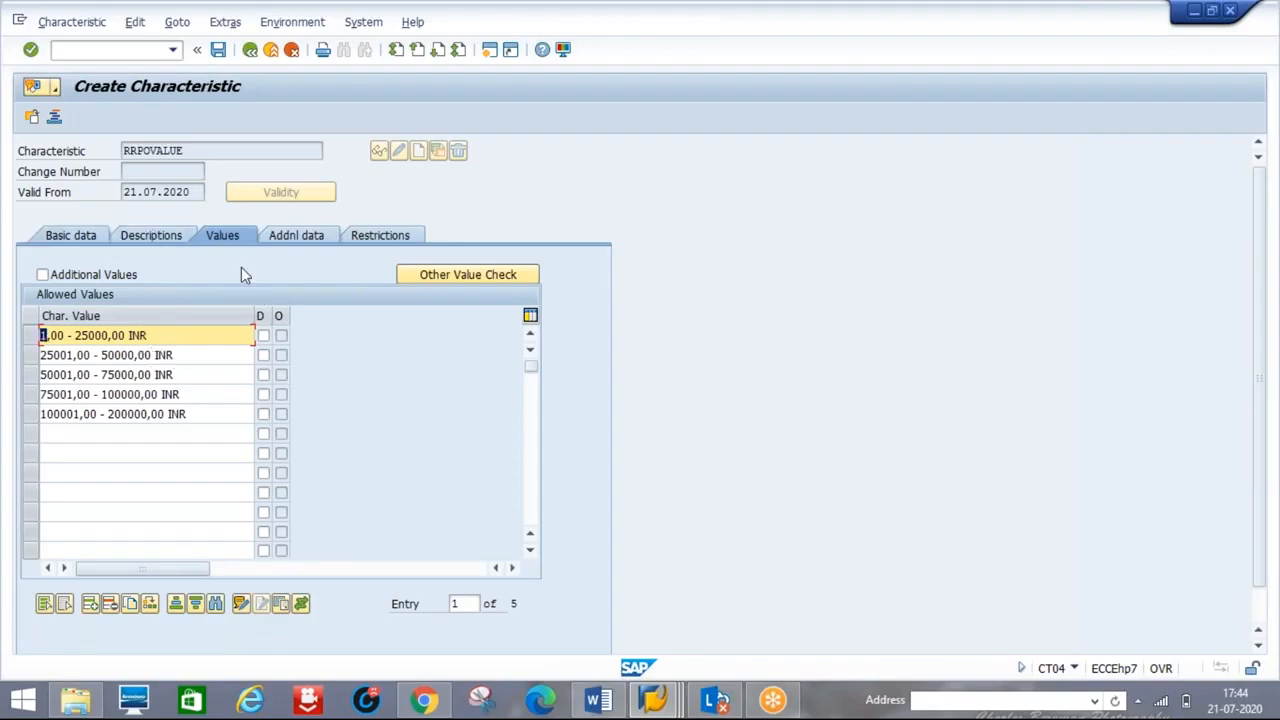
click(220, 54)
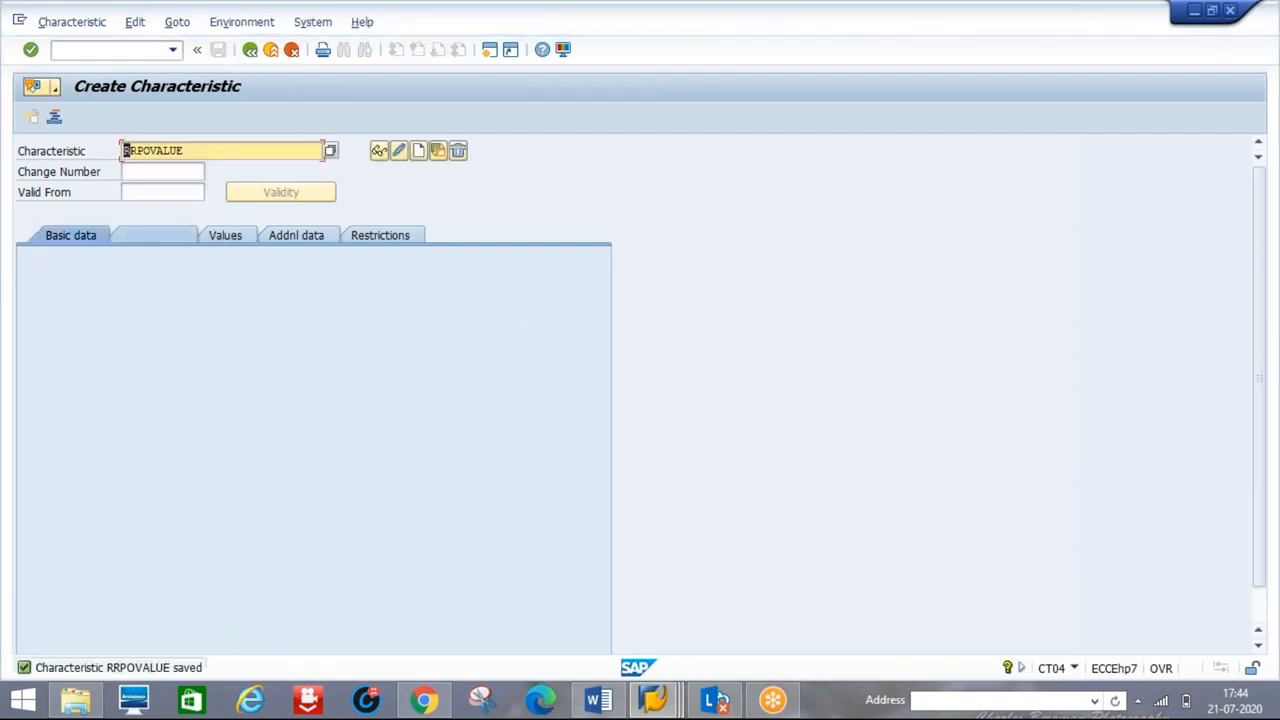
click(598, 700)
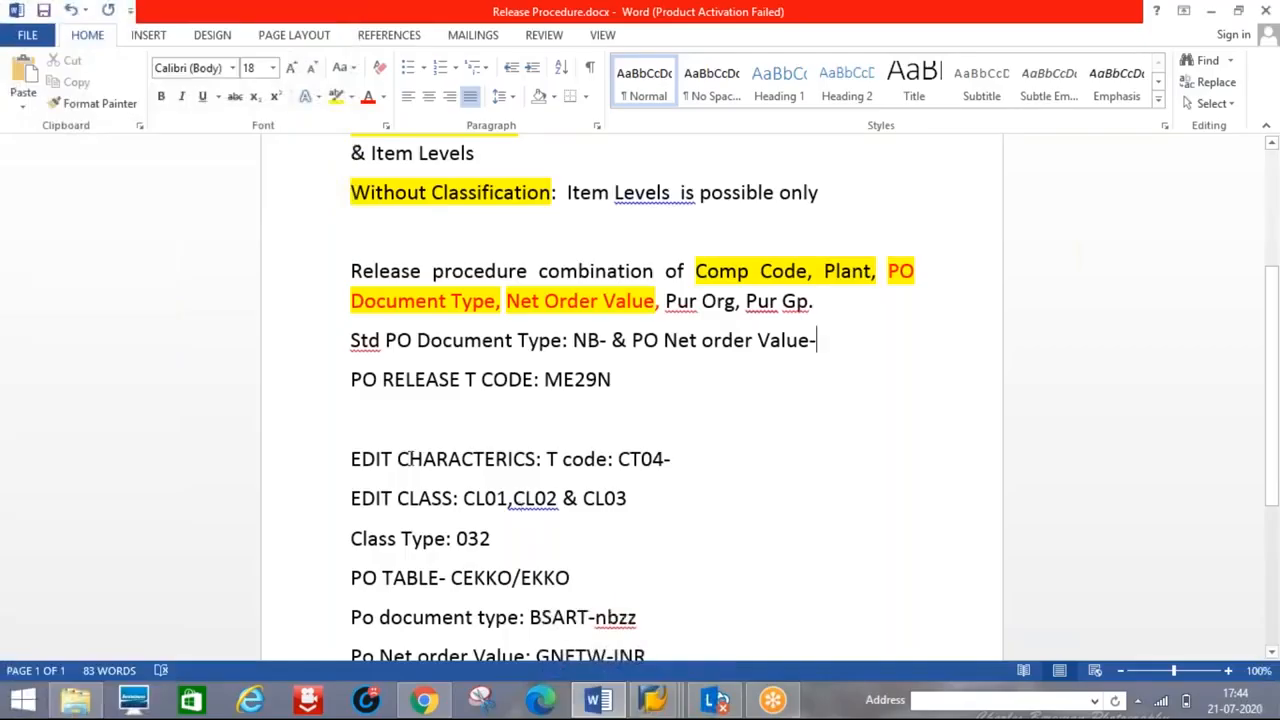
- Write 'RRPO, RRPOVALUE' after CT04- on the EDIT CHARACTERICS line of the Word notes
click(700, 460)
text(RRPO, )
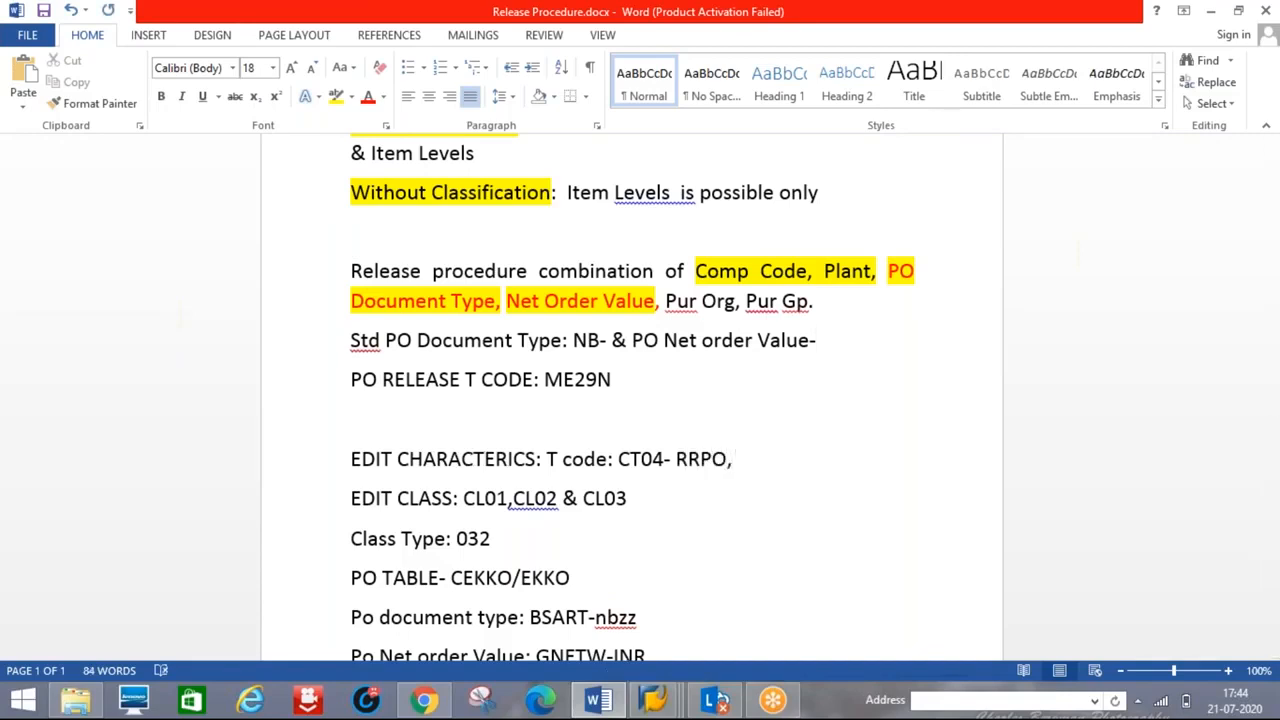
text(P)
key(BackSpace)
text(RRPOVAL)
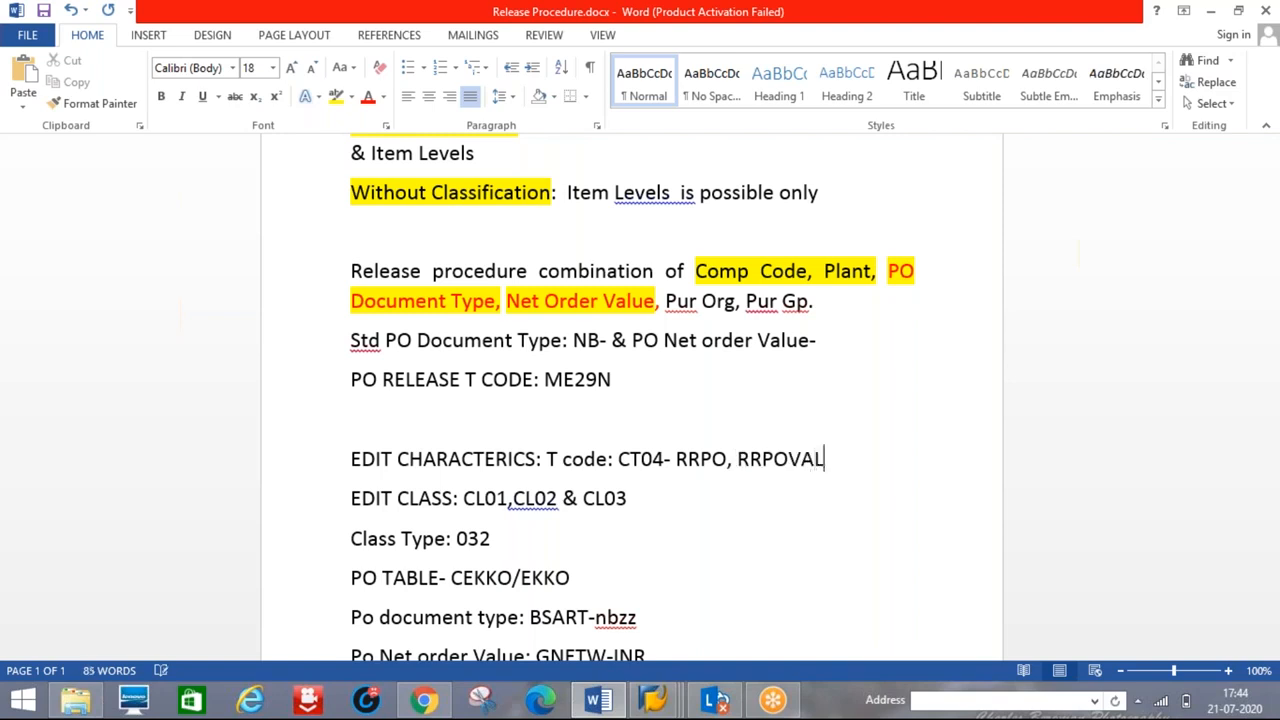
key(BackSpace)
key(BackSpace)
text(ALUE)
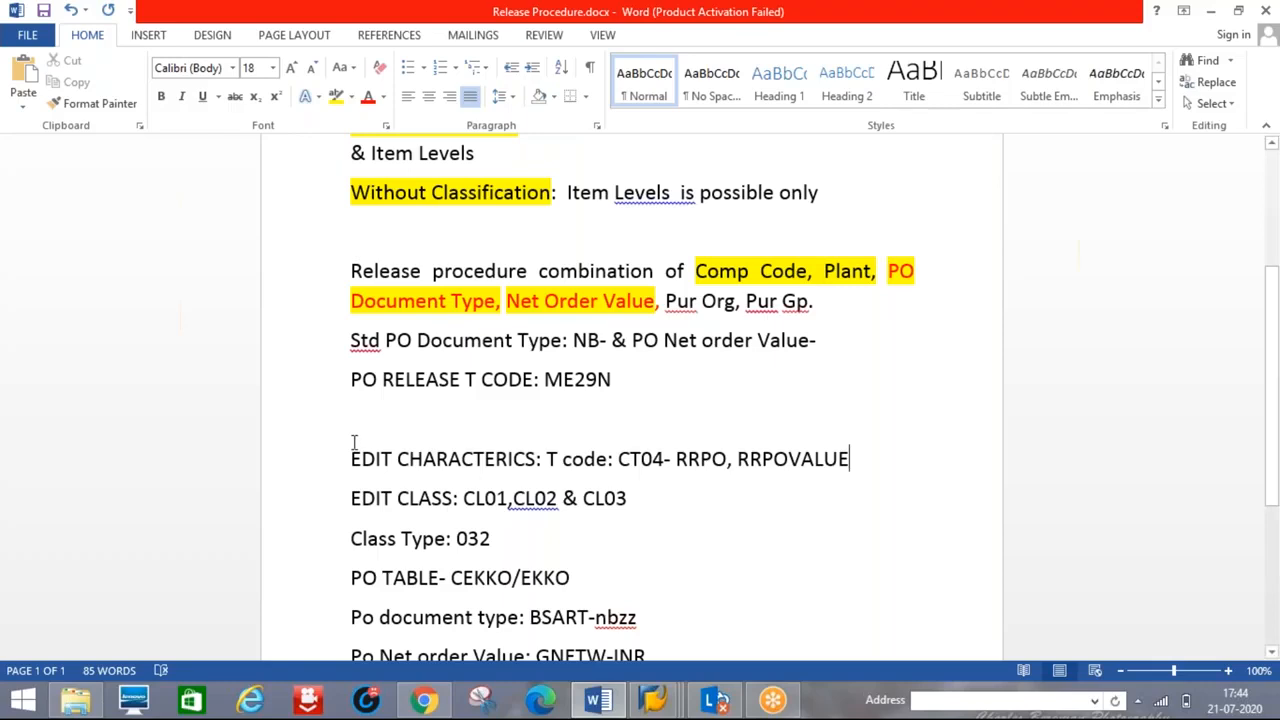
click(700, 458)
key(alt+Tab)
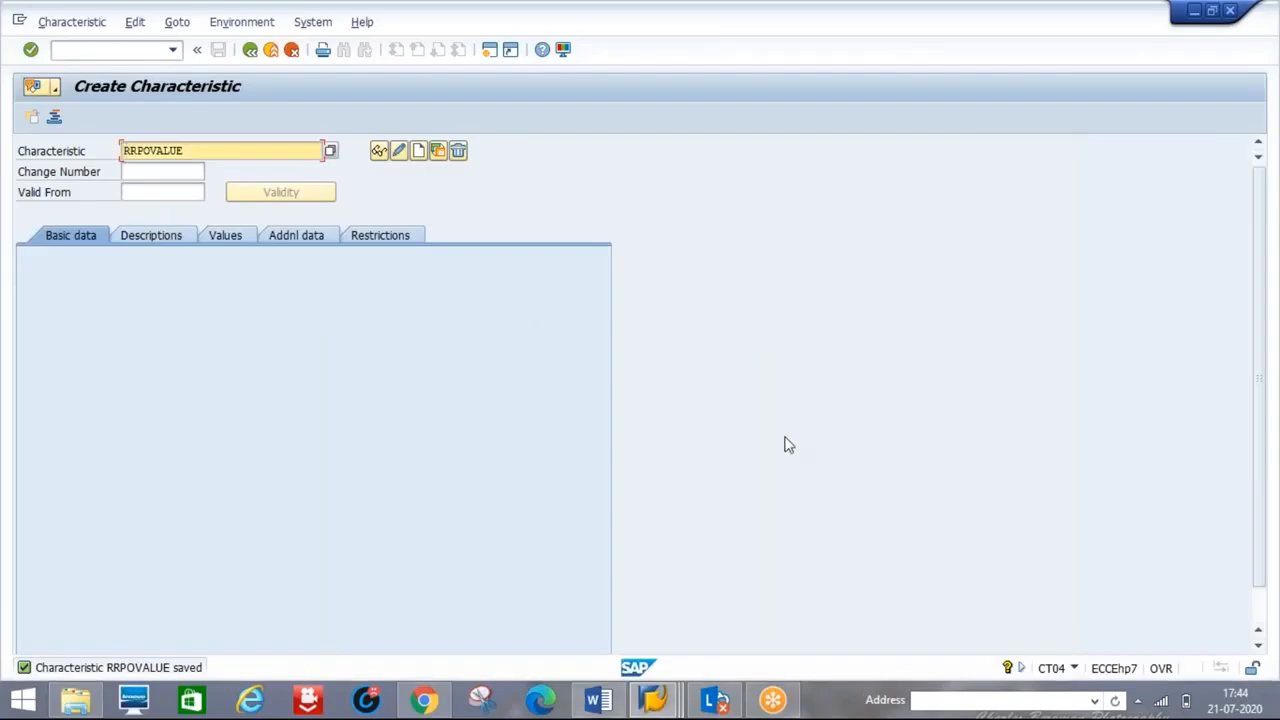
- Reopen RRPOVALUE through Edit Characteristic to review its currency settings, then return to the release procedure IMG tree
click(250, 49)
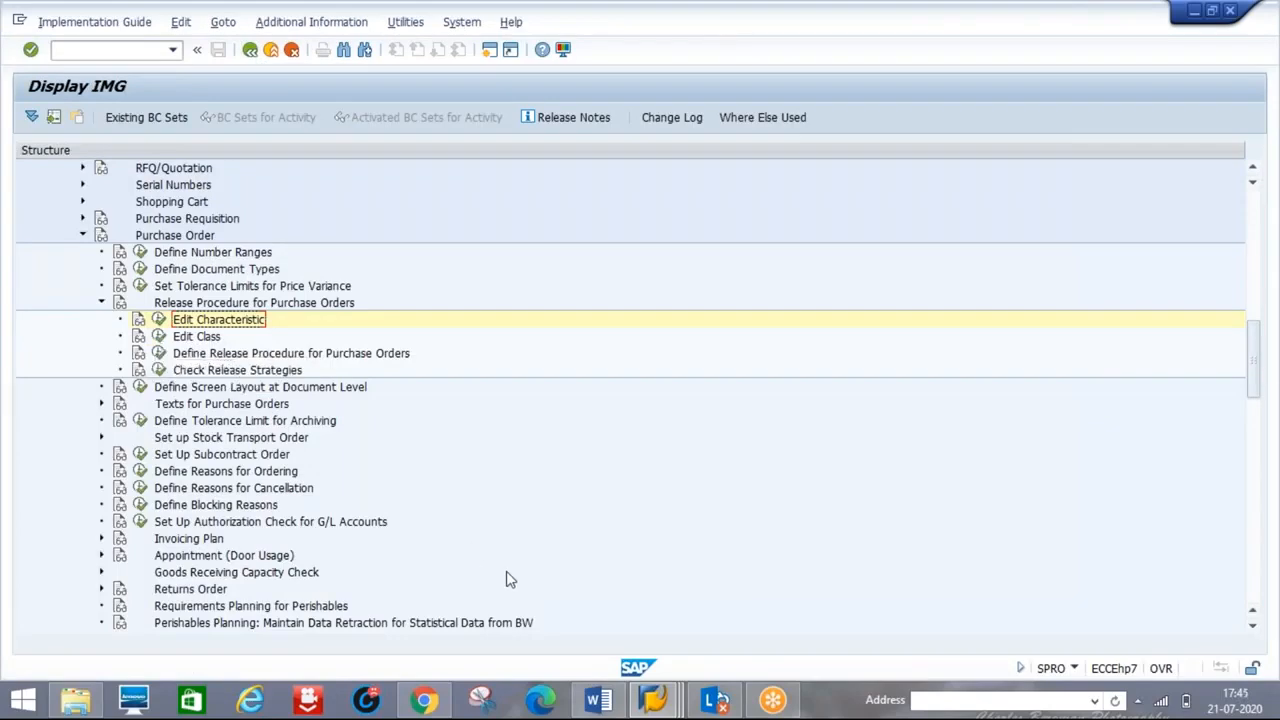
mouse_move(612, 704)
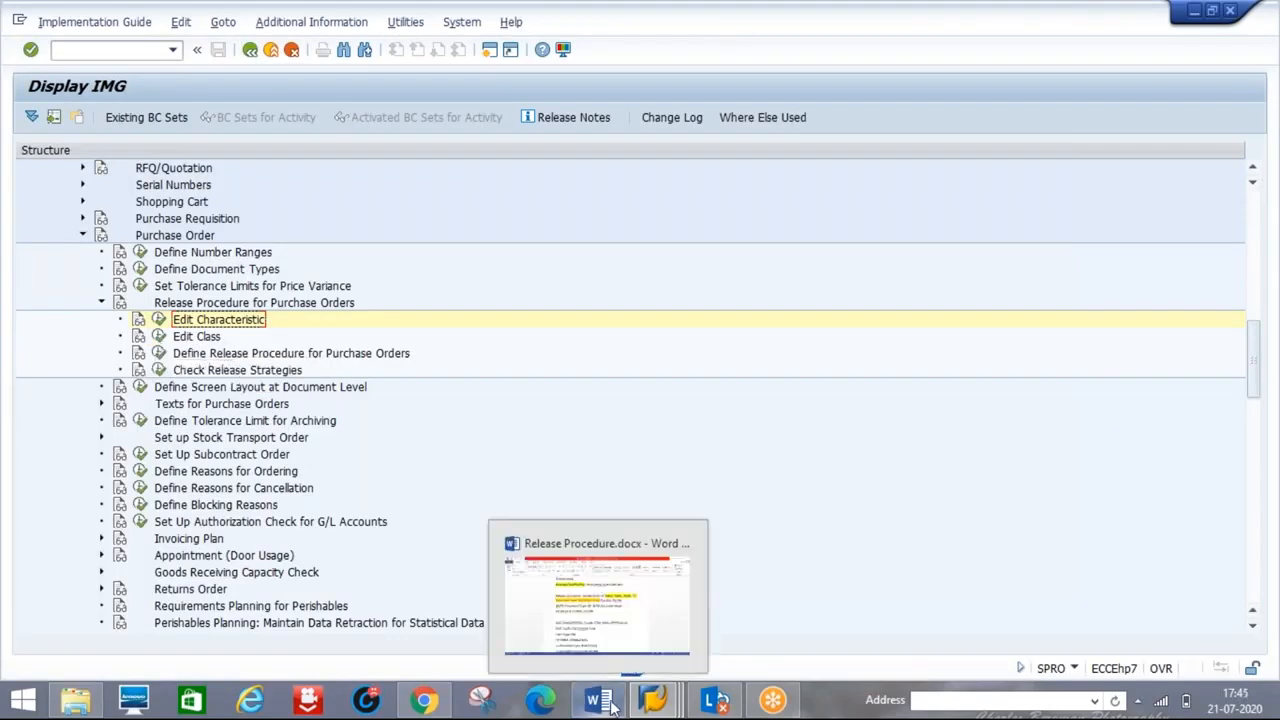
click(606, 618)
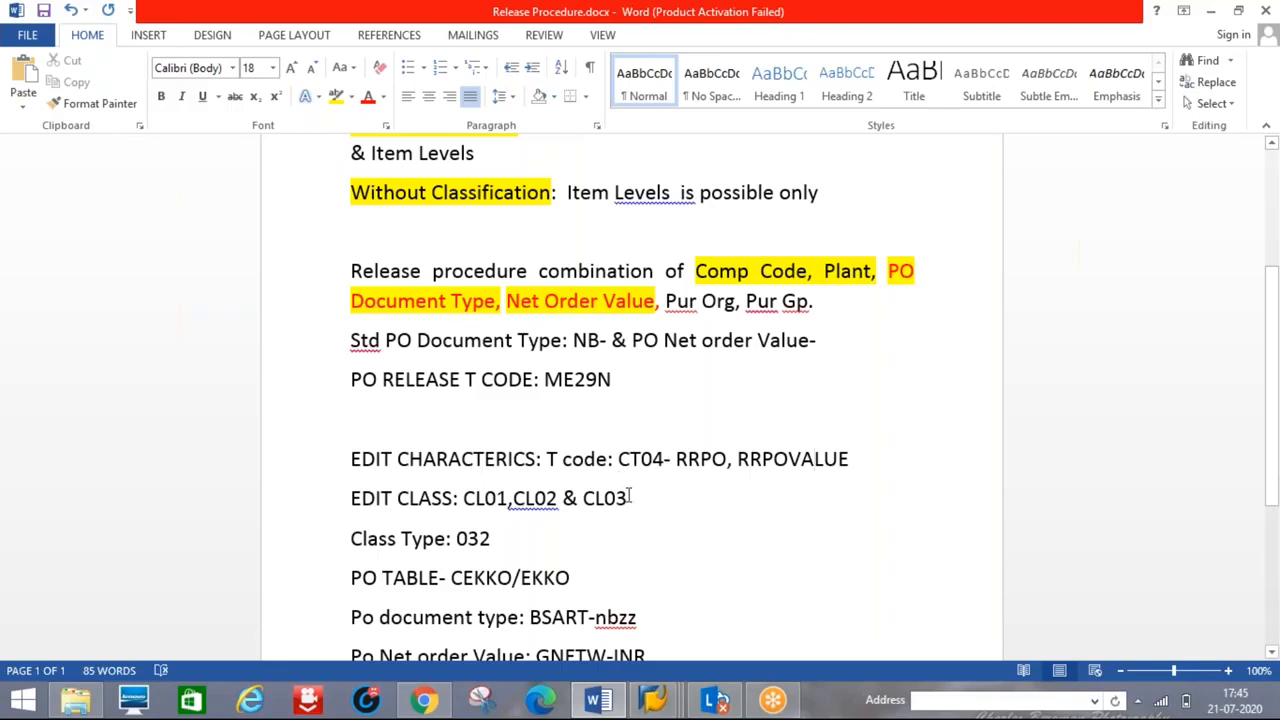
key(alt+Tab)
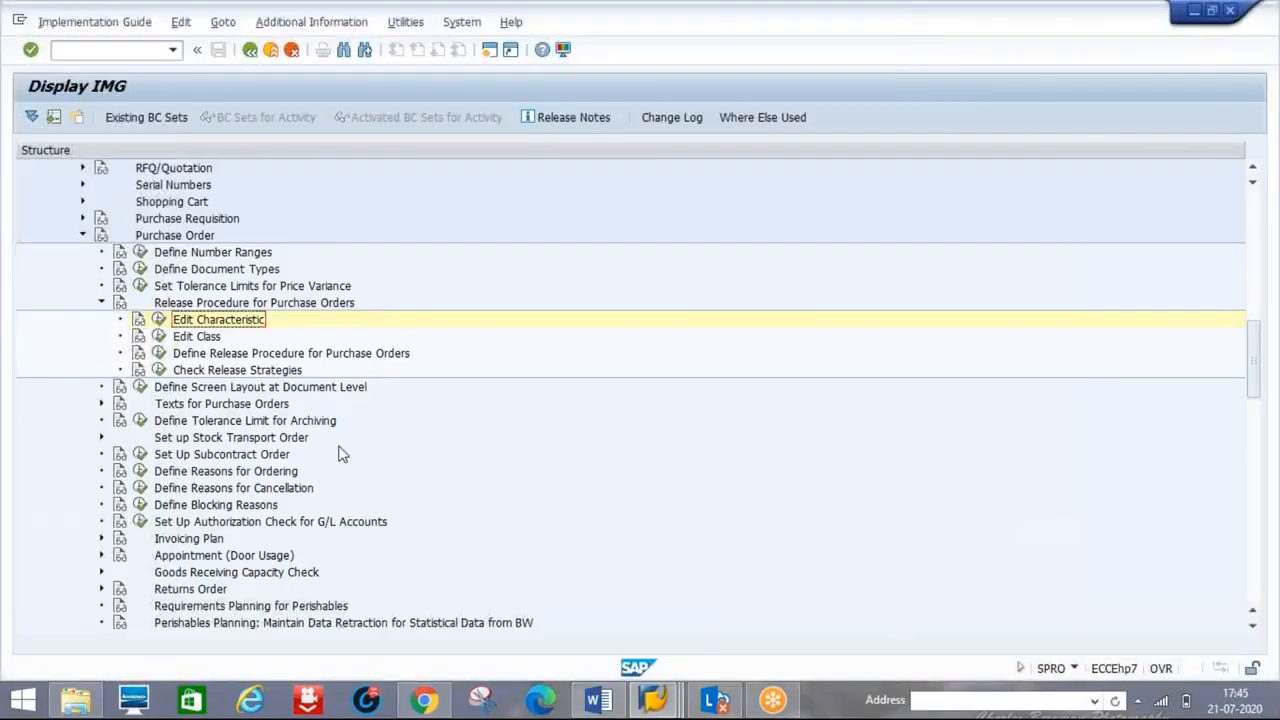
click(158, 320)
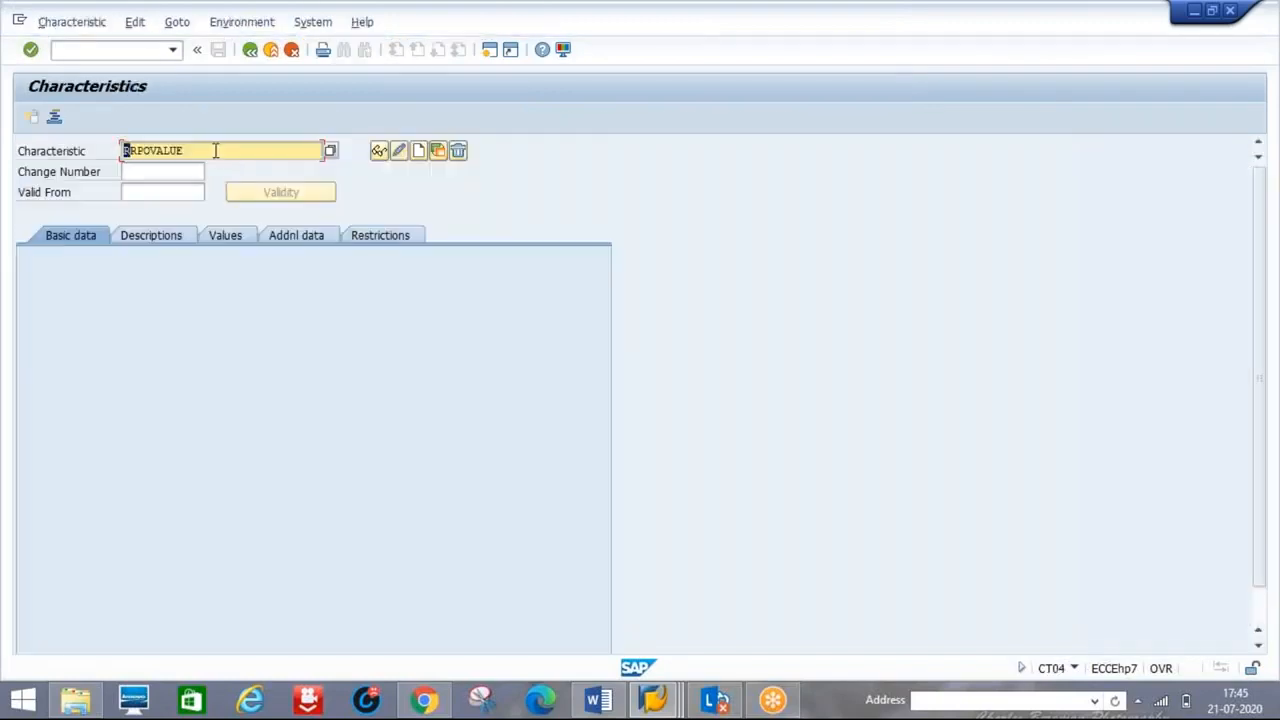
click(397, 152)
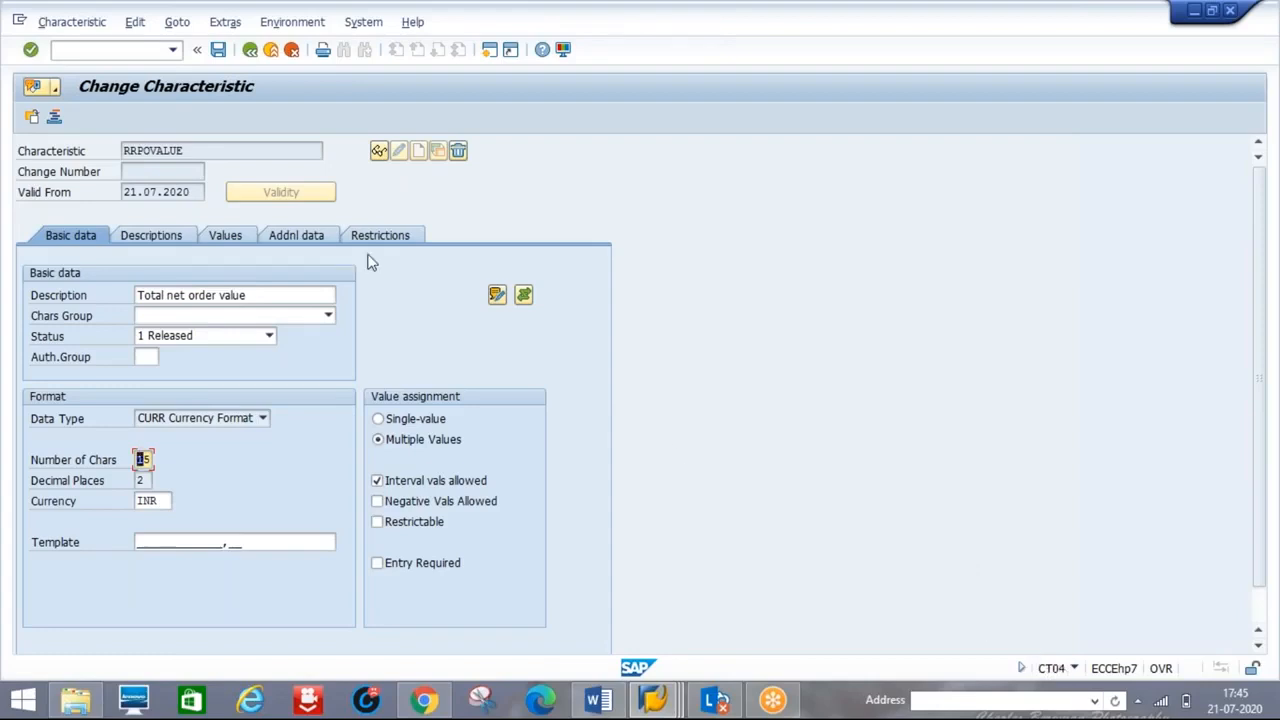
click(251, 50)
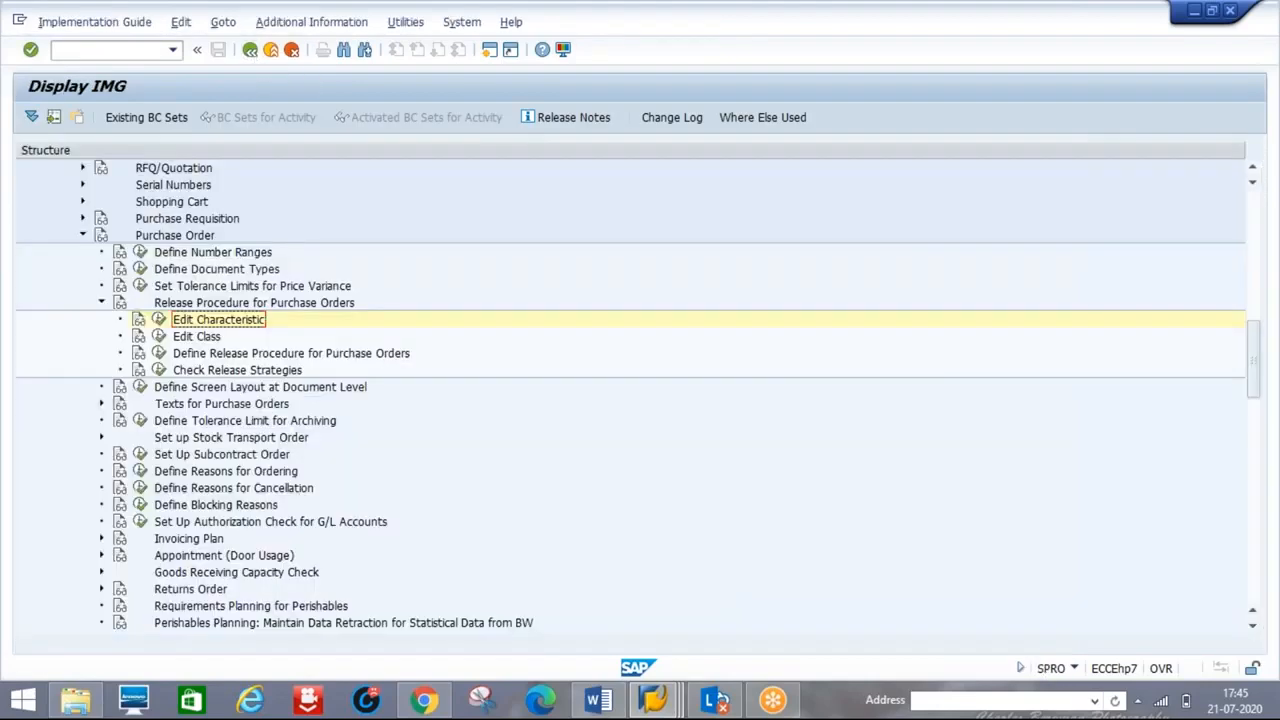
- Enter class name RRPOCLASS in Edit Class and start creating it
click(158, 338)
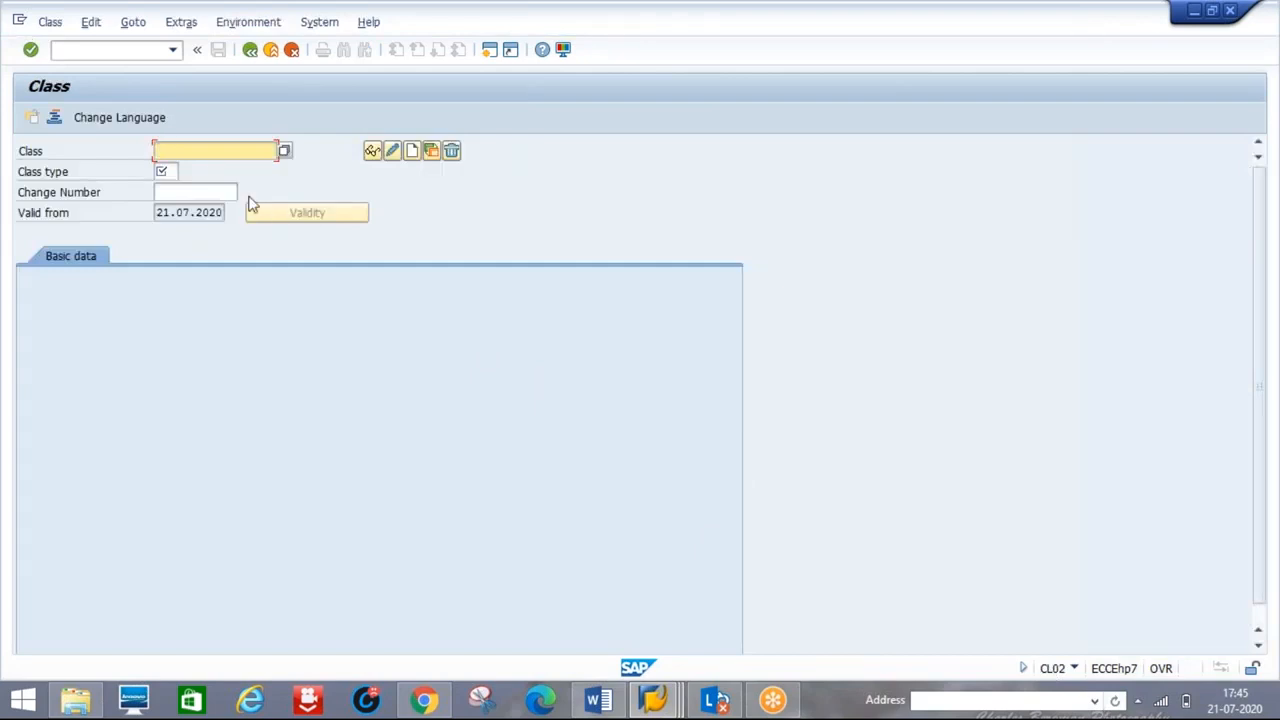
text(RRPOCLASS)
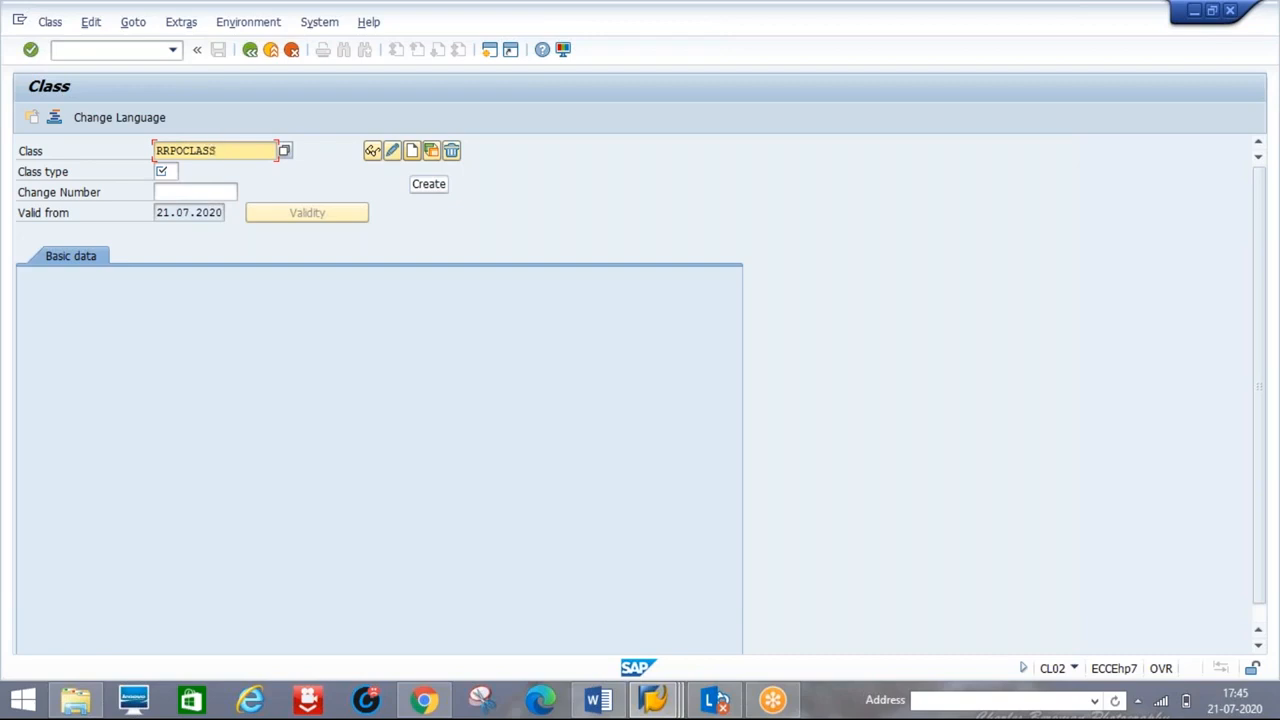
click(411, 150)
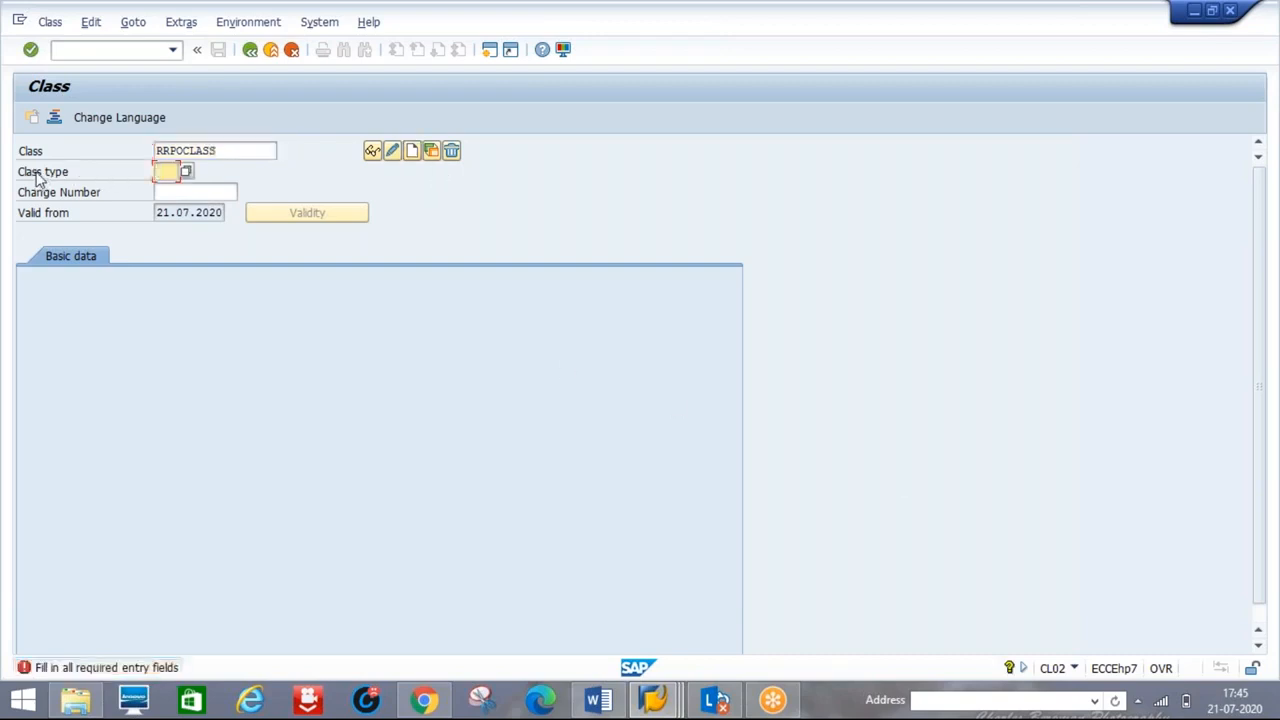
- Choose class type 032 Release strategy from the F4 list and create the class
text(032)
click(186, 173)
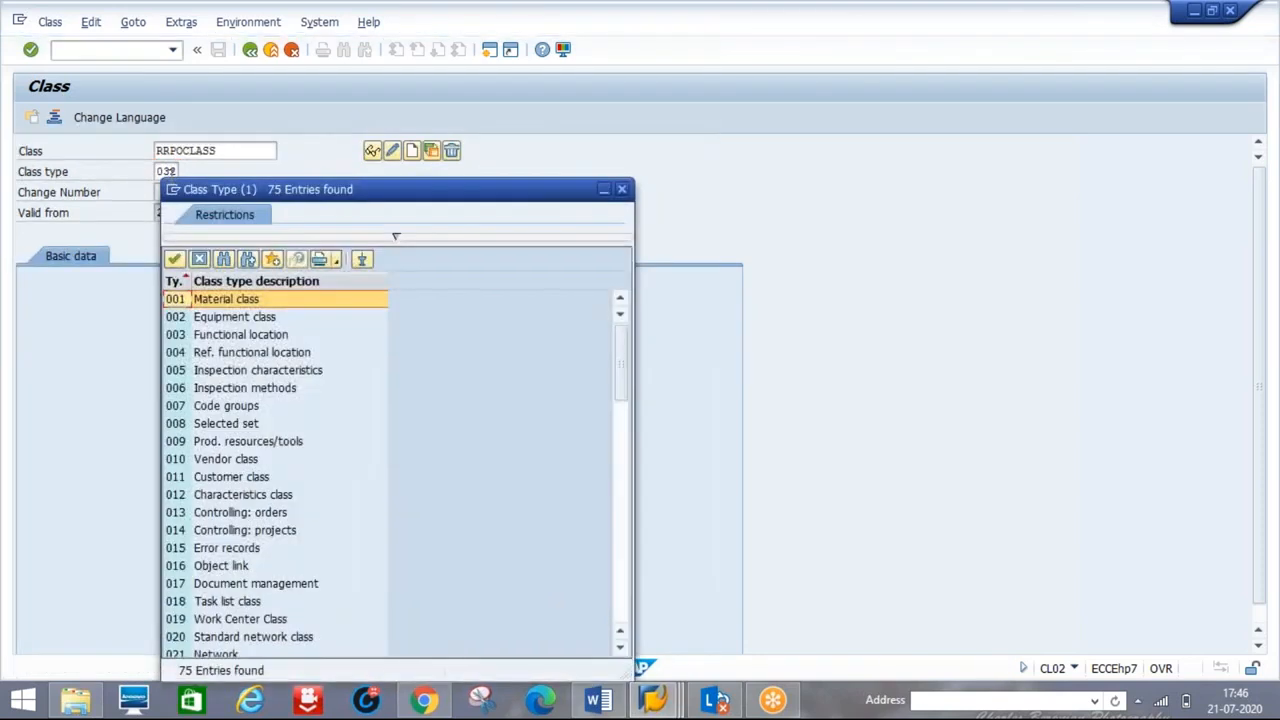
click(620, 583)
click(235, 427)
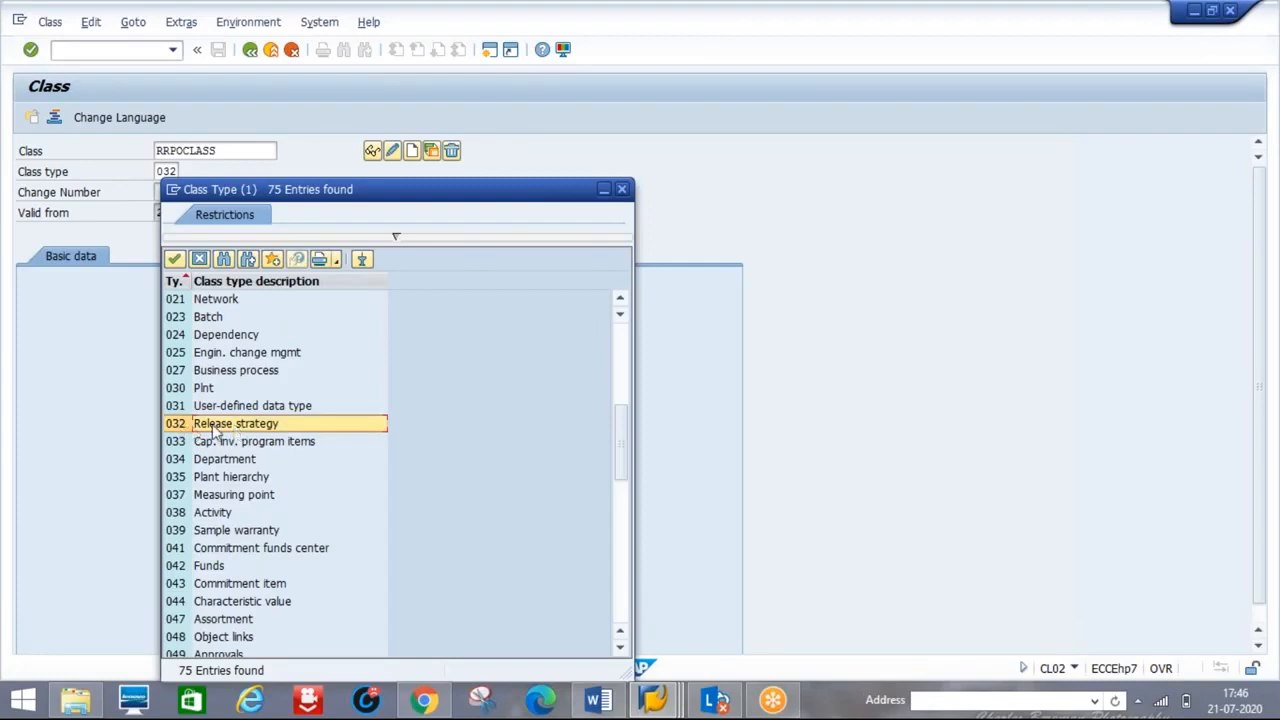
double_click(231, 425)
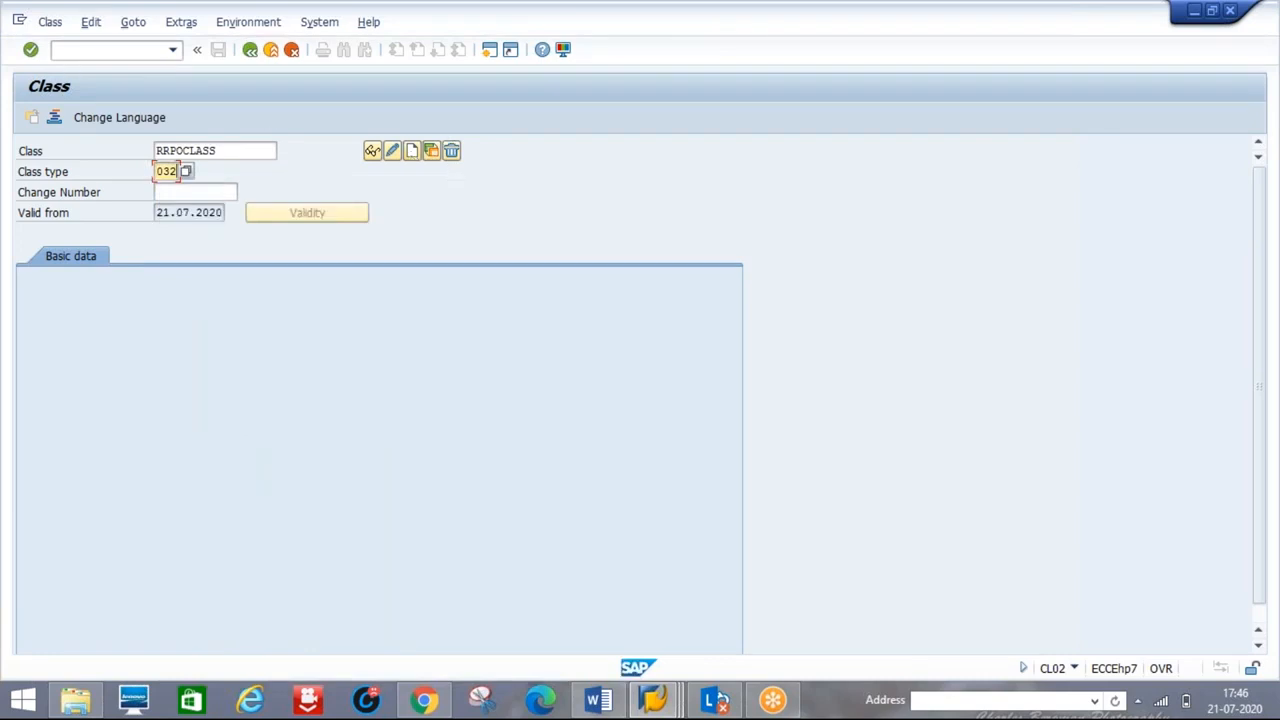
click(411, 151)
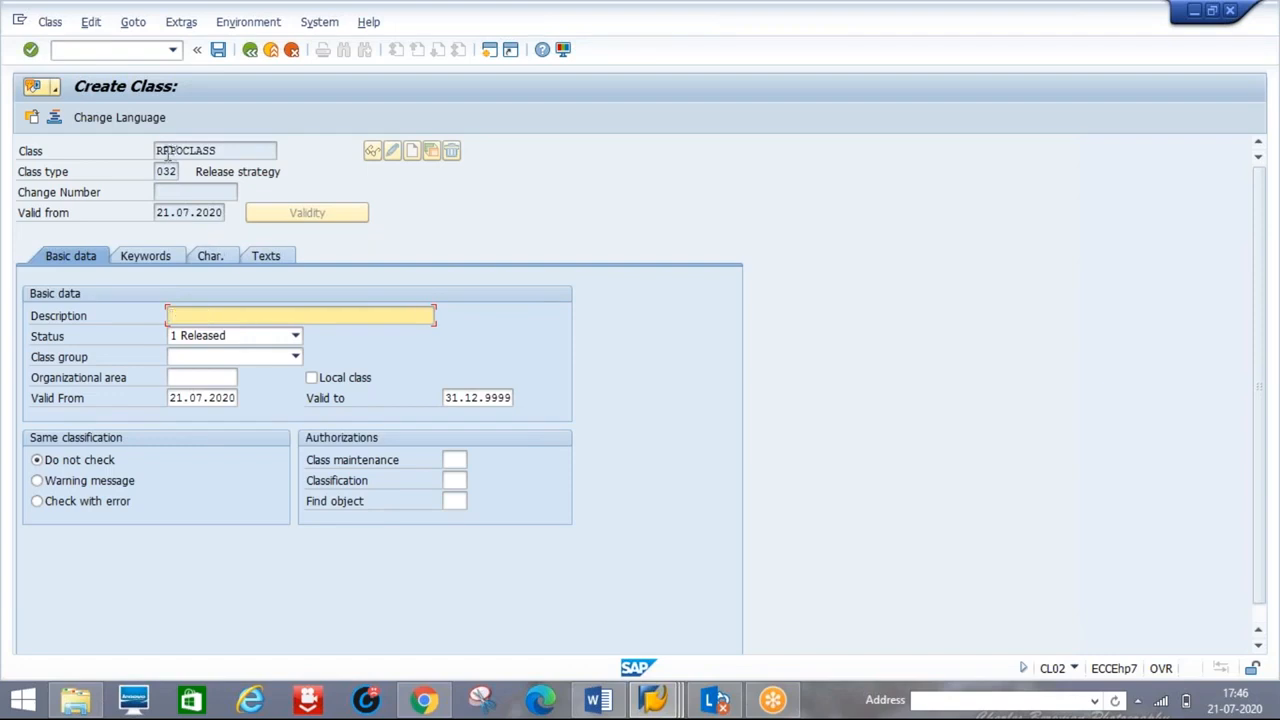
- Enter RRPOCLASS in the class basic data and check the characteristic names in the Word notes
text(RRPOCLASS)
click(207, 256)
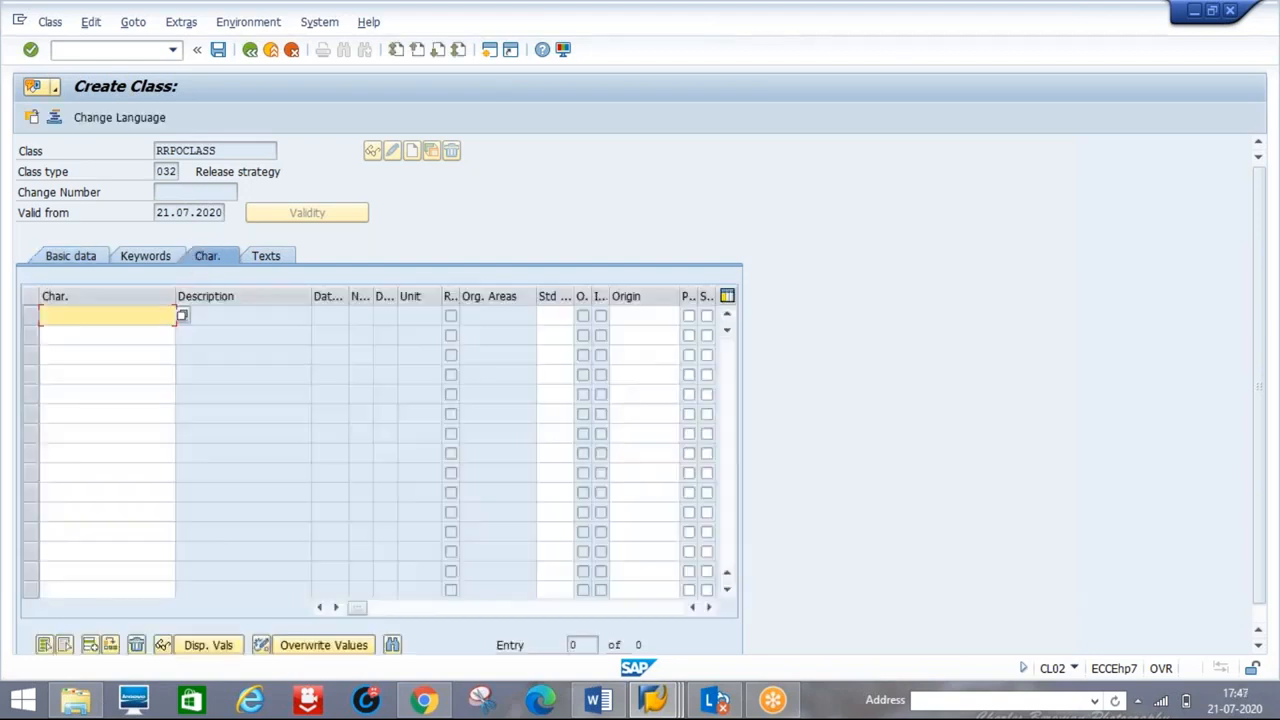
click(618, 703)
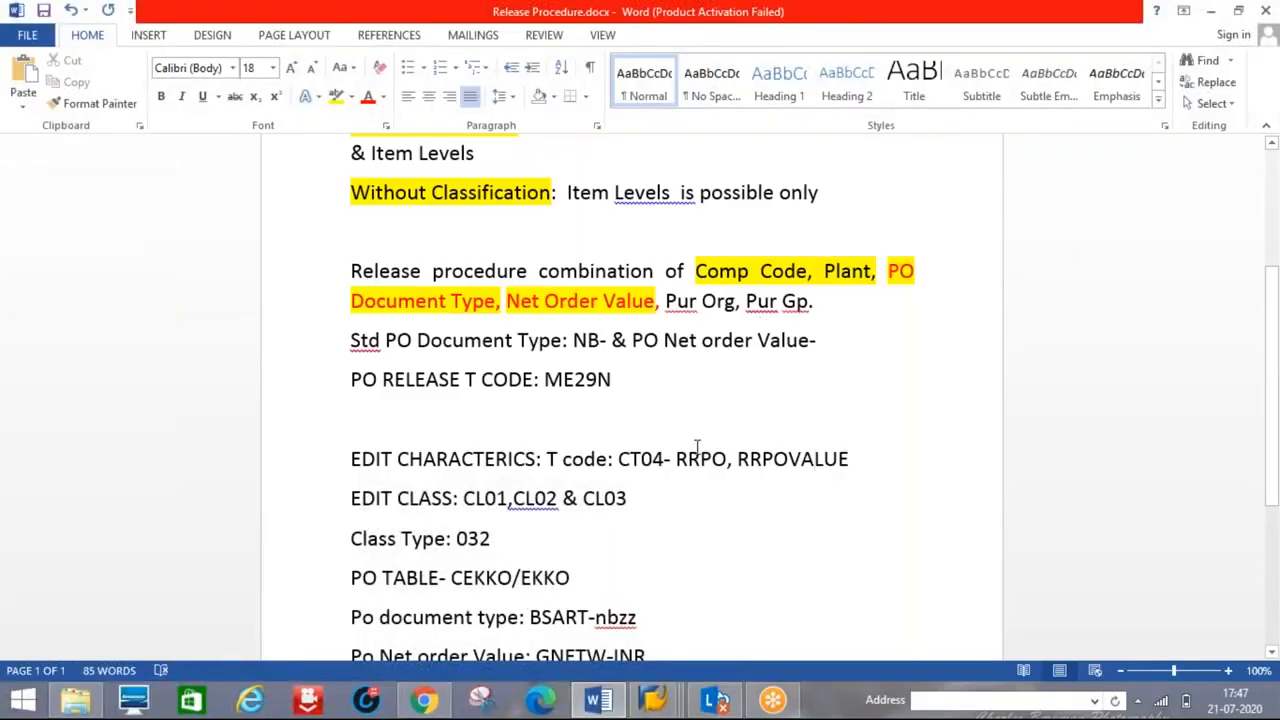
click(804, 459)
key(alt+Tab)
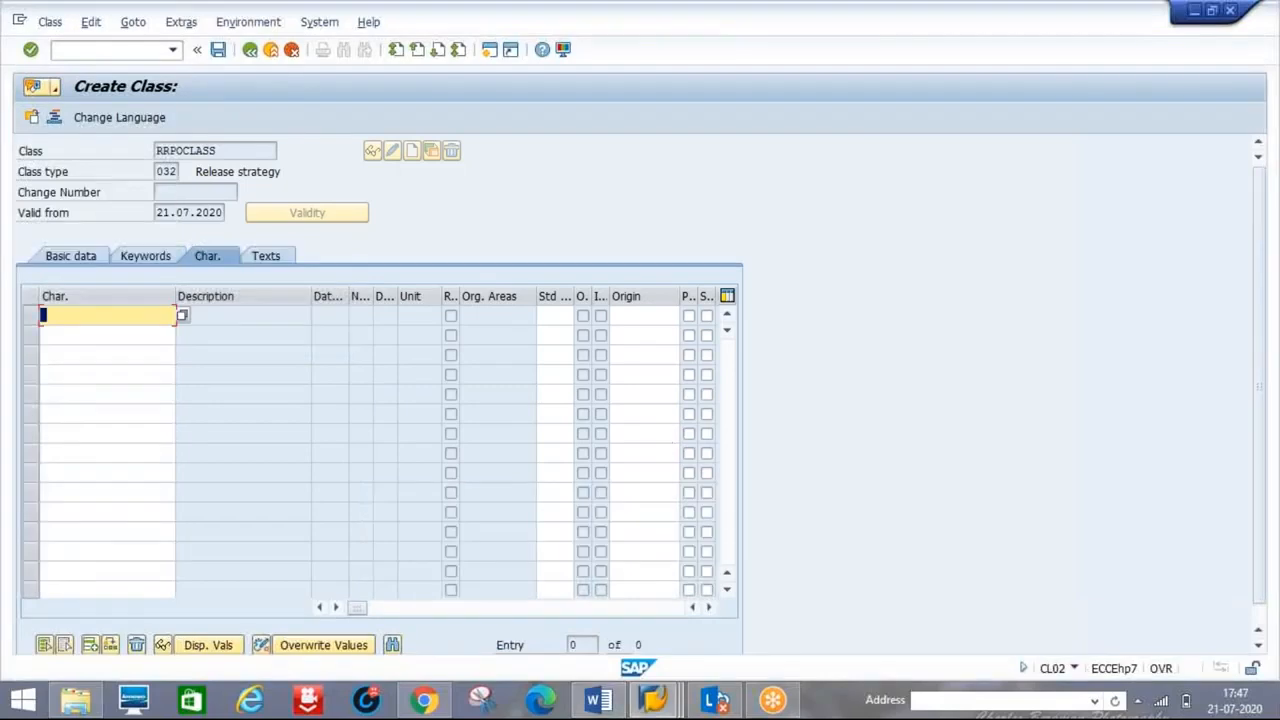
- Assign characteristics RRPO and RRPOVALUE on the Char. tab and save class RRPOCLASS
text(RRPO)
key(Tab)
key(Tab)
key(Tab)
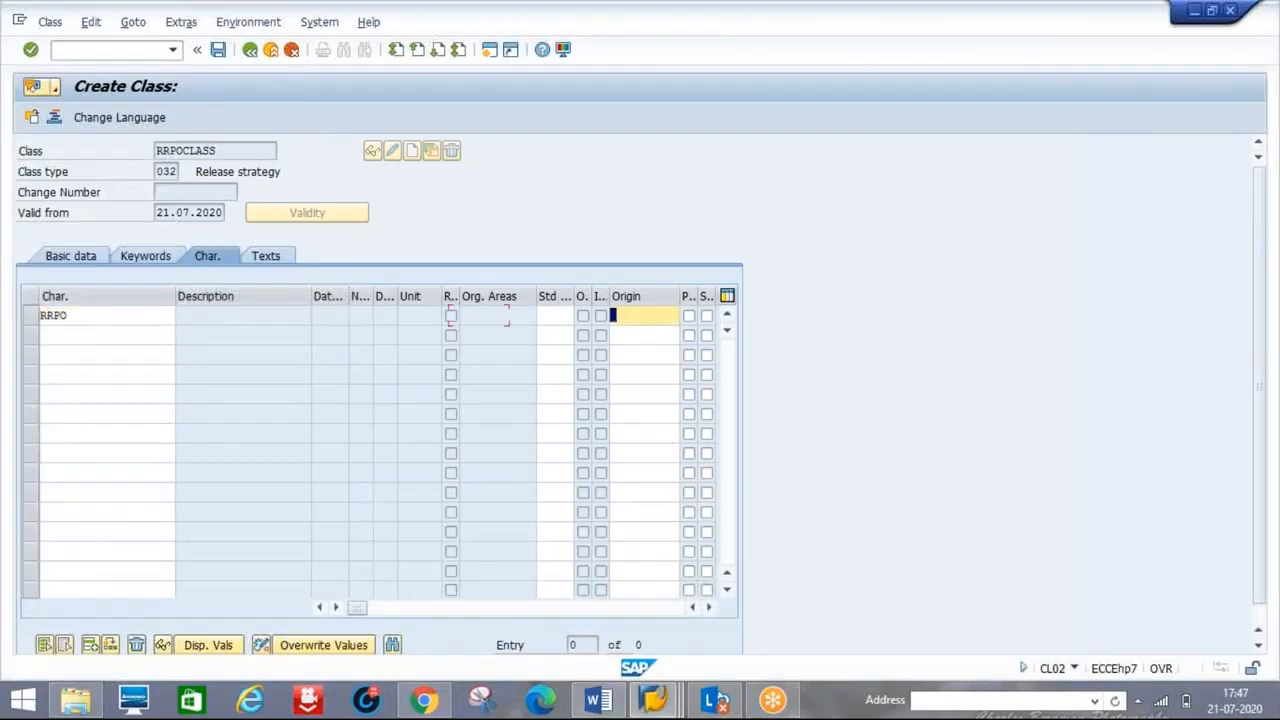
key(Tab)
key(Tab)
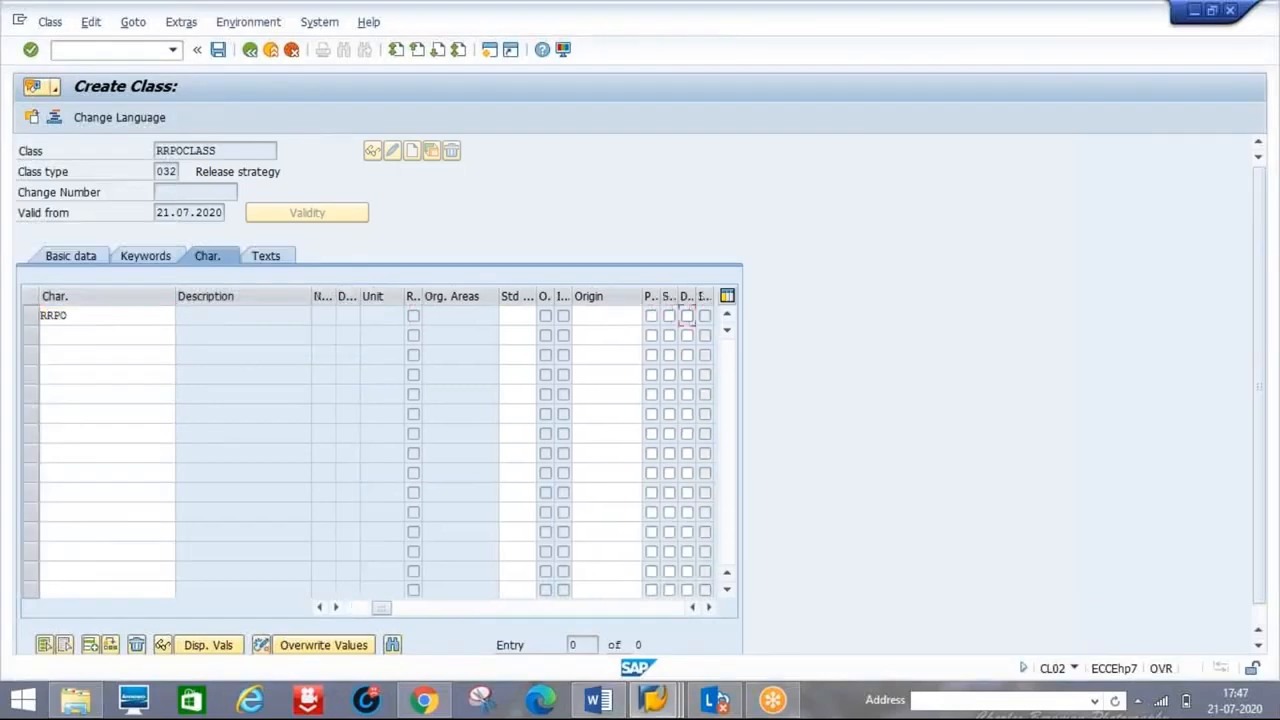
click(63, 334)
text(RRPO)
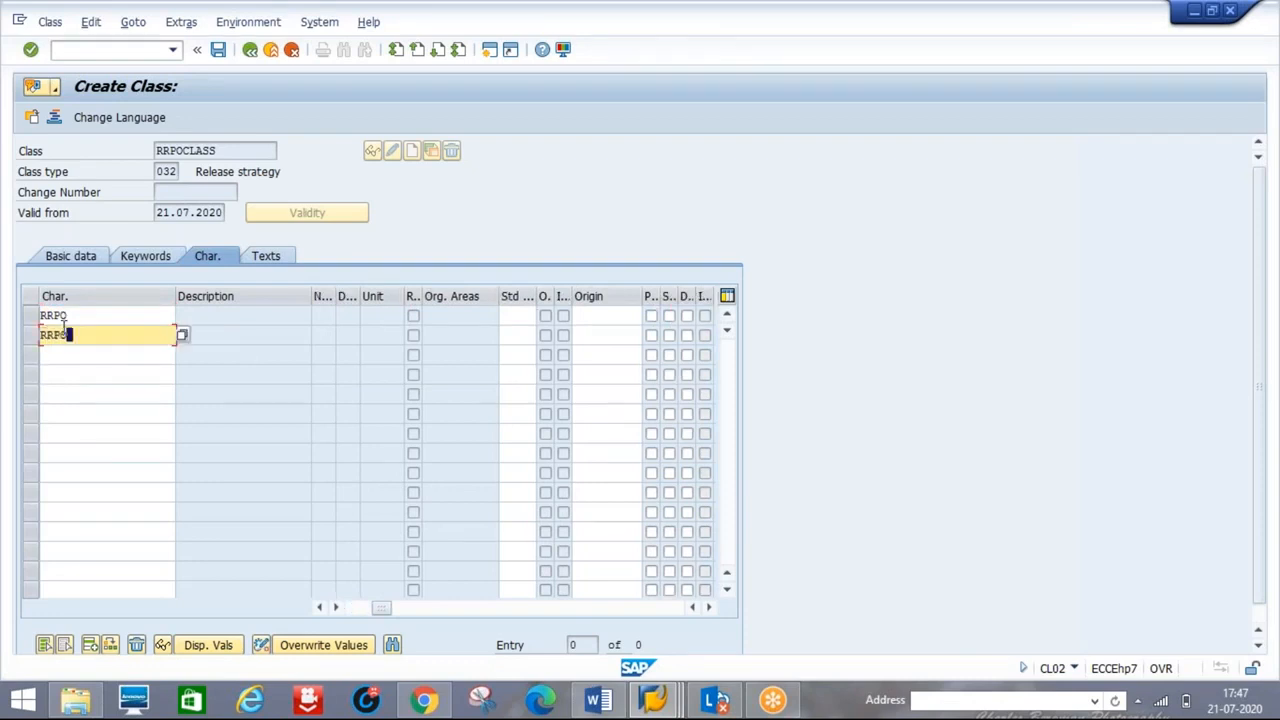
text(VALUE)
key(Return)
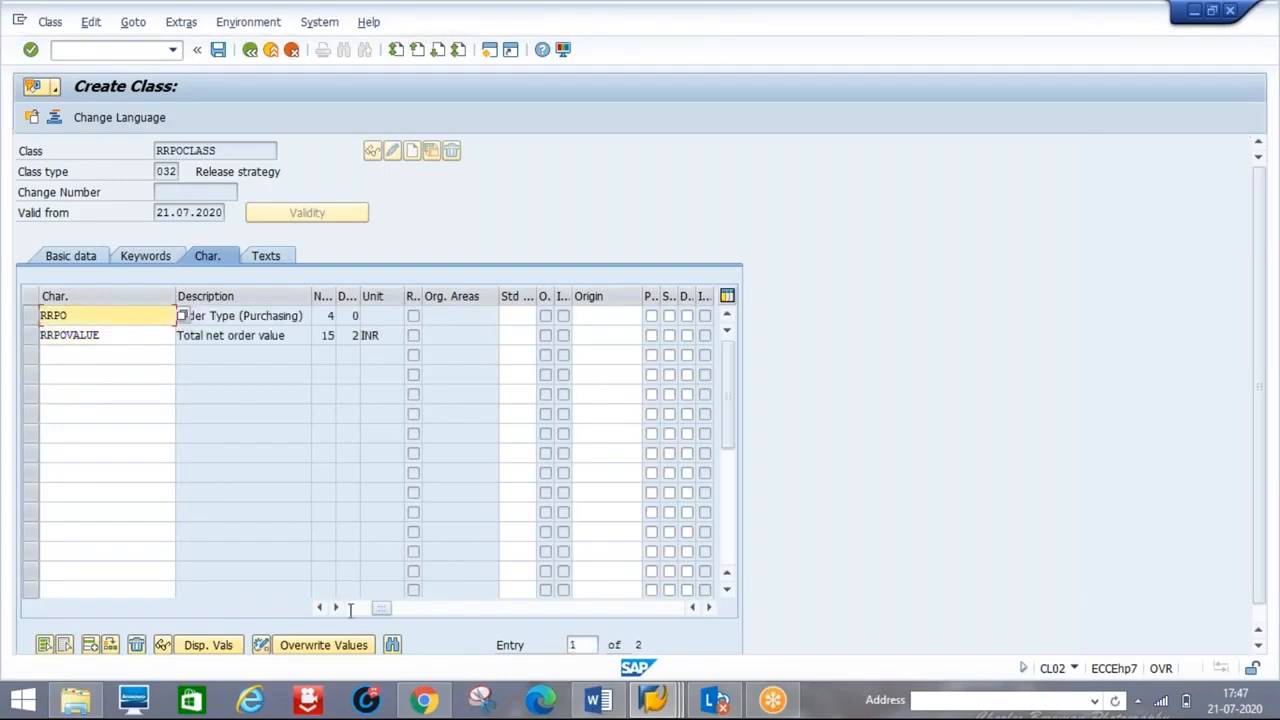
click(352, 607)
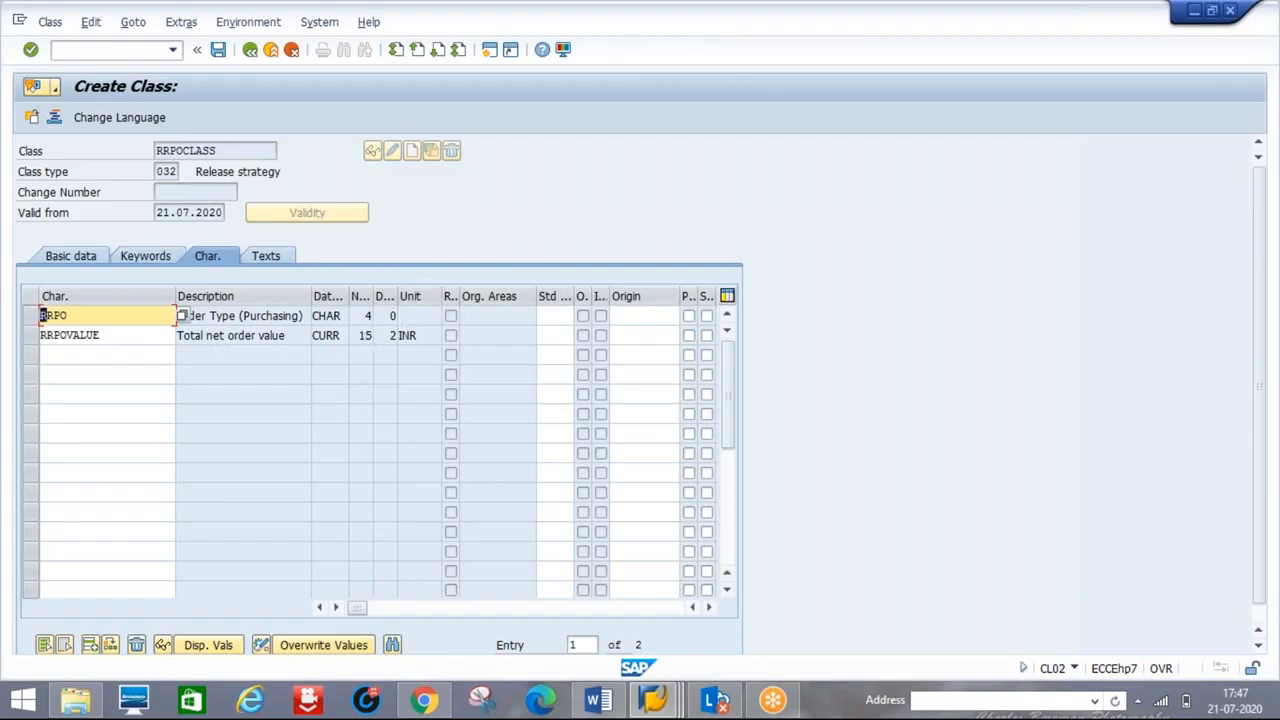
click(219, 50)
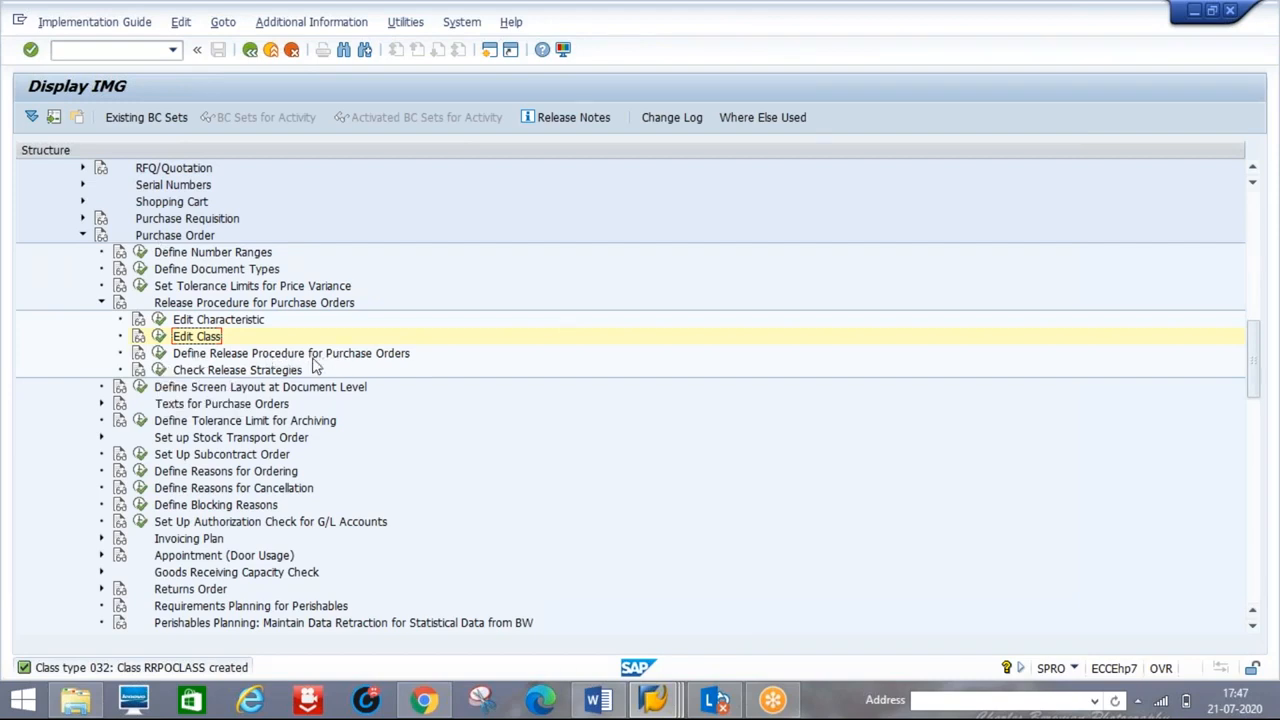
- Open the Choose Activity list for Define Release Procedure for Purchase Orders
click(159, 355)
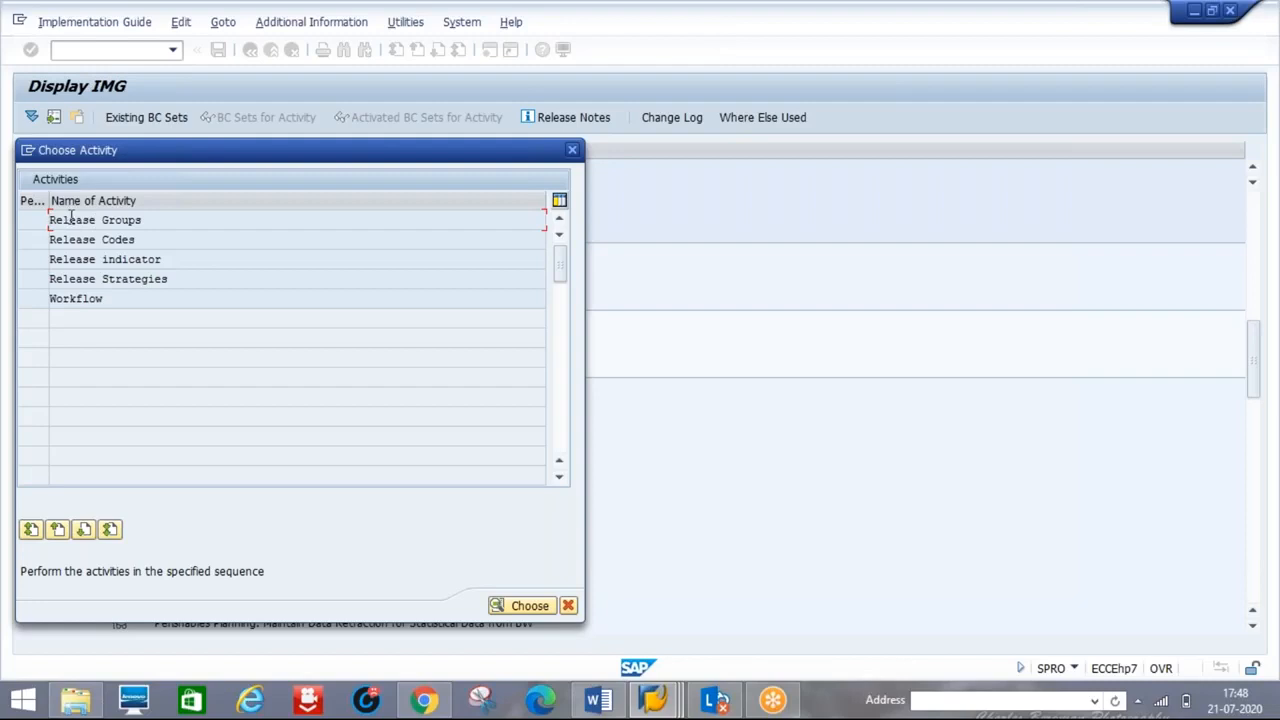
- Delete both existing release groups, including SH with class SHAB1, and save under a customizing request
double_click(71, 215)
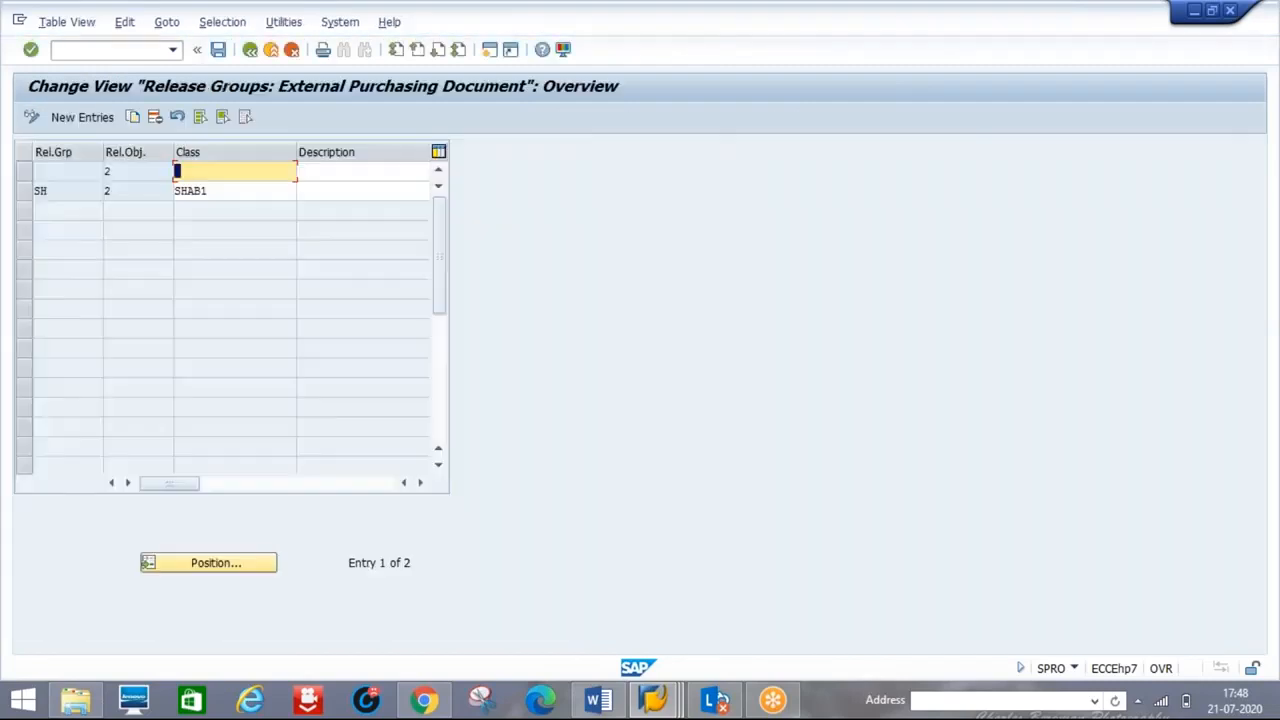
click(25, 172)
click(25, 190)
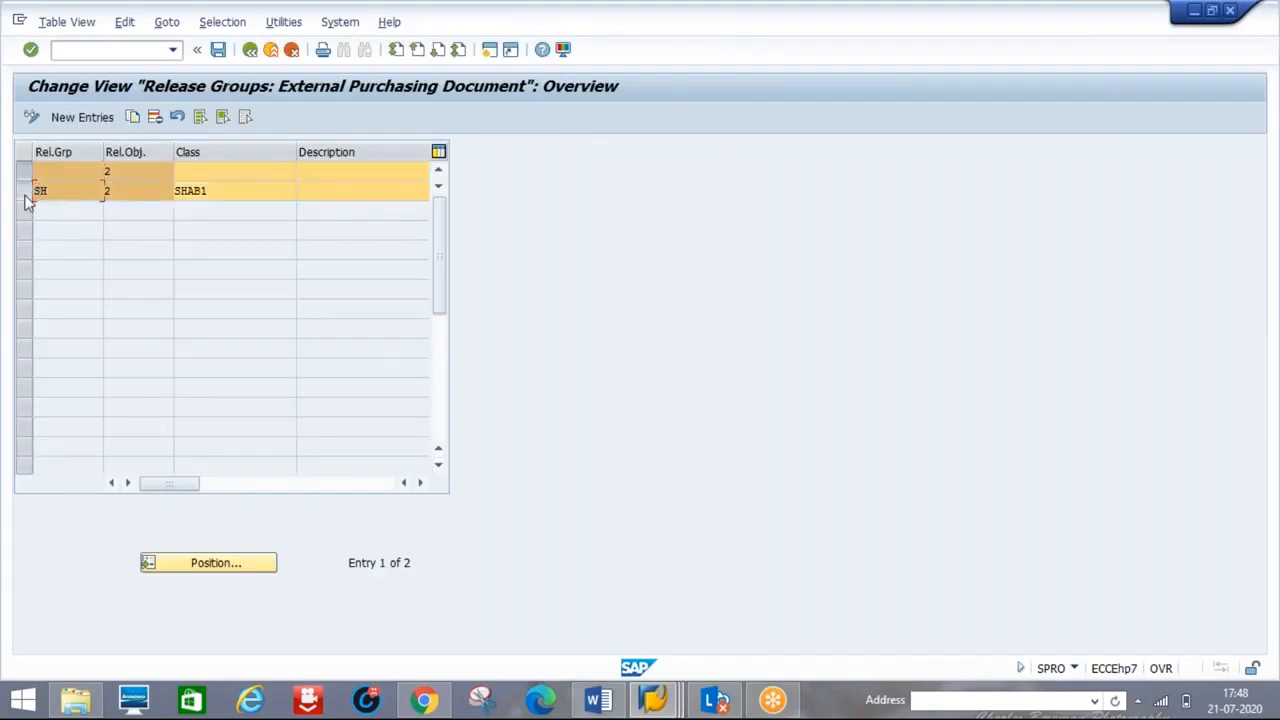
click(154, 117)
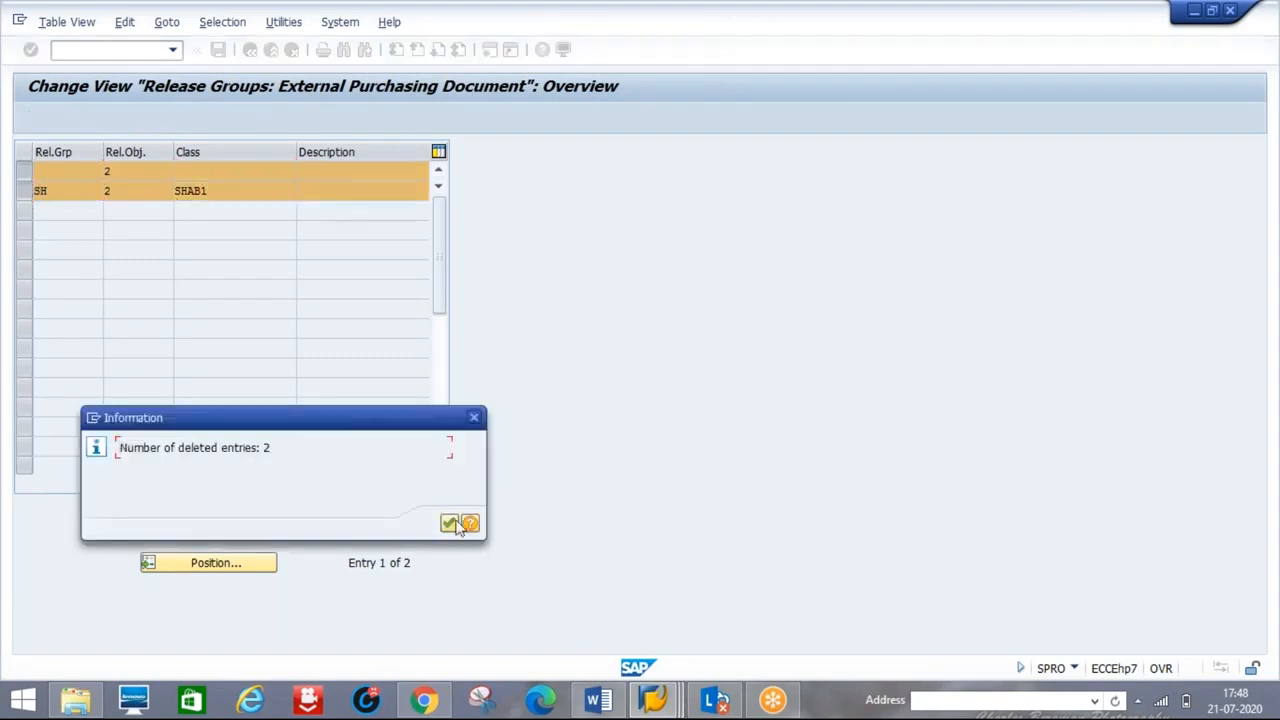
click(451, 524)
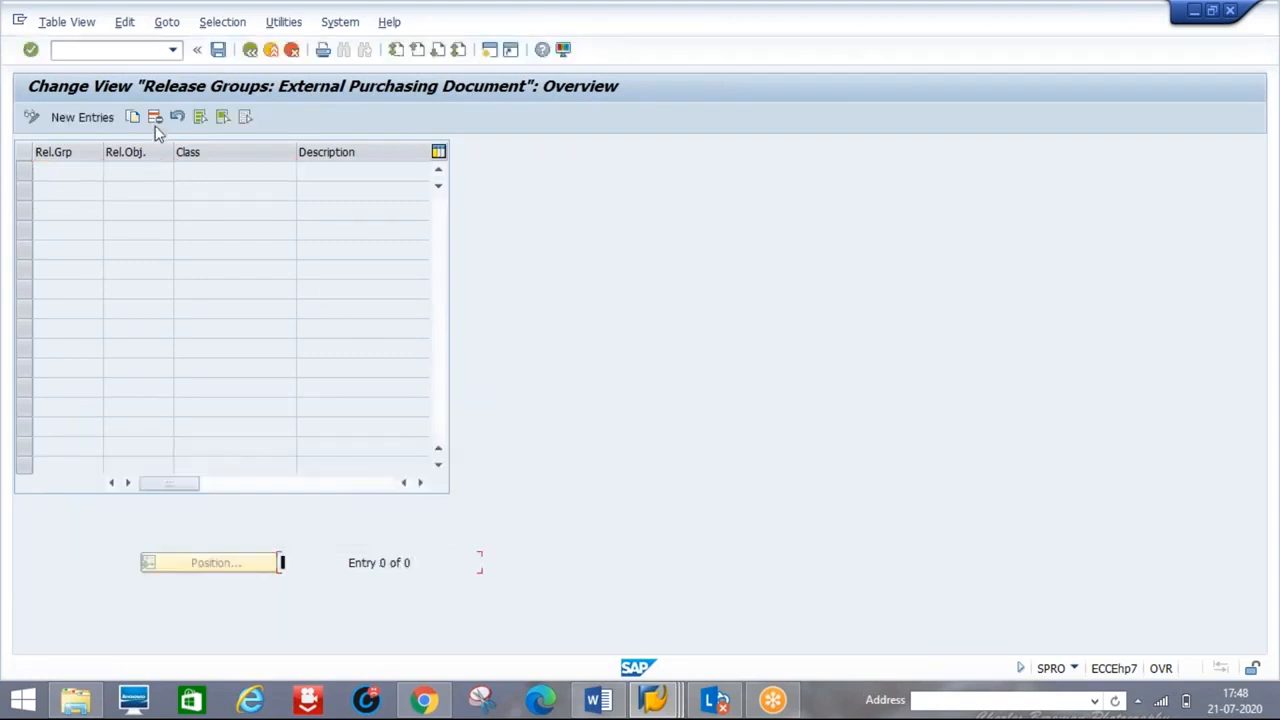
click(218, 51)
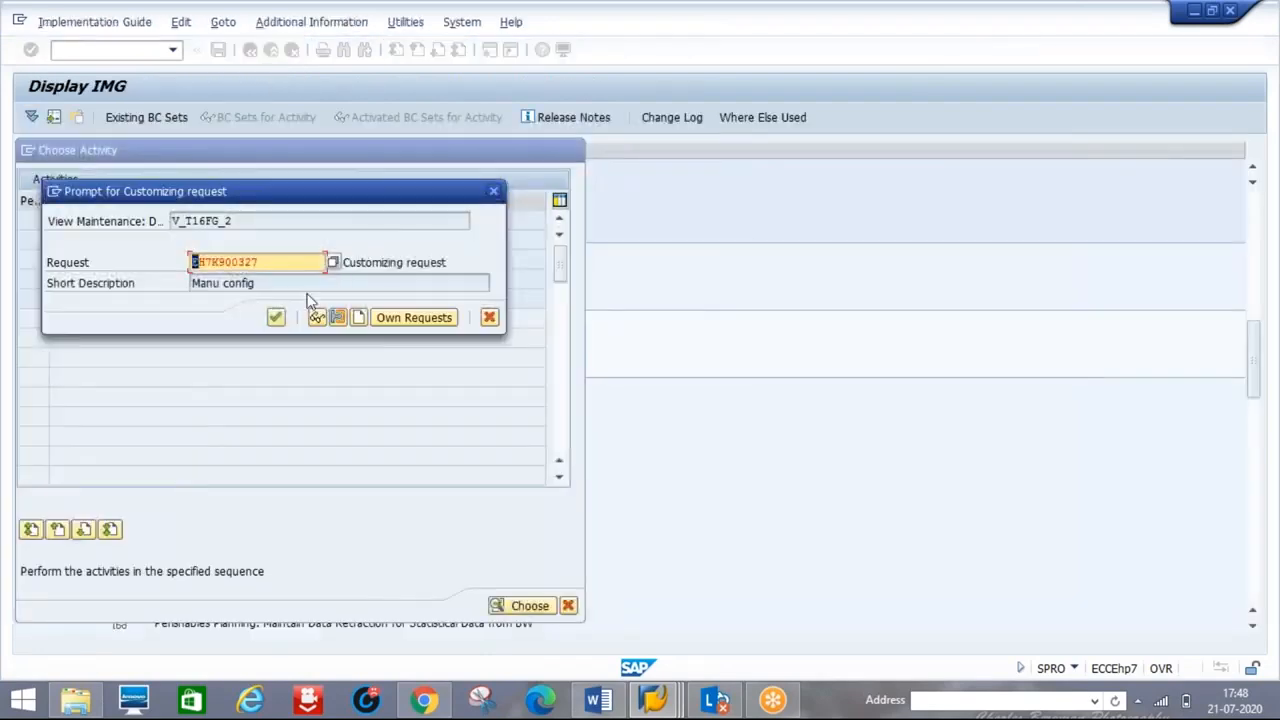
click(276, 317)
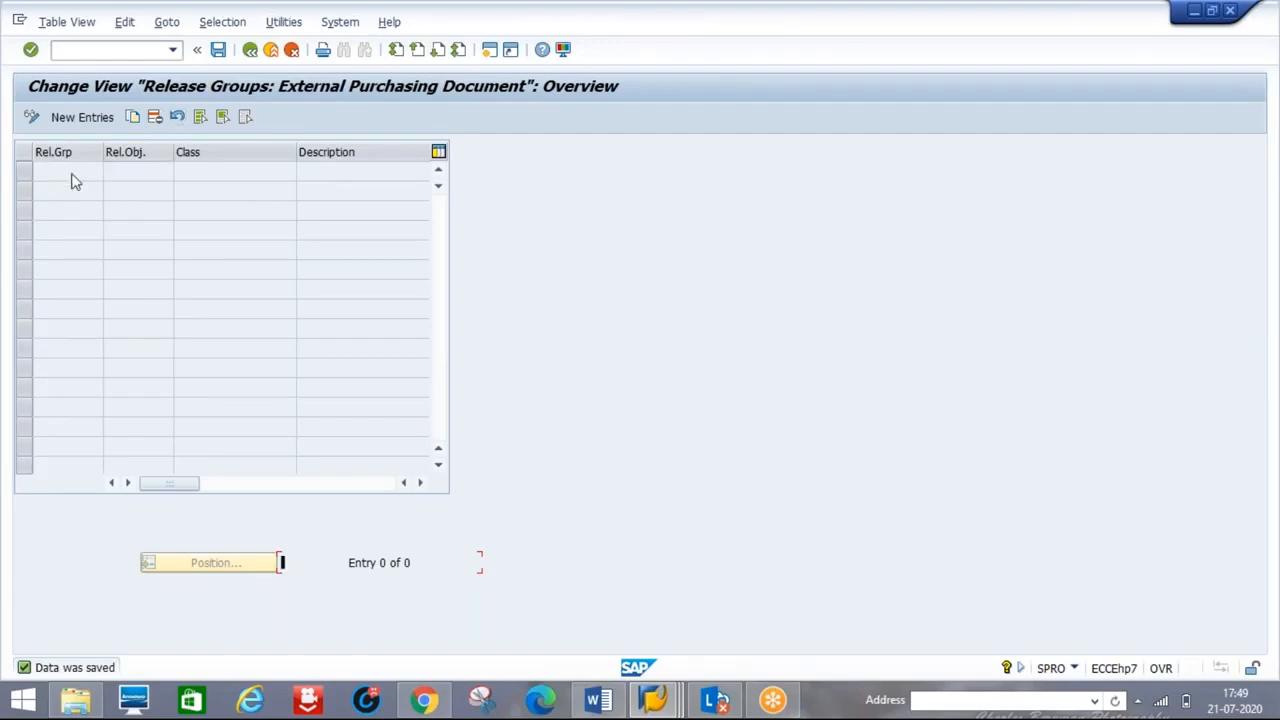
- Create release group AA with class RRPOCLASS for release object 2 and save it
click(82, 118)
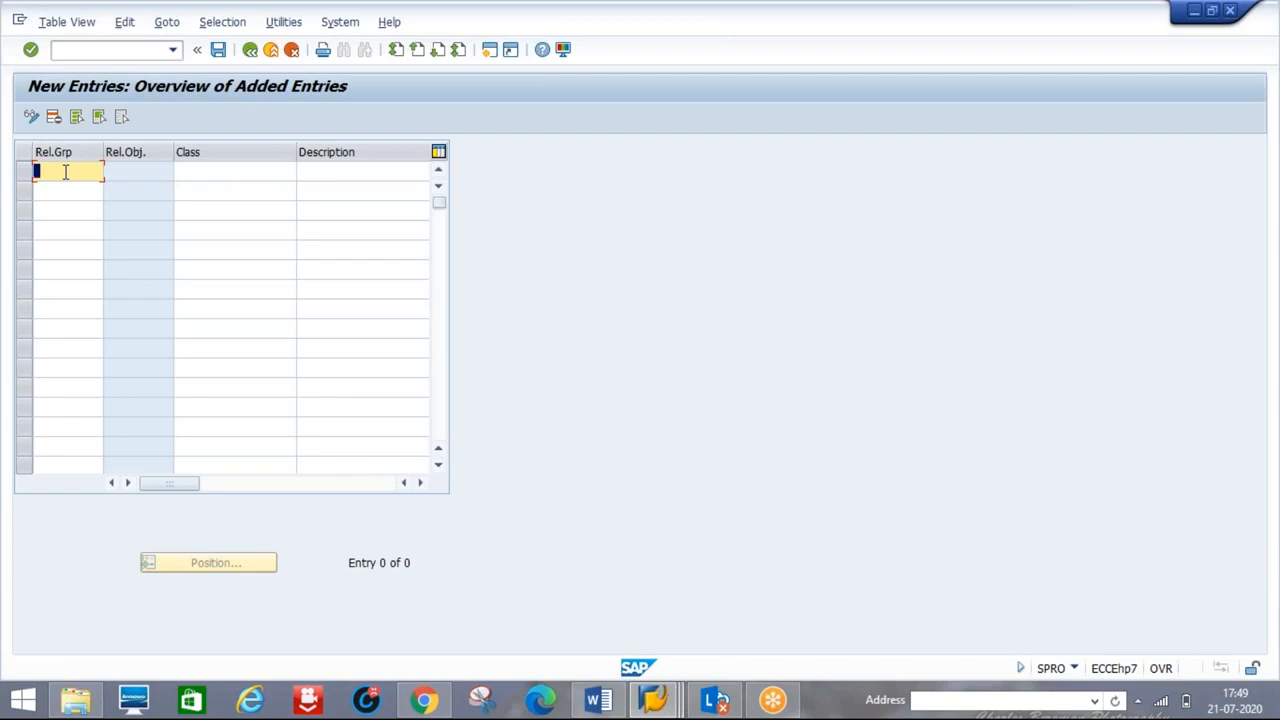
text(AA)
key(Tab)
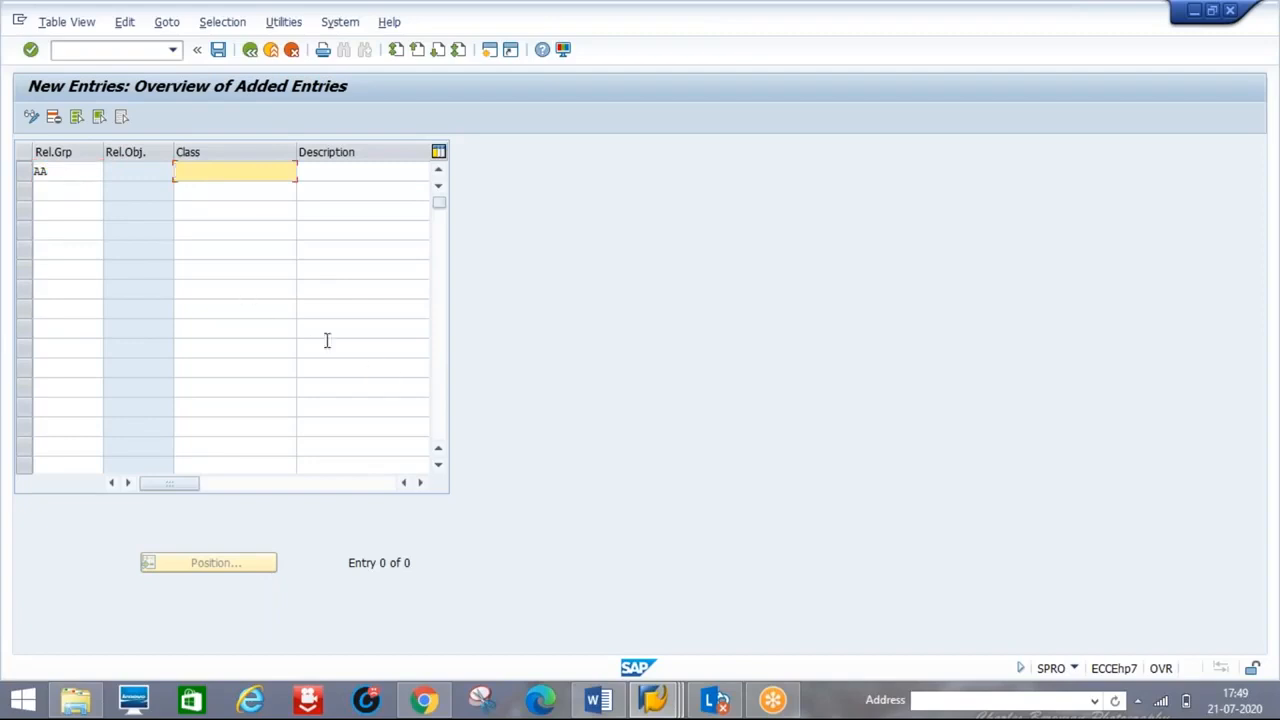
mouse_move(598, 700)
click(565, 537)
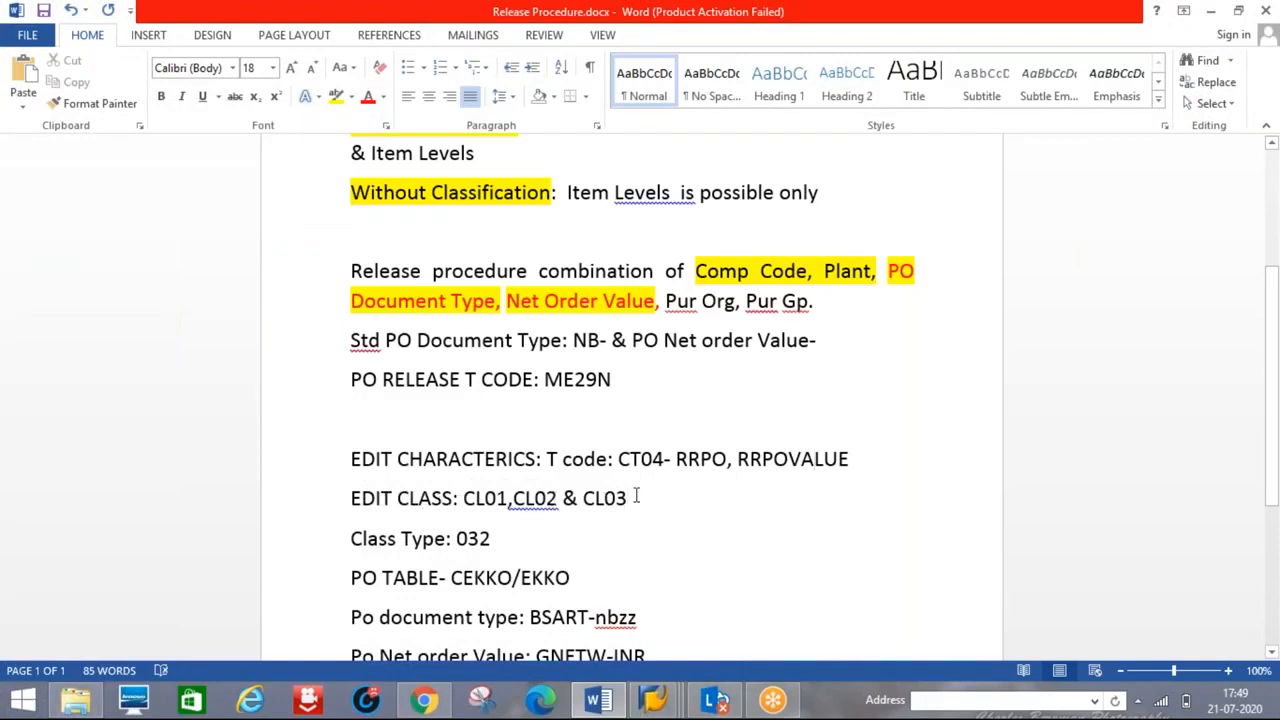
key(alt+Tab)
text(RR)
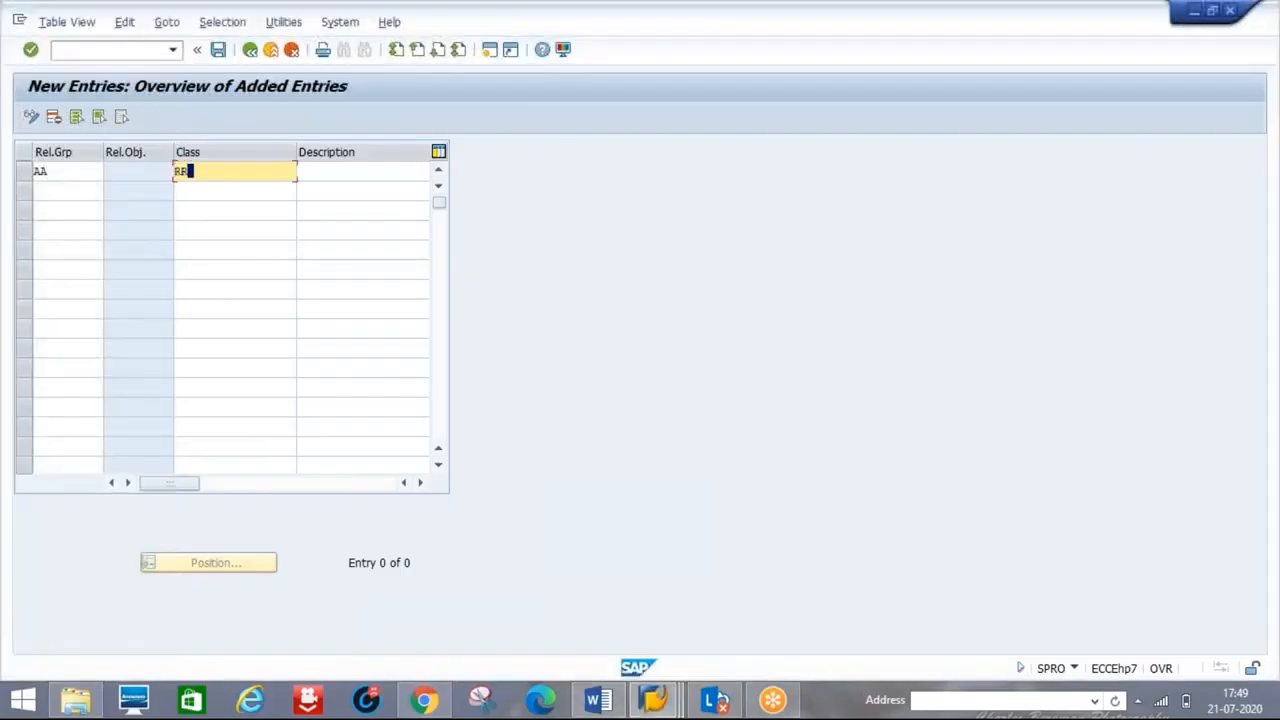
text(POCLASS)
key(Return)
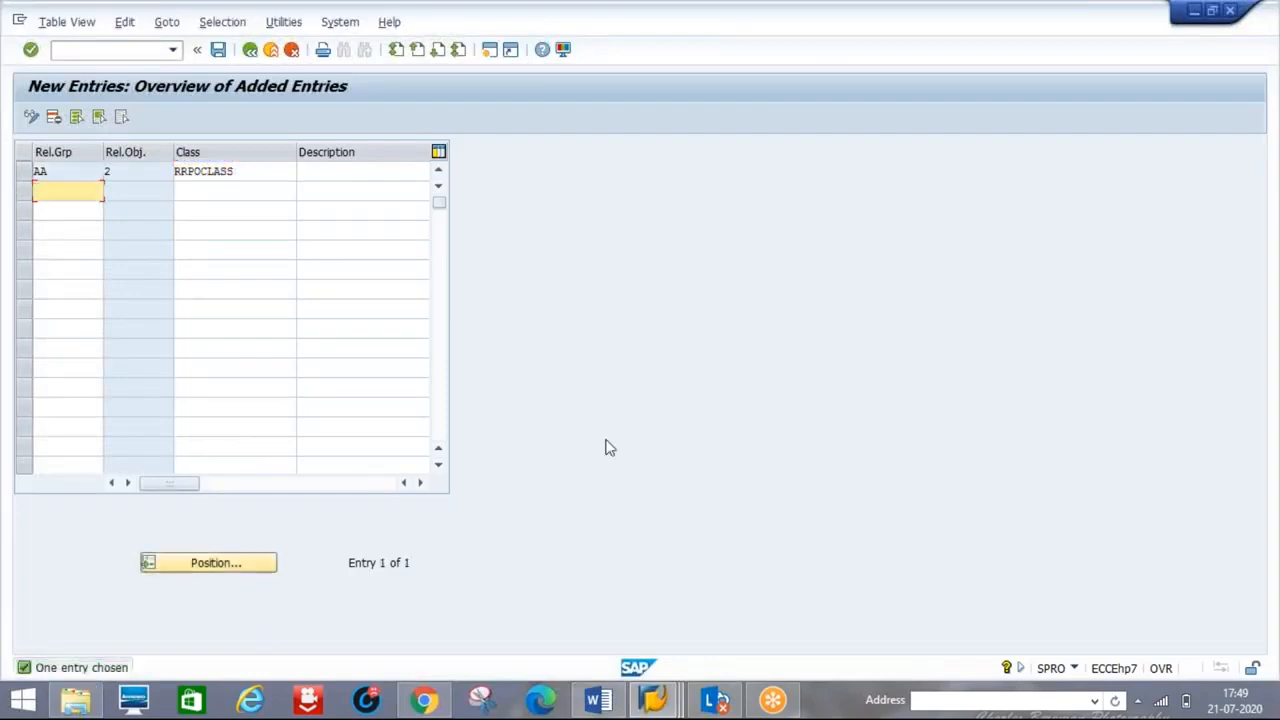
click(218, 49)
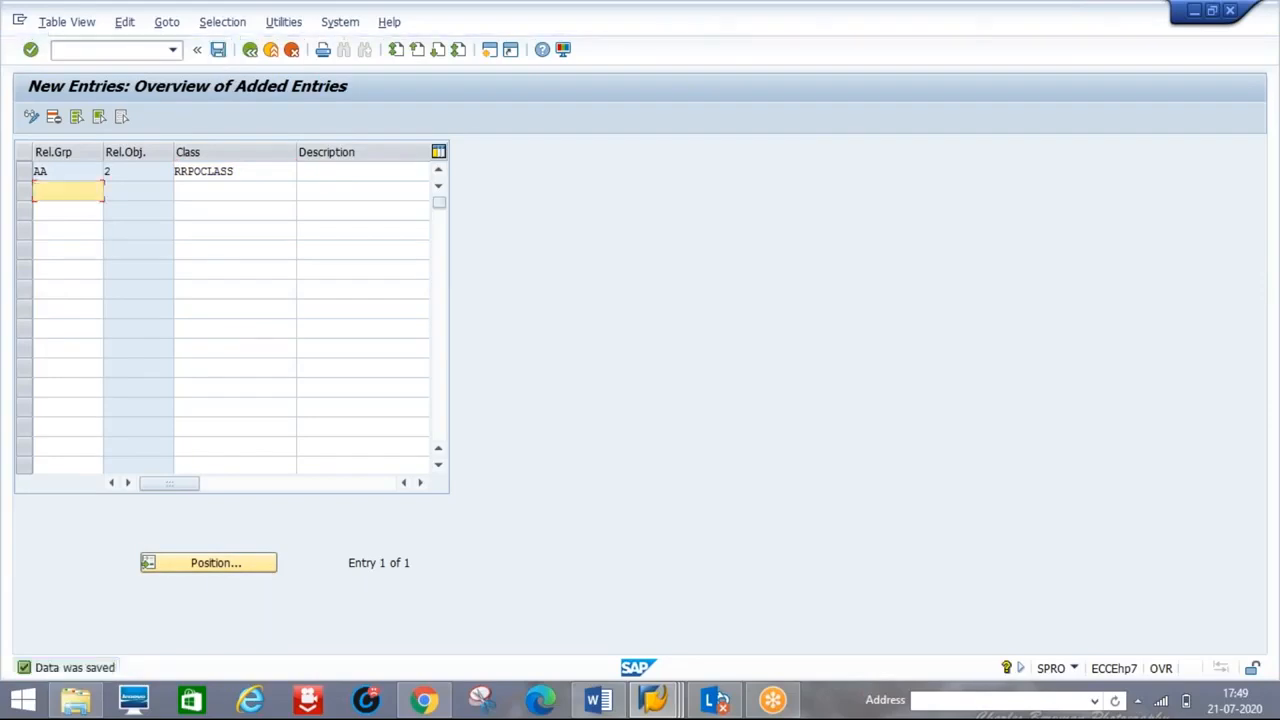
click(250, 49)
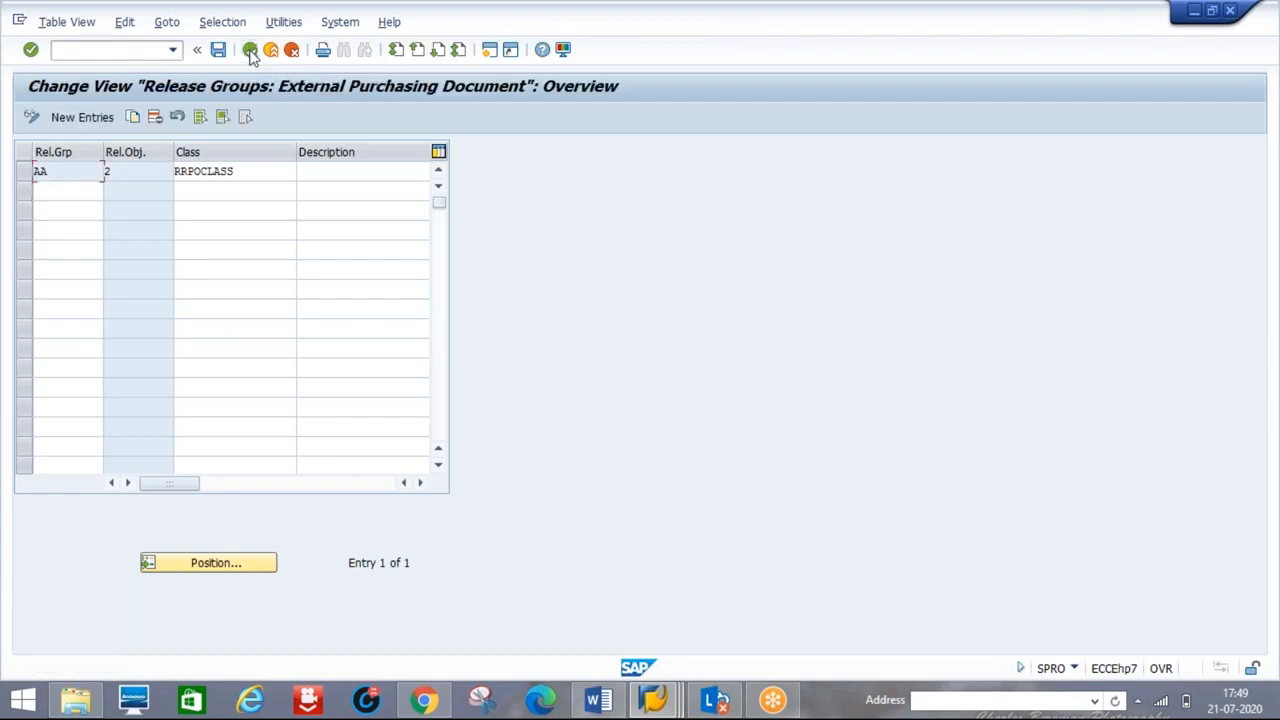
click(250, 49)
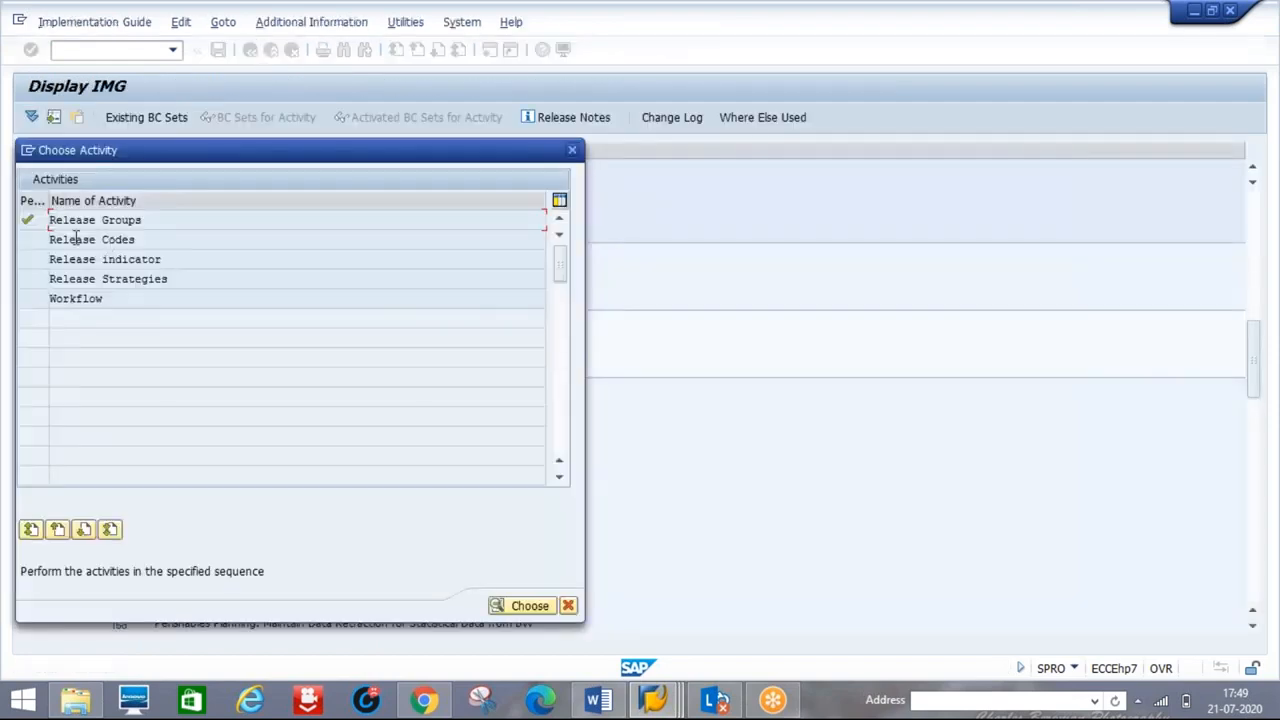
- Open Release Codes and enter code 01 'pur manager' for group AA
click(79, 239)
double_click(79, 239)
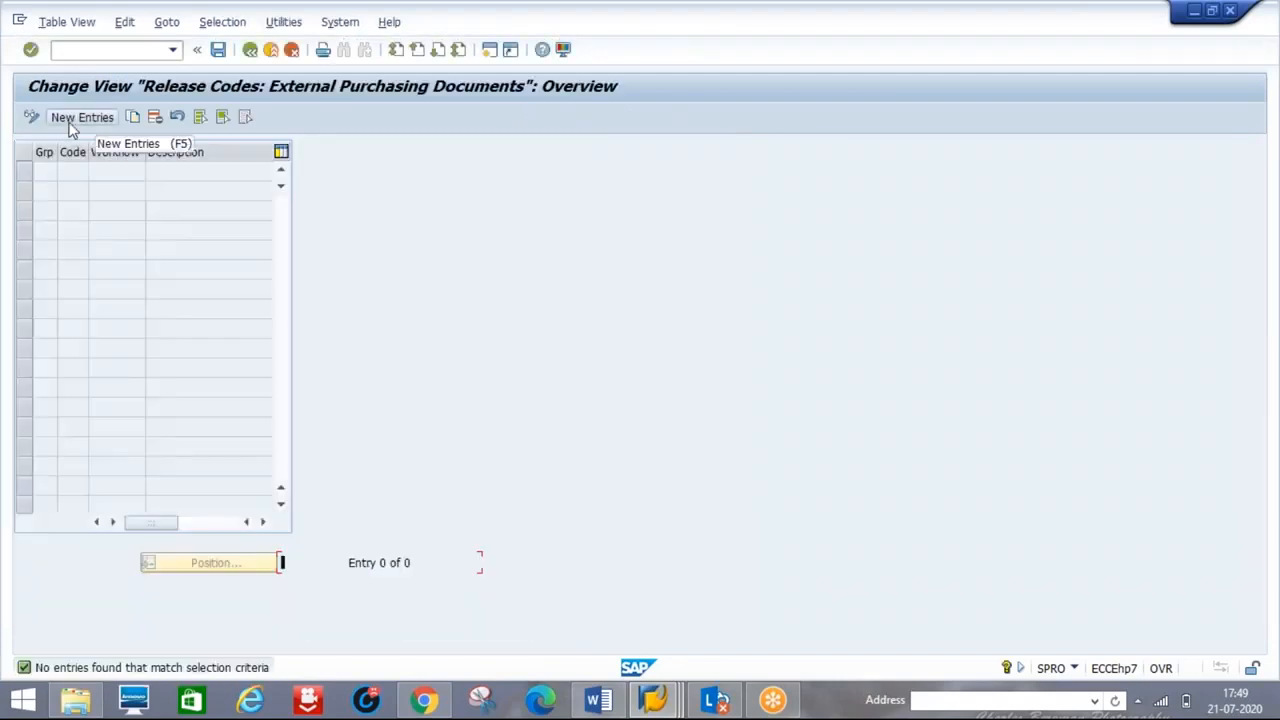
click(70, 122)
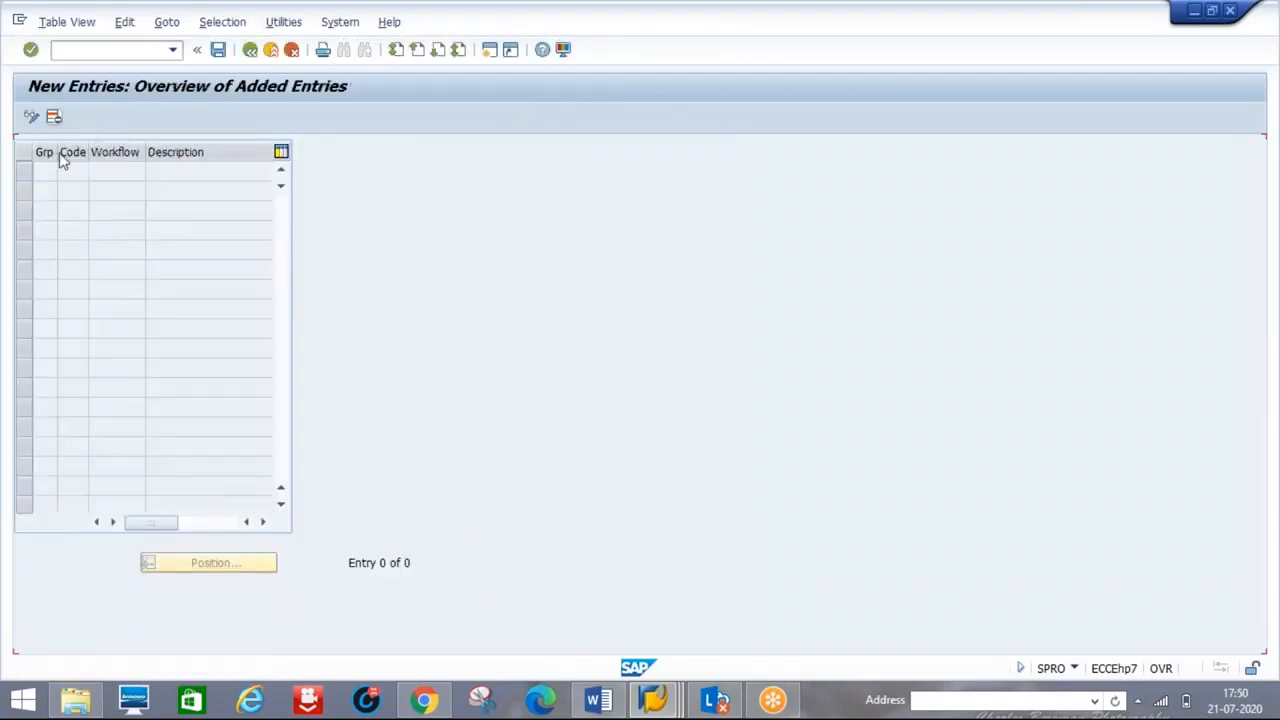
text(AA)
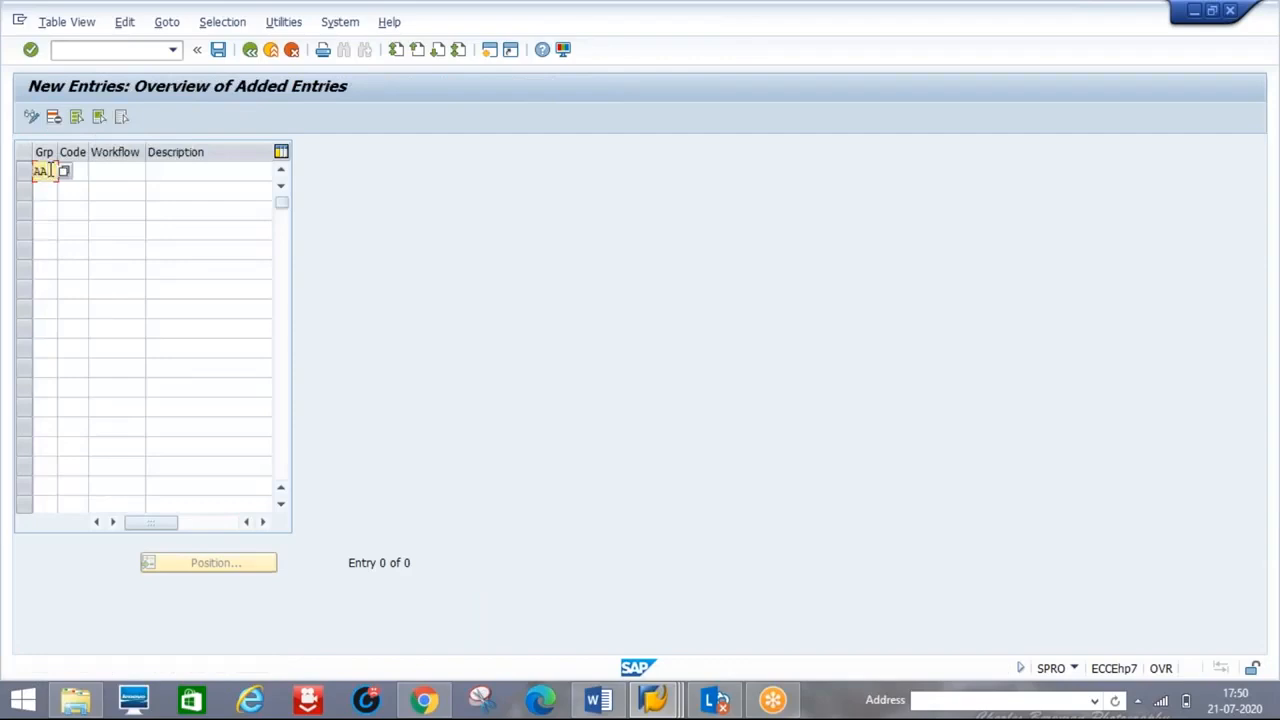
key(Tab)
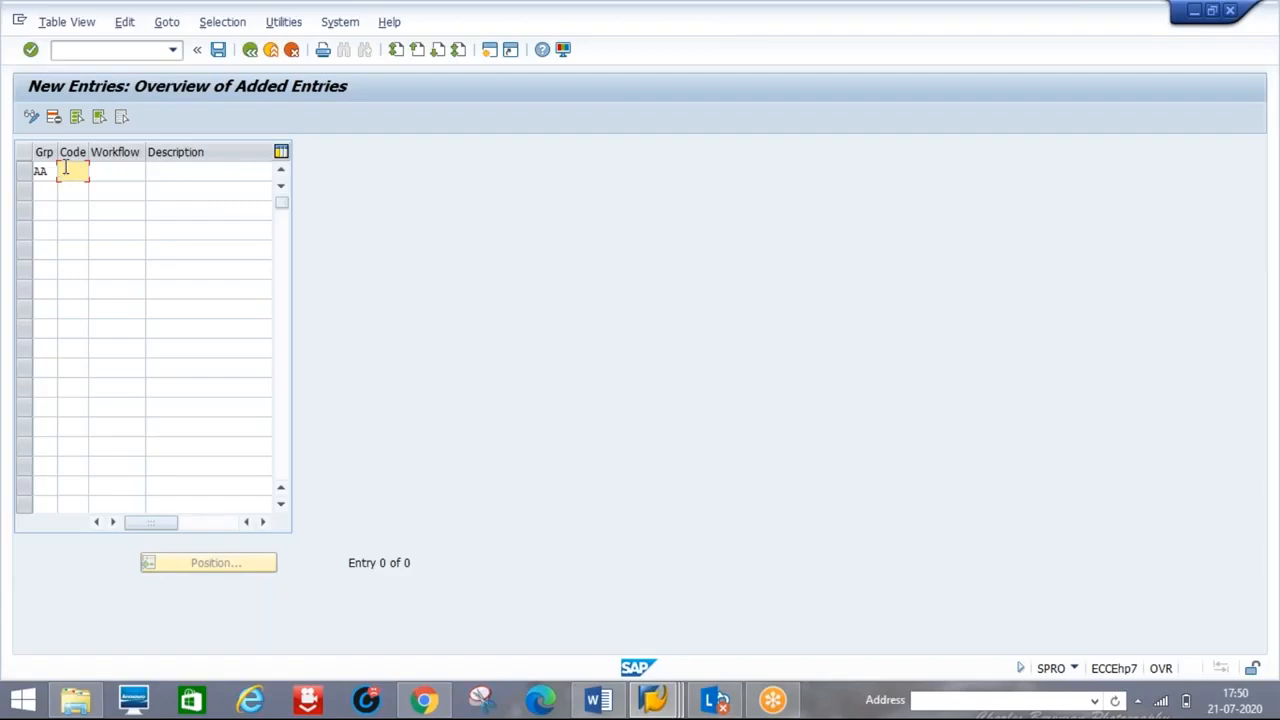
text(AA)
key(BackSpace)
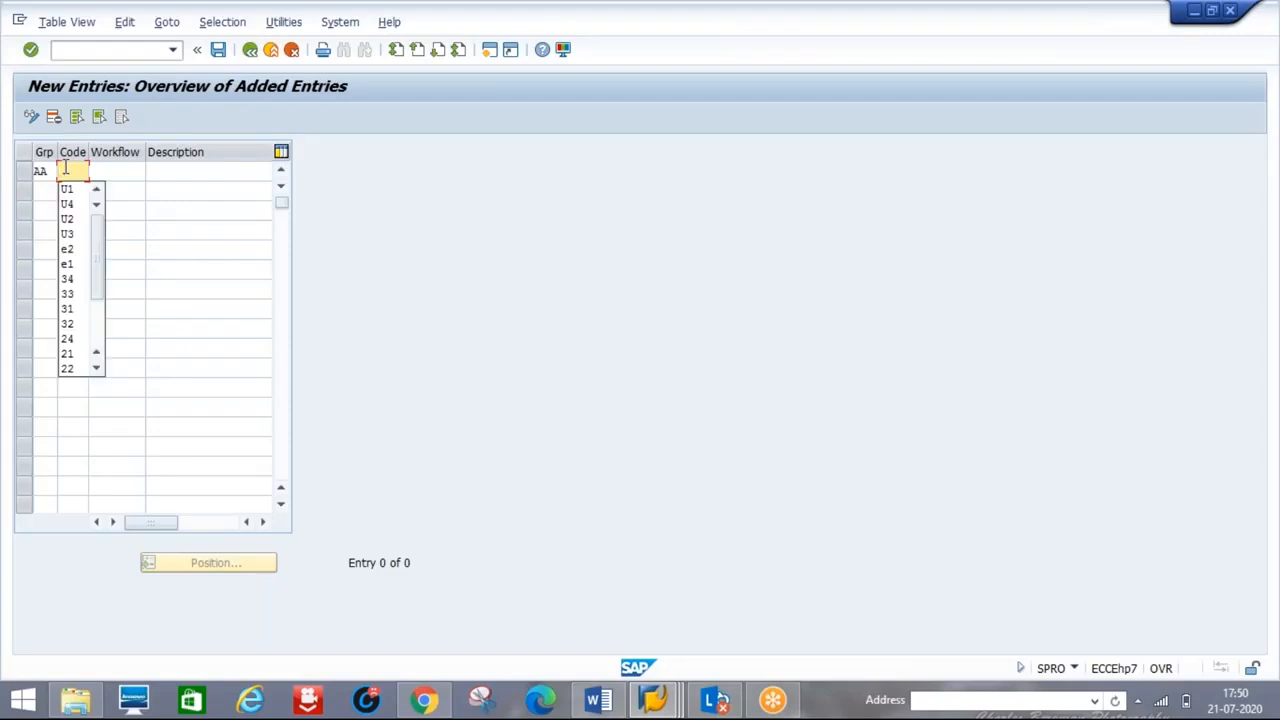
text(01)
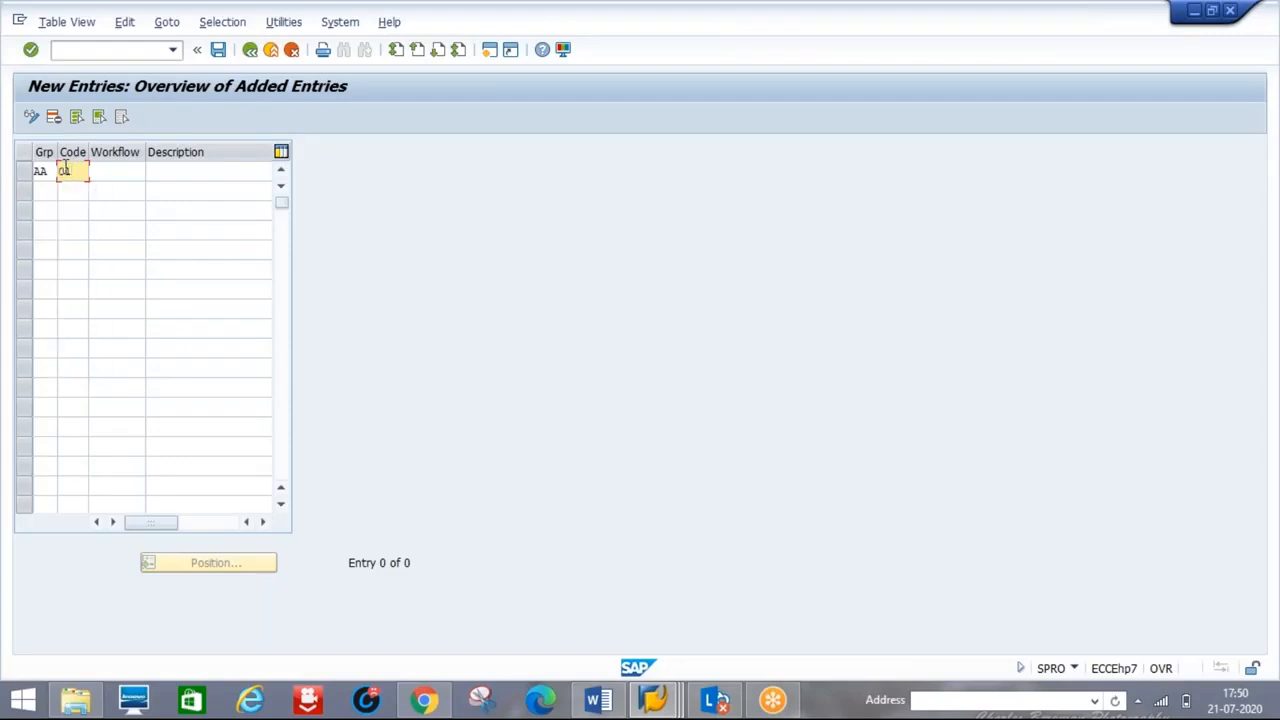
key(Tab)
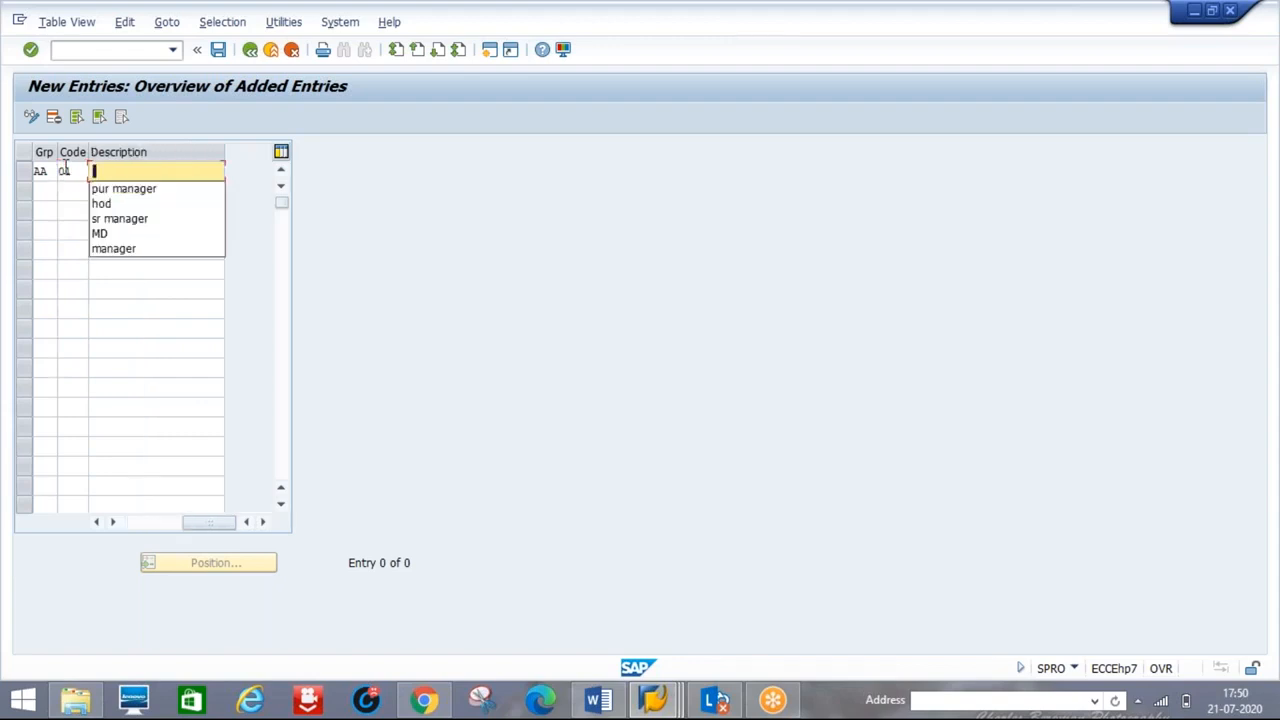
click(127, 193)
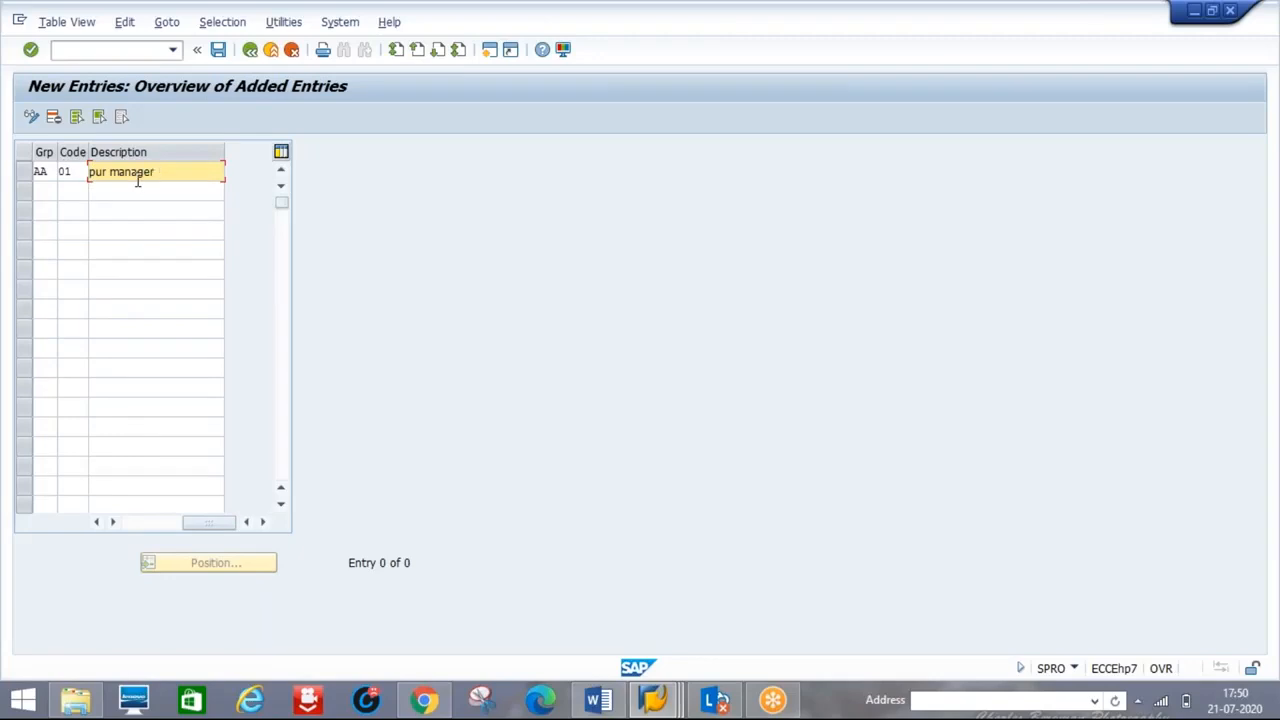
- Add code 02 'sr manager' for group AA from the input history
click(40, 190)
text(AA)
key(Tab)
text(02)
key(Tab)
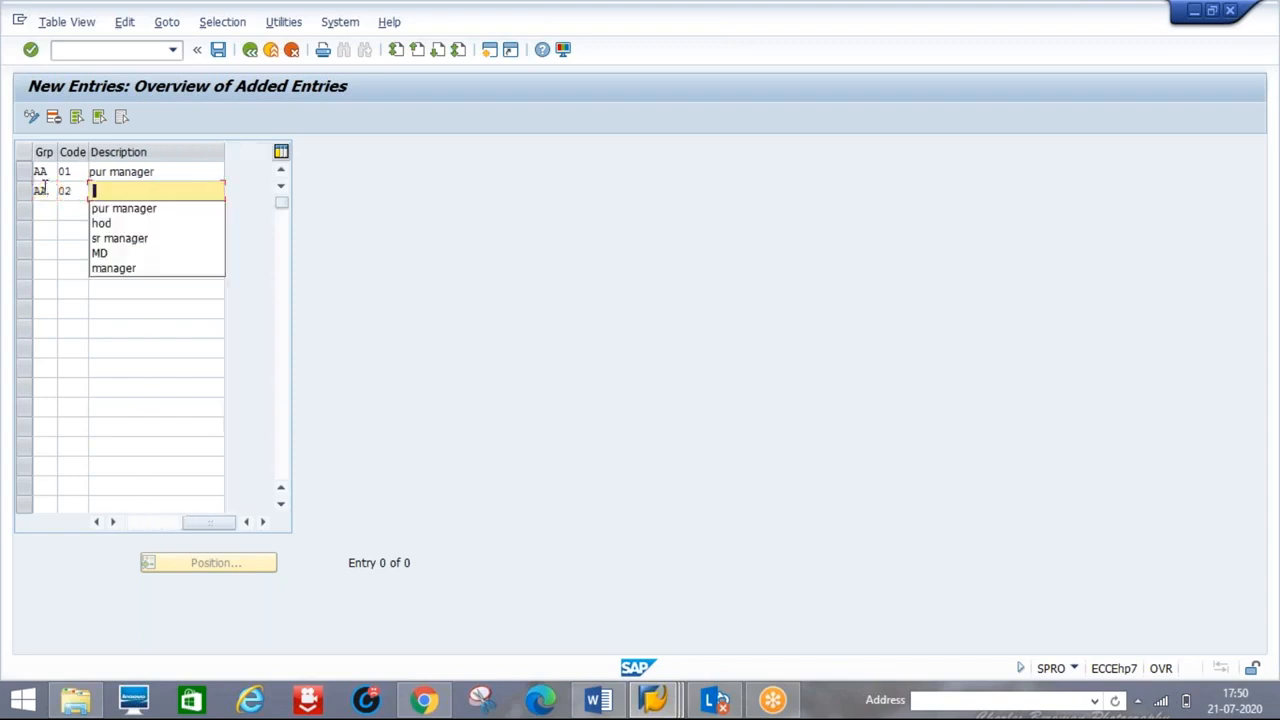
key(Down)
key(Down)
key(Down)
key(Return)
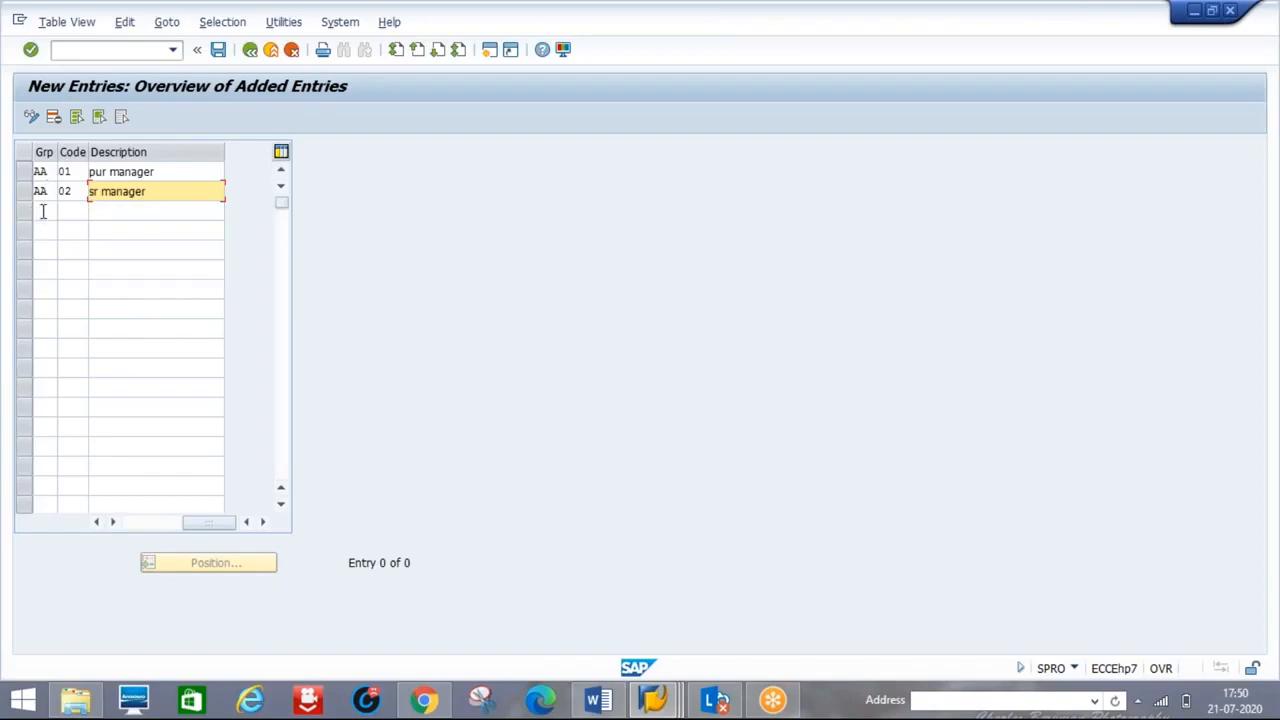
- Add release code 03 'hod' for group AA
click(43, 210)
text(AA)
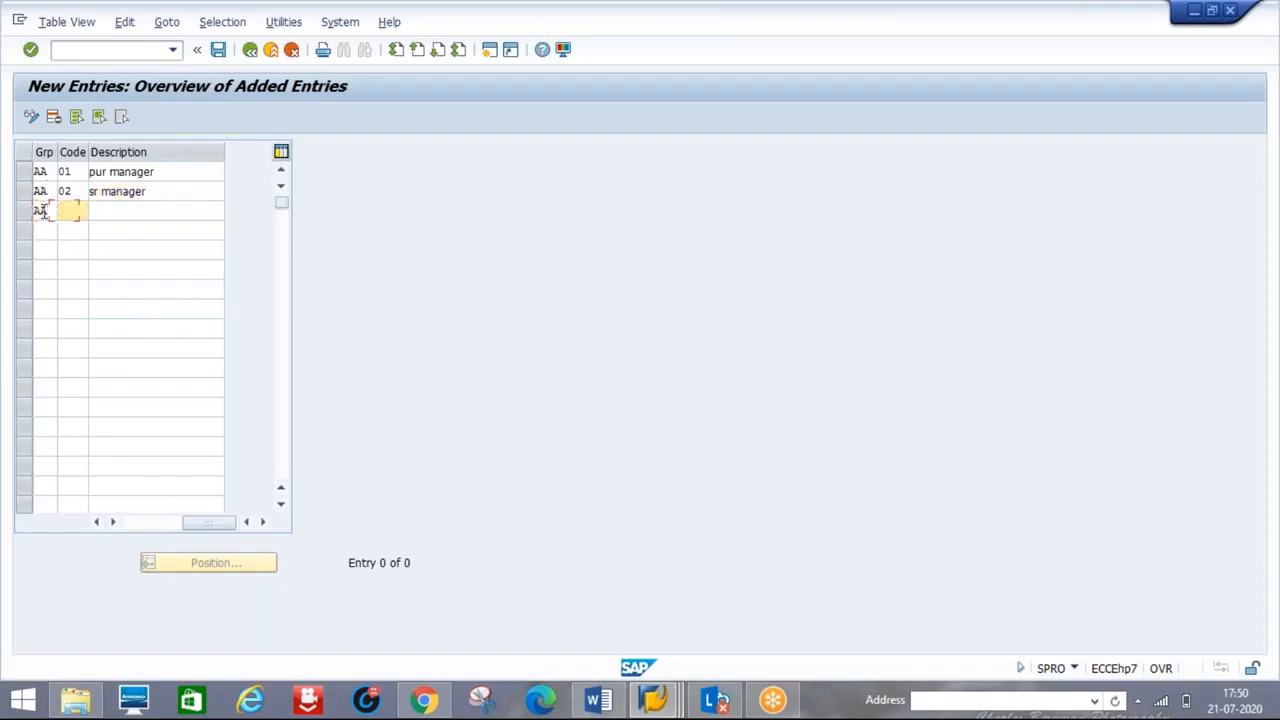
key(Tab)
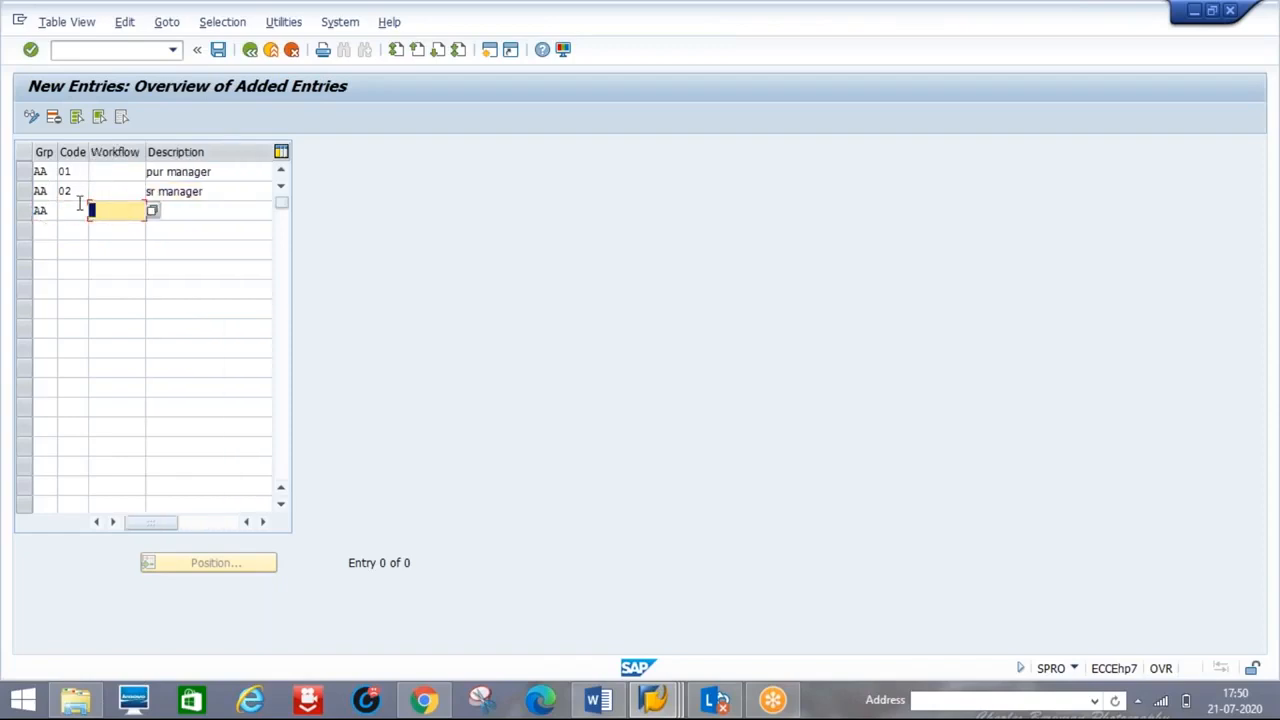
click(80, 205)
text(03)
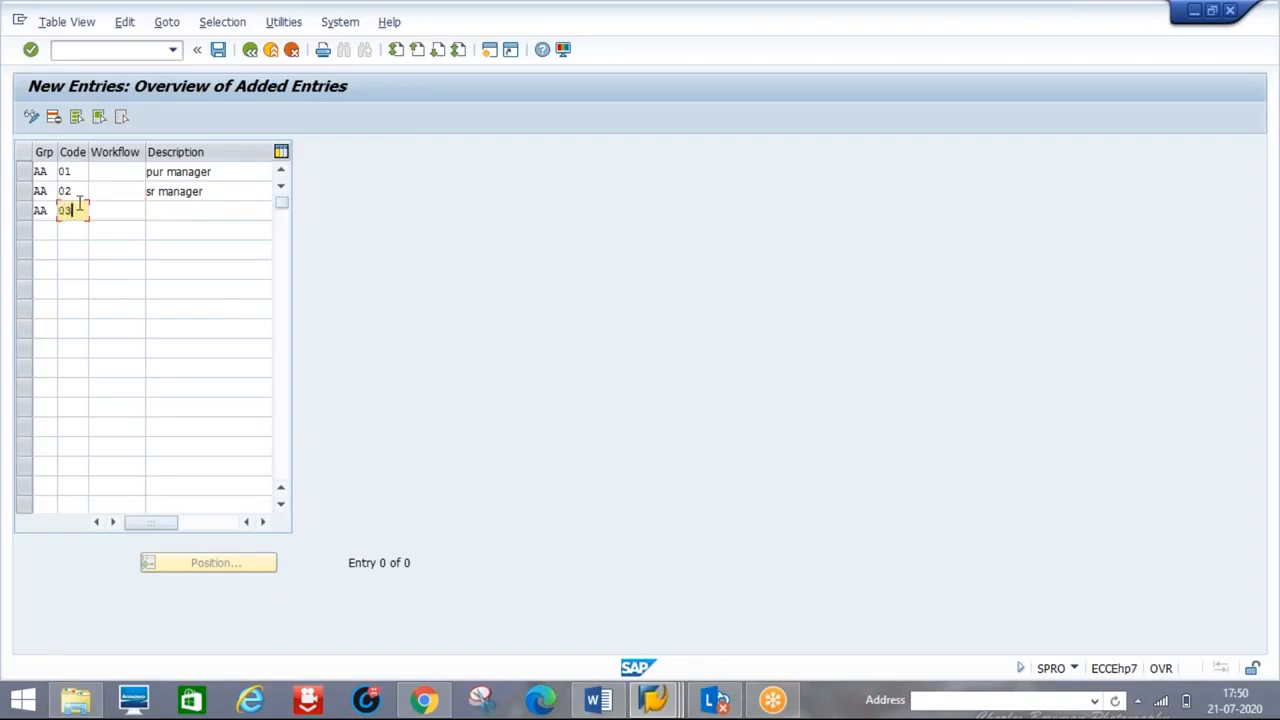
key(Tab)
key(Tab)
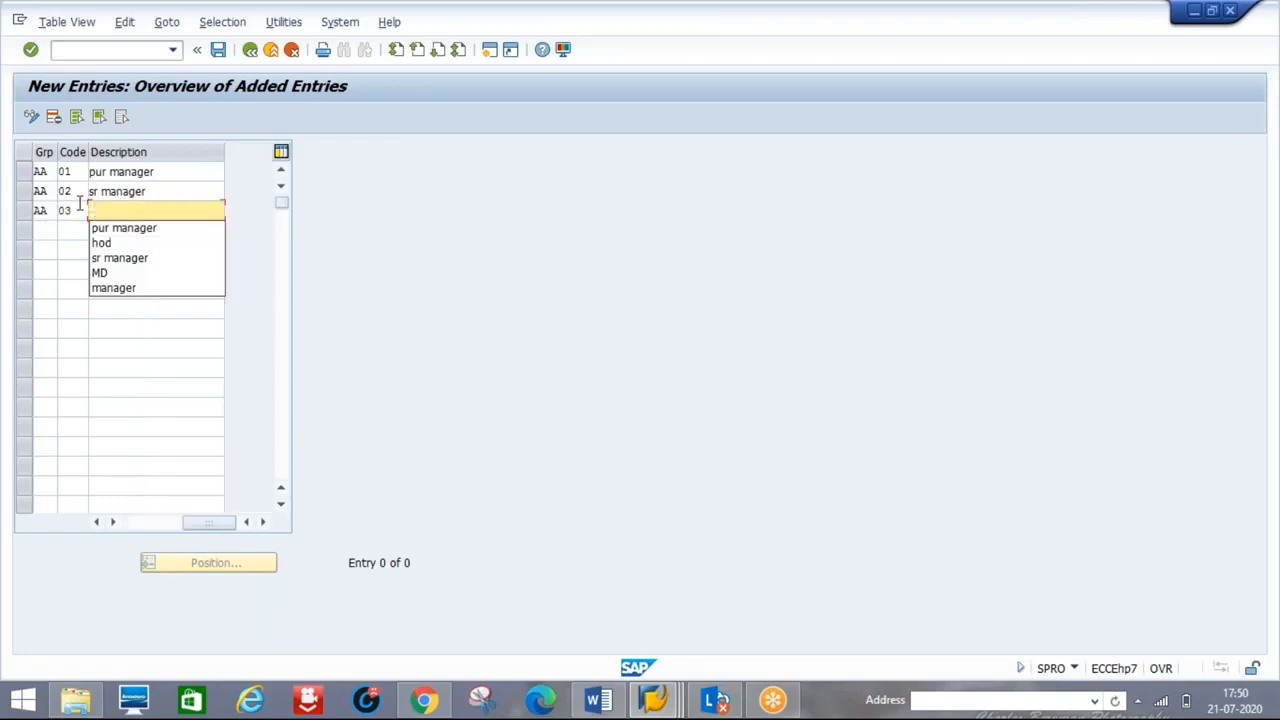
key(Down)
key(Down)
key(Return)
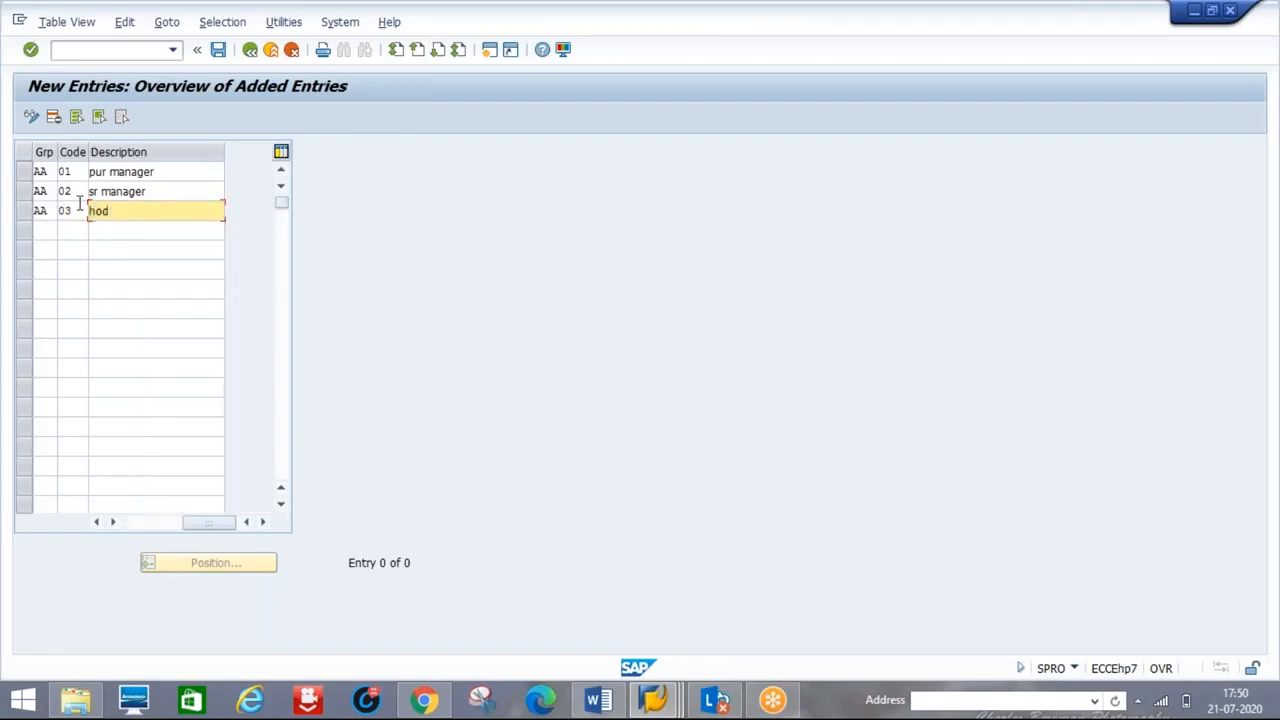
key(Tab)
key(Tab)
- Add release code 04 with description CC MANAGER for group AA
click(38, 231)
text(AA)
key(Tab)
text(0)
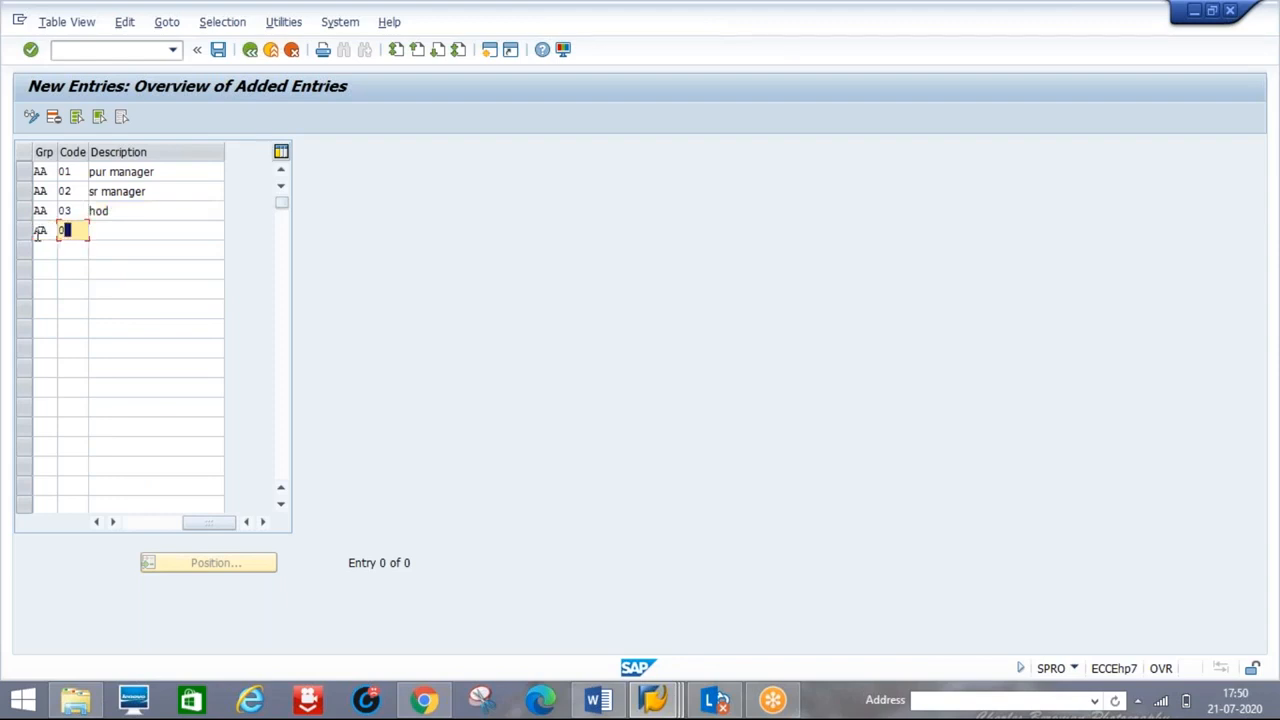
text(4)
key(Tab)
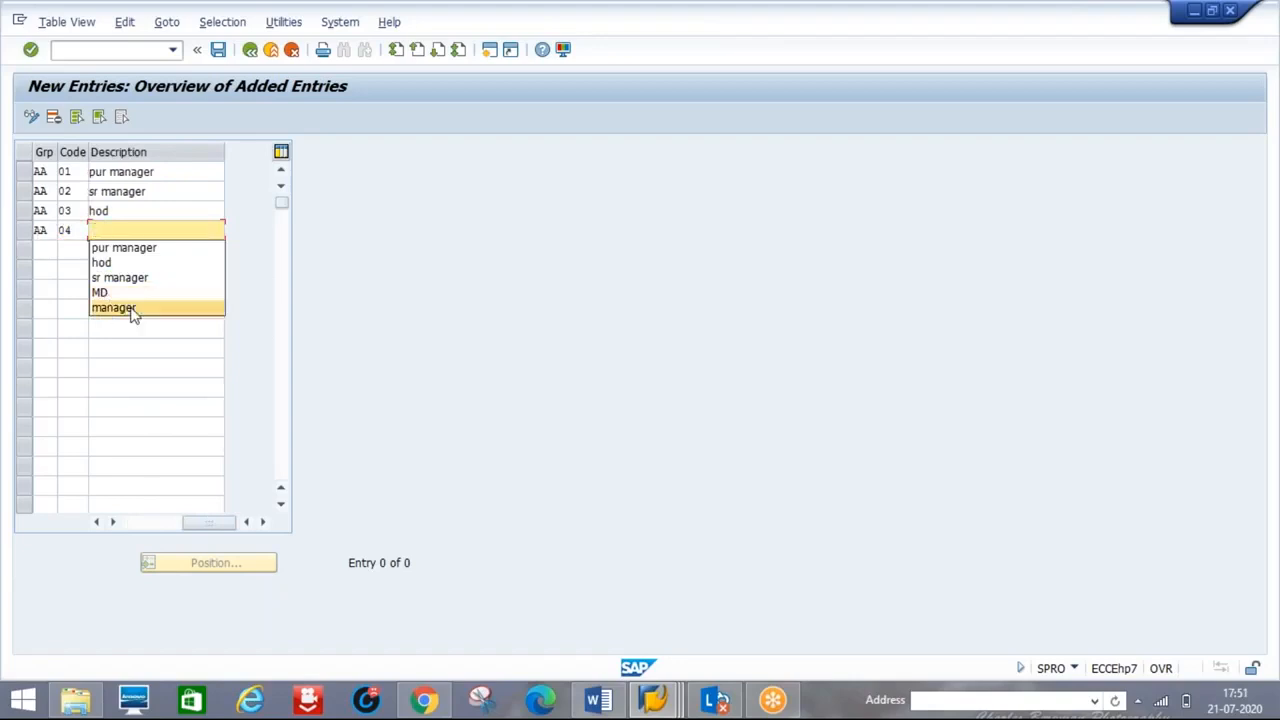
click(109, 231)
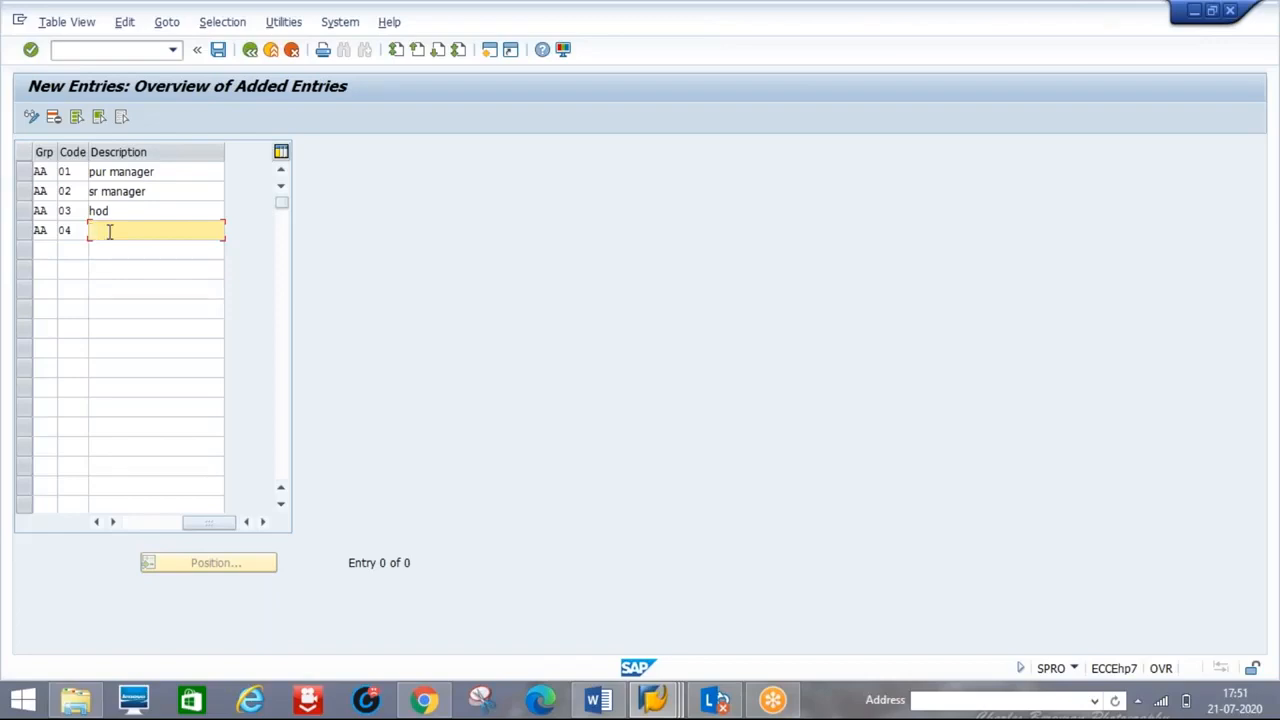
text(ceo)
text(MANAGER)
- Add code 05 'MD' and save all five release codes under a customizing request
click(45, 250)
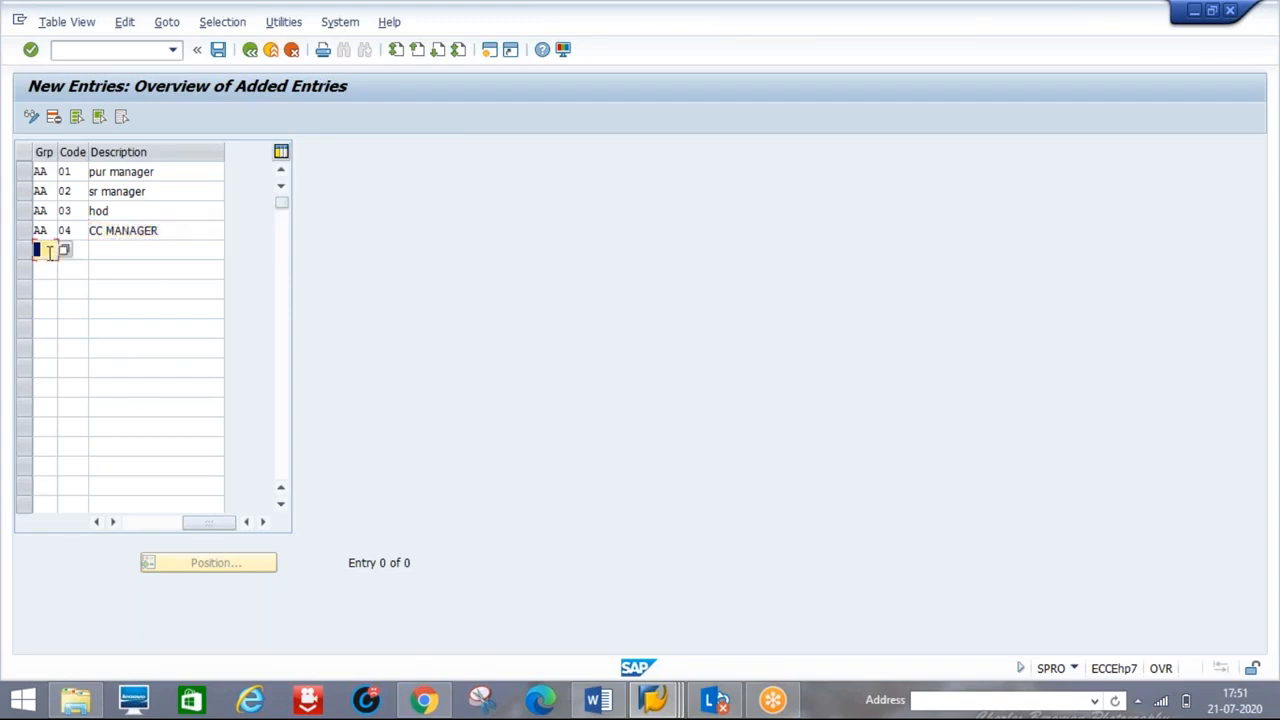
text(AA)
key(Tab)
text(05)
key(Tab)
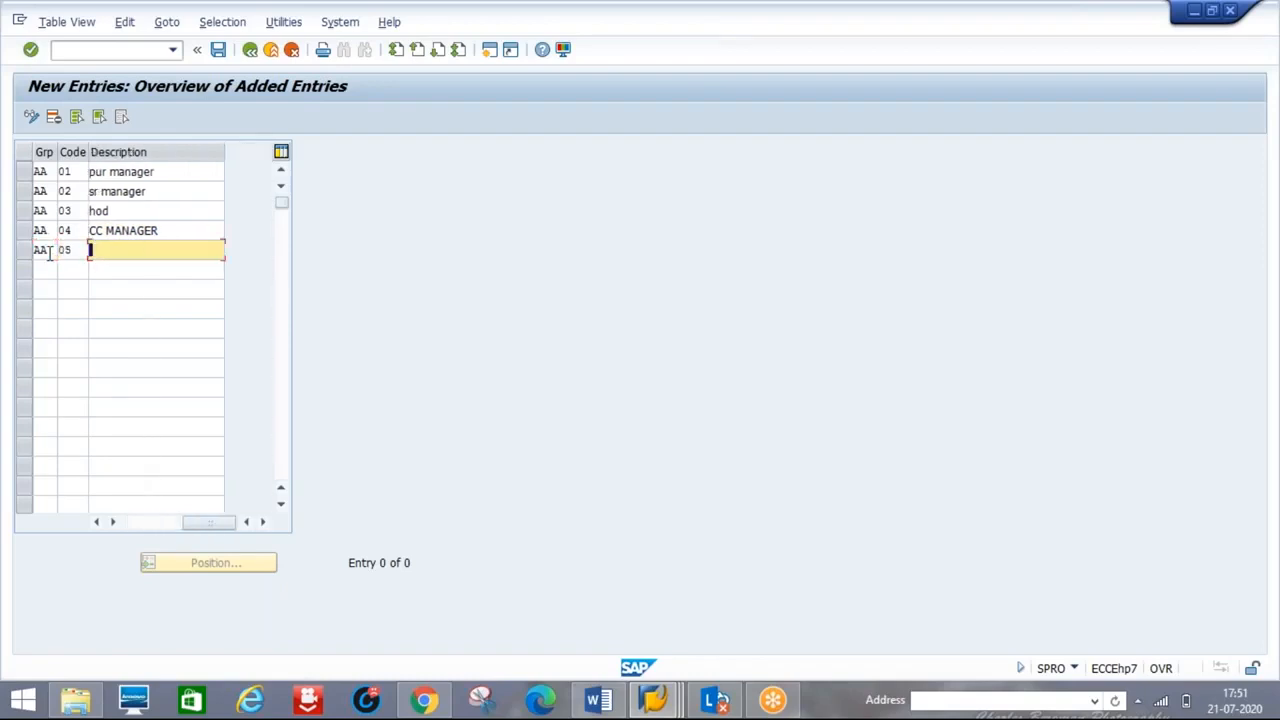
text(MD)
key(Return)
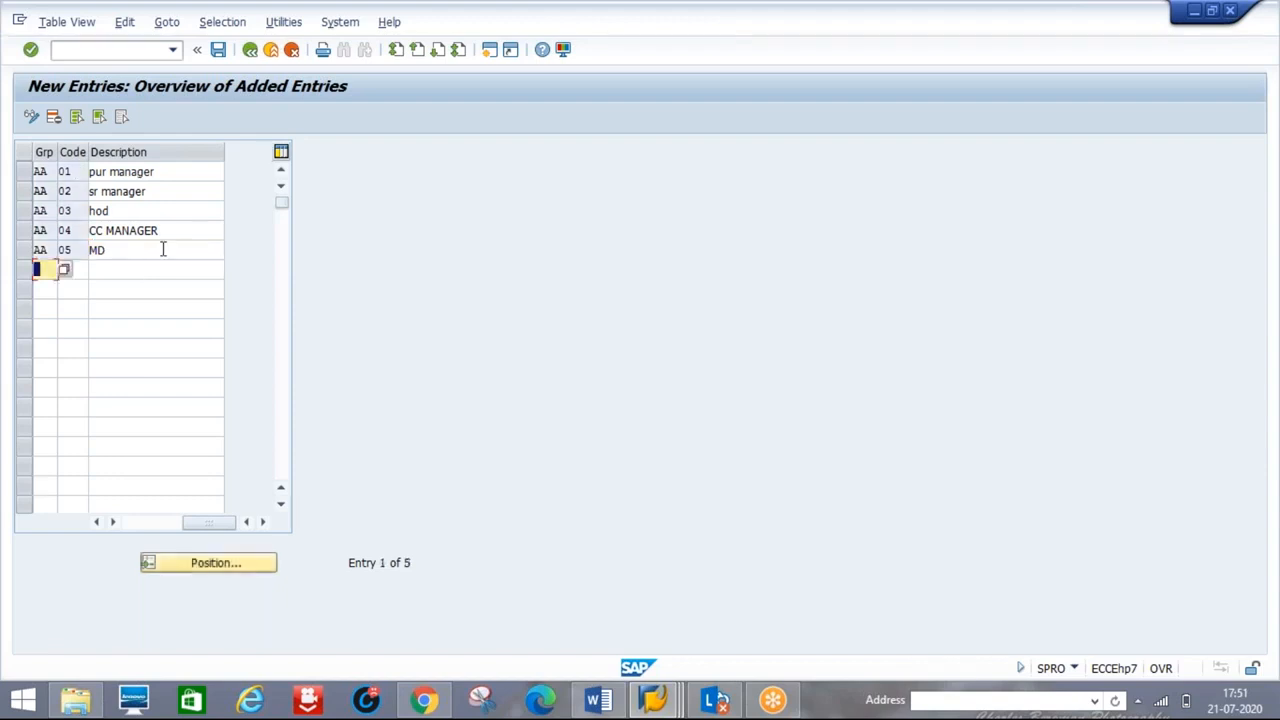
click(219, 52)
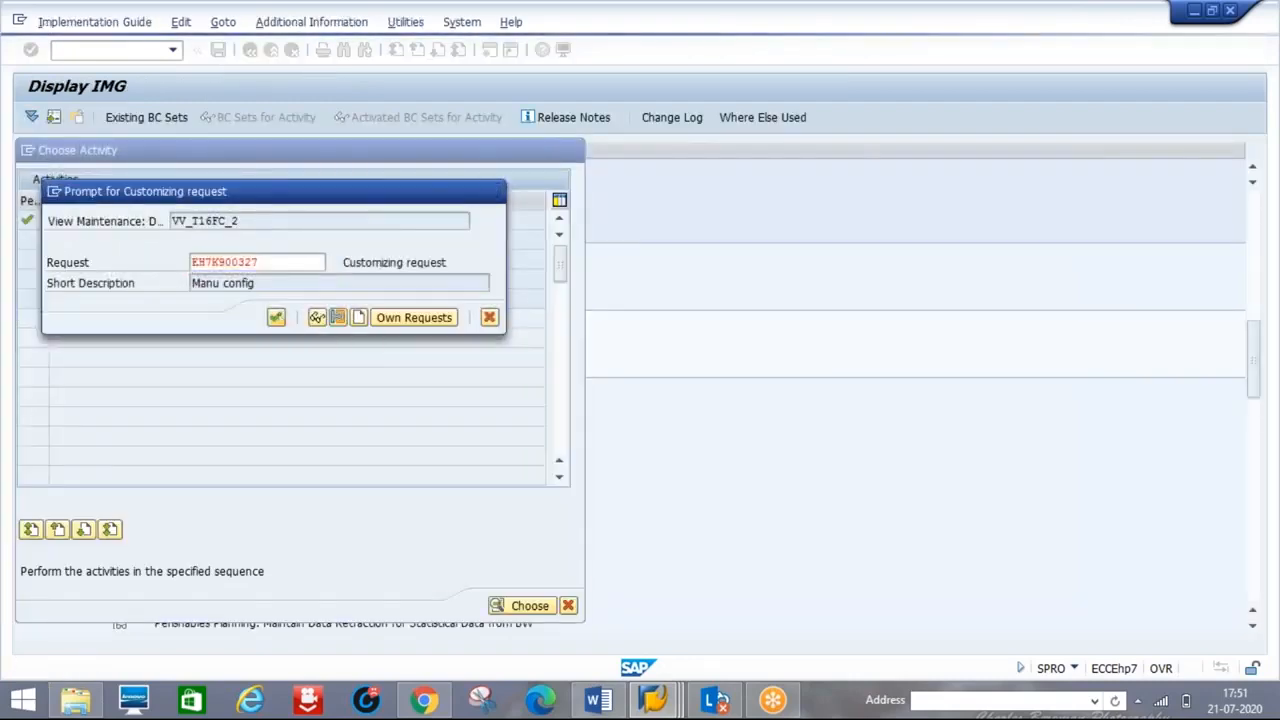
click(276, 317)
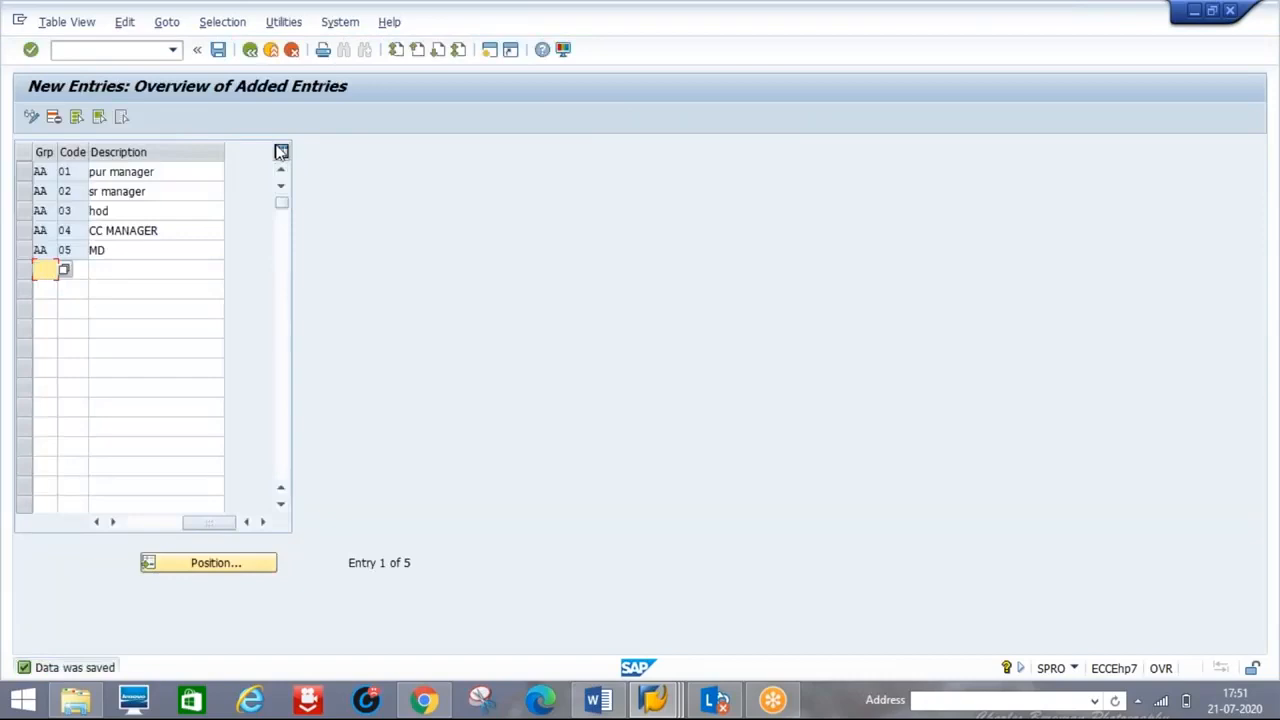
click(249, 50)
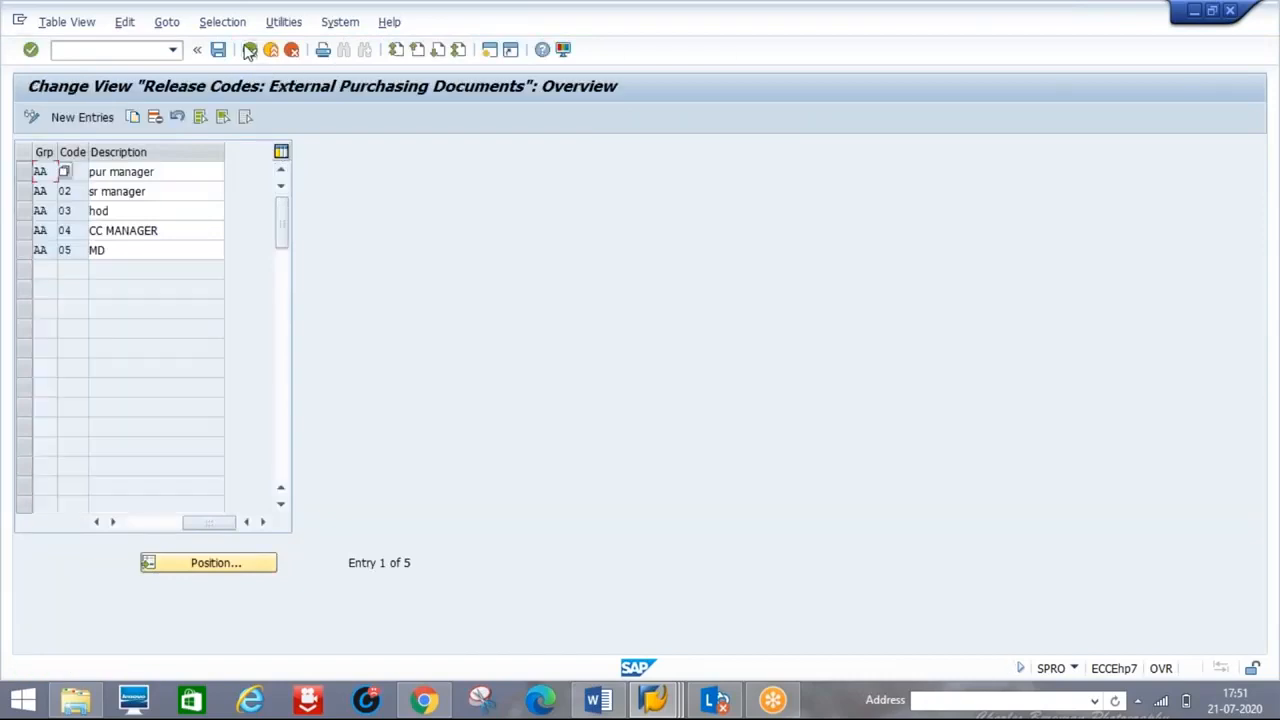
- Inspect release indicators 1 PO BLOCKED and 2 PO RELEASE (changeability 4) in Release indicator
click(249, 50)
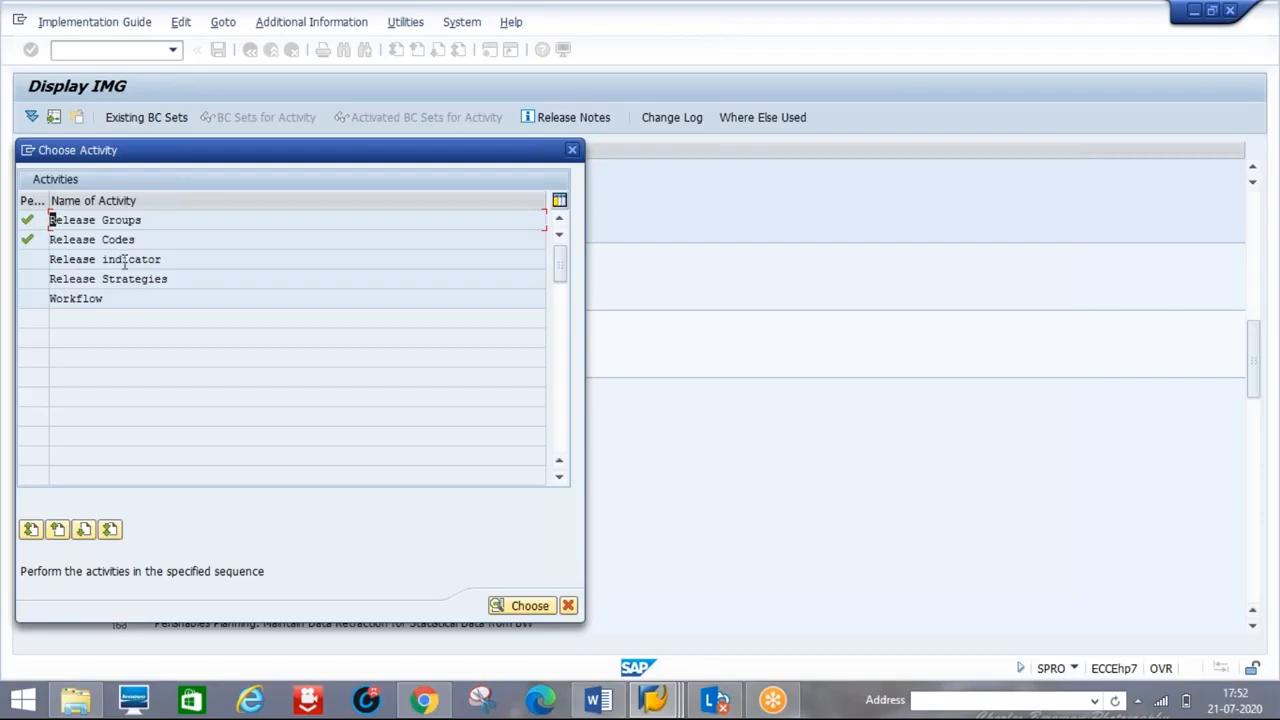
double_click(86, 259)
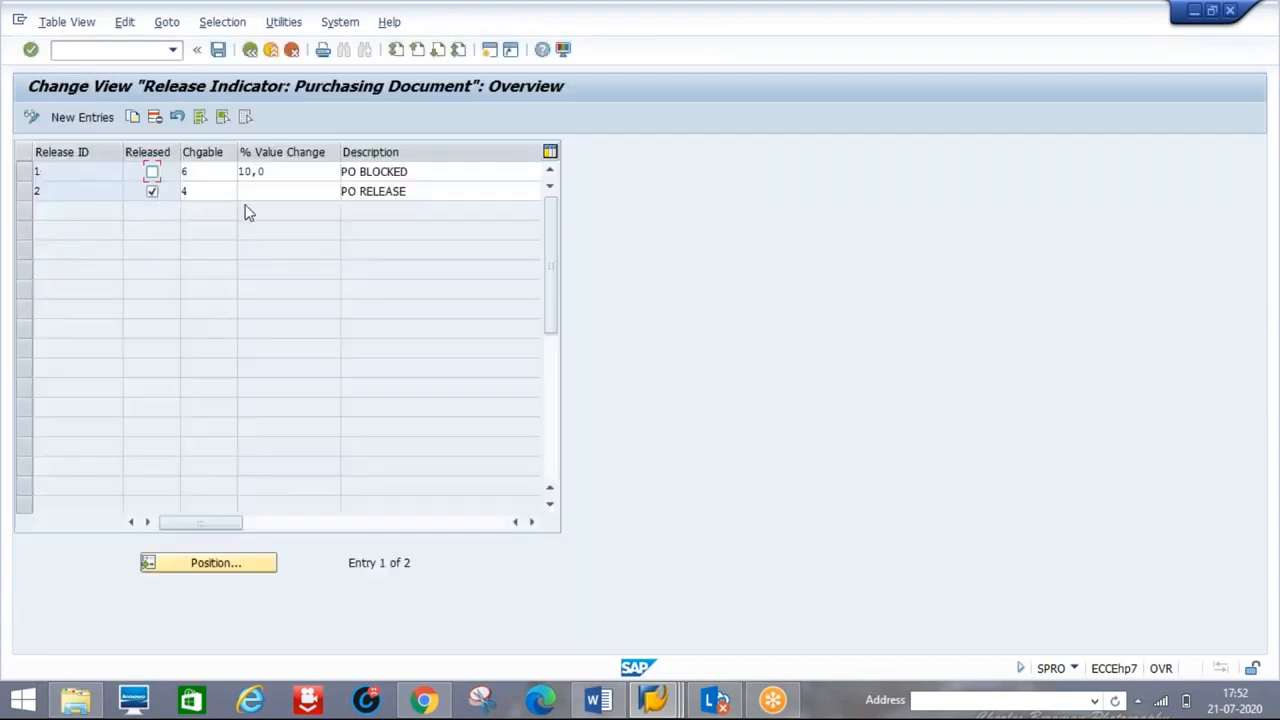
click(218, 187)
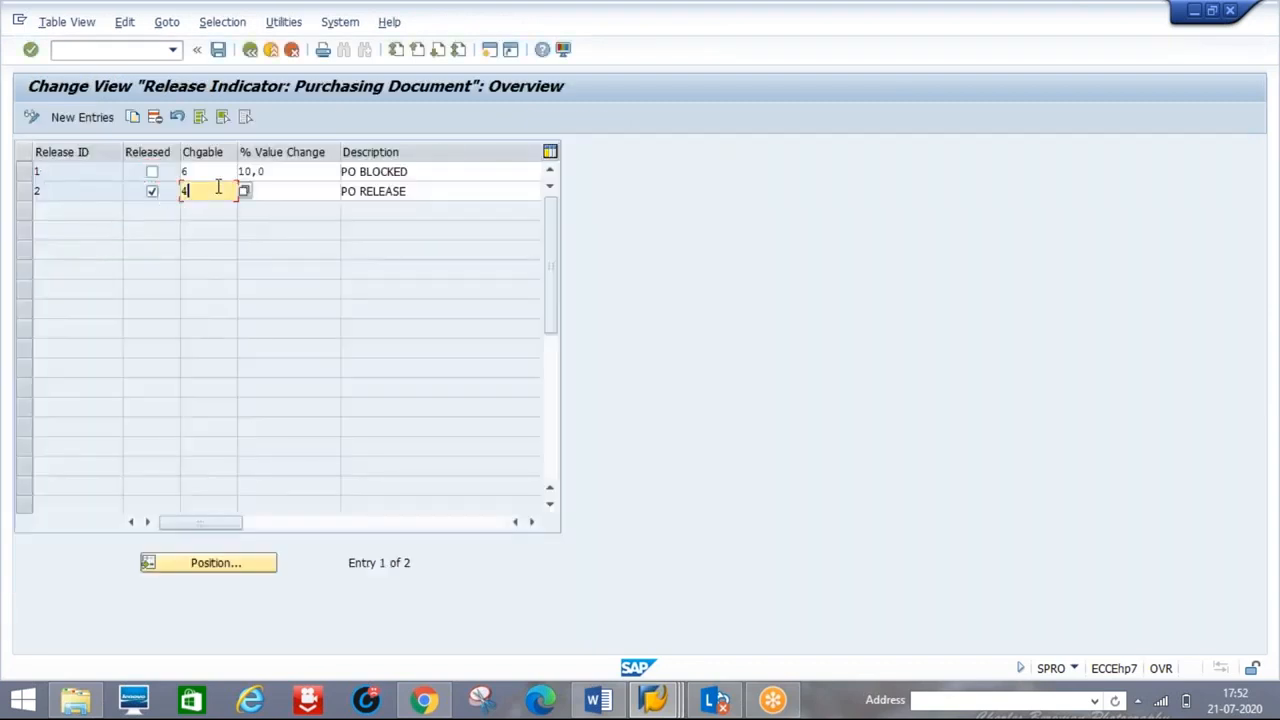
click(22, 173)
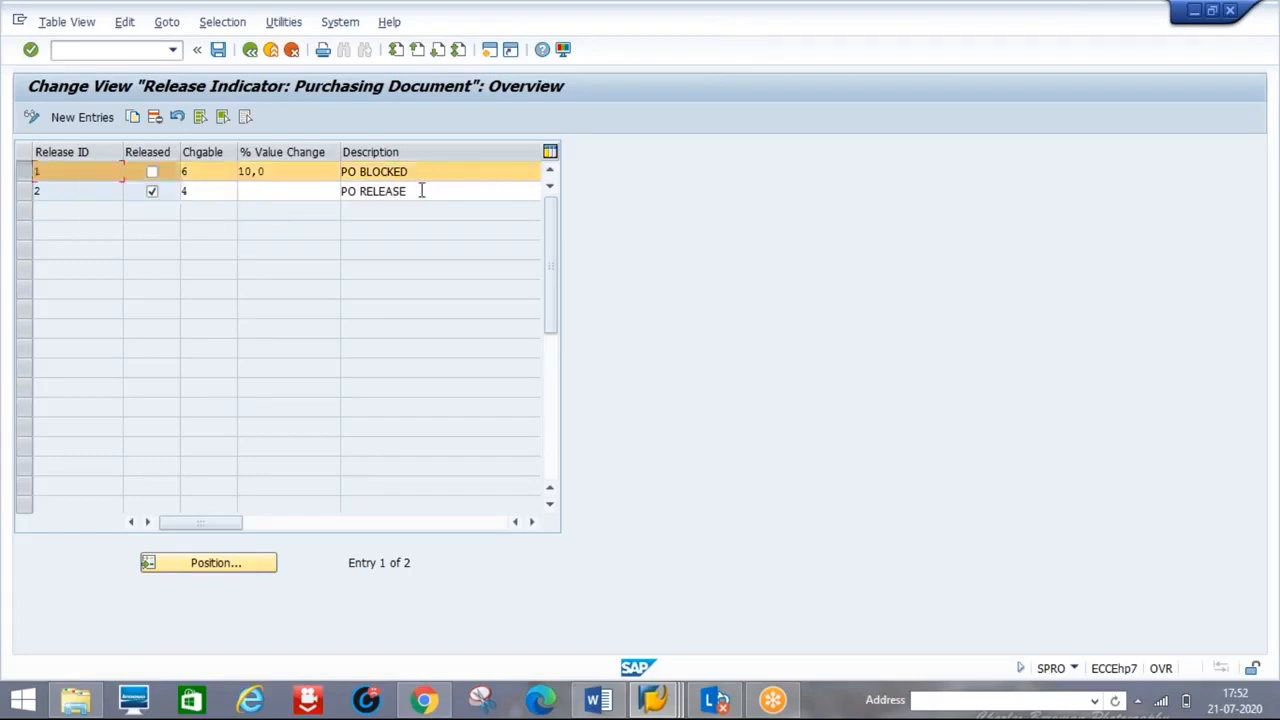
click(64, 193)
click(27, 178)
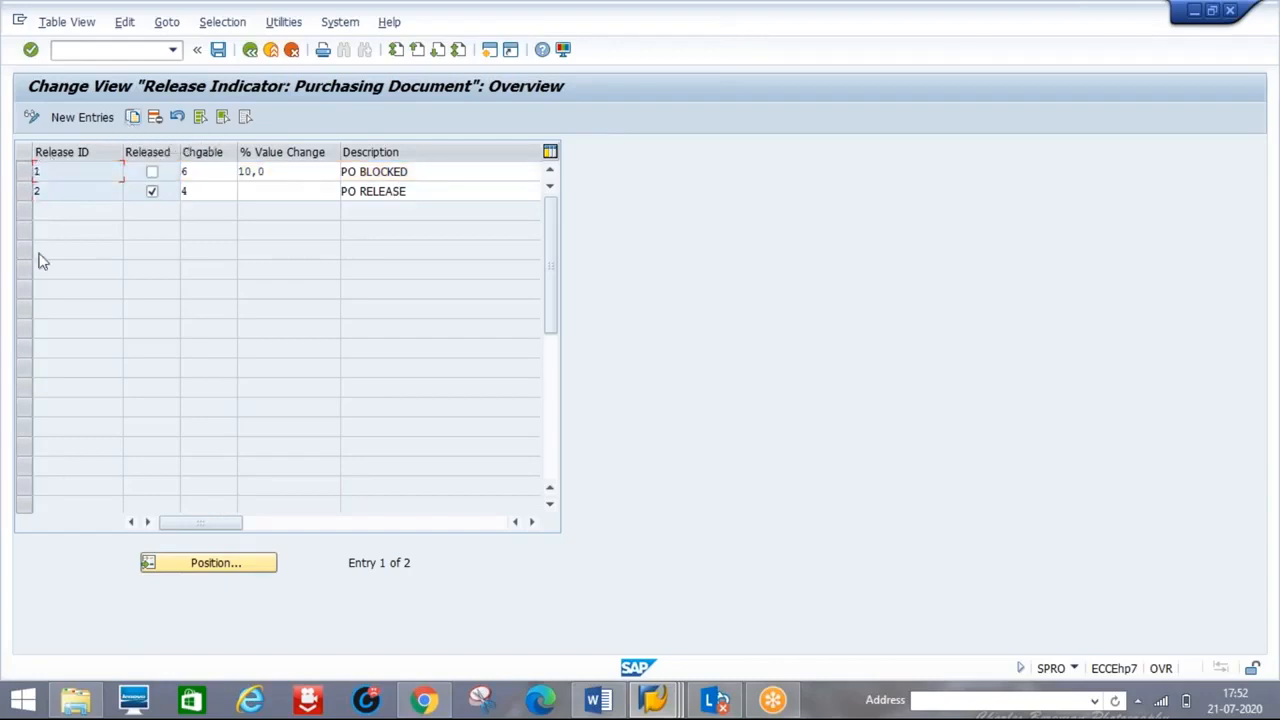
double_click(47, 175)
click(47, 190)
click(250, 50)
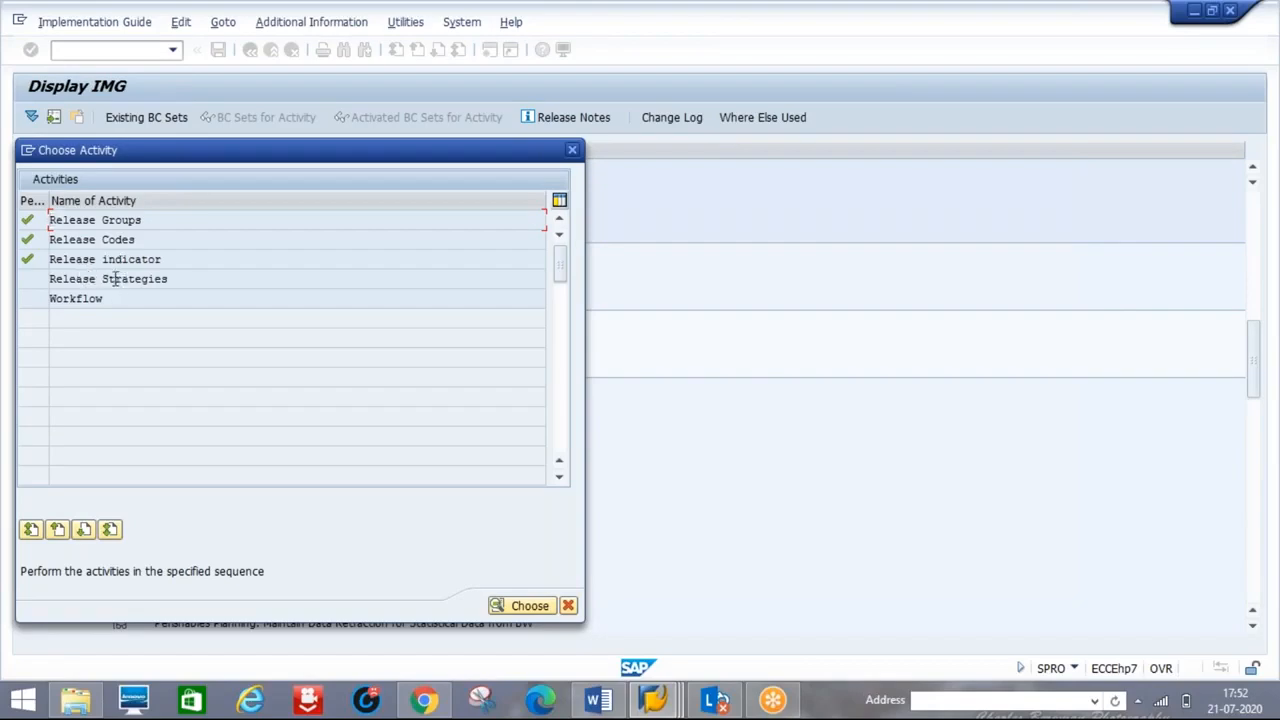
- Open Release Strategies and create a new strategy entry under release group AA
double_click(90, 278)
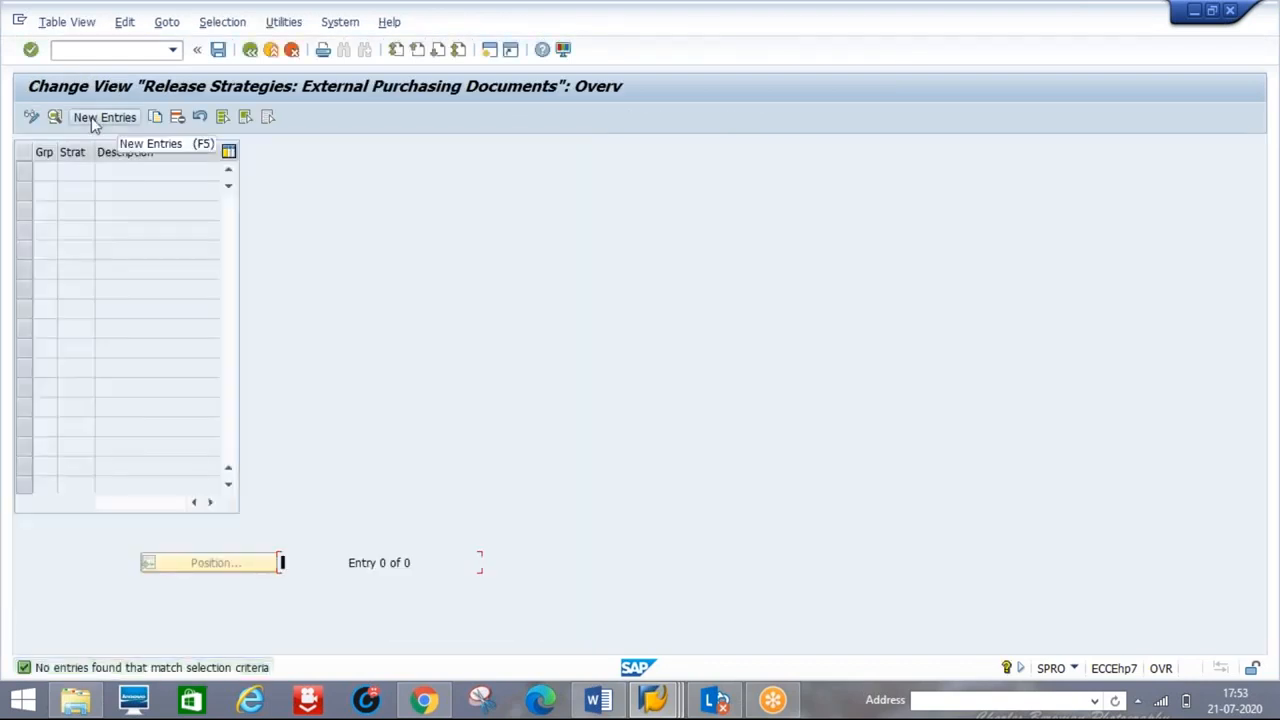
click(91, 117)
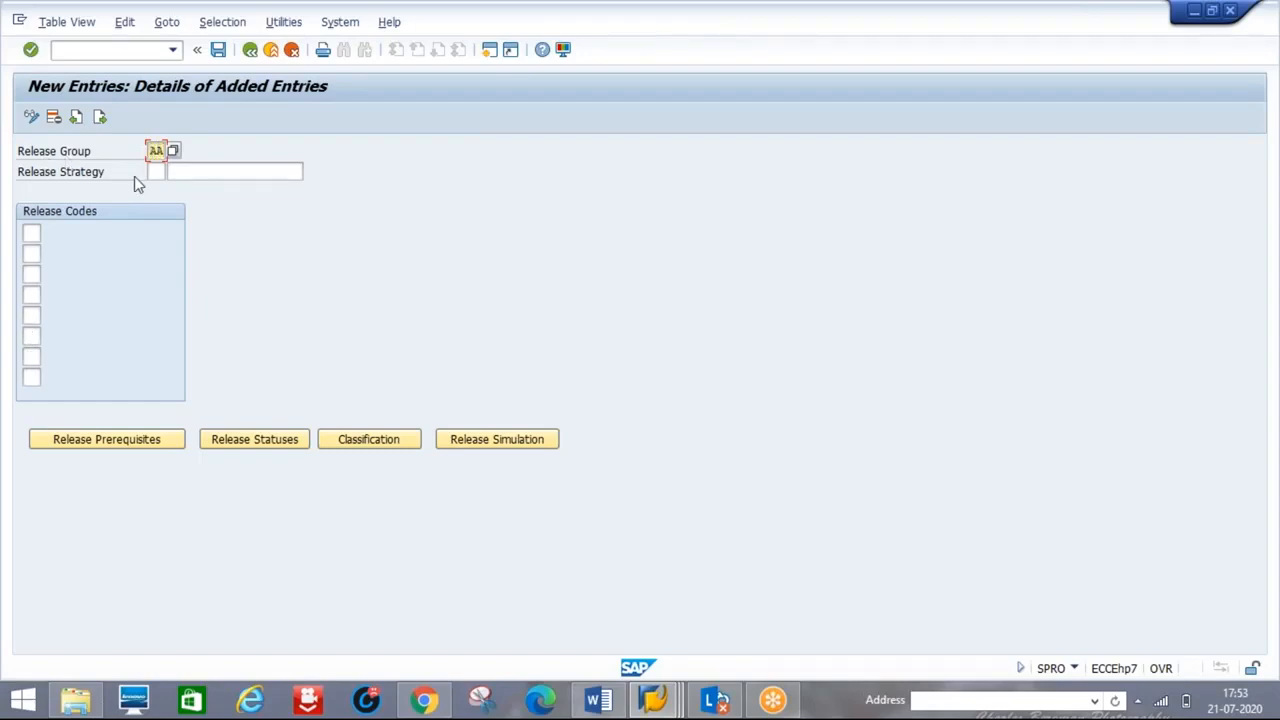
- Name the release strategy 'po release'
key(Tab)
key(Tab)
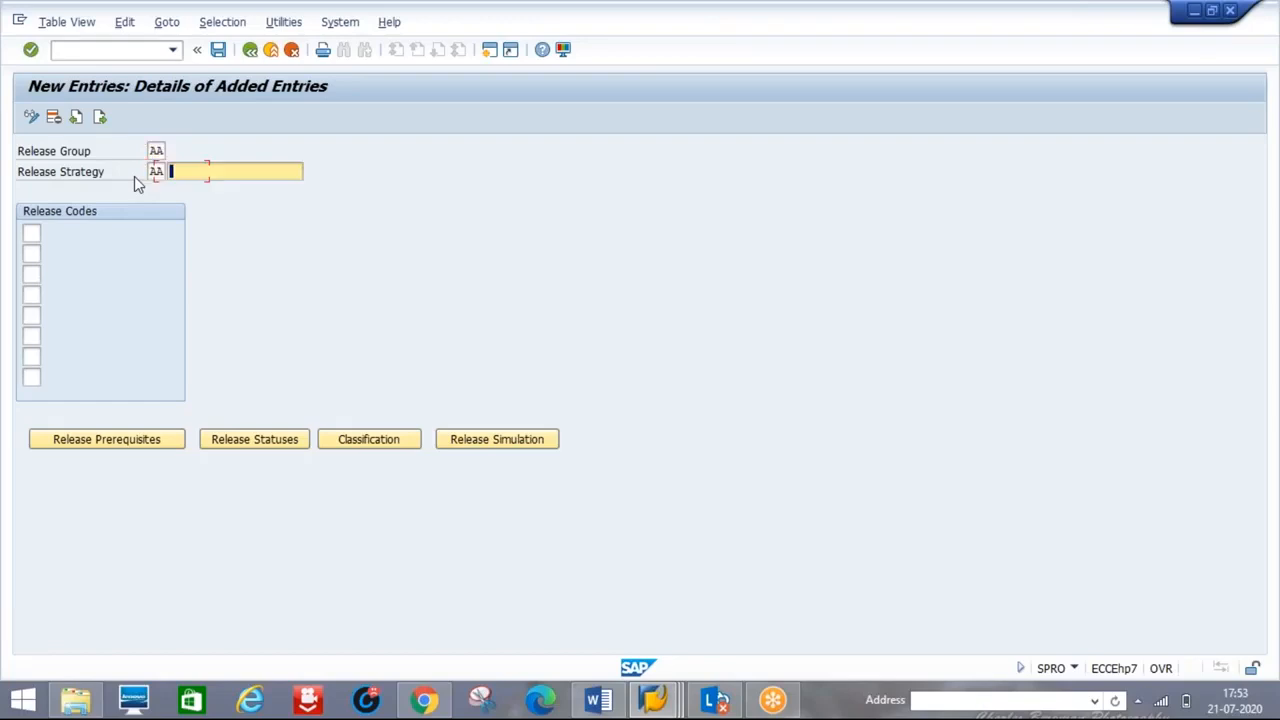
text(PO)
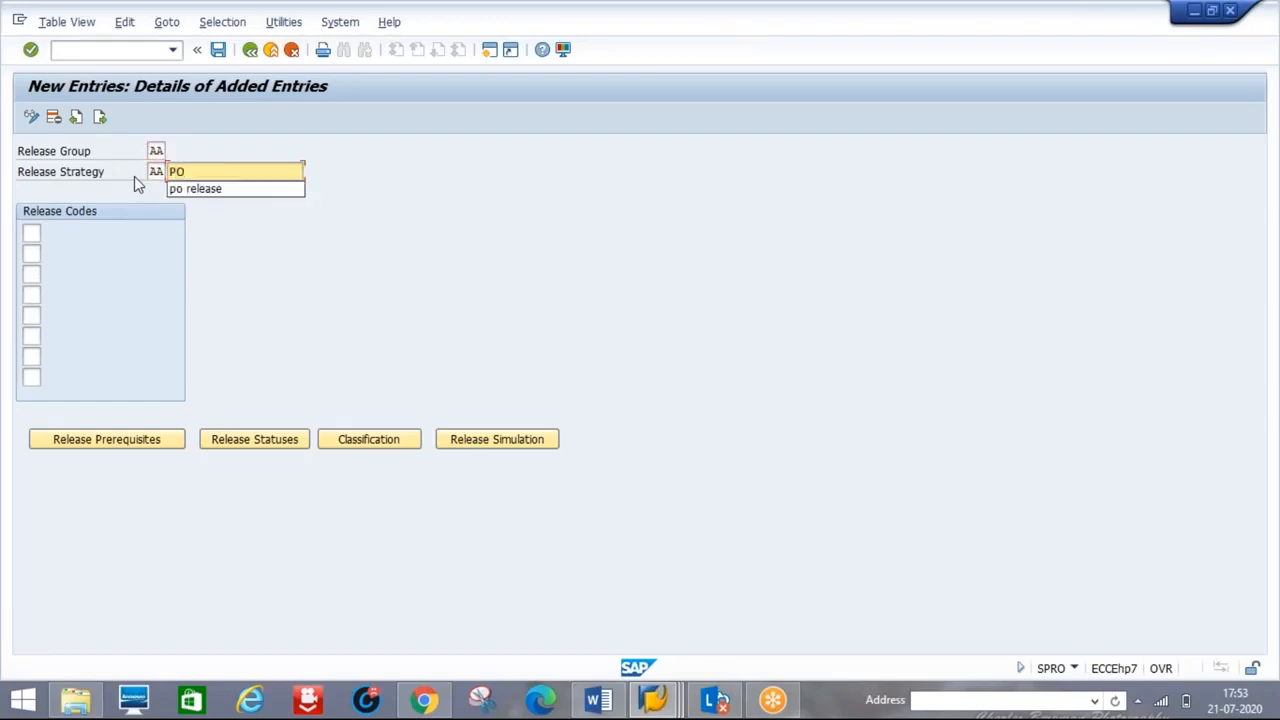
key(Down)
key(Return)
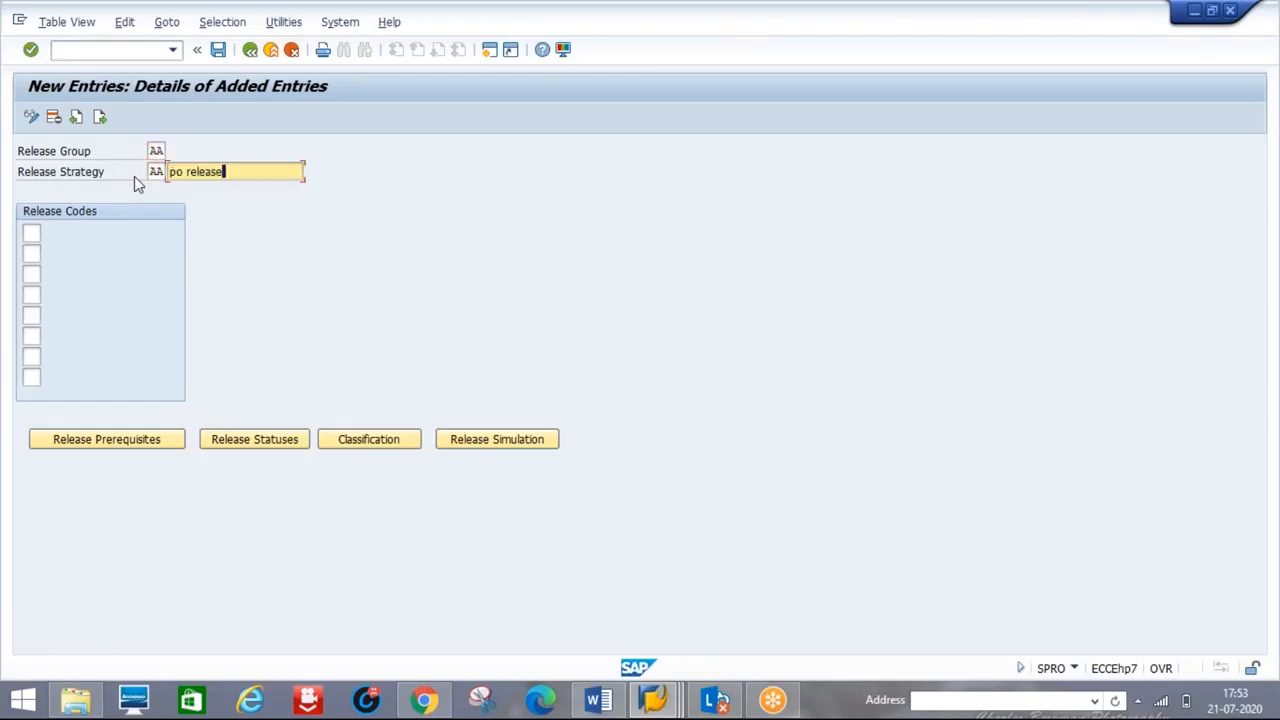
- Enter release codes 01, 02, 03, 04 and 05 and load their descriptions
click(33, 233)
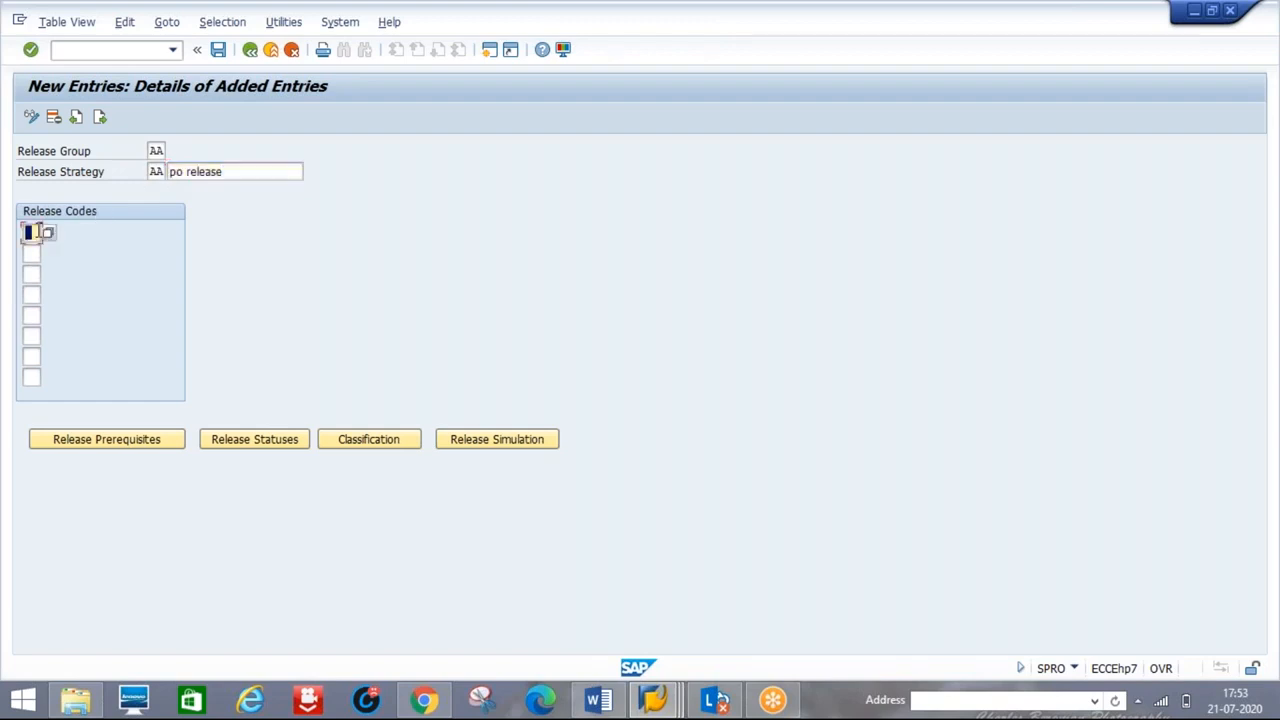
text(01)
key(Tab)
text(02)
key(Tab)
text(0)
key(Tab)
text(04)
key(Tab)
text(05)
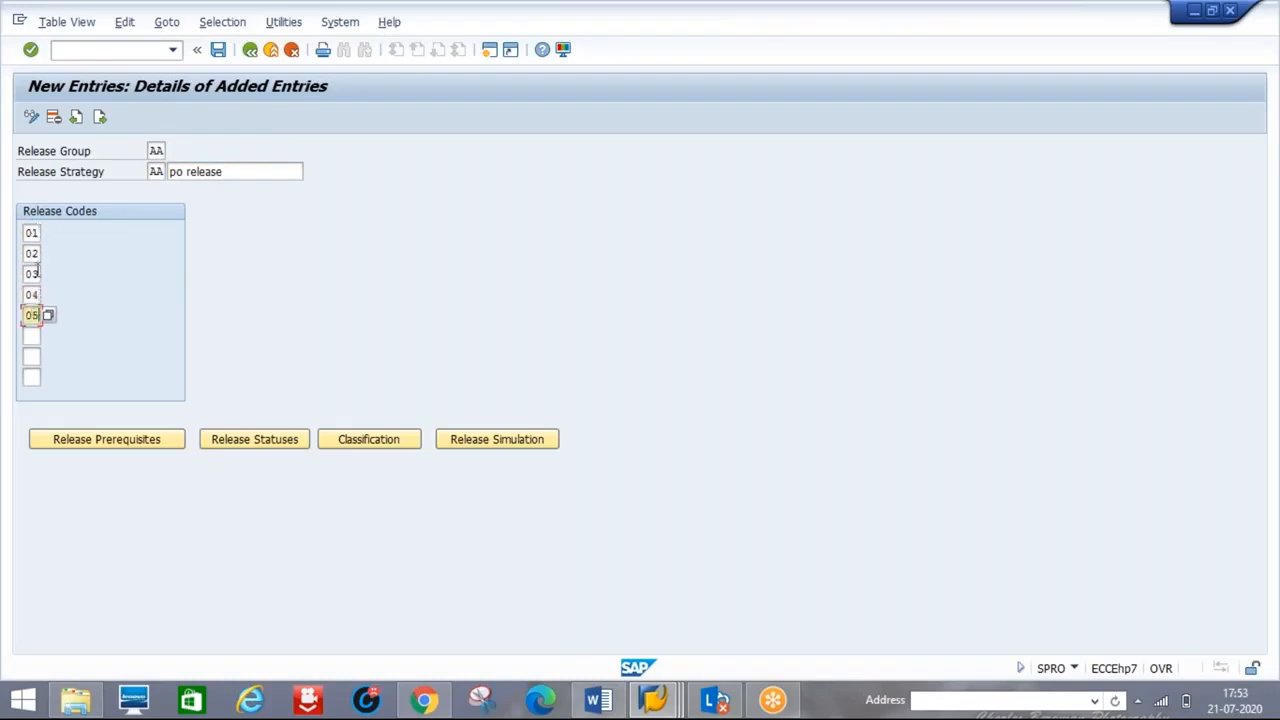
key(Return)
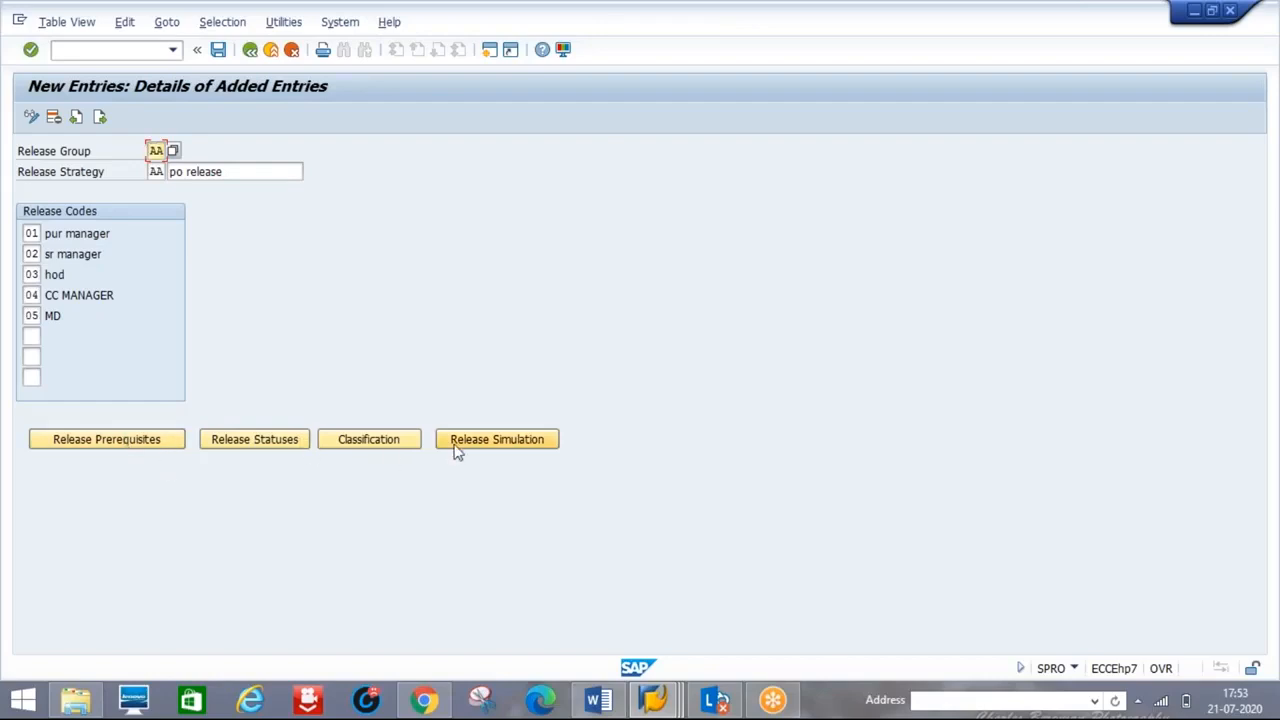
click(127, 446)
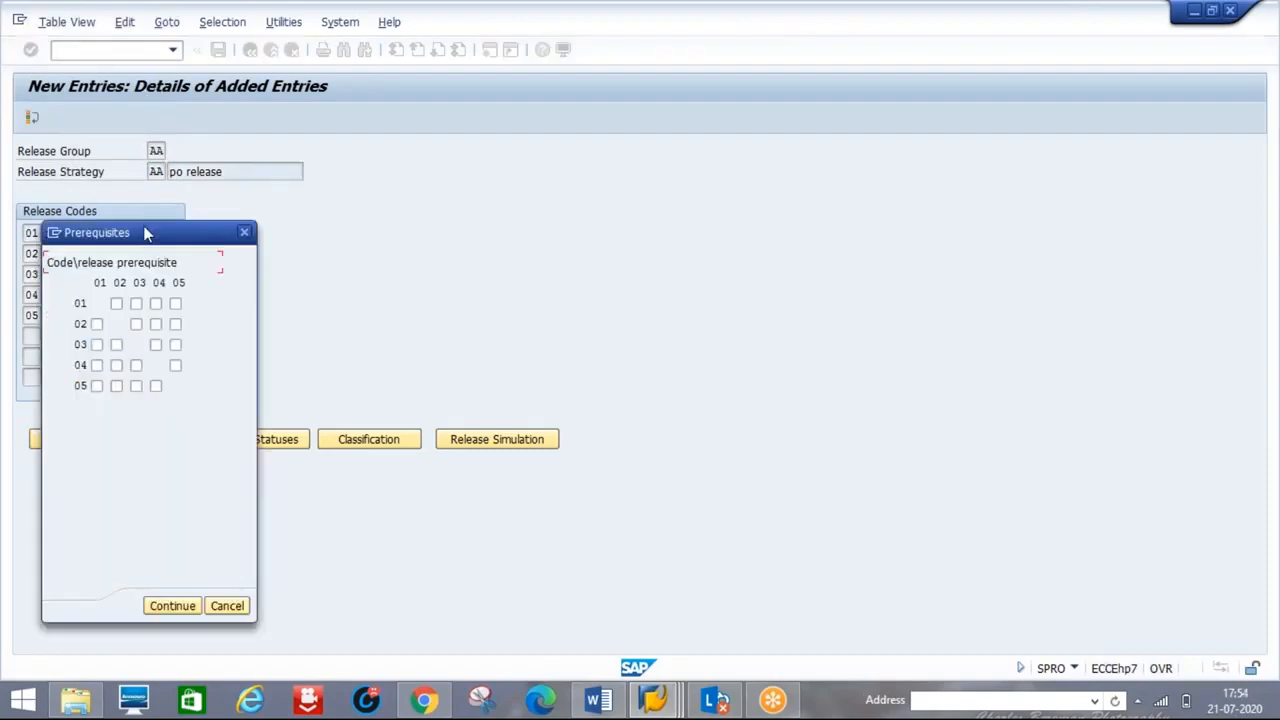
- Tick prerequisites so 03 needs 01–02, 04 needs 01–03, and 05 needs 01–04
drag(145, 233, 351, 122)
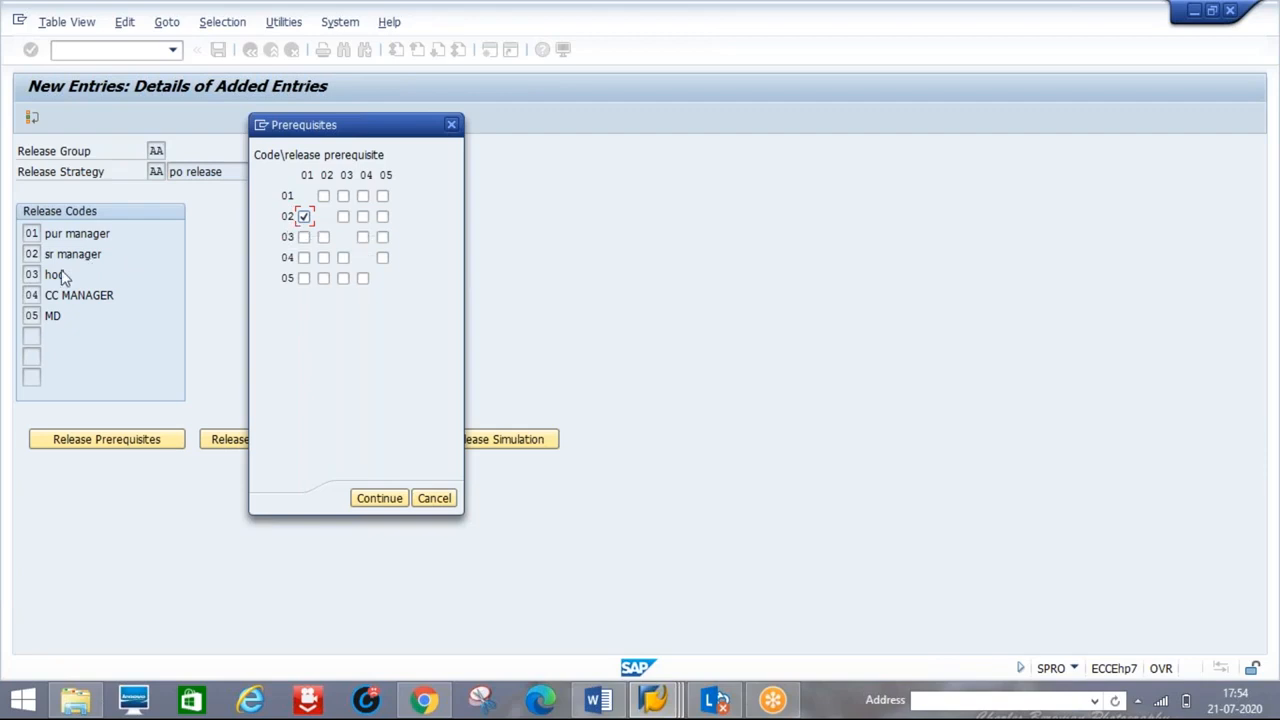
click(305, 240)
click(325, 240)
click(304, 258)
click(323, 258)
click(343, 258)
click(303, 279)
click(324, 280)
click(343, 280)
click(362, 280)
click(379, 500)
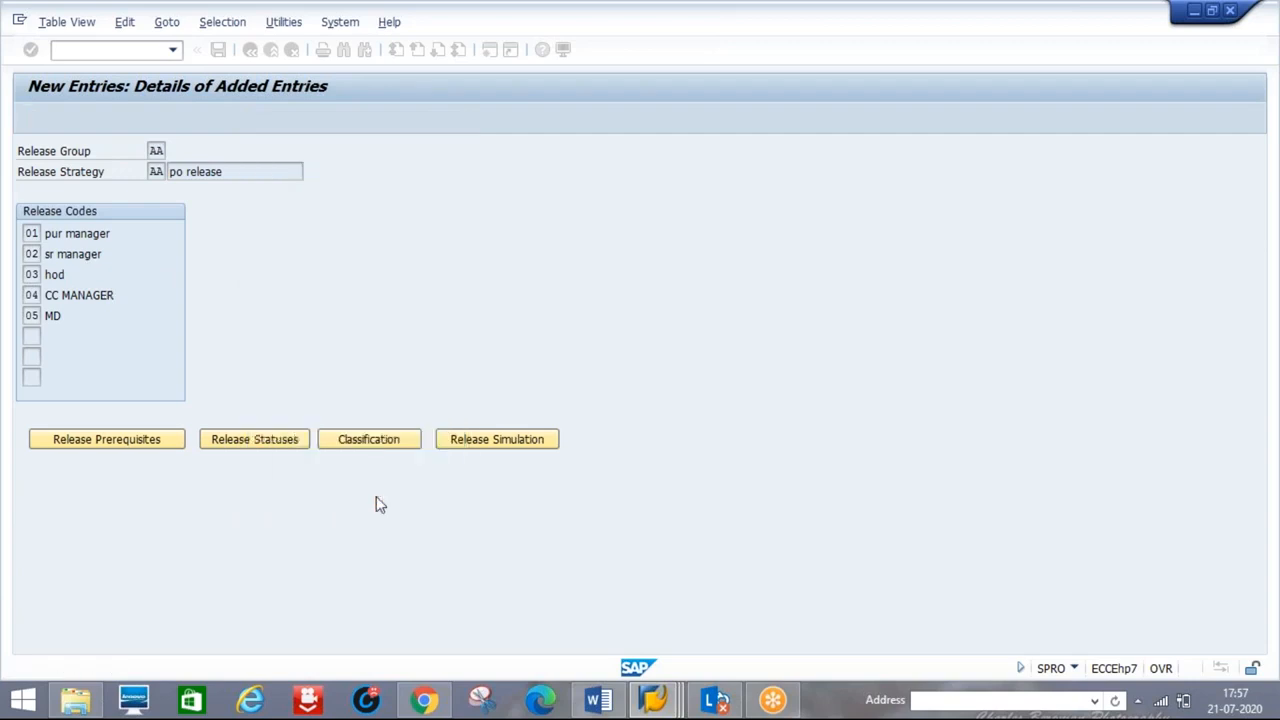
- In Release Statuses, add code 05 so only all five codes yield 2 PO RELEASE
click(265, 448)
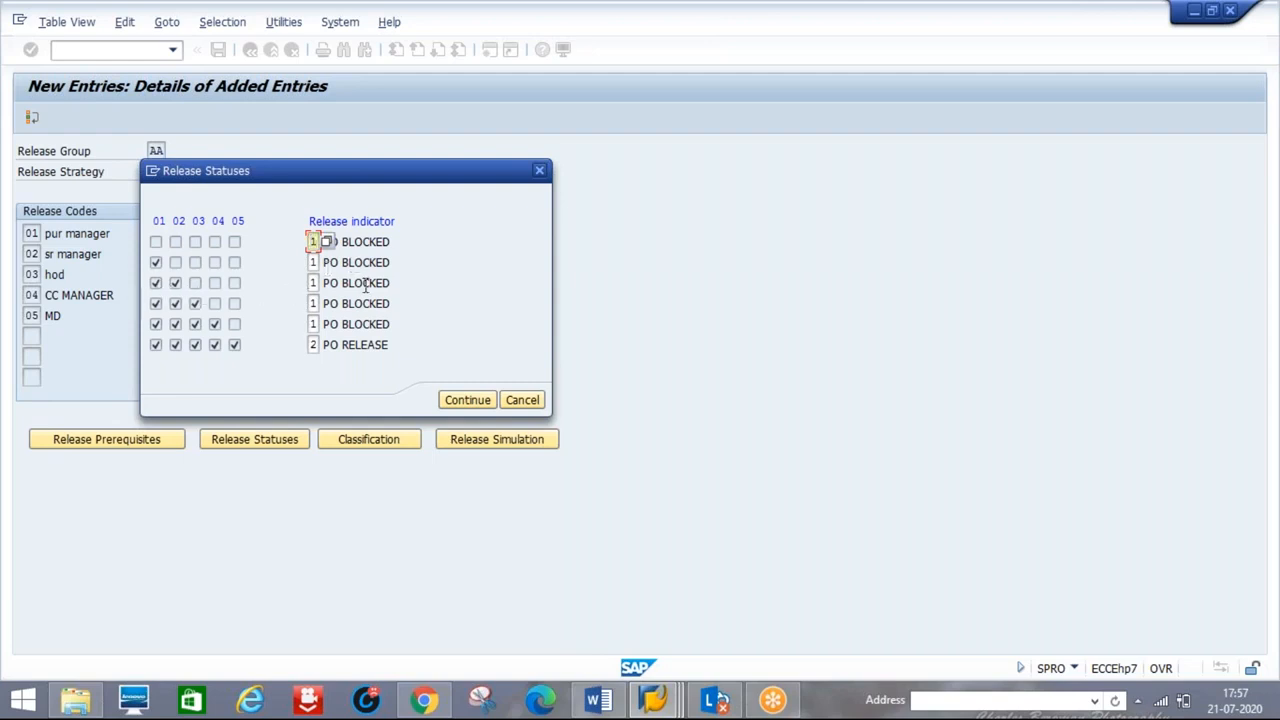
click(235, 345)
- Confirm the release statuses and classify the strategy with order type NBZZ (STD PO)
click(464, 400)
click(365, 443)
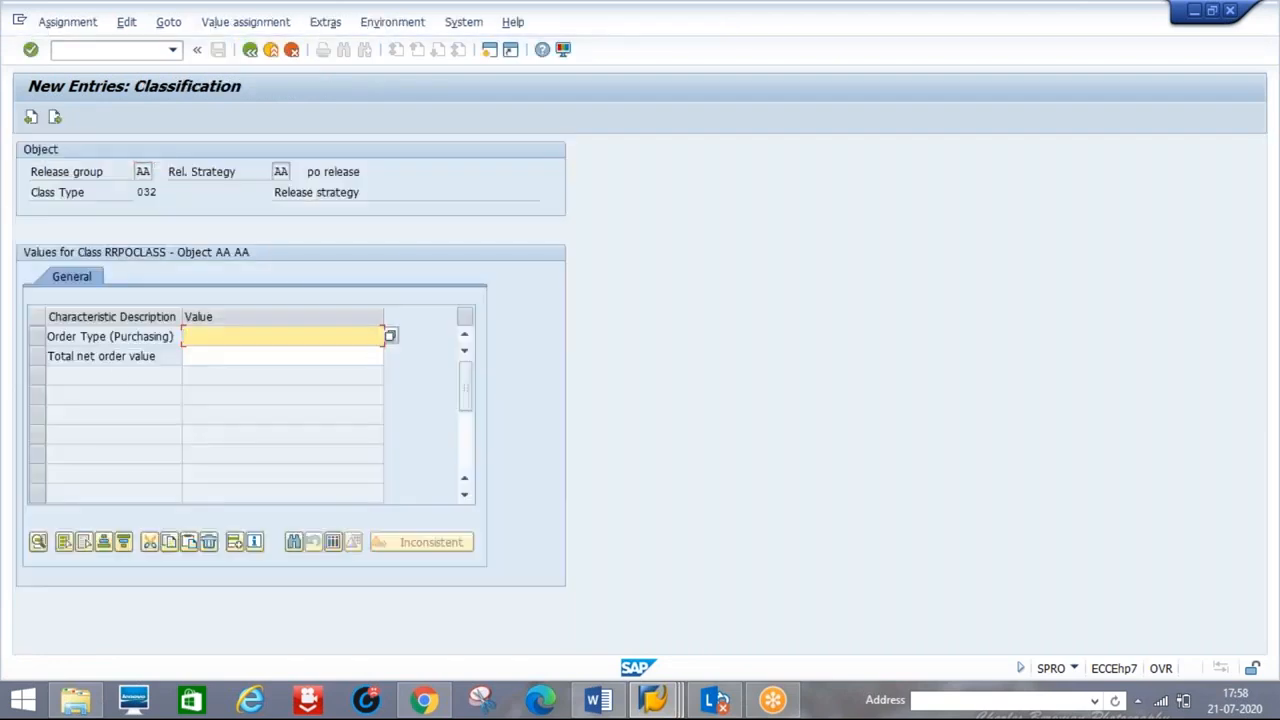
click(390, 338)
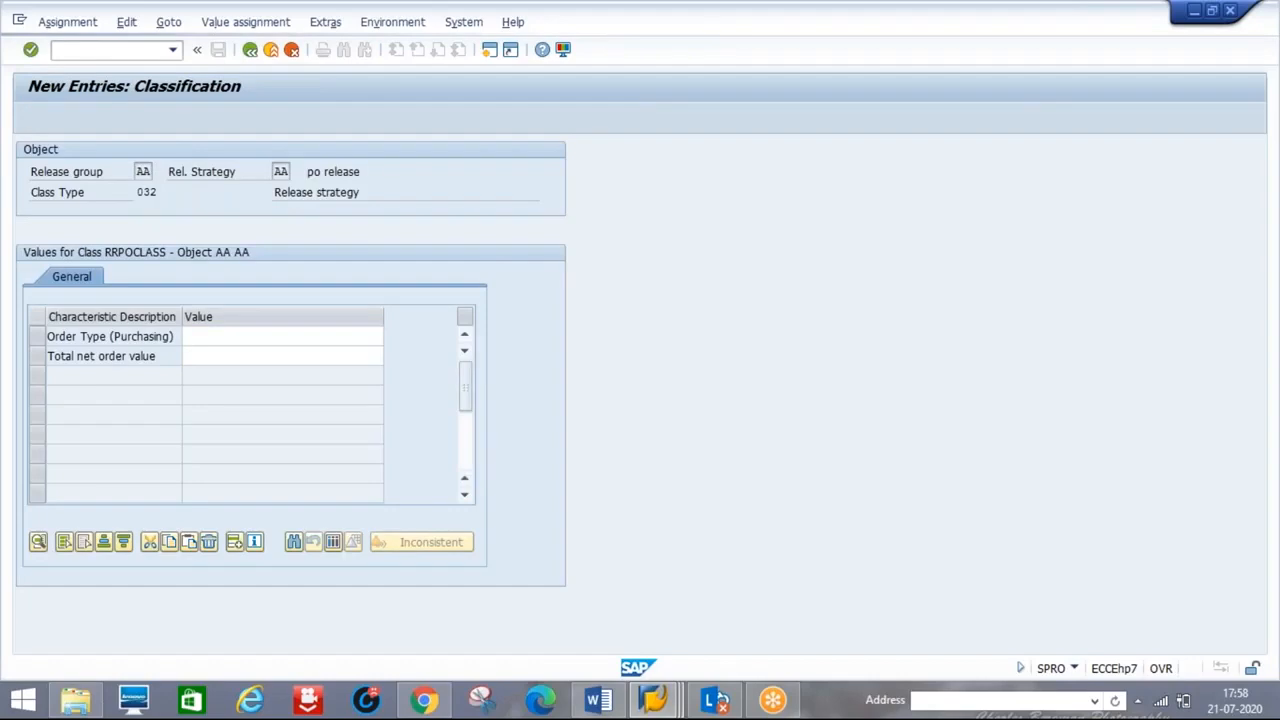
click(53, 366)
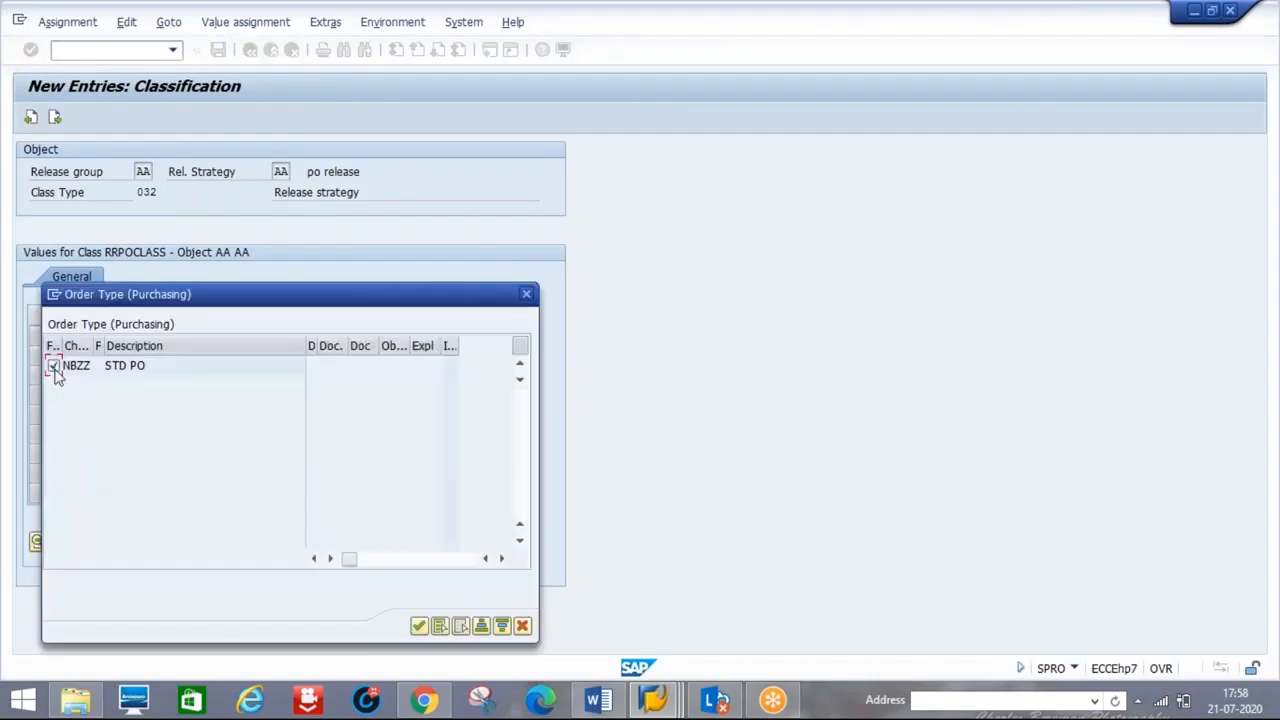
click(416, 634)
- Select all five total net order value ranges, from 1,00 up to 200000,00 INR
click(260, 354)
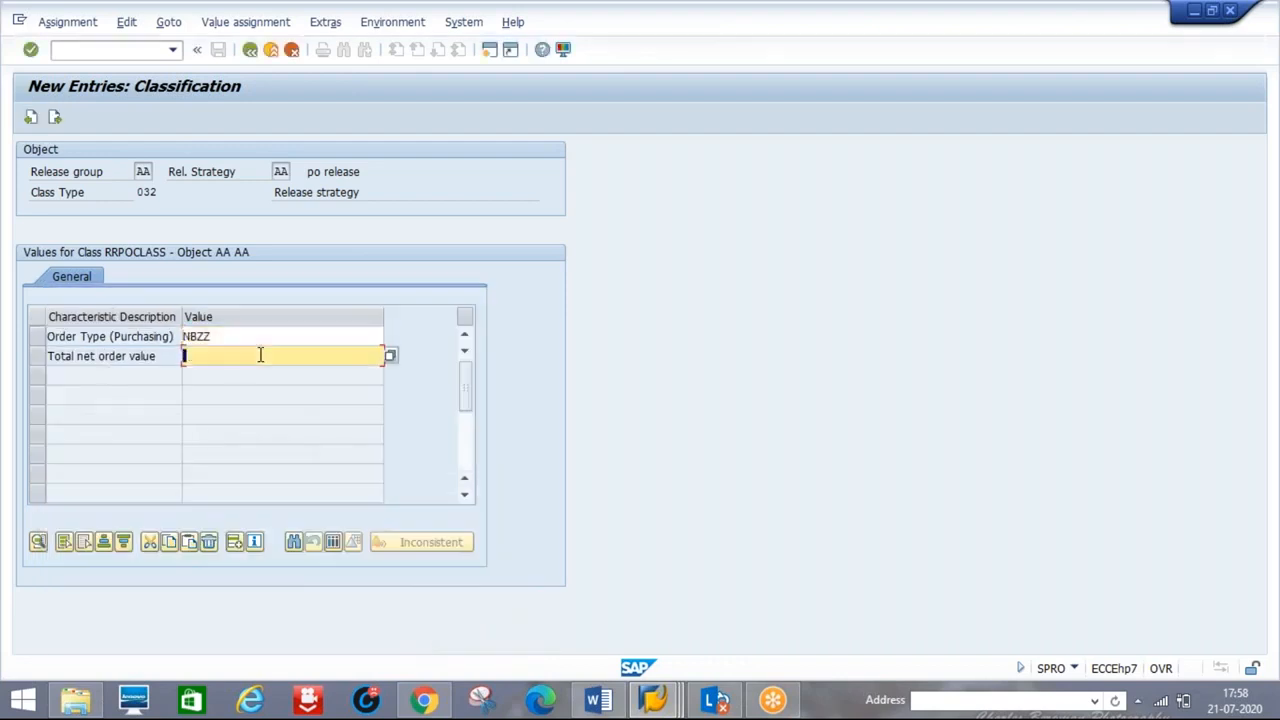
click(390, 357)
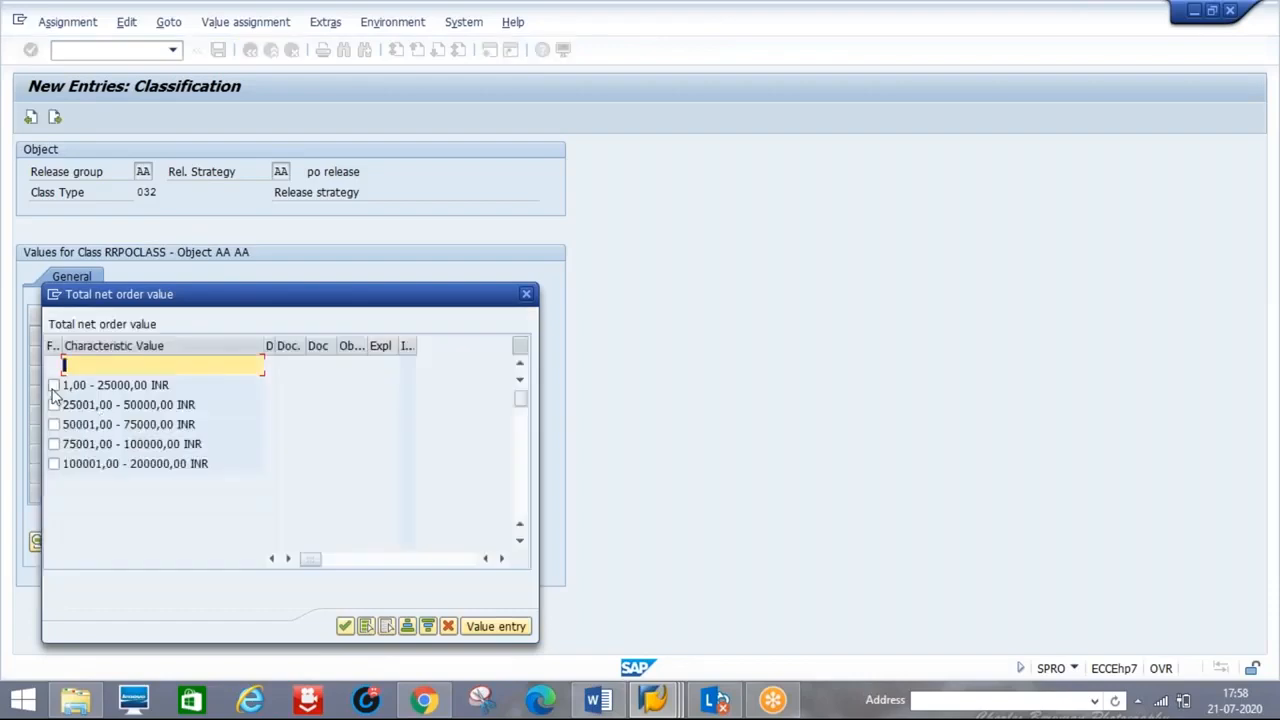
click(54, 385)
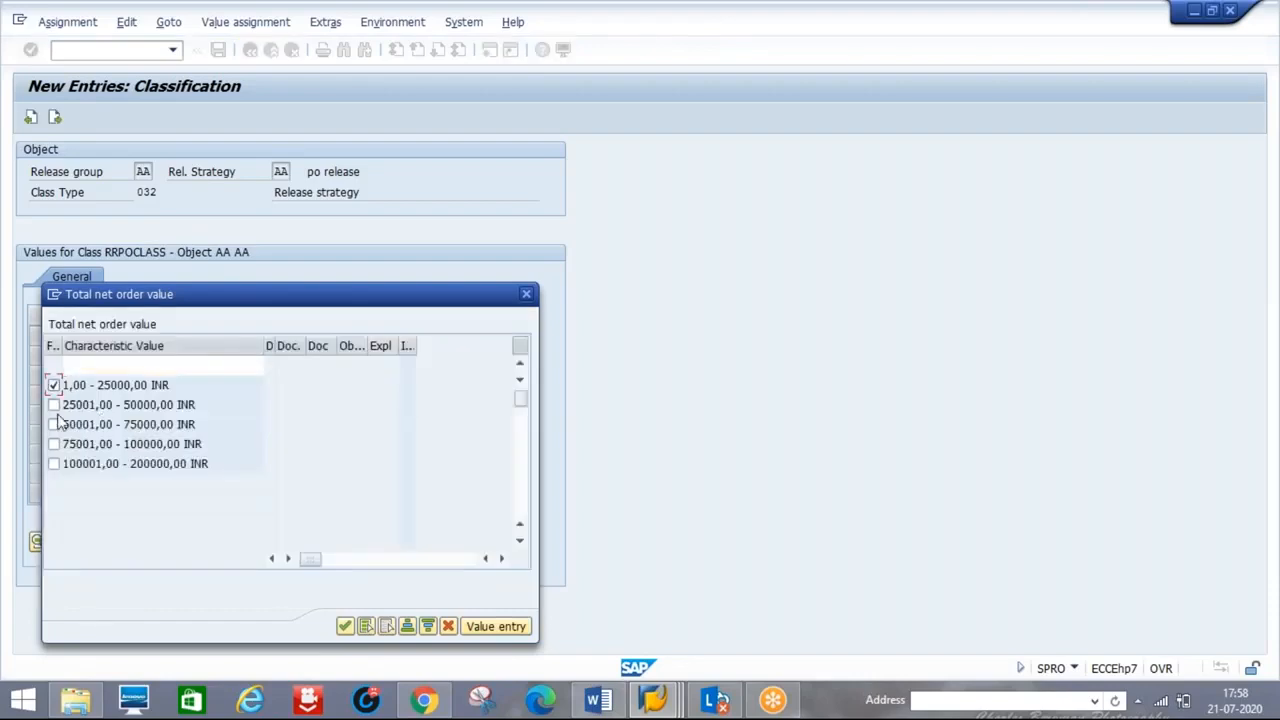
click(54, 405)
click(54, 424)
click(54, 444)
click(54, 464)
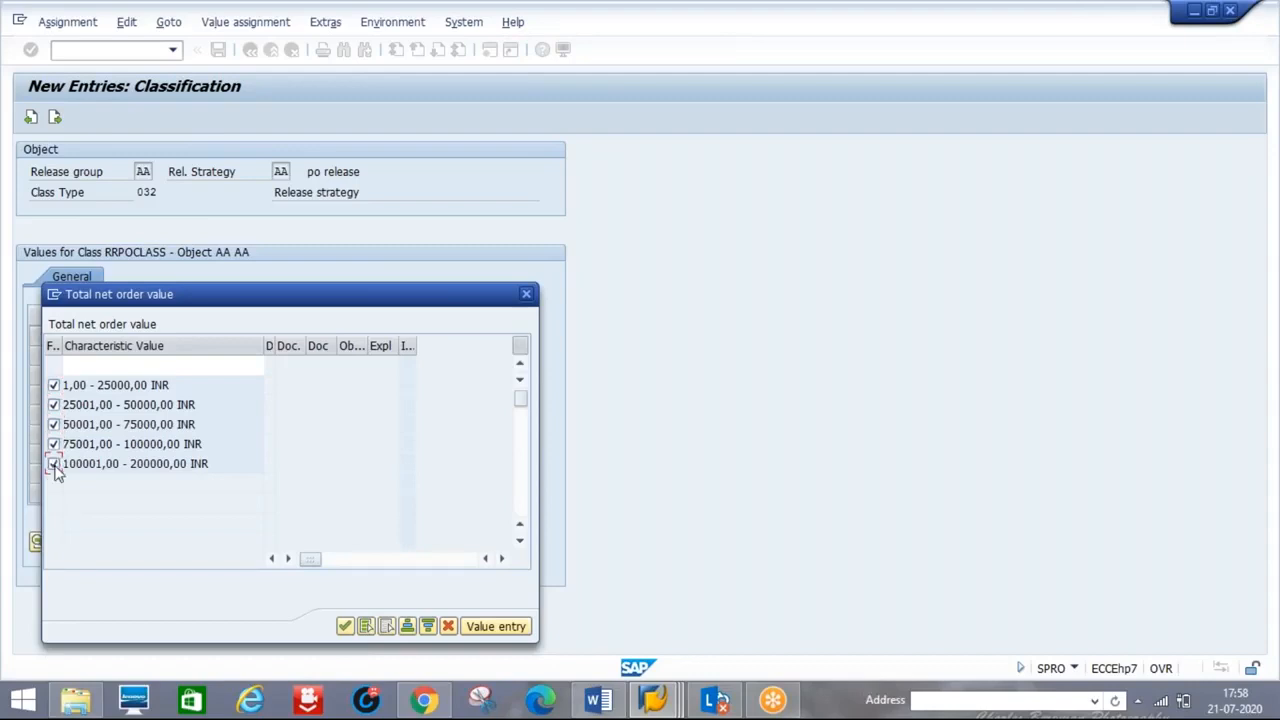
click(345, 627)
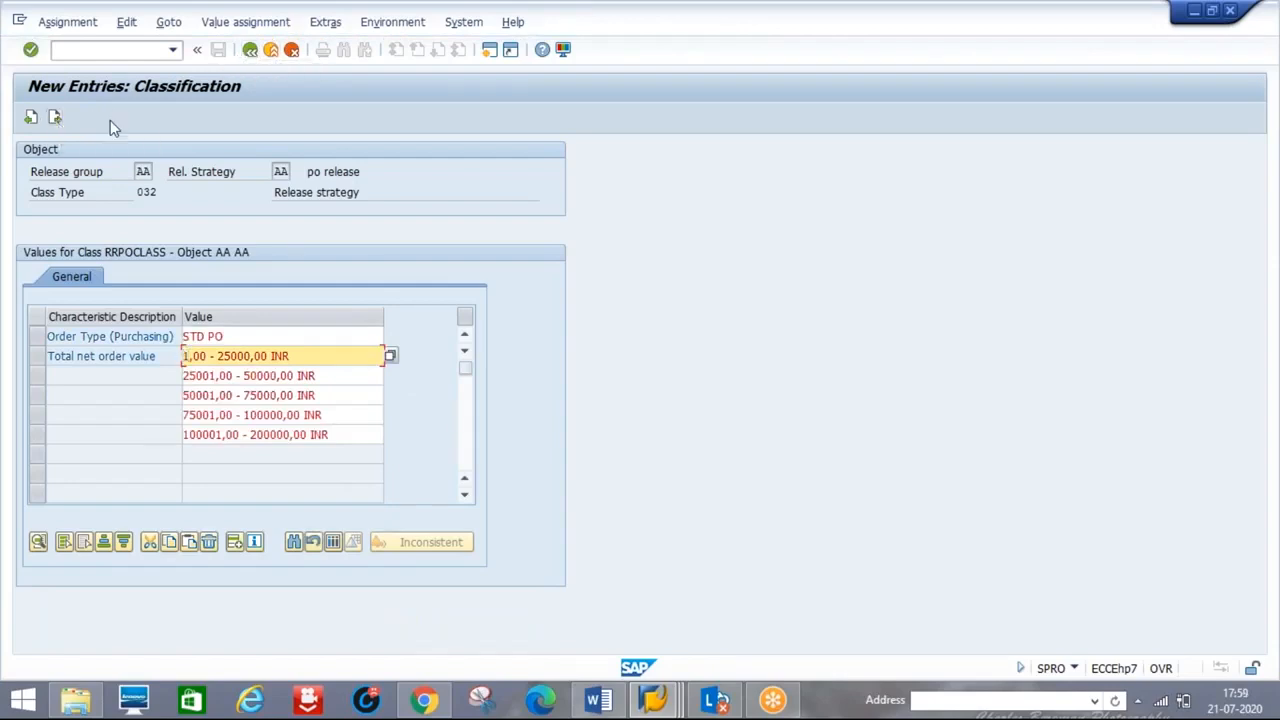
- Back on the strategy details, run the release simulation and confirm it shows 1 PO BLOCKED
click(56, 118)
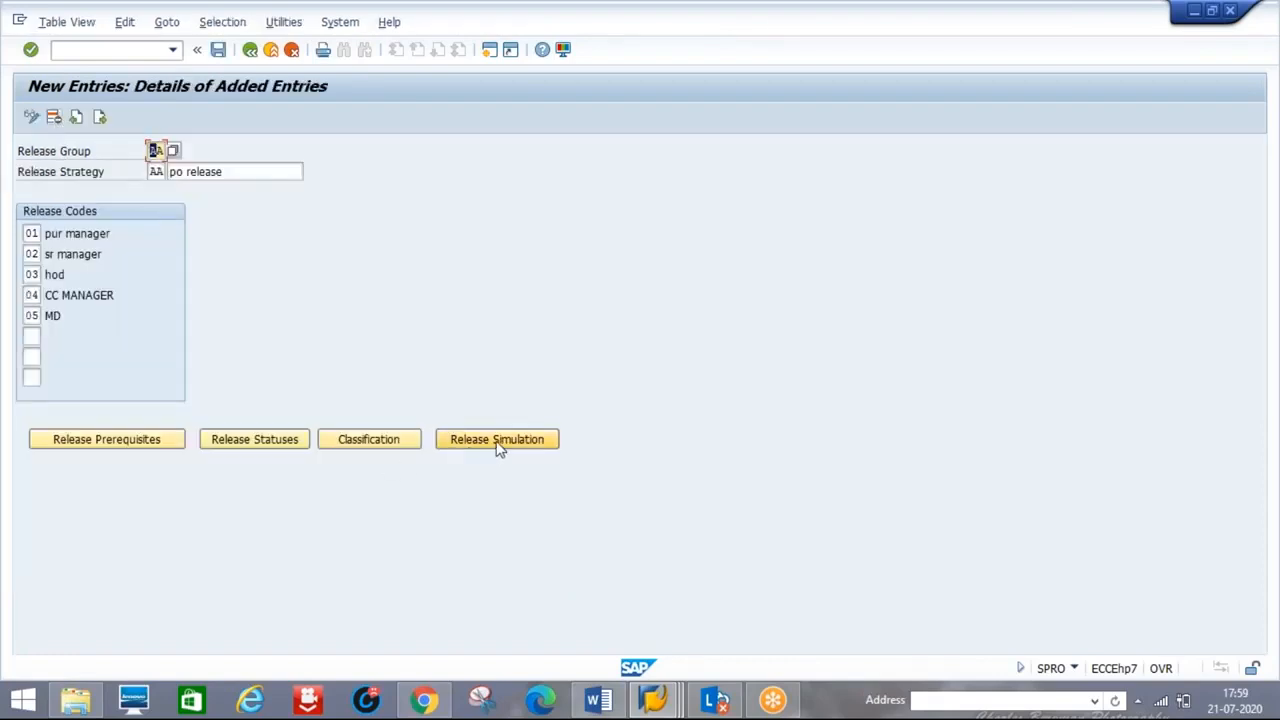
click(498, 440)
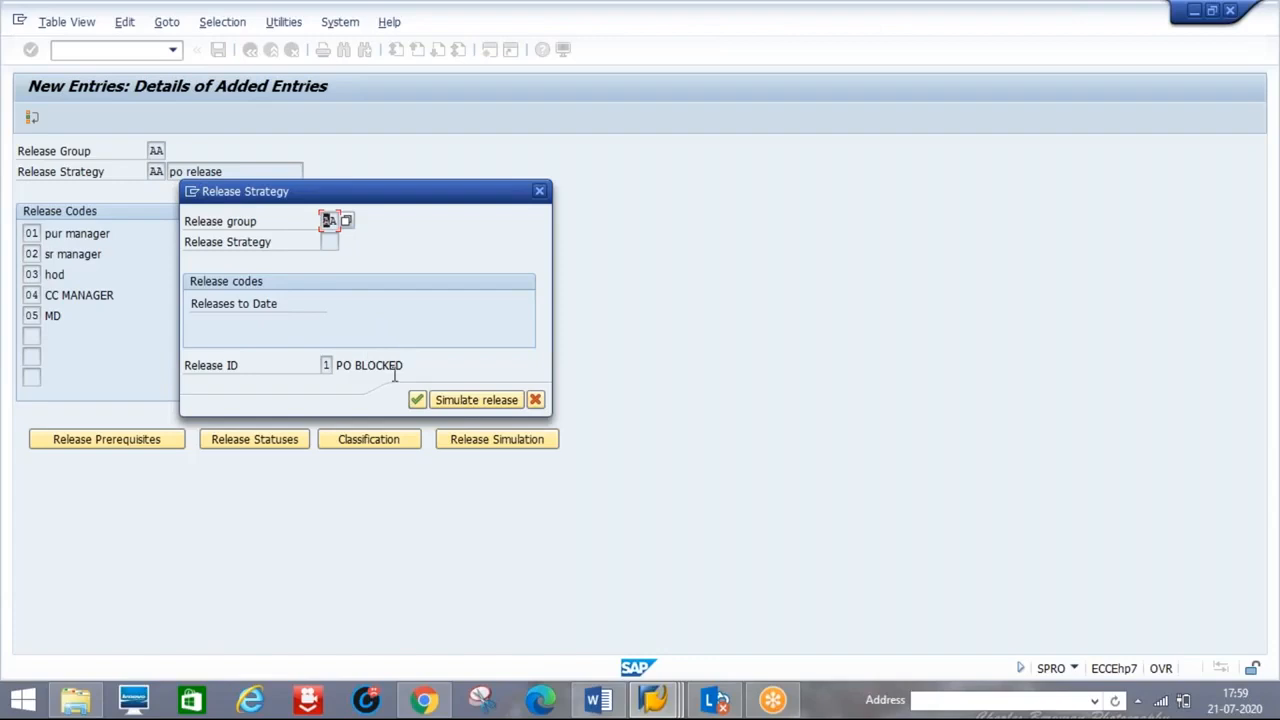
click(417, 400)
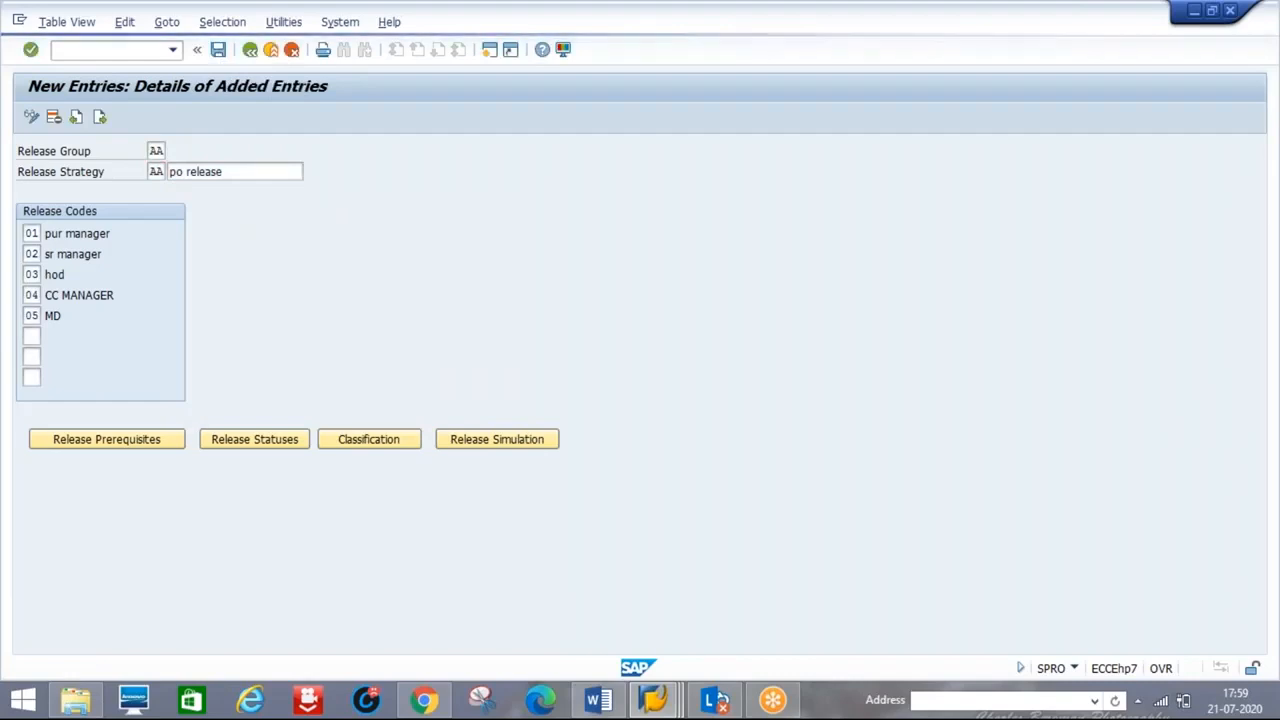
- Save strategy AA under the customizing request and reopen its simulation showing final release 01–05
key(ctrl+s)
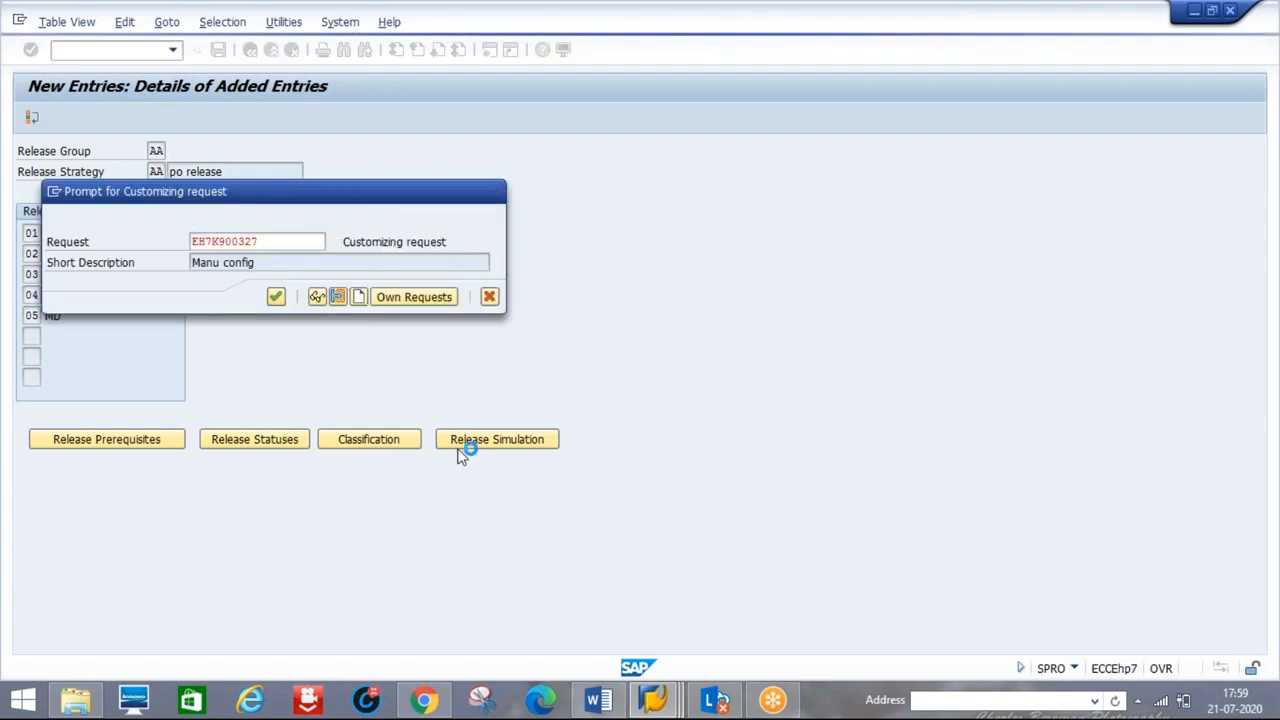
key(Return)
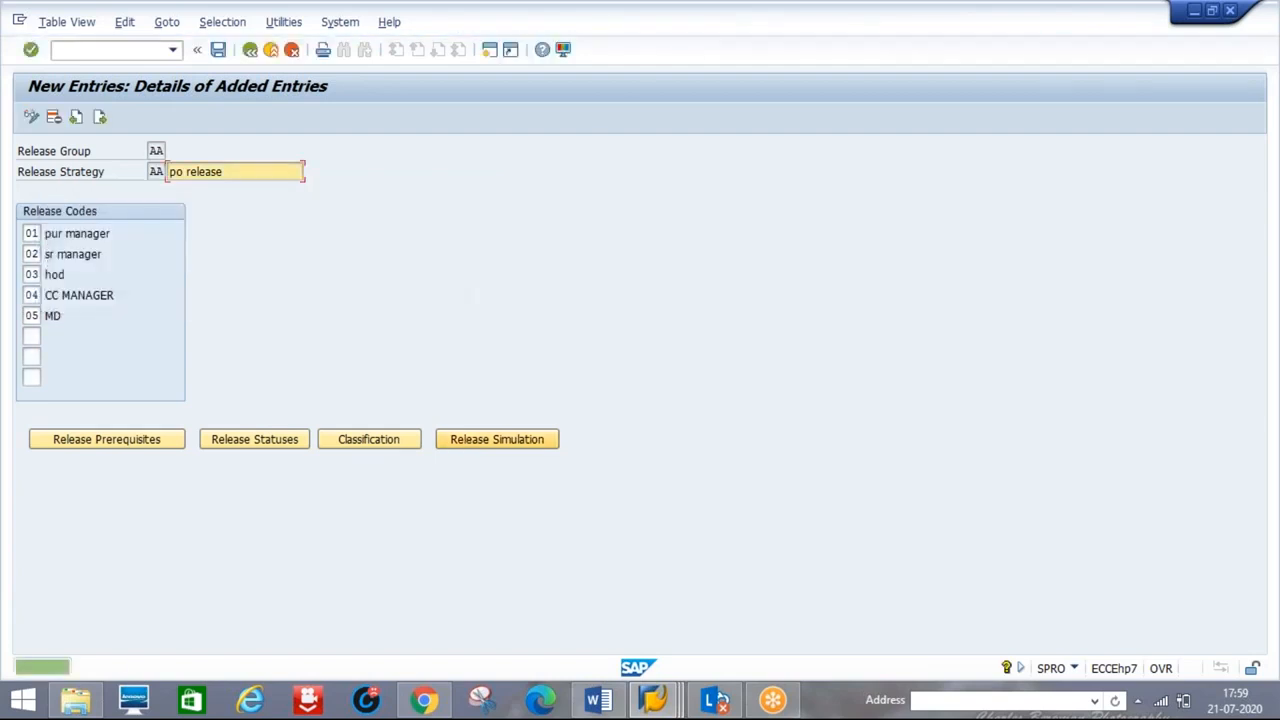
click(497, 439)
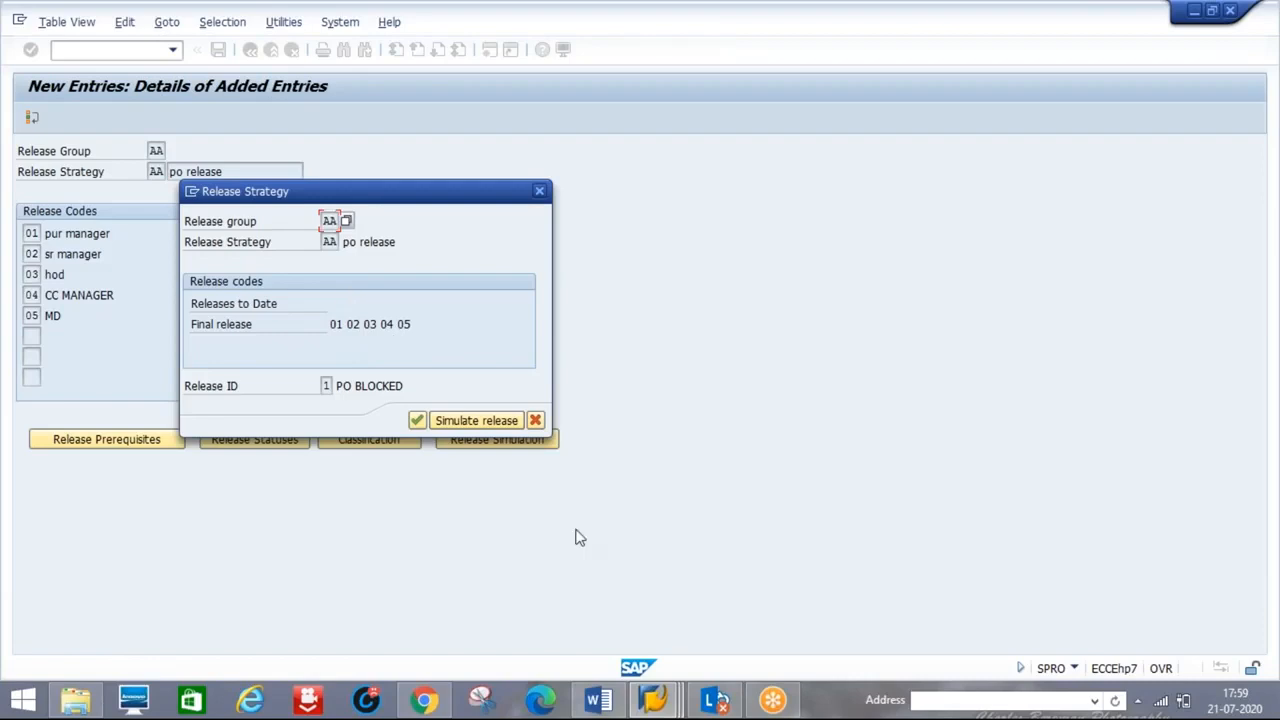
click(651, 703)
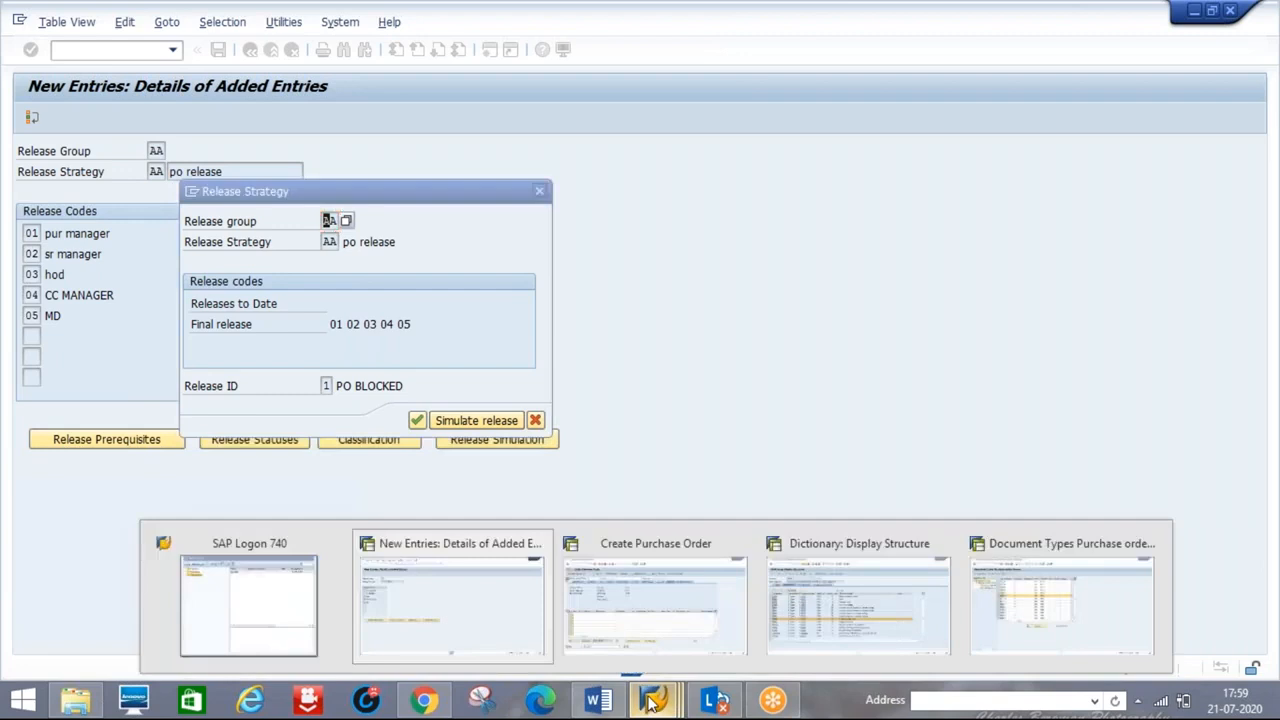
- Start transaction ME21N and choose purchase order type NBZZ
click(676, 613)
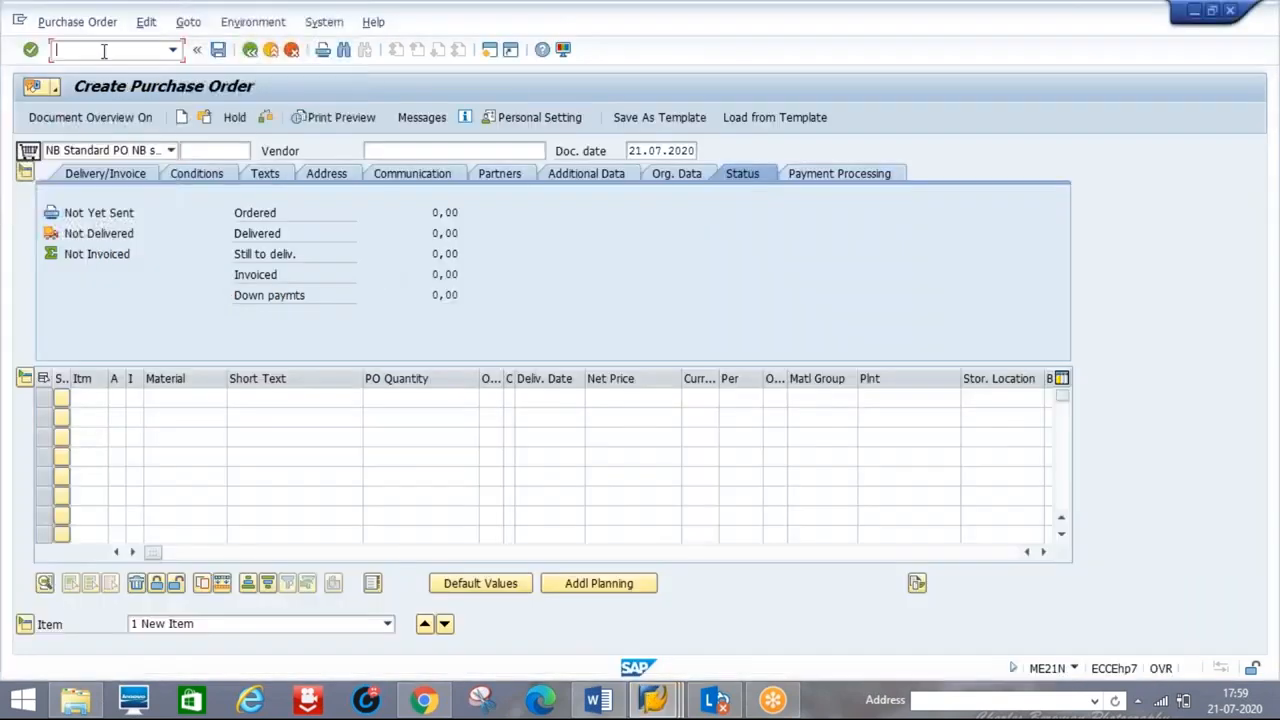
text(/NME21N)
key(Return)
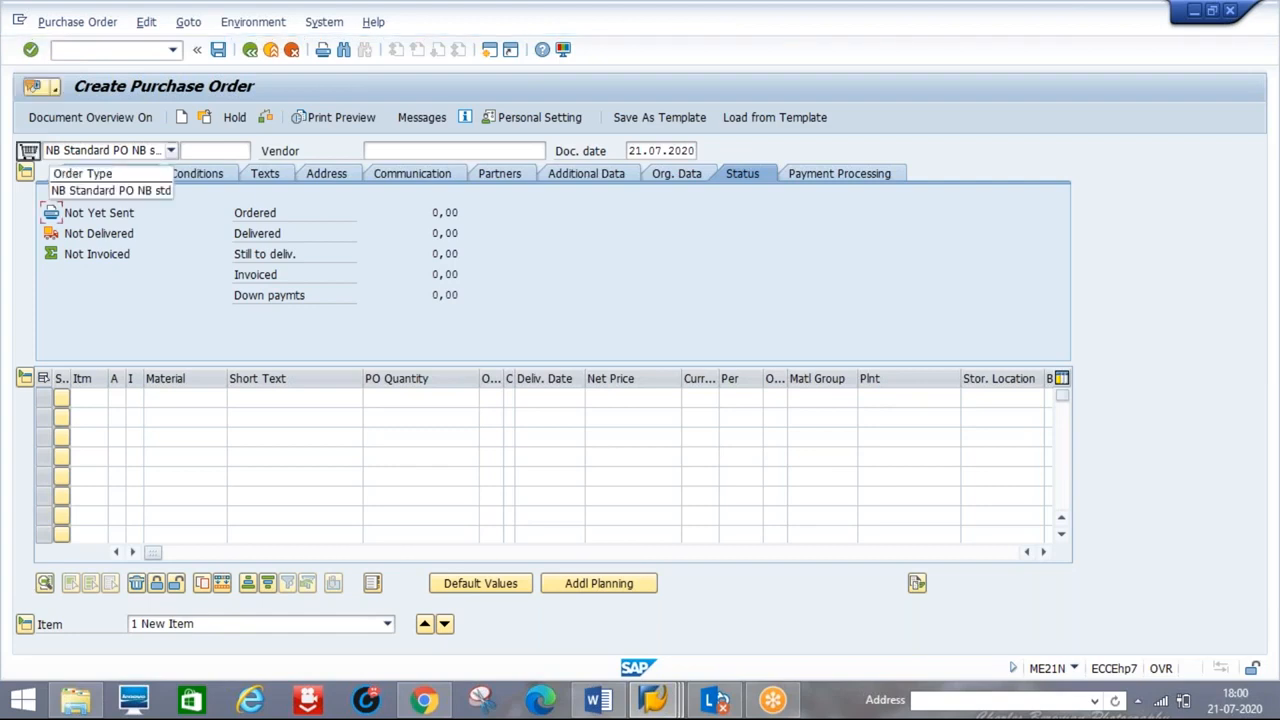
click(171, 150)
click(75, 167)
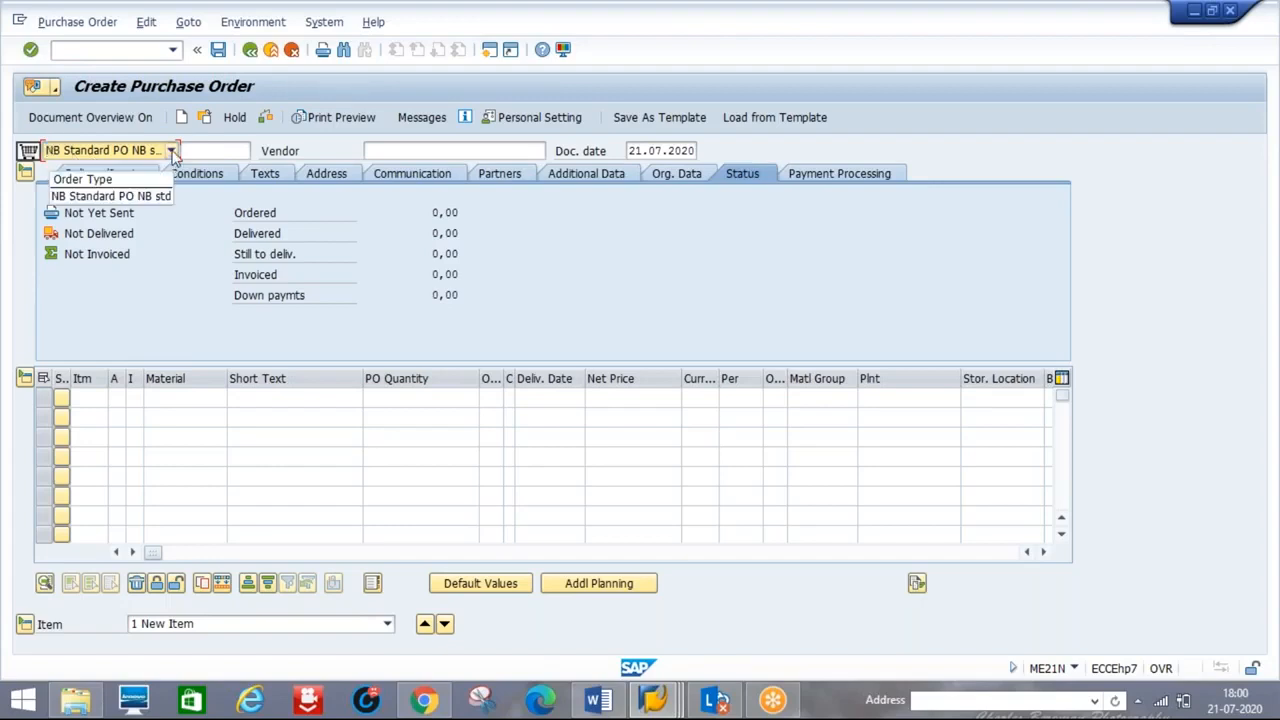
click(172, 151)
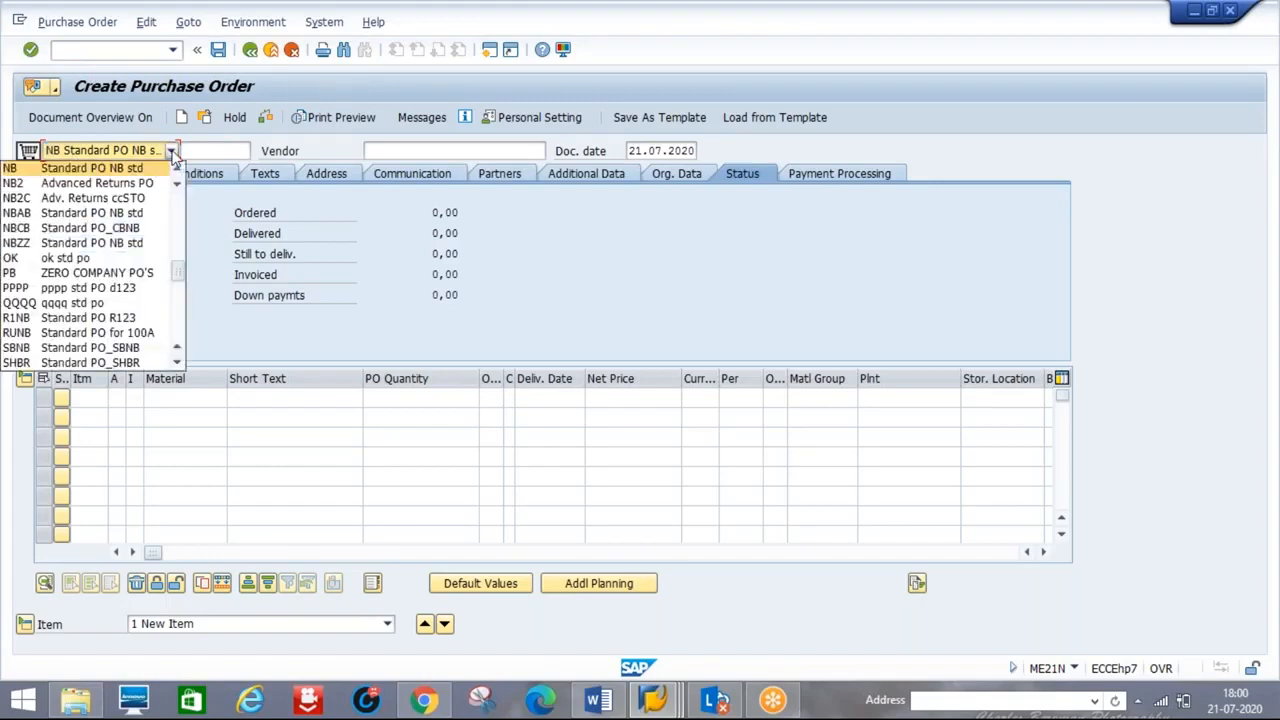
click(112, 242)
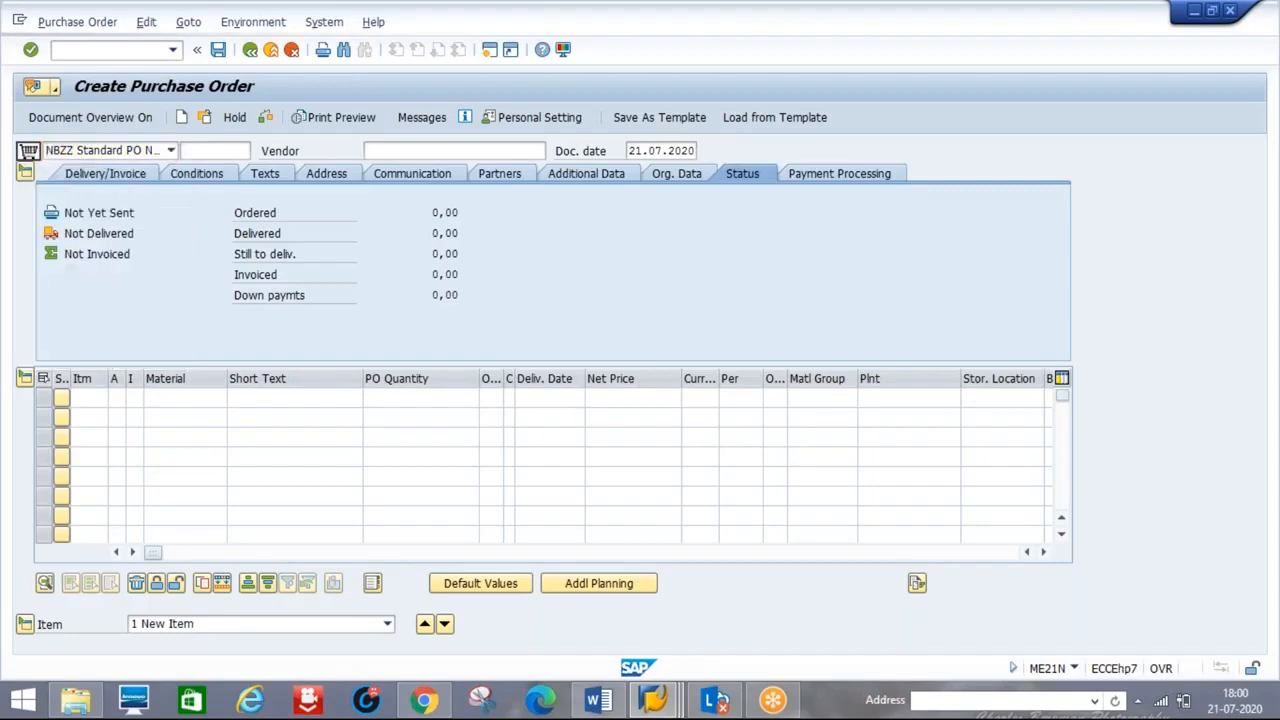
- Enter vendor D123, purchasing organization D123, purchasing group 001 and company code D123
click(389, 146)
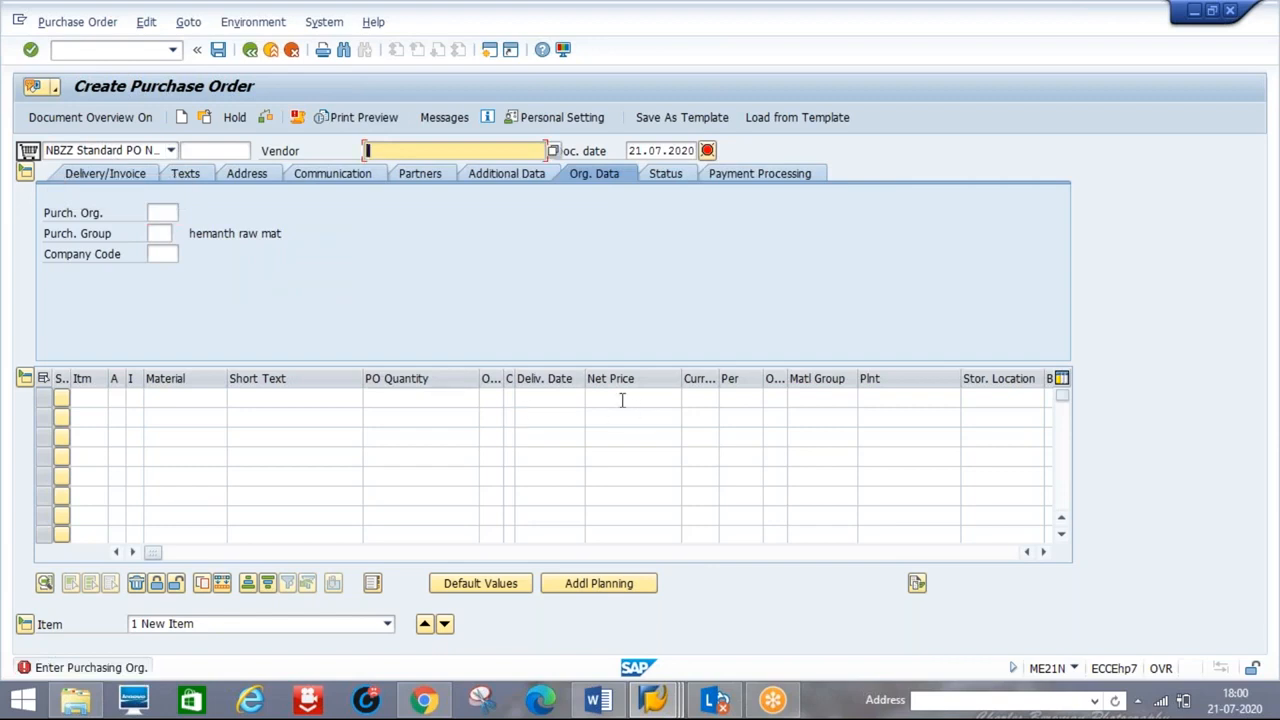
text(D123)
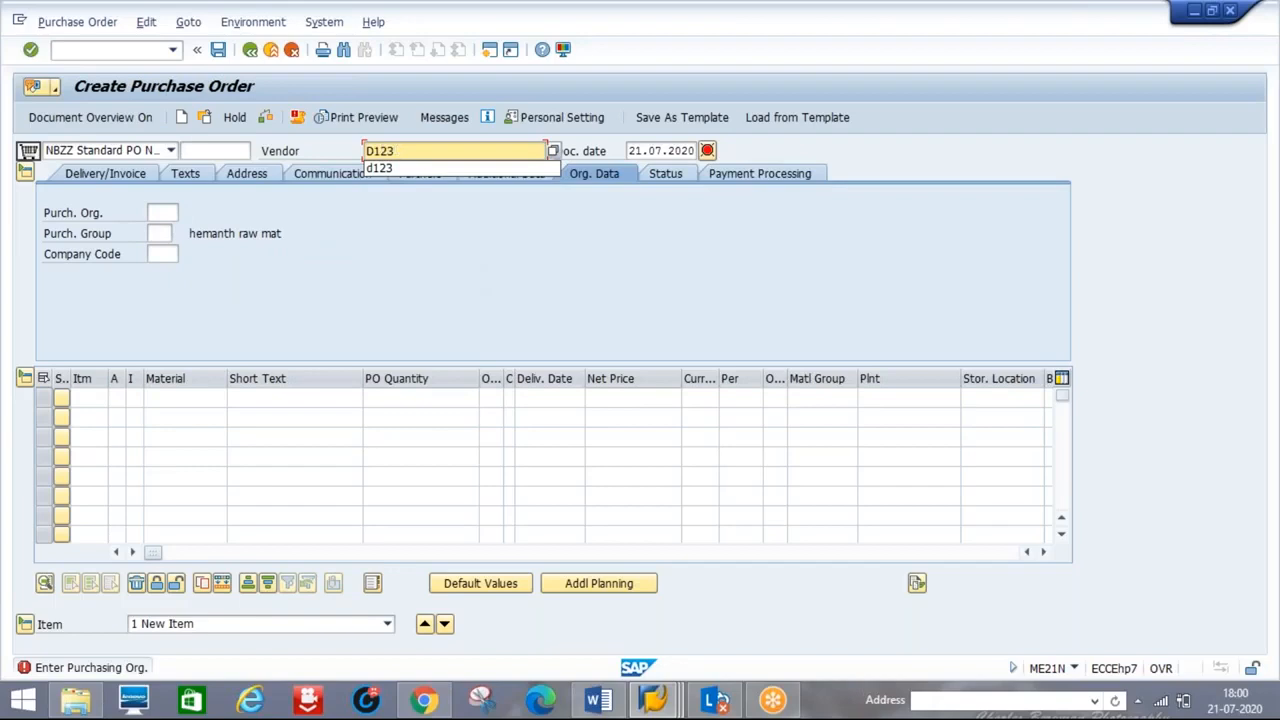
click(162, 213)
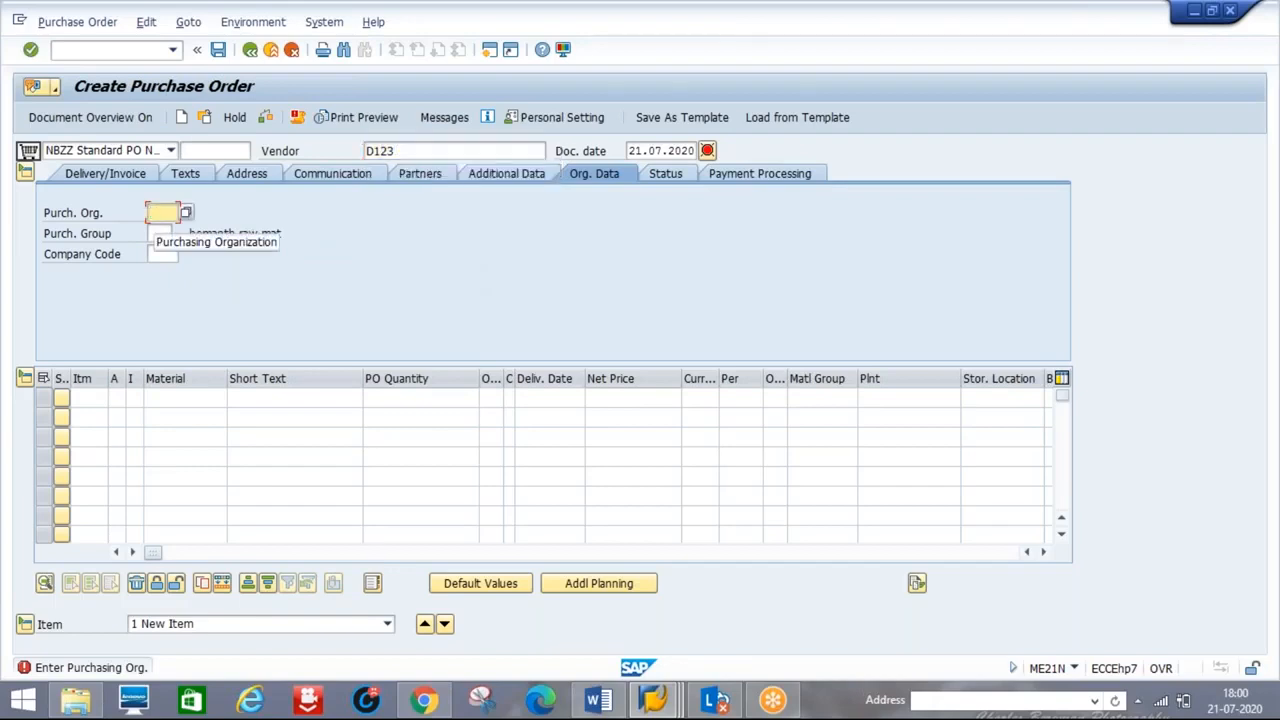
text(D123)
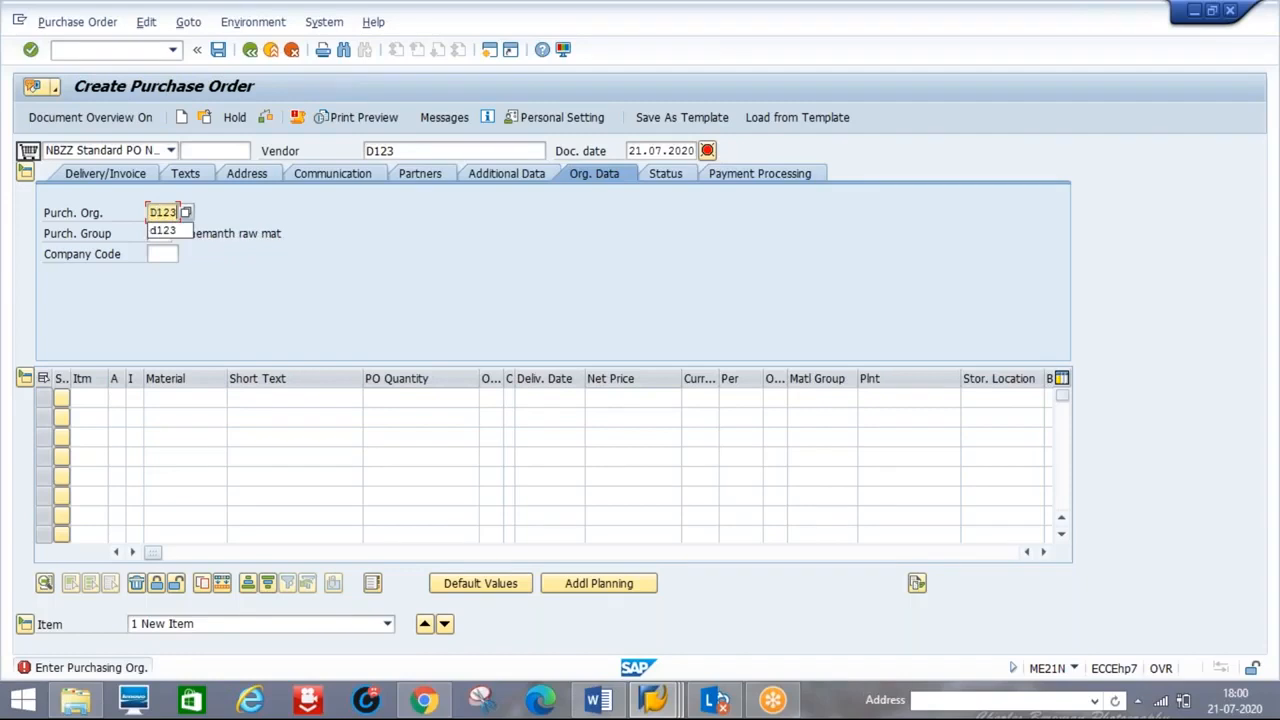
key(Tab)
text(001)
key(Tab)
text(D123)
key(Tab)
- Bring up the F4 material search for the first item's Material field
click(185, 398)
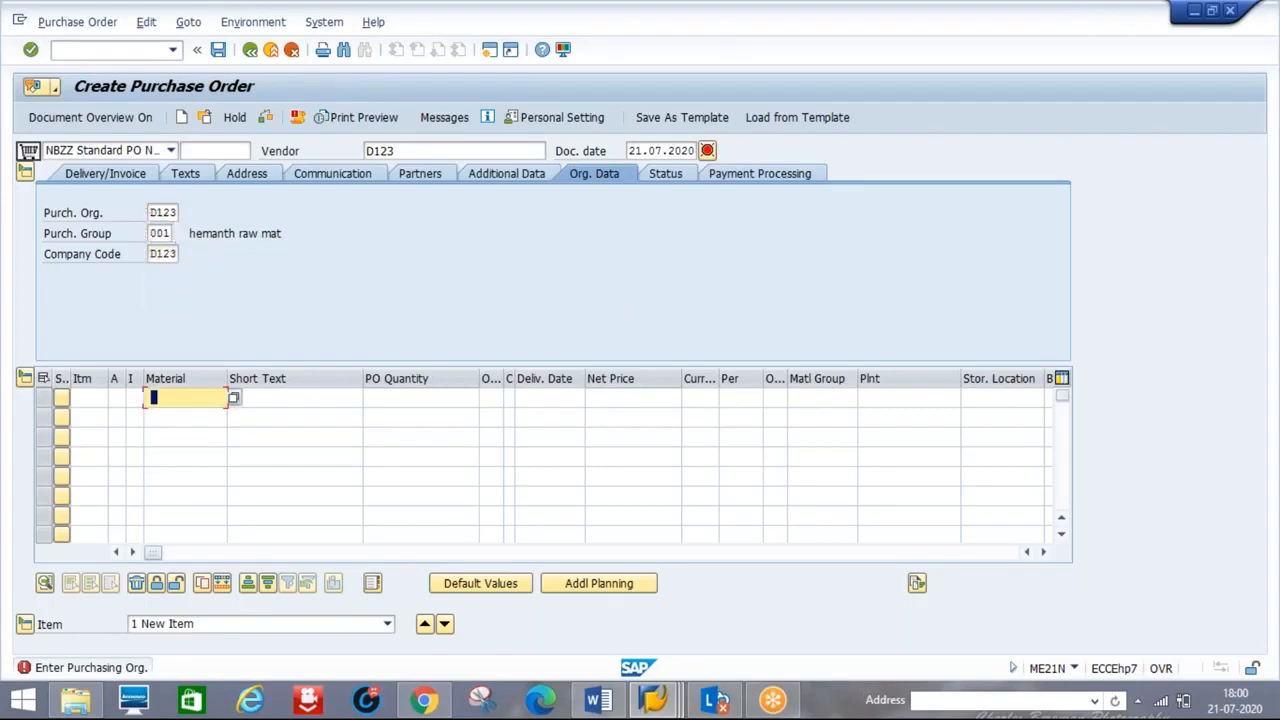
key(BackSpace)
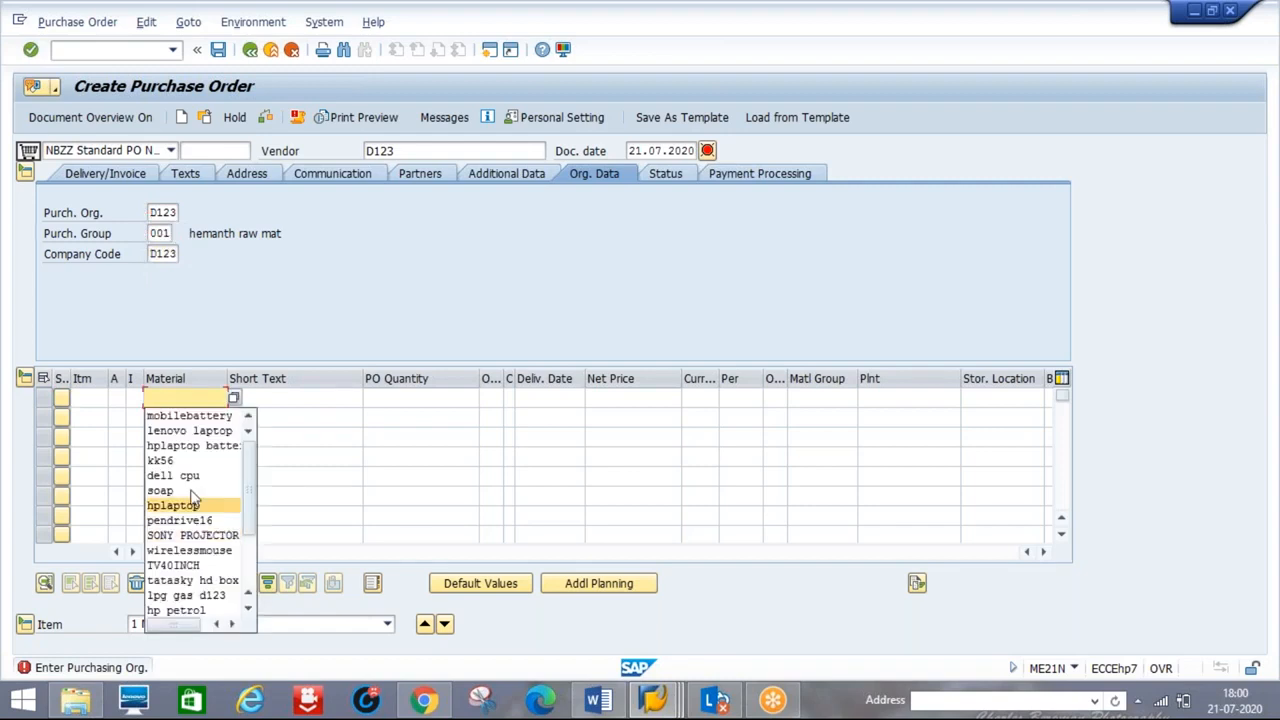
click(188, 399)
click(234, 399)
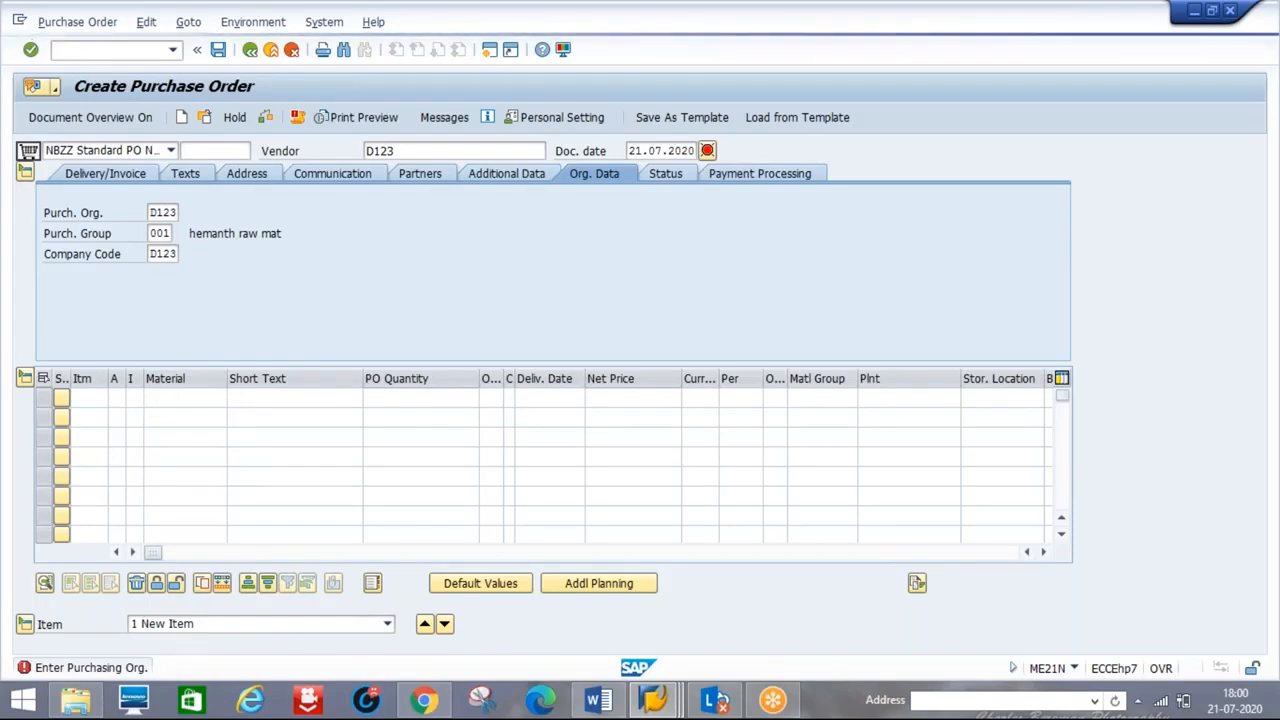
key(F4)
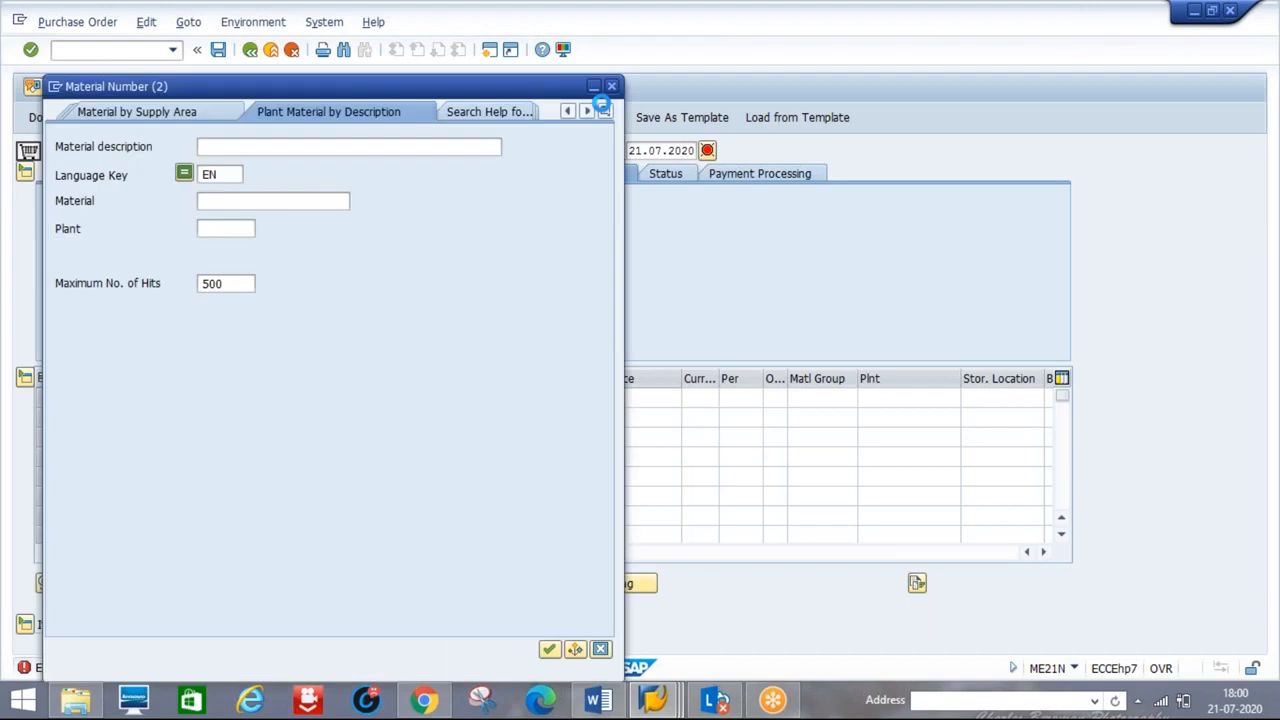
- Search materials in plant D1P1 and add DELL LAPTOP as item 1 with quantity 5
click(232, 229)
text(D1P1)
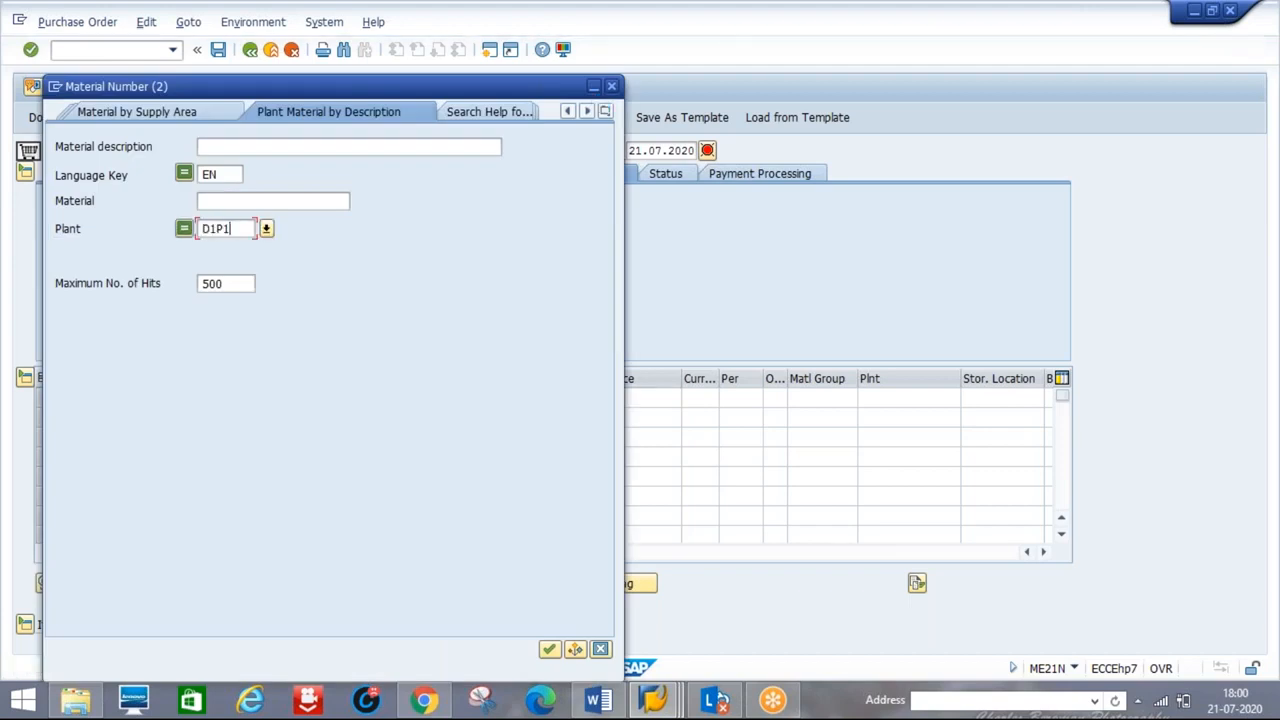
key(Return)
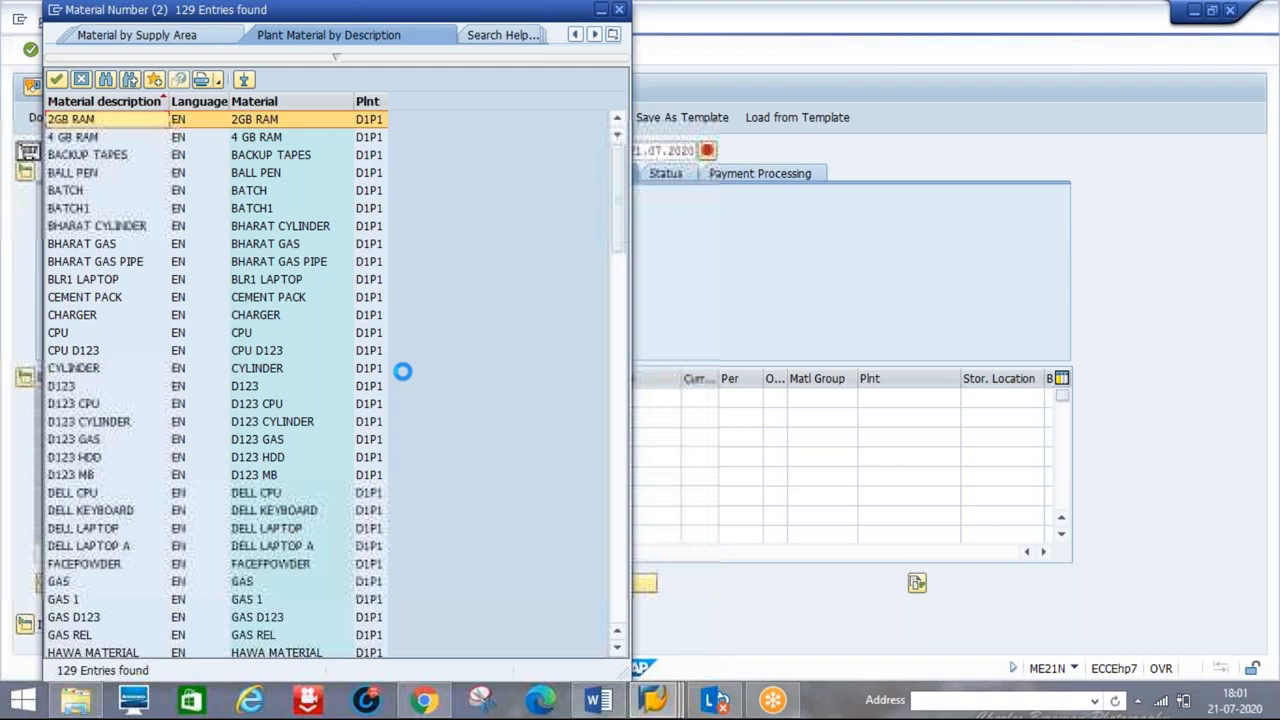
double_click(266, 528)
key(Tab)
text(5)
key(Tab)
key(Tab)
key(Tab)
- Enter delivery date 25.07.2020 and the net price in INR for the DELL LAPTOP item
text(25)
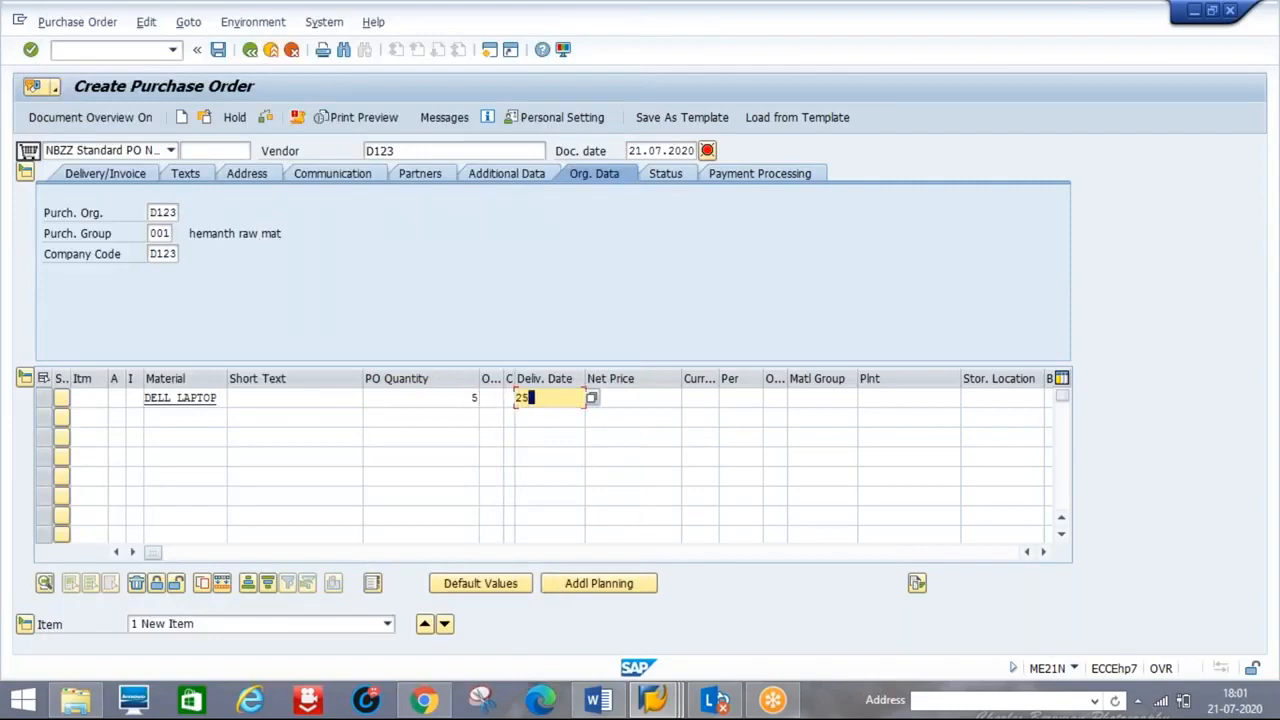
text(0)
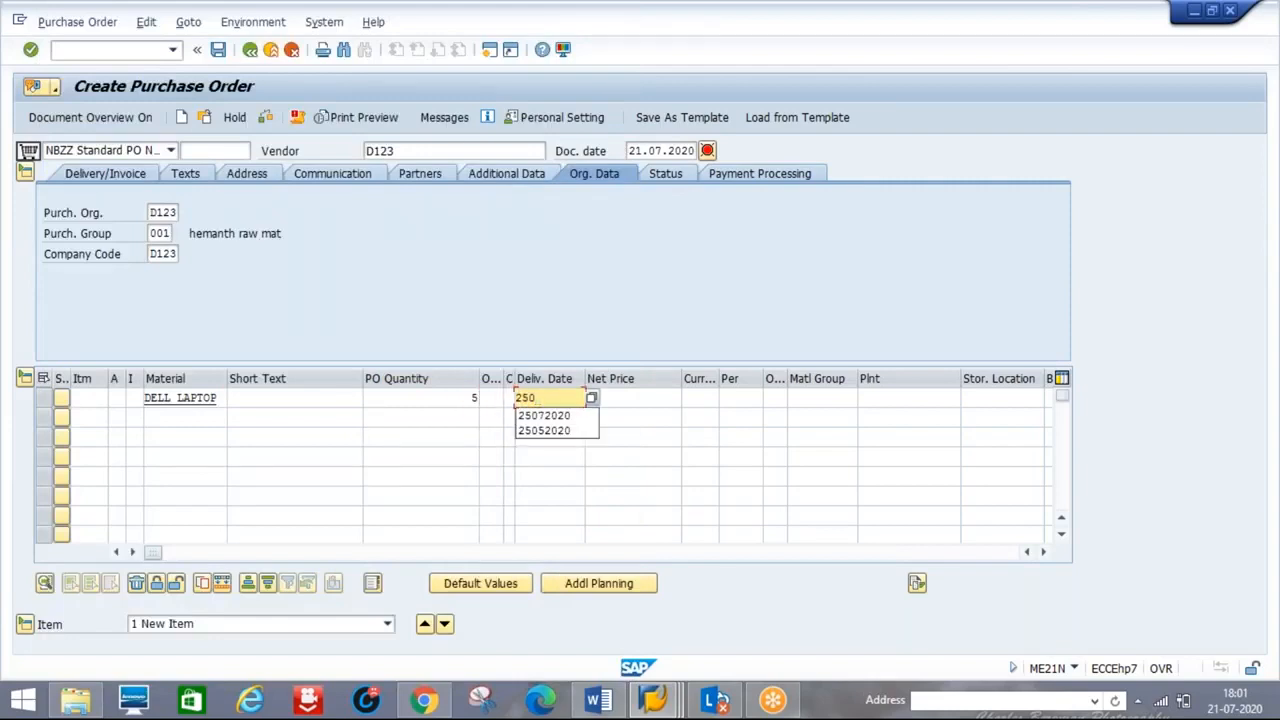
text(72020)
key(Tab)
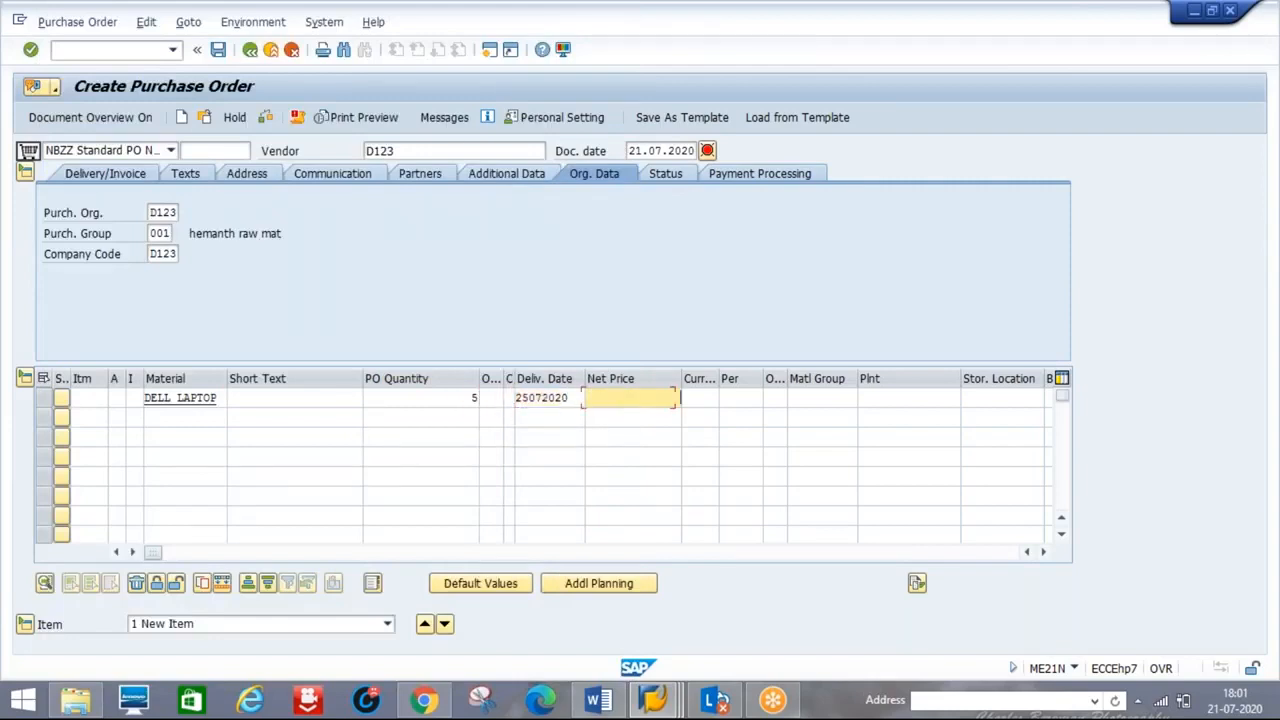
text(35000)
key(Tab)
text(I)
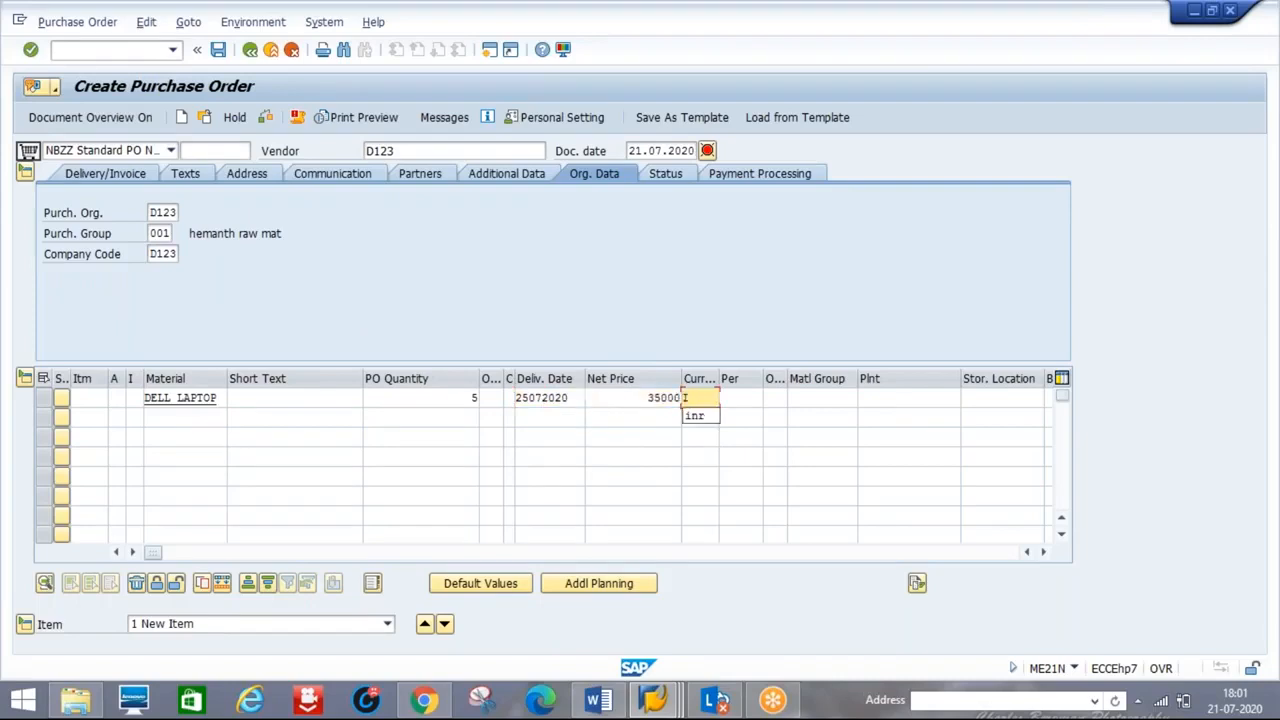
text(NR)
key(Tab)
key(Tab)
key(Tab)
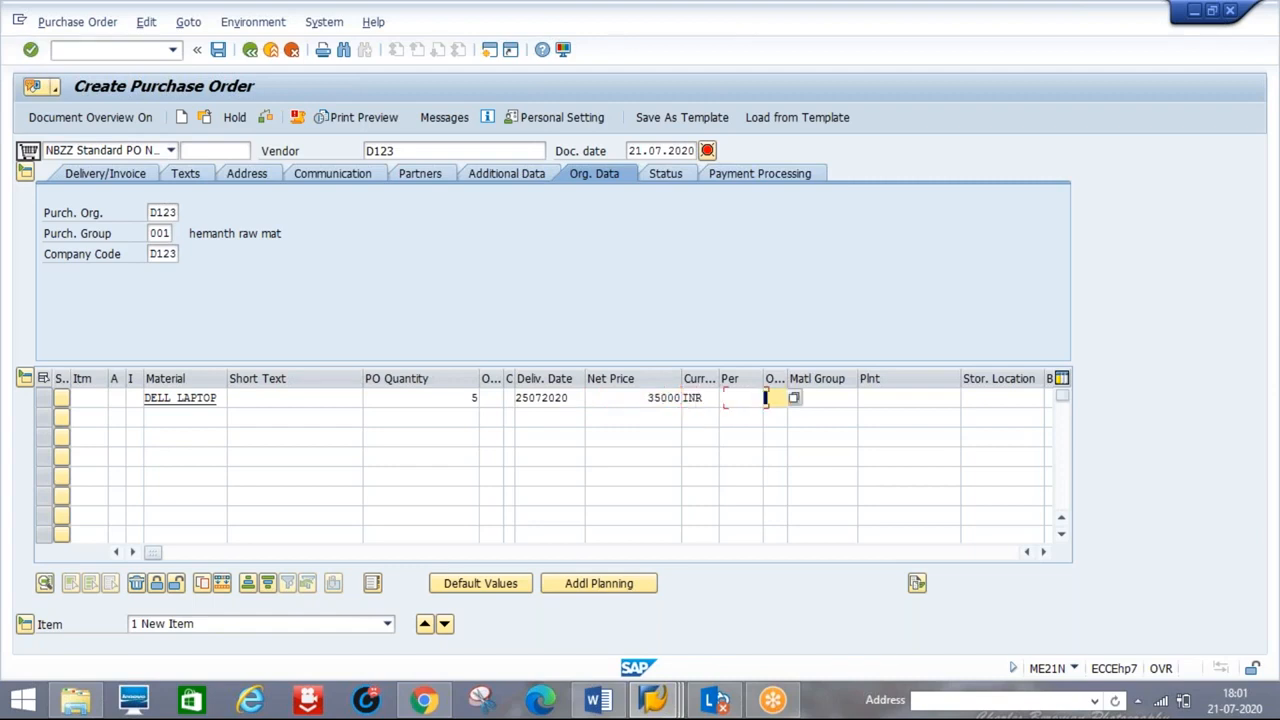
- Set plant d1p1 and storage location d1s1, validate the item, and view its pricing conditions
key(Tab)
text(d1p1)
key(Tab)
text(dd)
key(BackSpace)
key(Down)
key(Down)
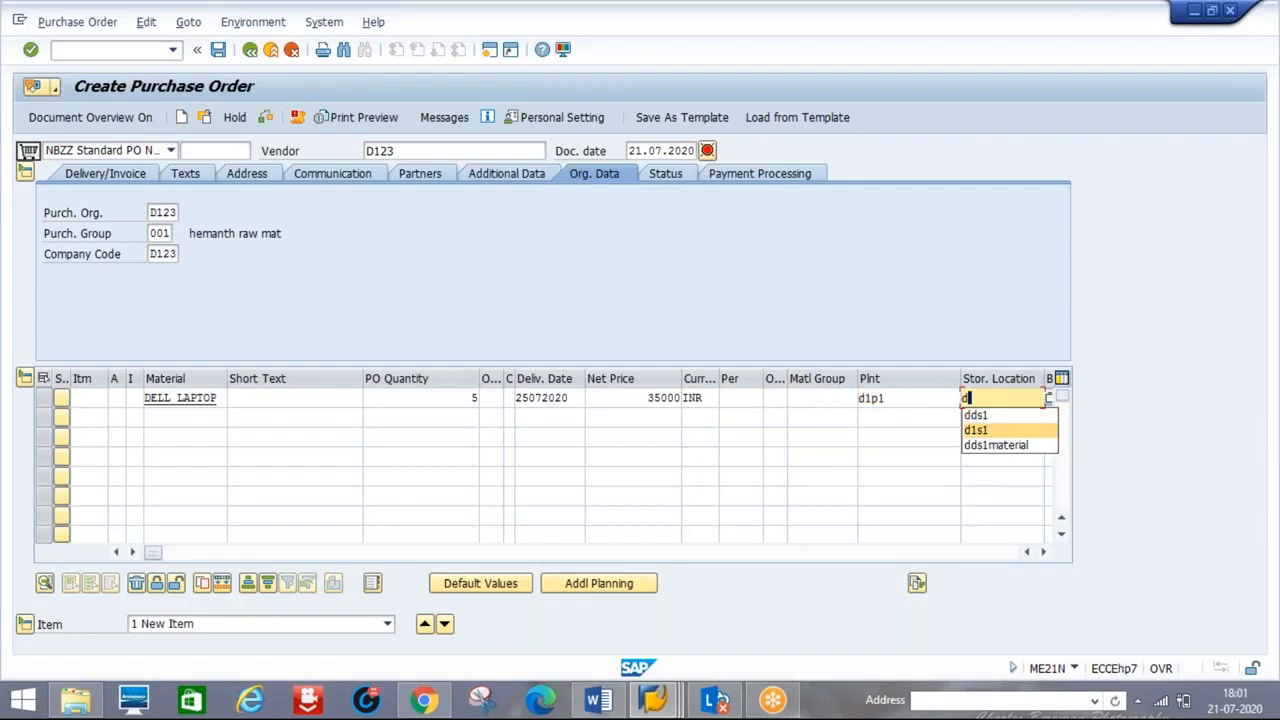
key(Return)
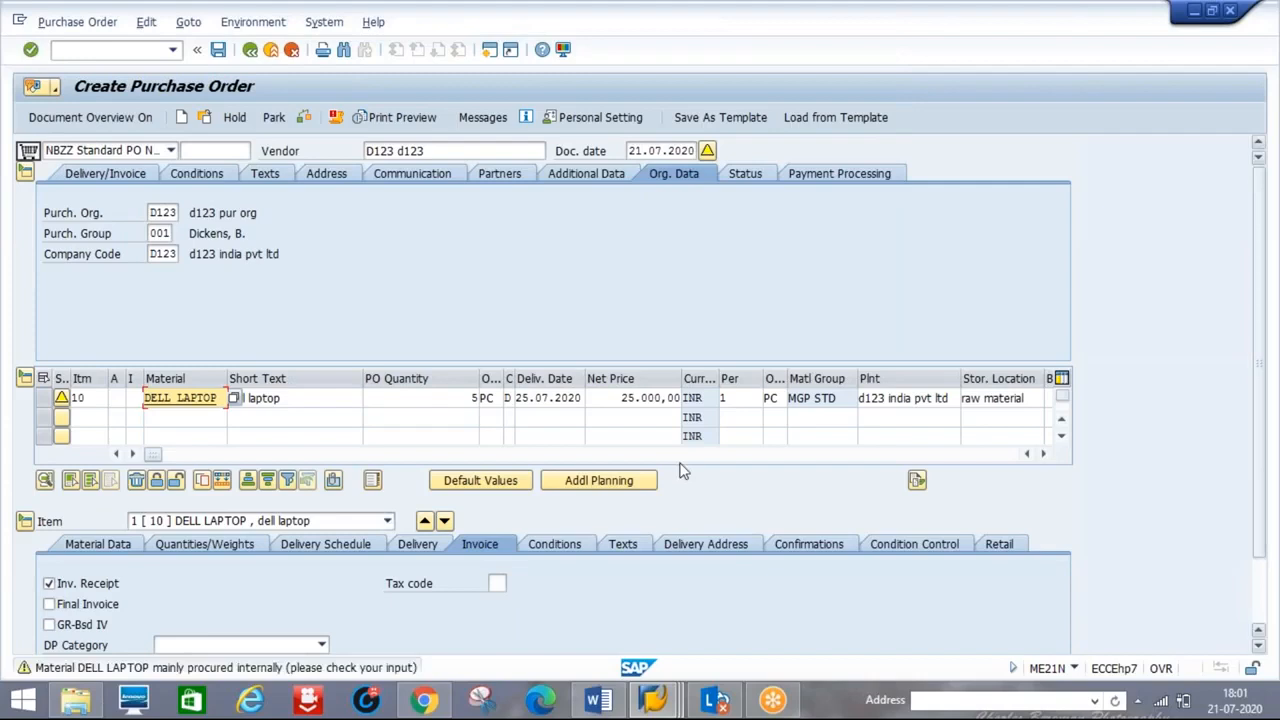
key(Return)
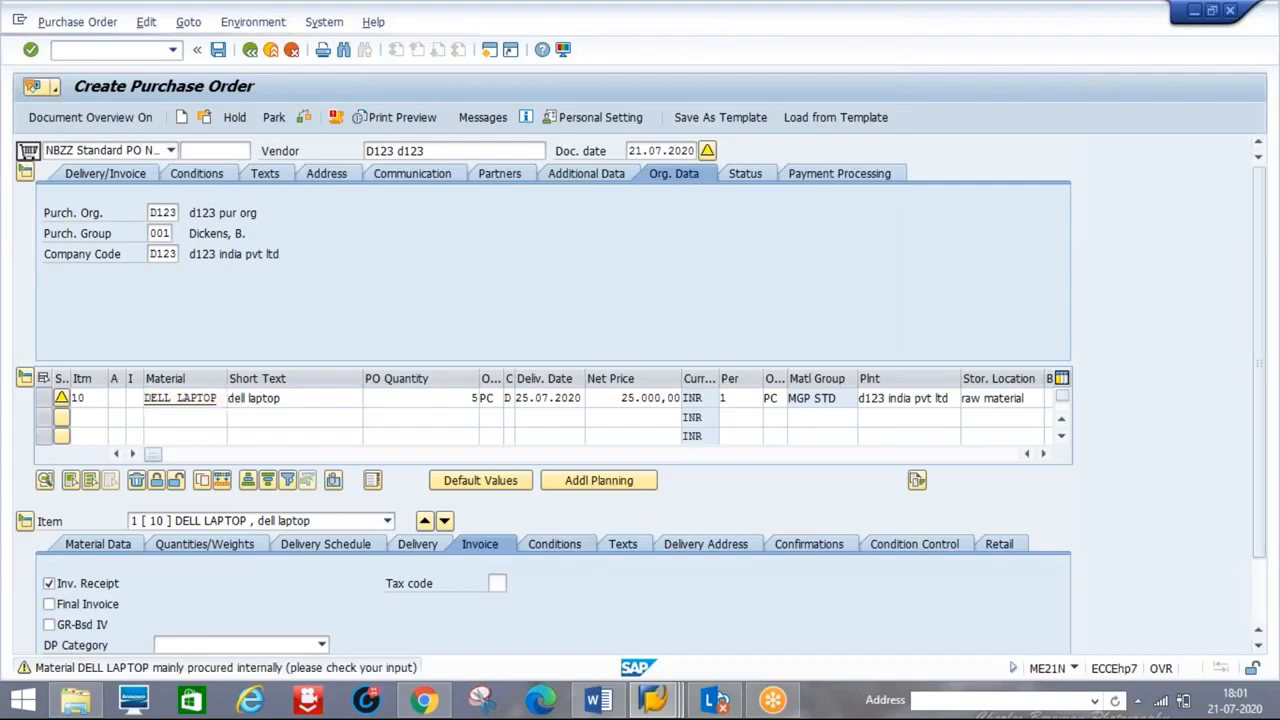
click(554, 543)
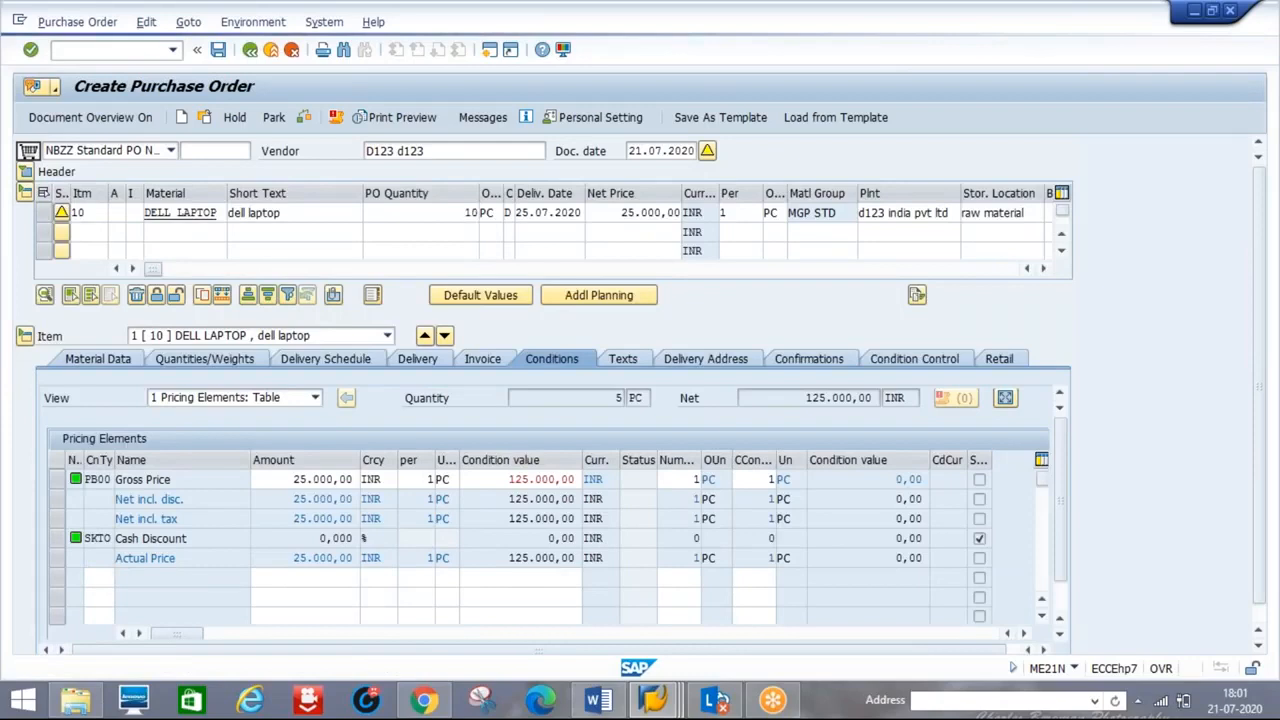
- Change the DELL LAPTOP quantity to 8, repricing to 200.000,00 INR, and save the order
key(Return)
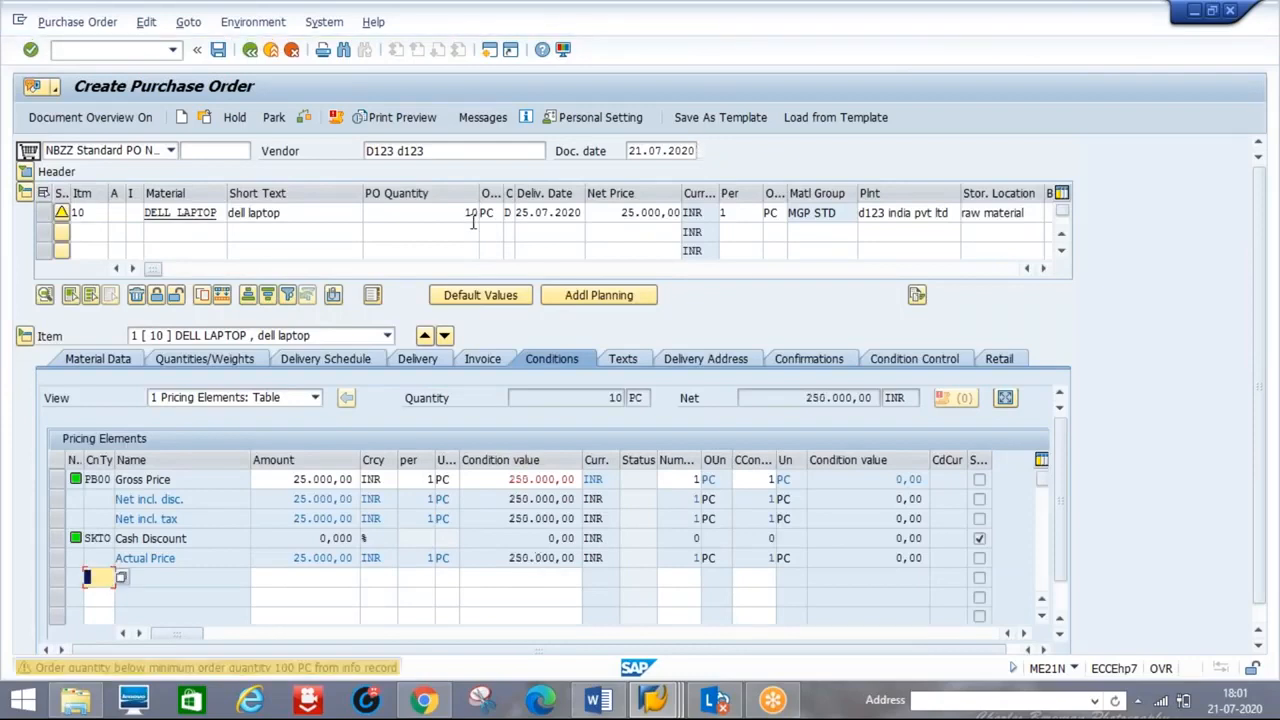
click(471, 213)
key(BackSpace)
key(BackSpace)
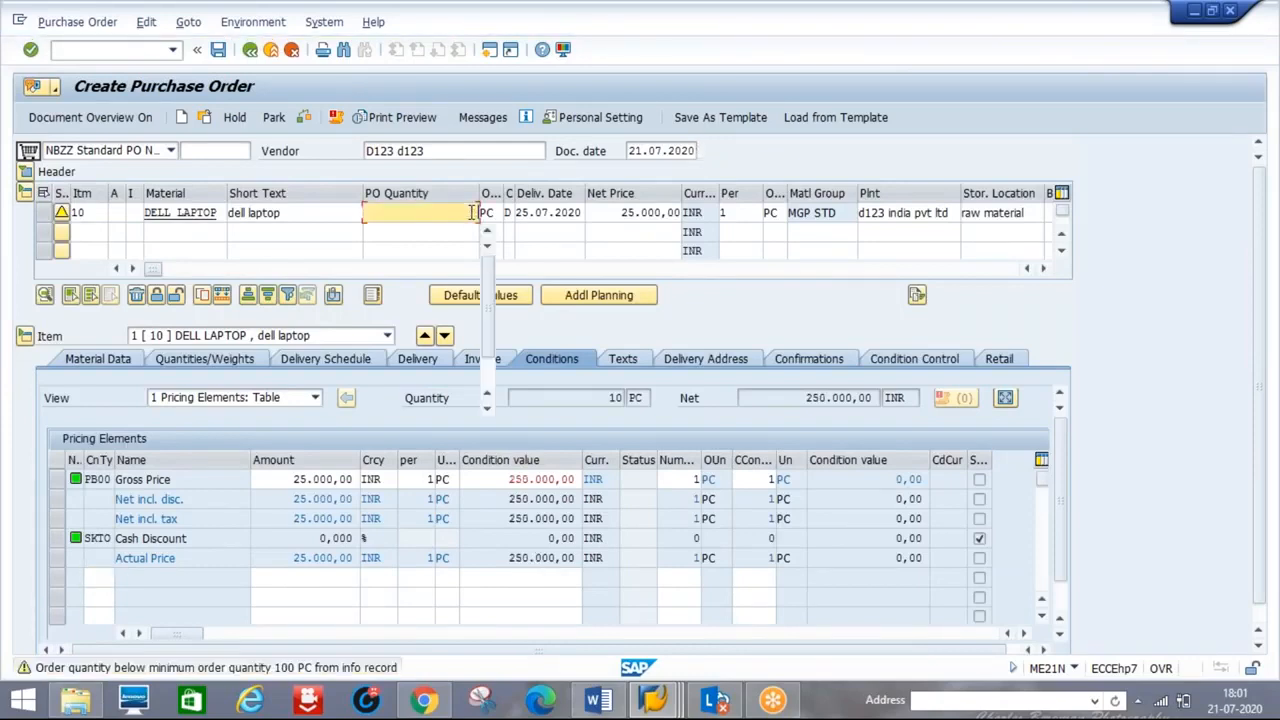
text(8)
key(Return)
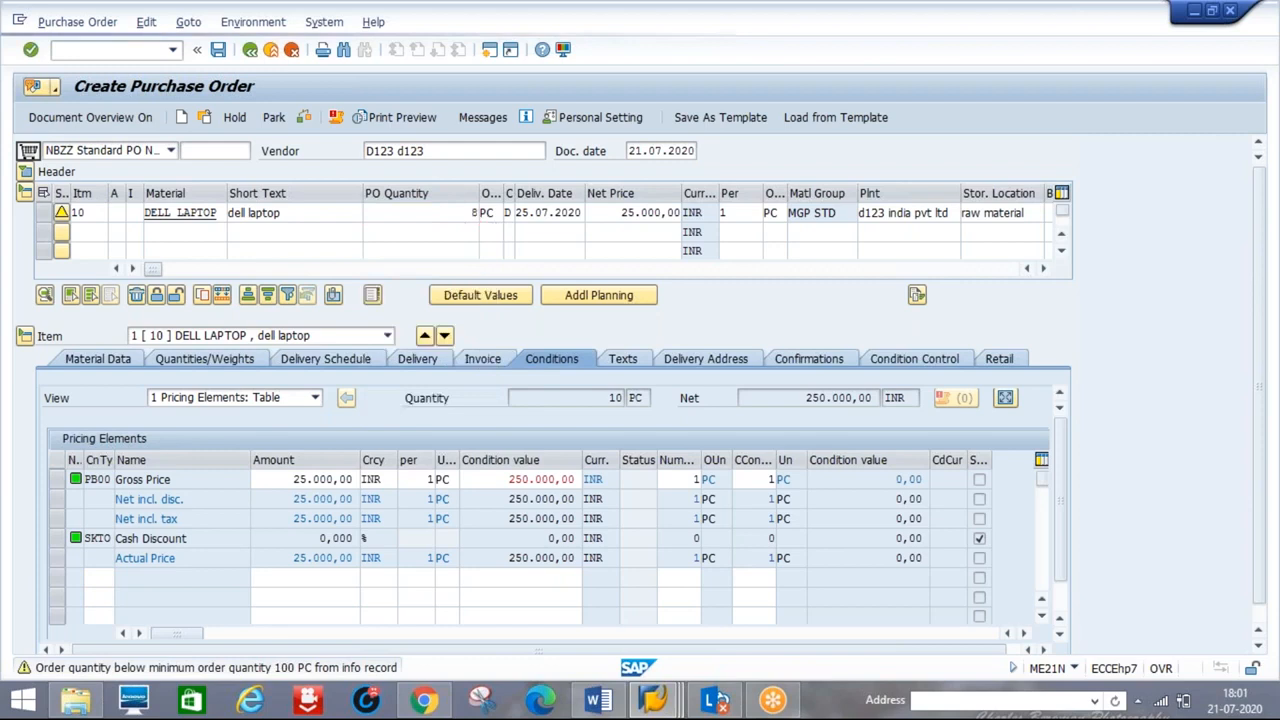
key(Return)
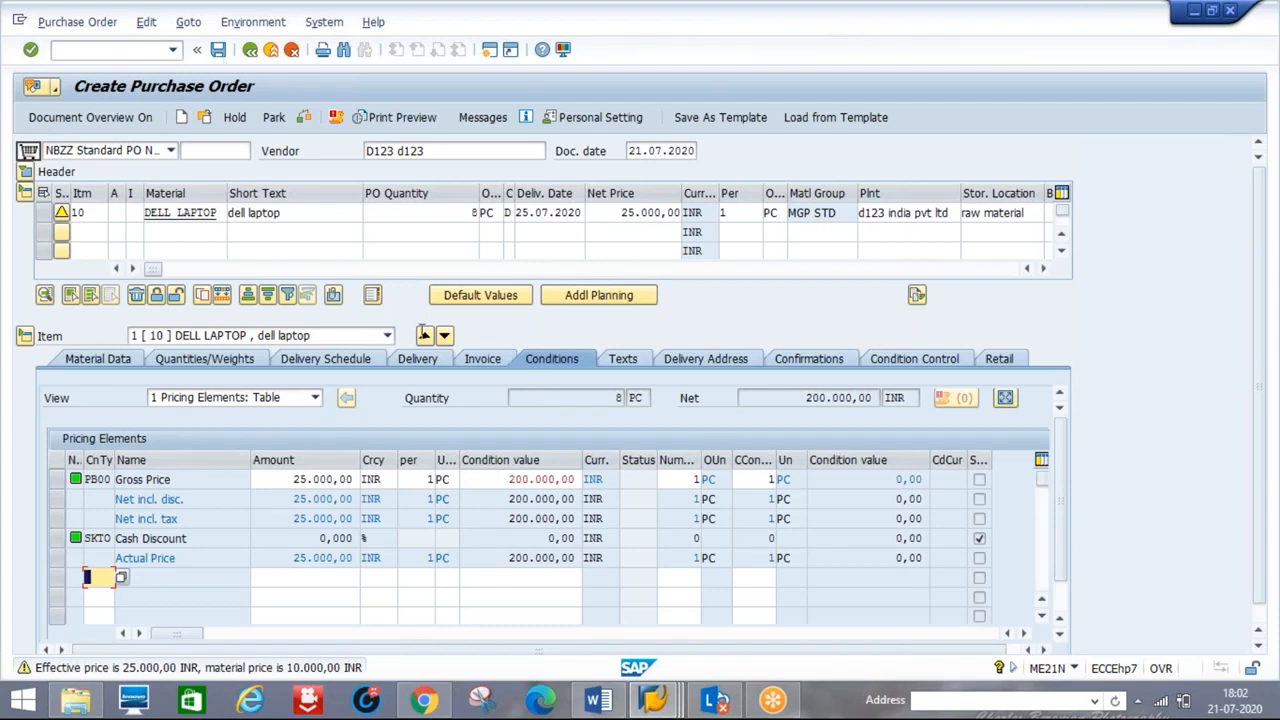
click(218, 50)
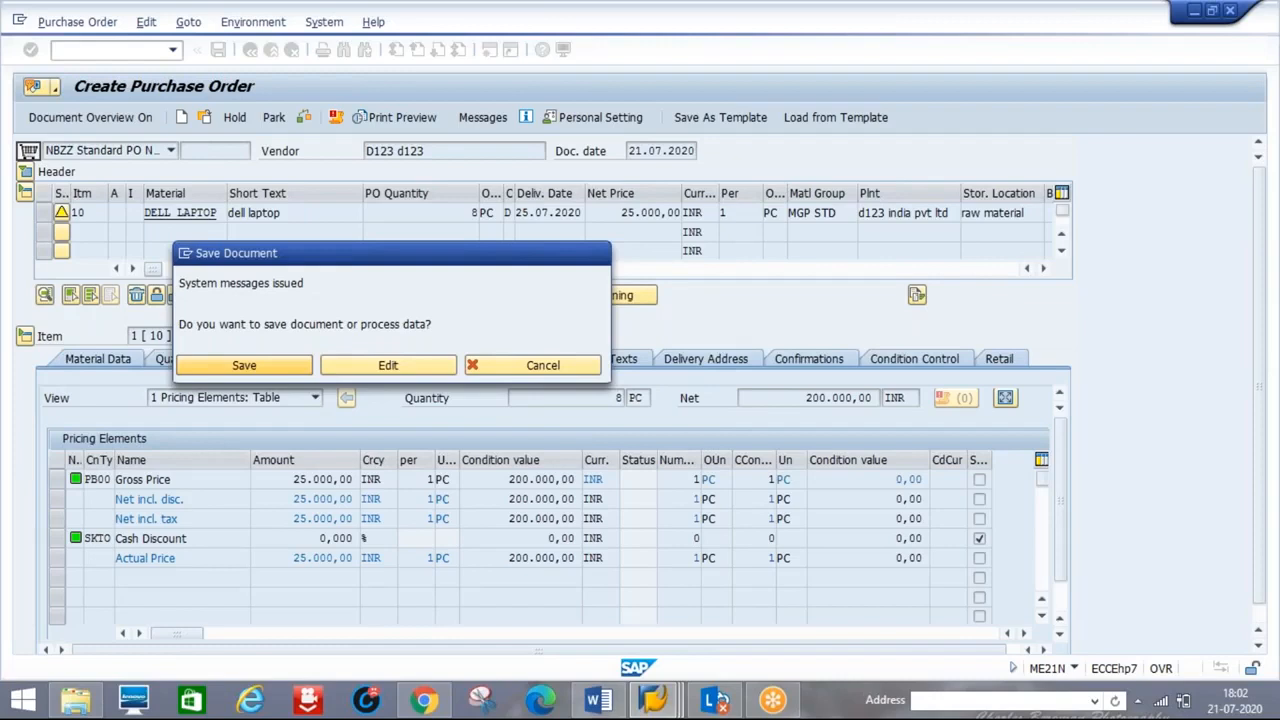
- Check the release notes, then launch the PO release transaction ME29N from the command field
key(alt+Tab)
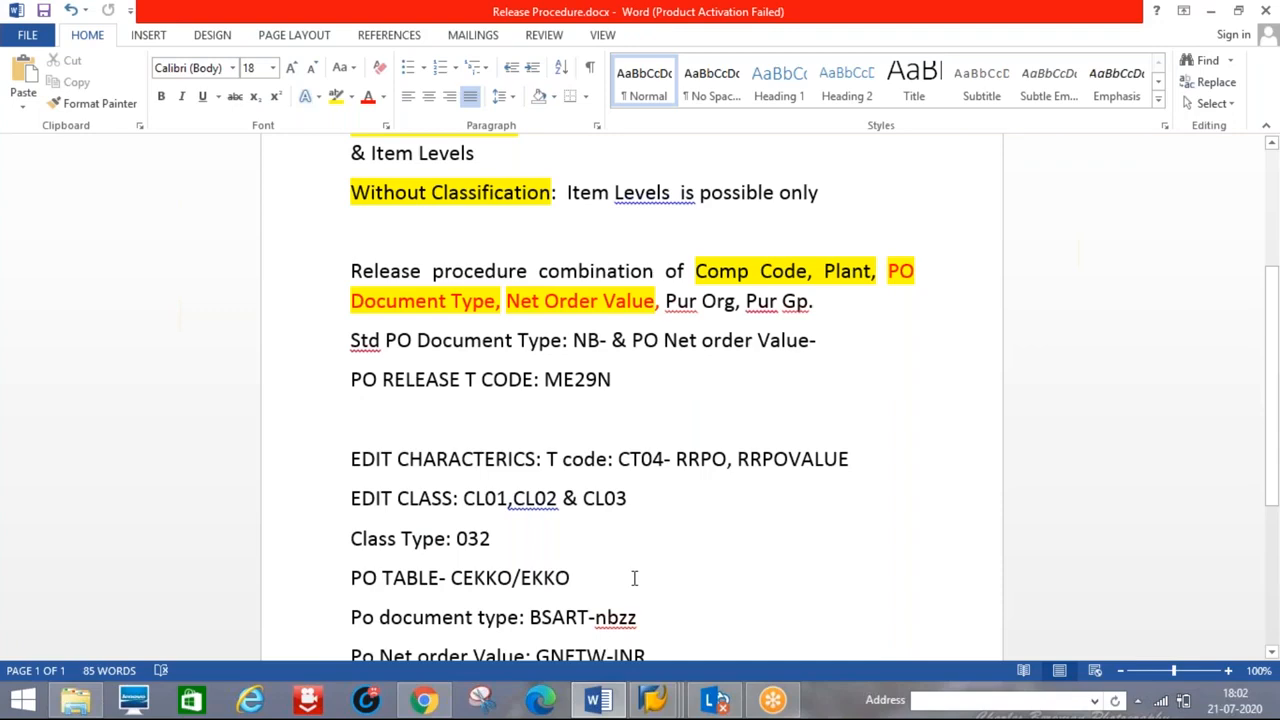
click(334, 700)
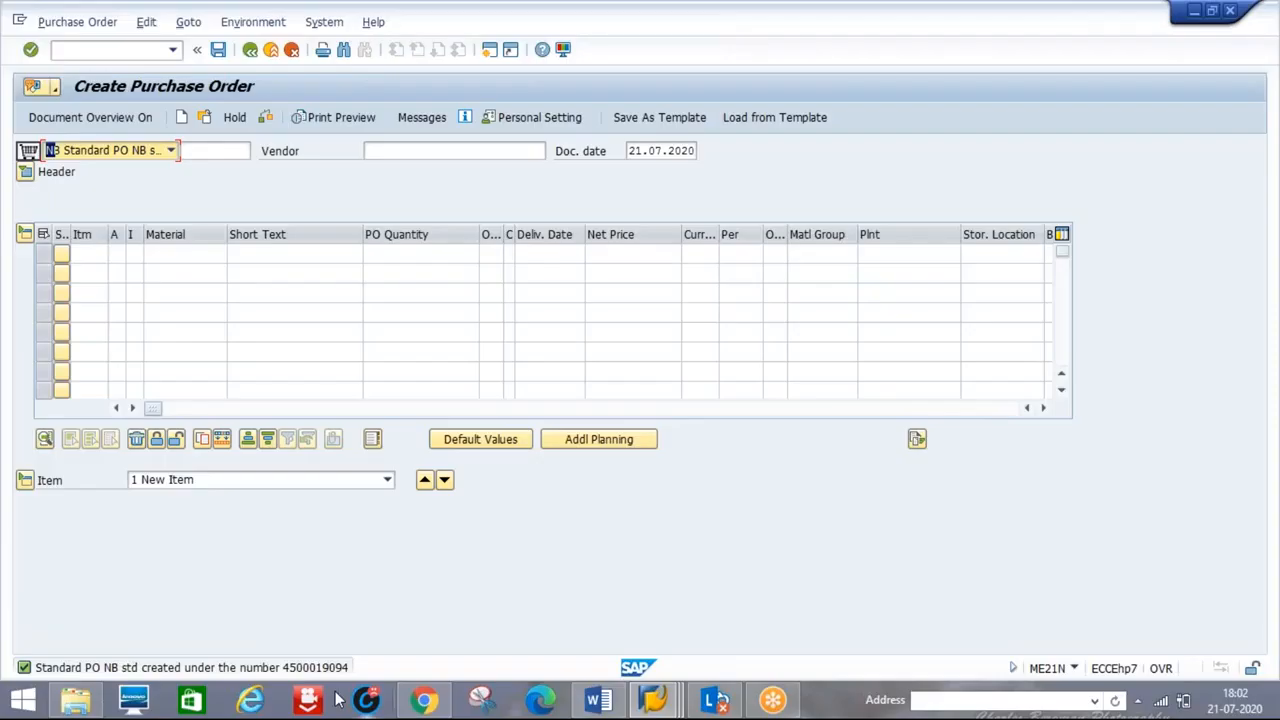
click(100, 49)
text(/NME2)
key(Return)
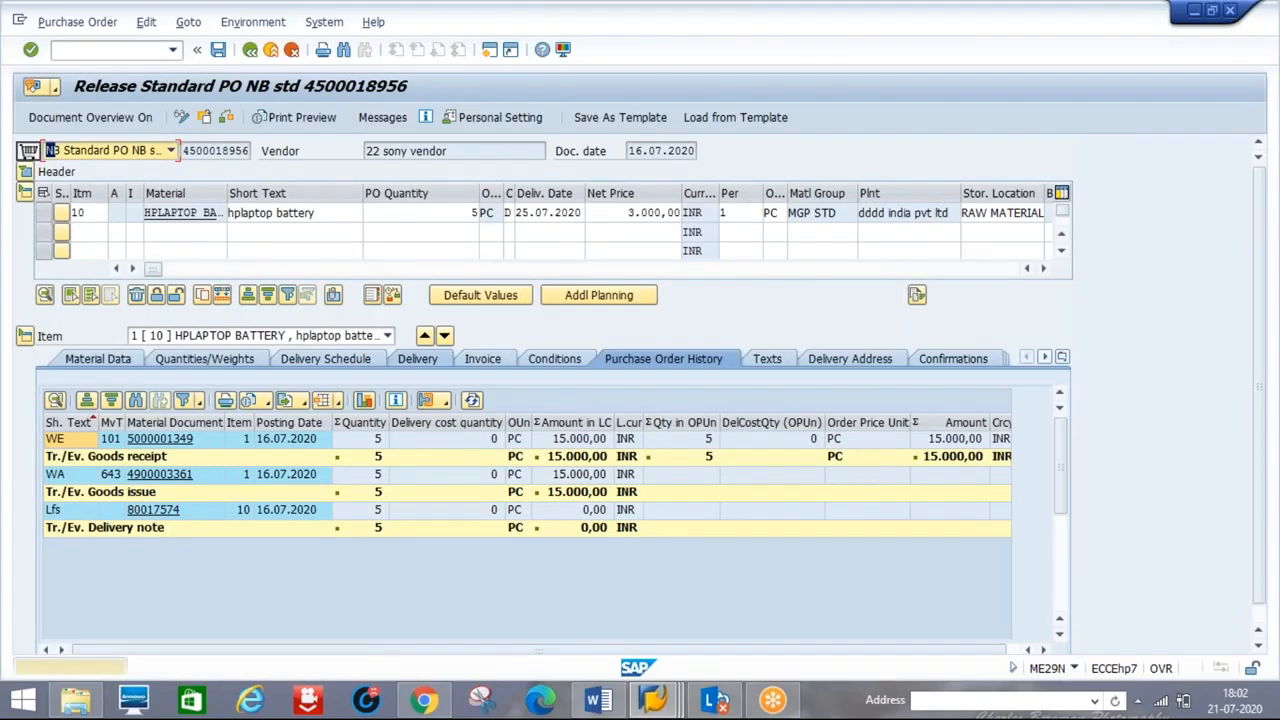
- Load the DELL LAPTOP order in ME29N and display its release strategy with codes 01–05
click(28, 151)
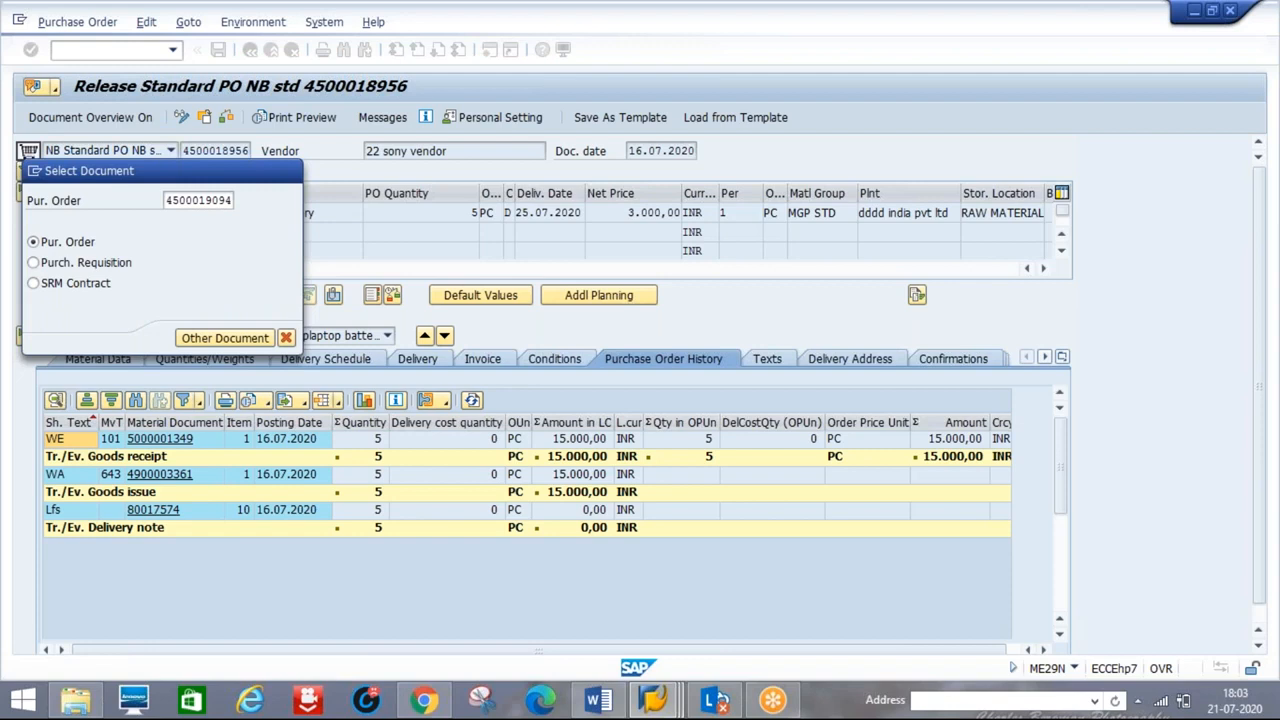
key(Return)
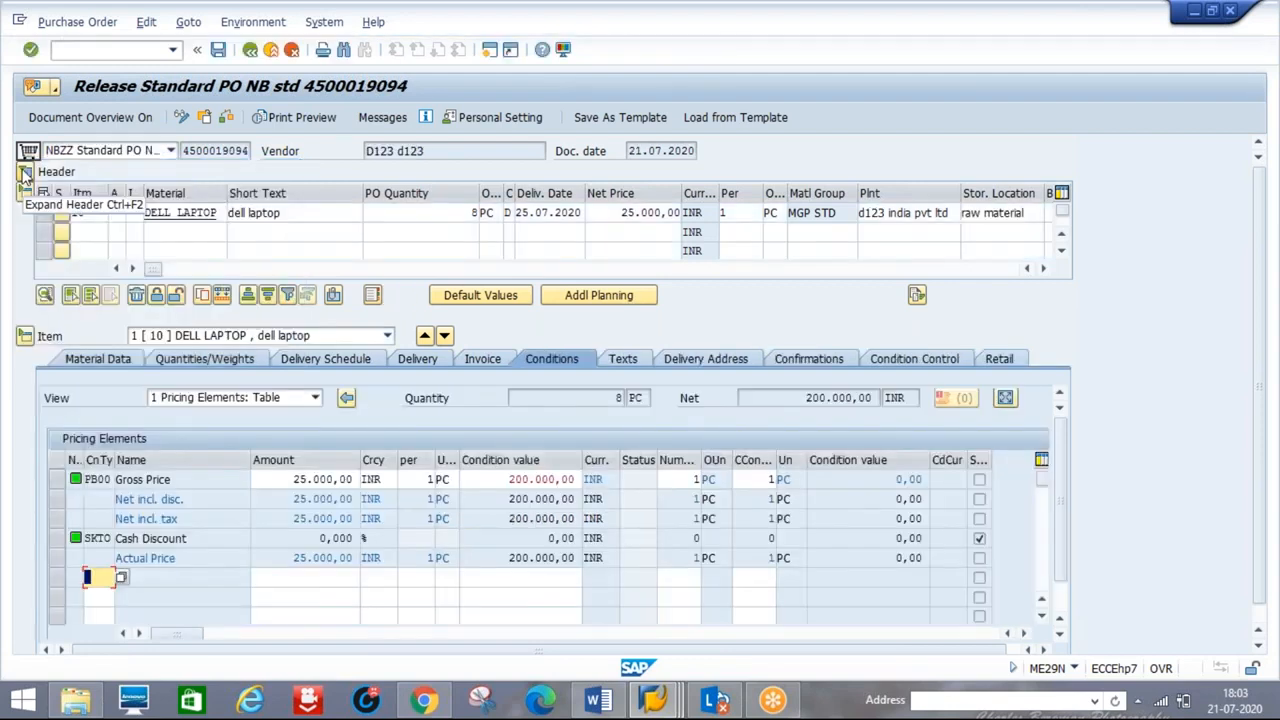
click(25, 172)
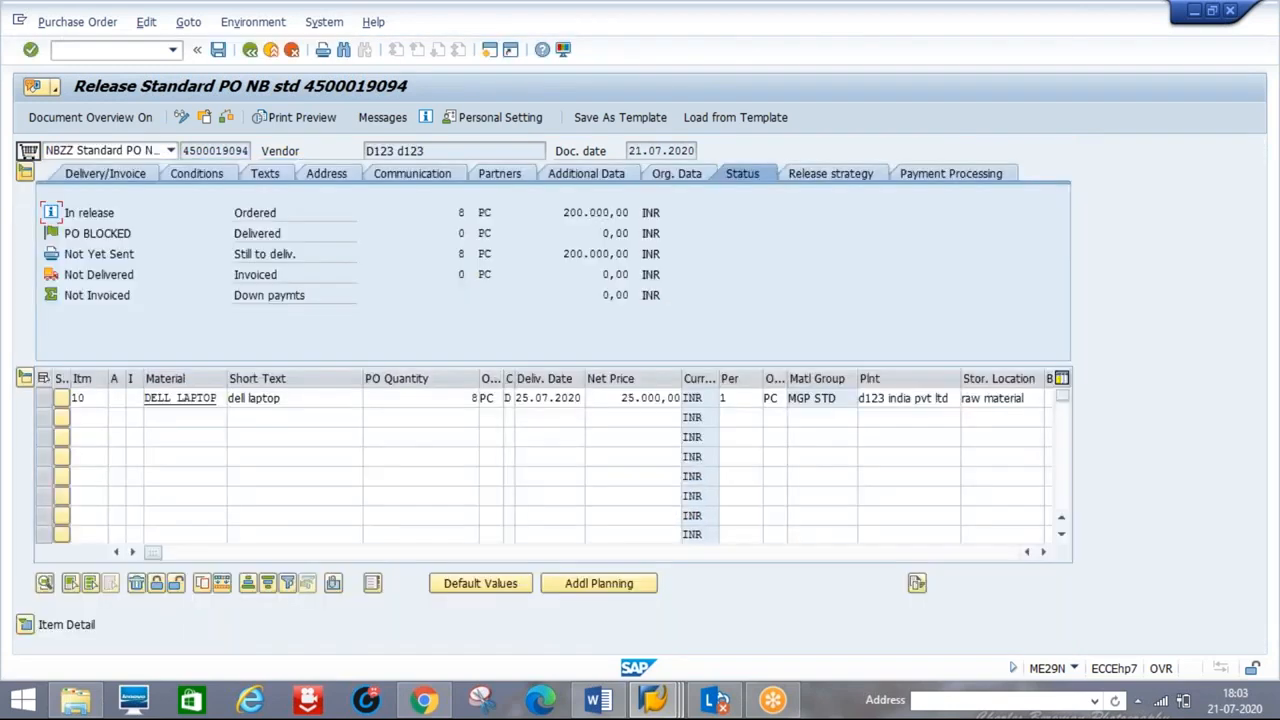
click(816, 179)
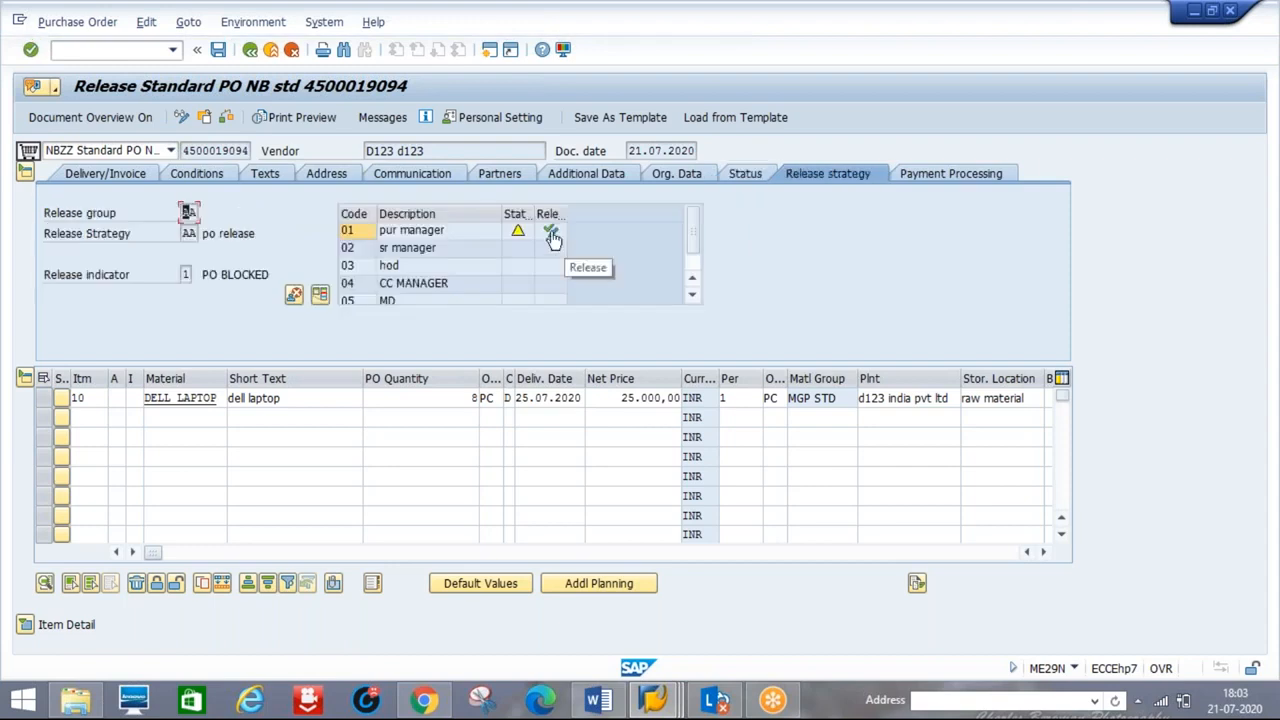
- Release the order with codes 01 through 05 so the indicator reads 2 PO RELEASE, then save
click(553, 240)
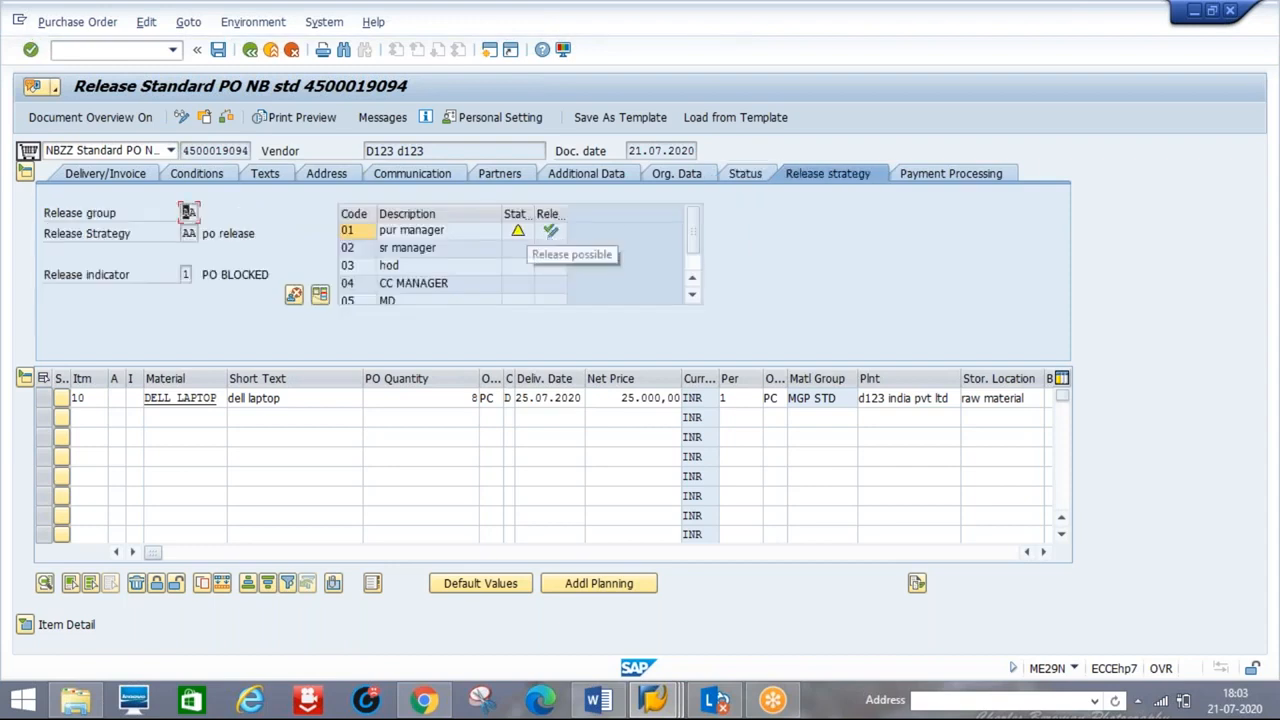
click(550, 233)
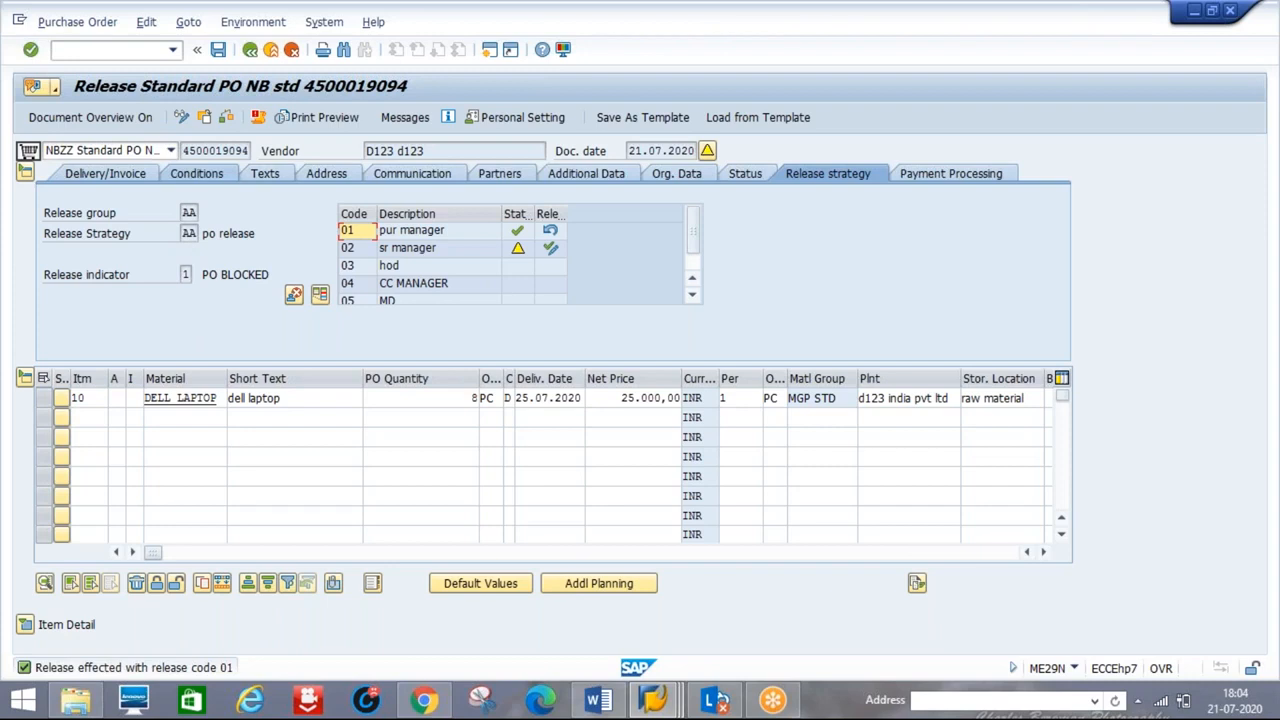
click(550, 252)
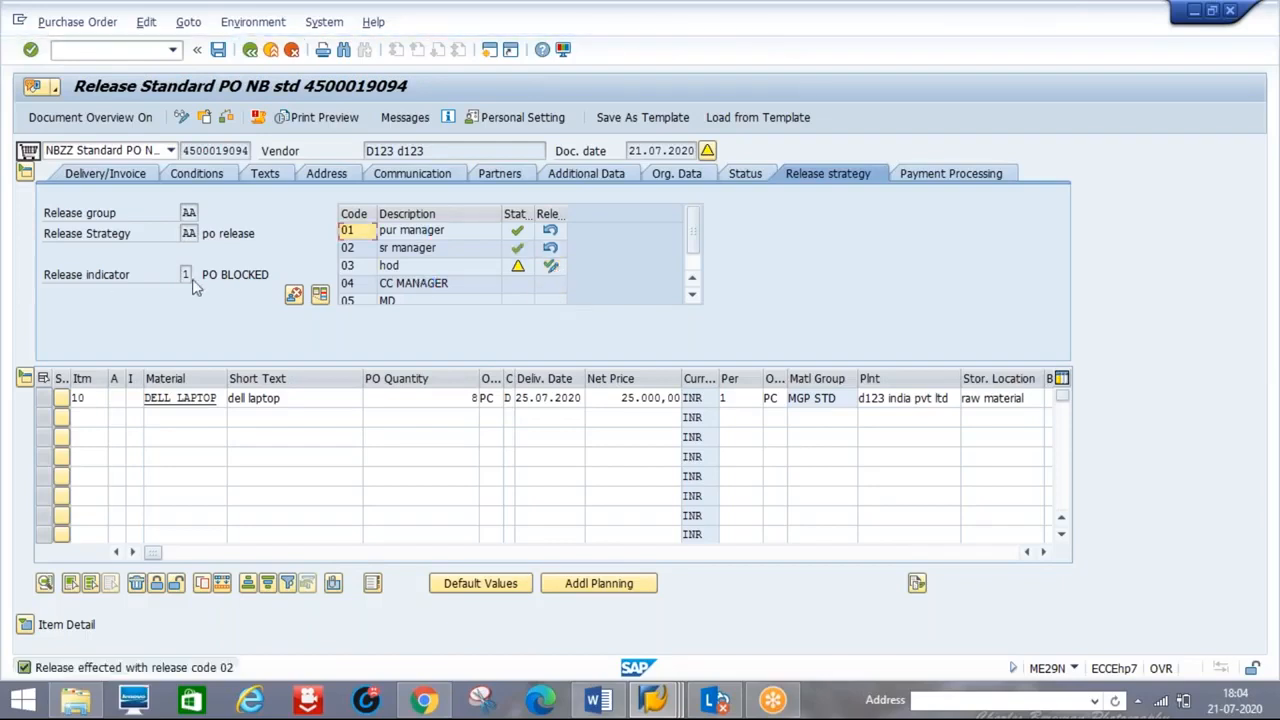
click(389, 306)
click(551, 268)
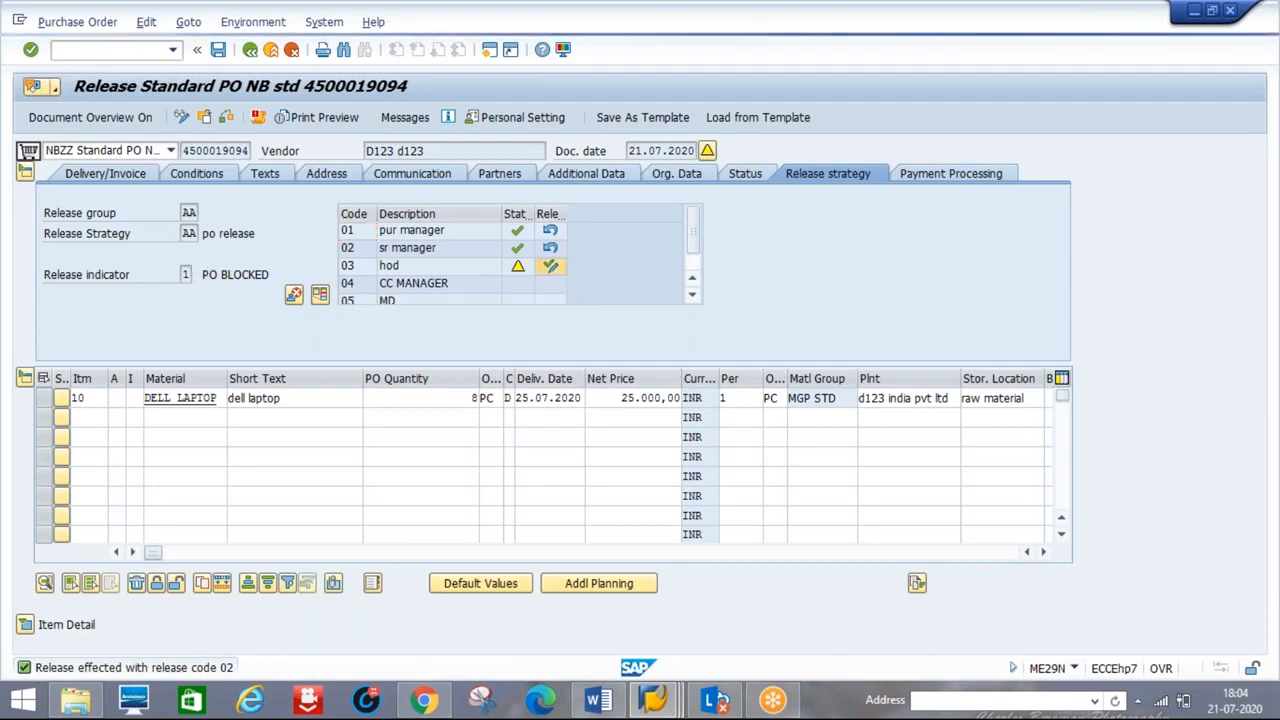
click(551, 285)
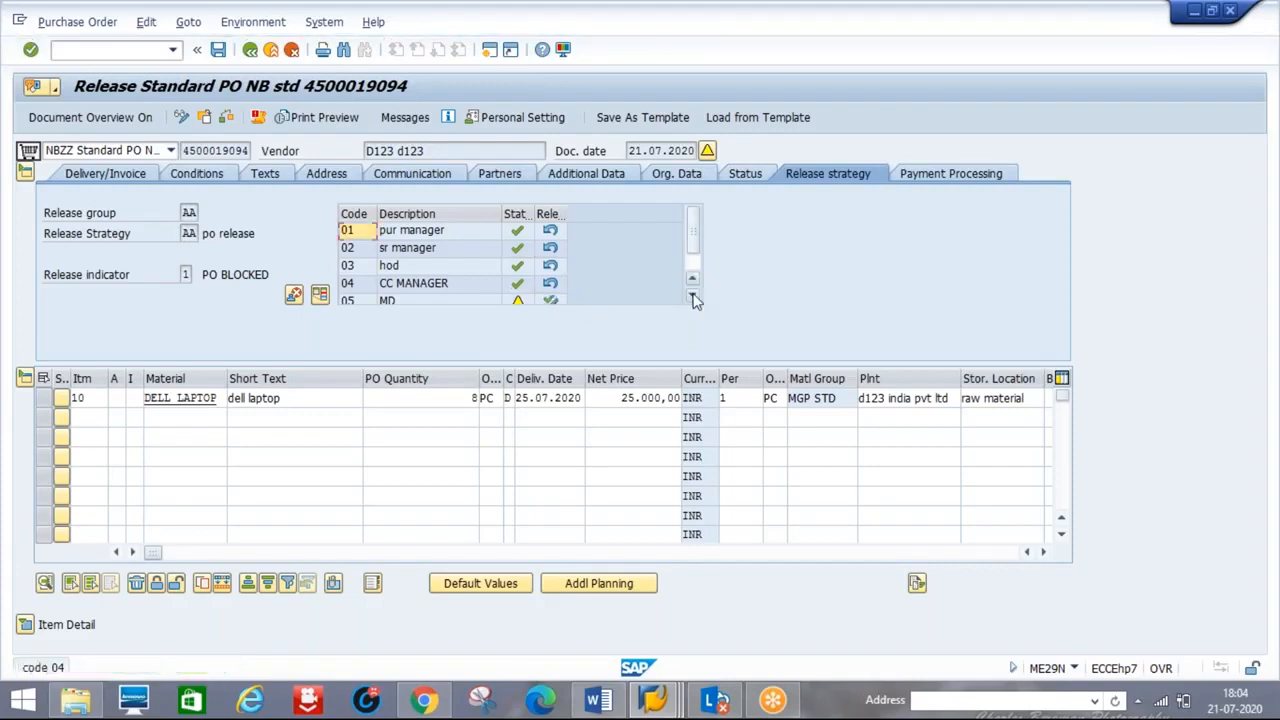
click(695, 299)
click(550, 285)
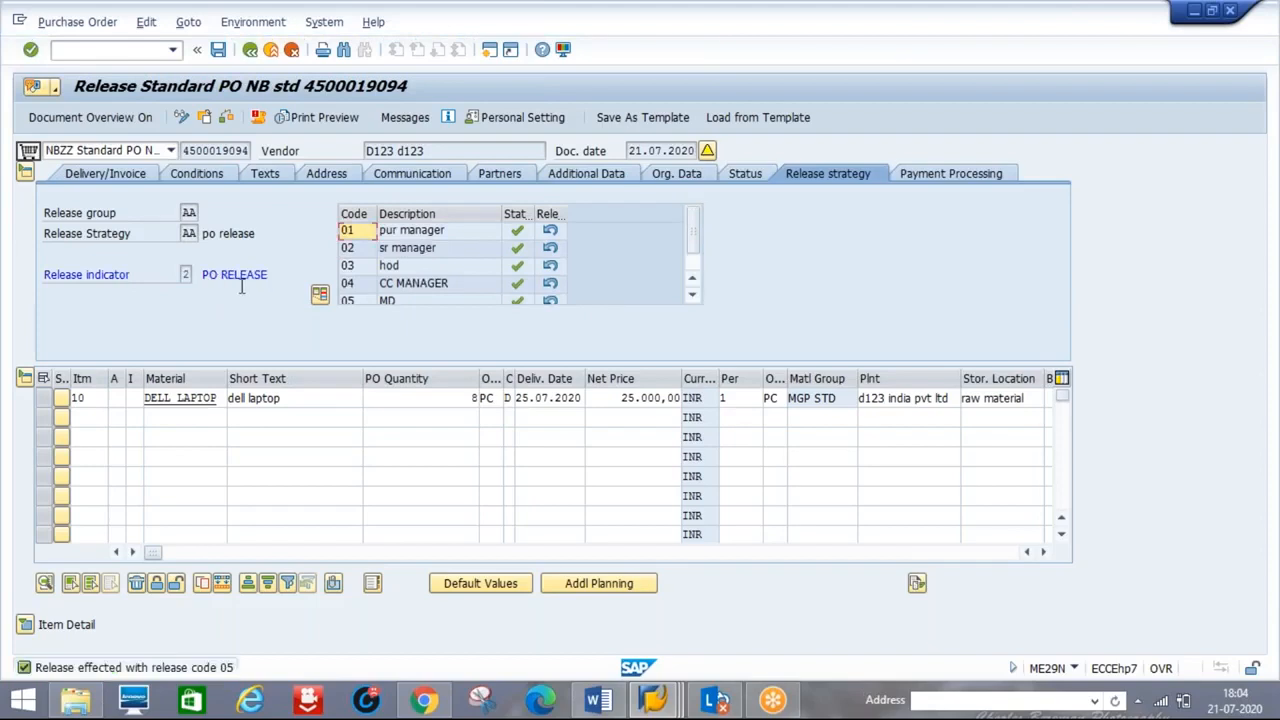
click(216, 52)
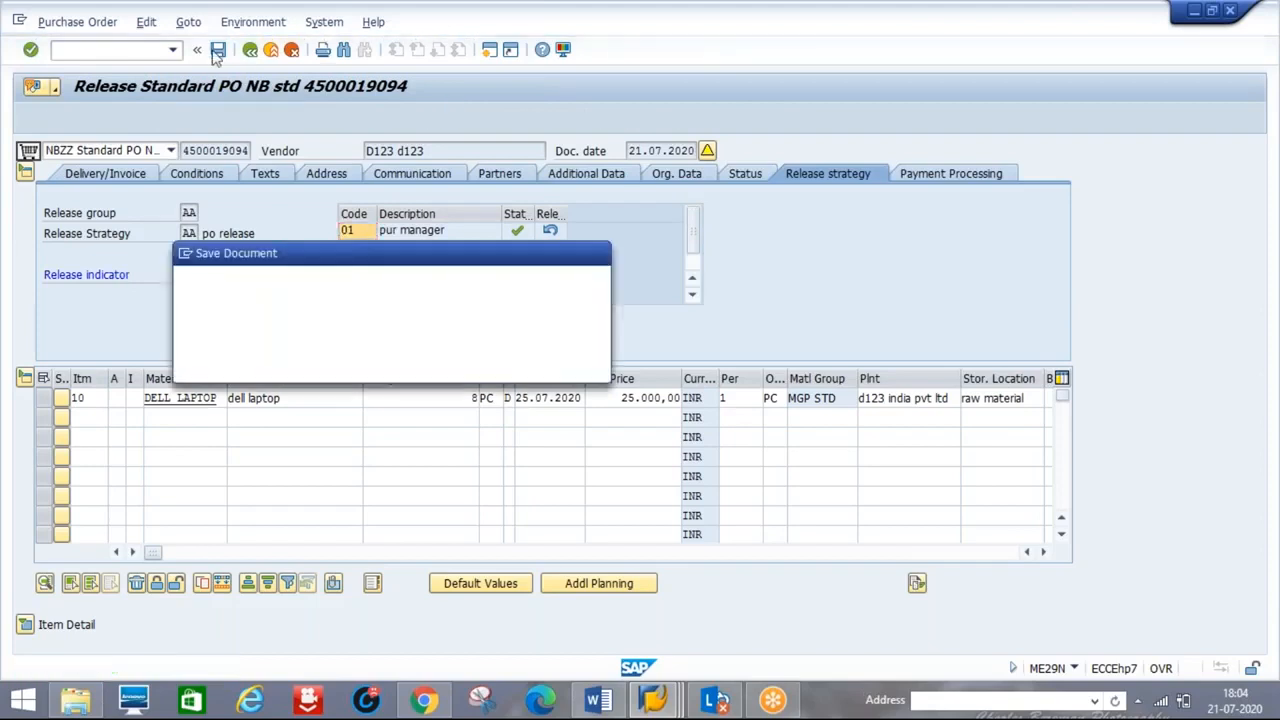
- Confirm saving the released purchase order
click(283, 367)
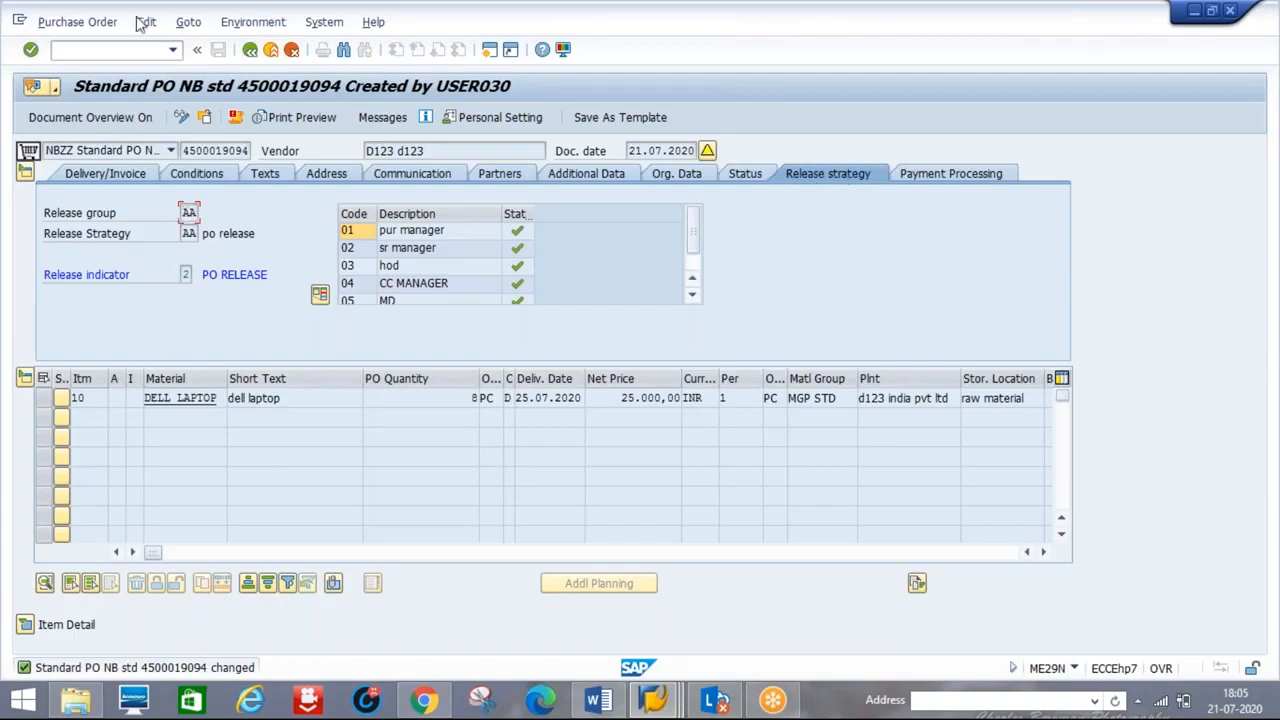
click(102, 48)
- Post the goods receipt for the DELL LAPTOP item in MIGO with Item OK ticked
text(/NMIGO)
key(Return)
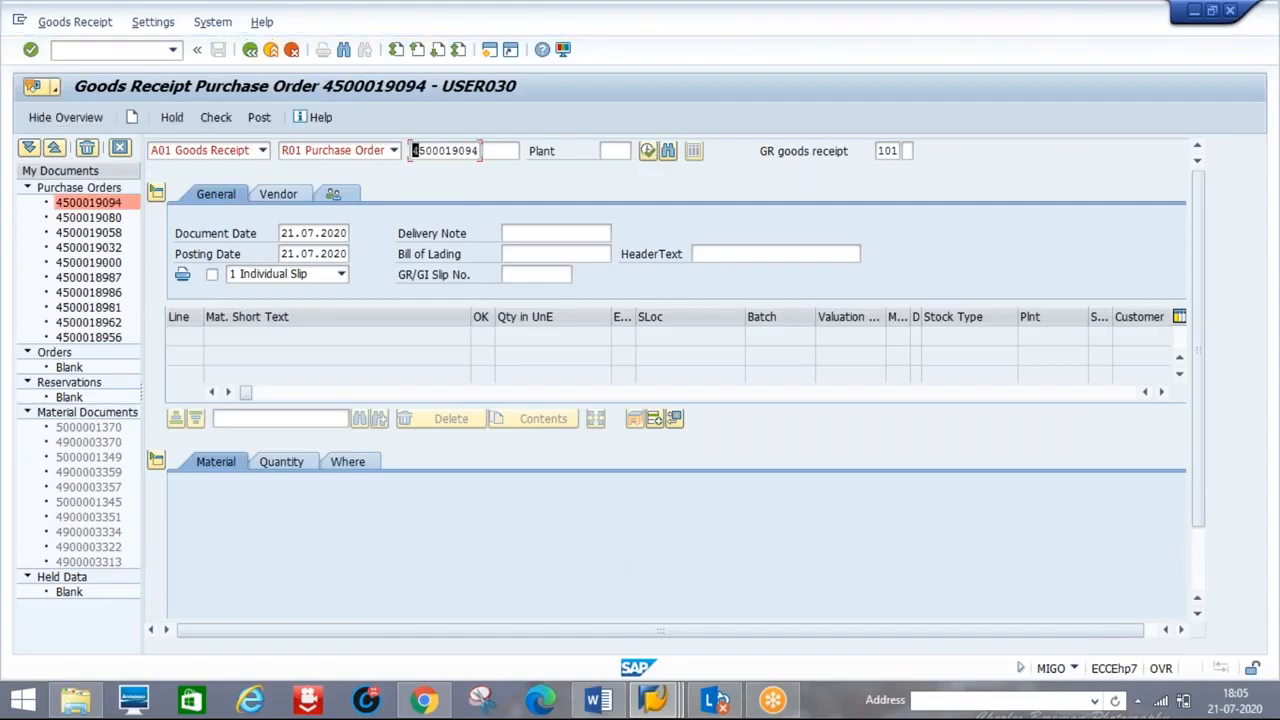
scroll(1200, 574, down, 2)
click(219, 604)
click(259, 120)
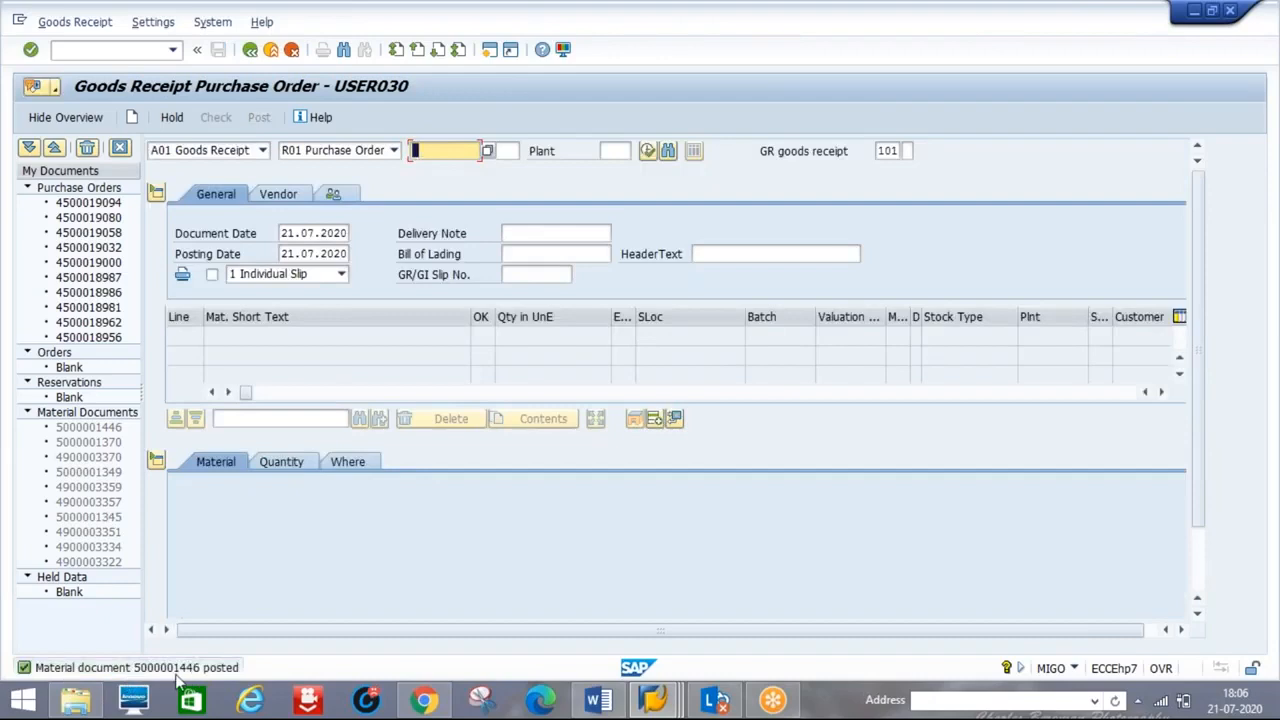
- Open incoming invoice entry with /NMIRO
click(88, 50)
text(/N)
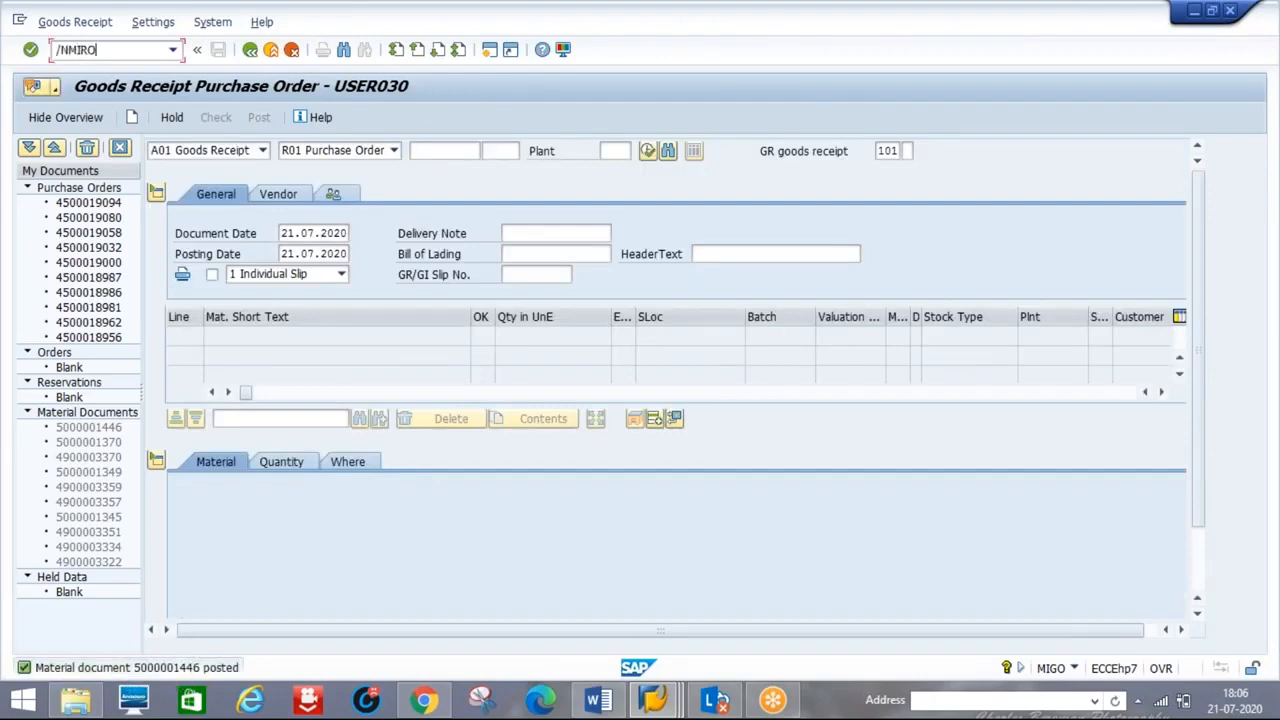
text(MIRO)
key(Return)
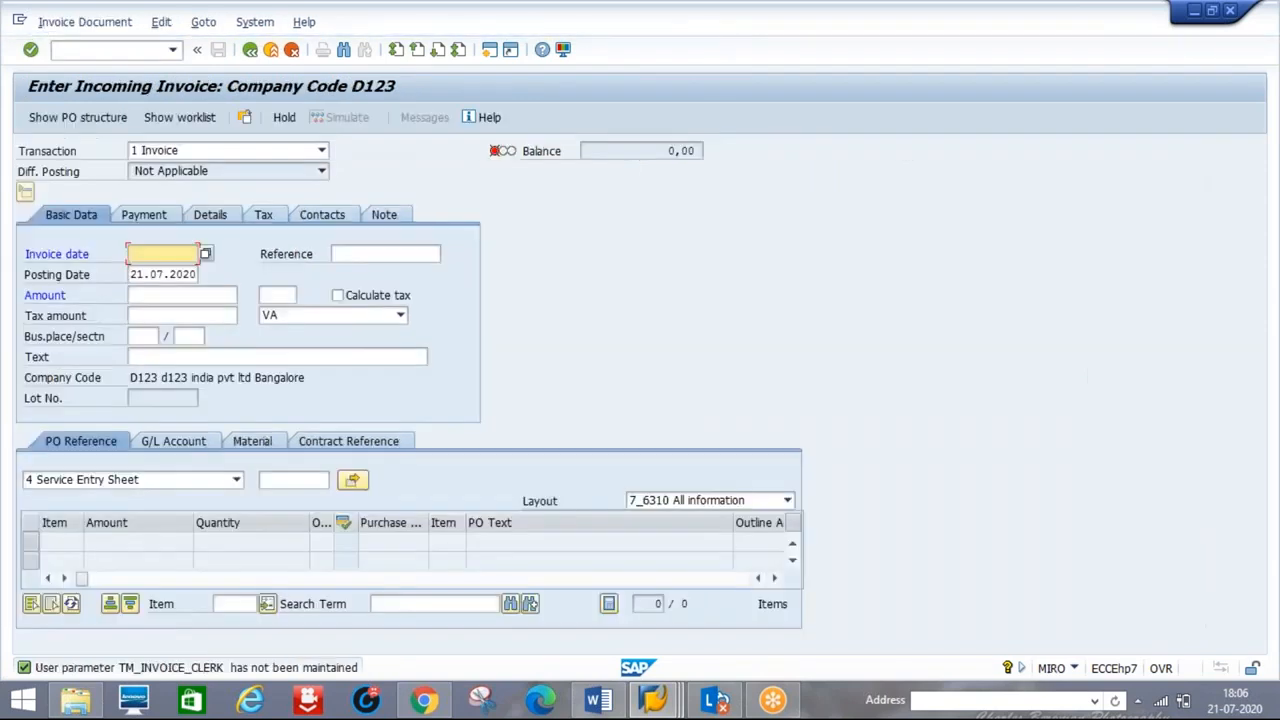
- Start an invoice dated 21.07.2020 against the released PO, loading 8 dell laptops at 200.000,00 INR
text(21072020)
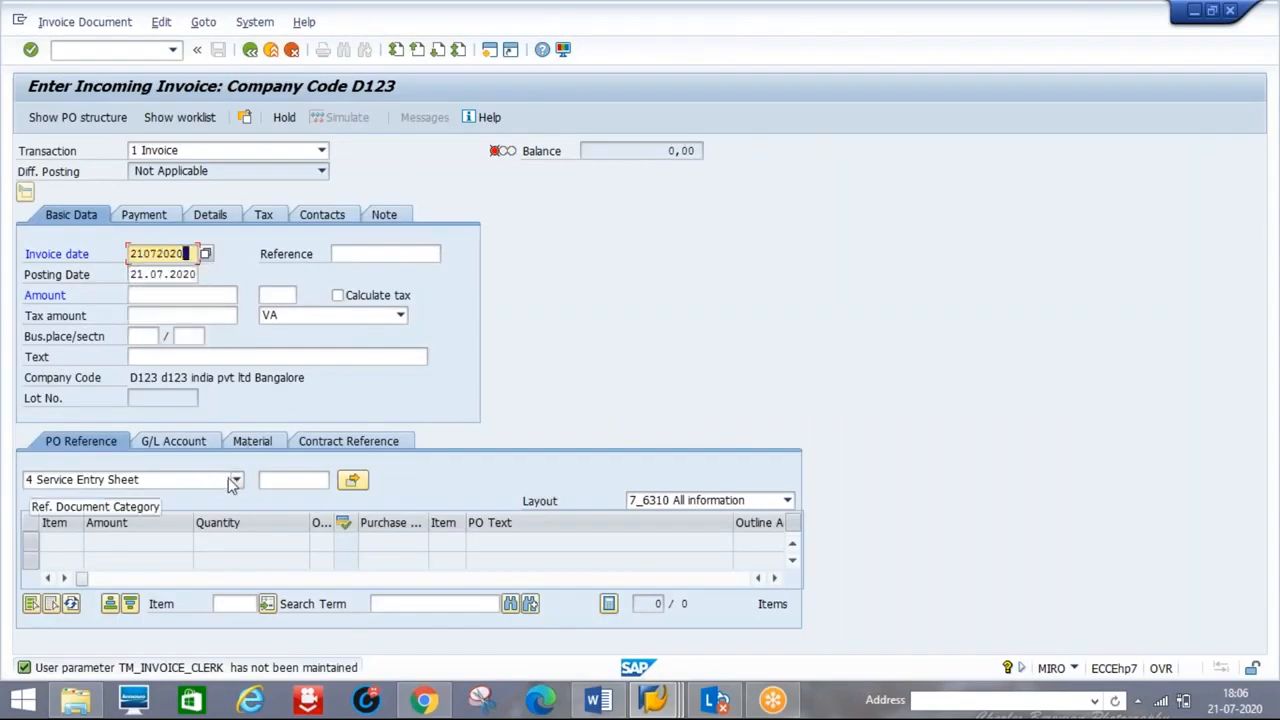
click(233, 482)
click(146, 496)
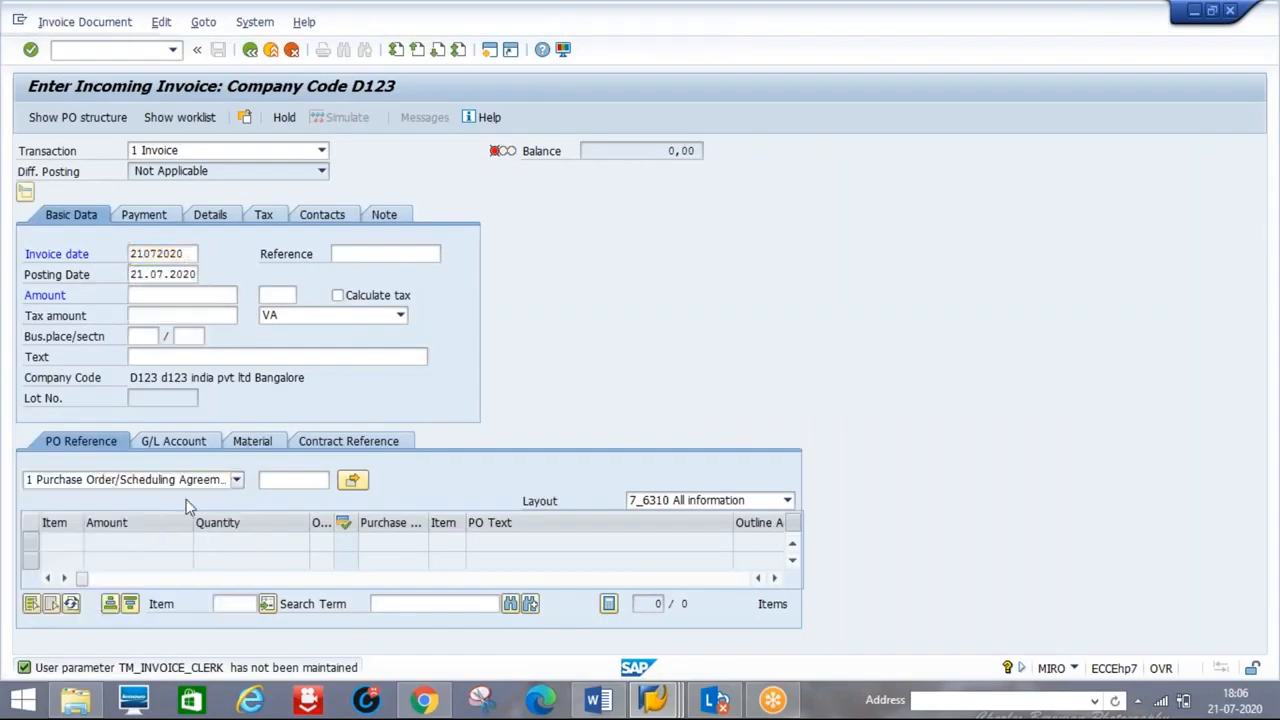
click(293, 480)
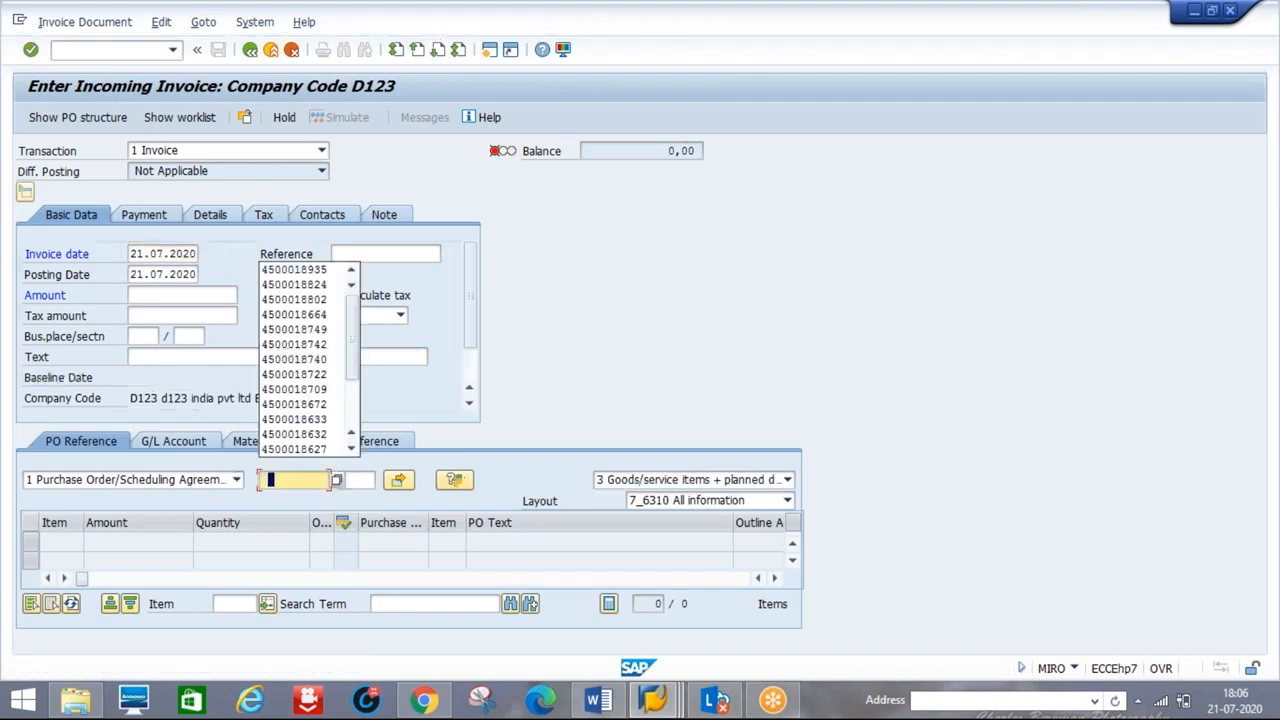
click(292, 276)
key(BackSpace)
key(BackSpace)
key(BackSpace)
key(BackSpace)
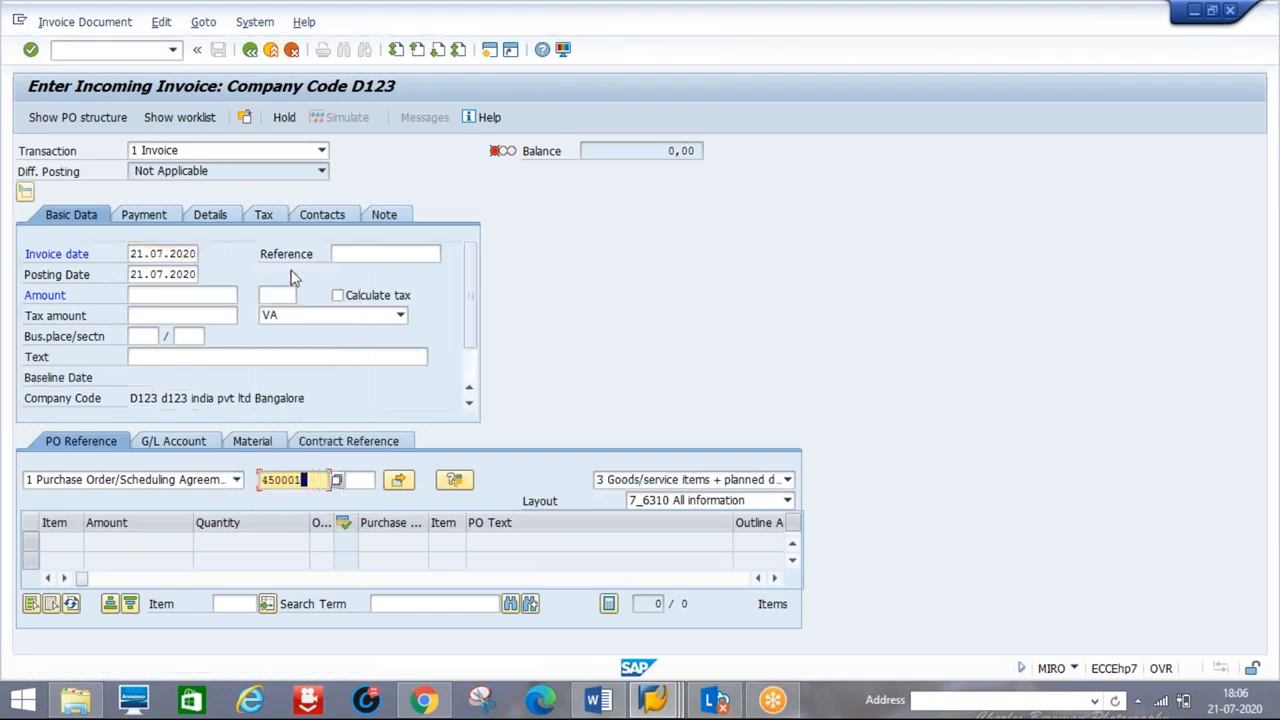
text(9094)
key(Return)
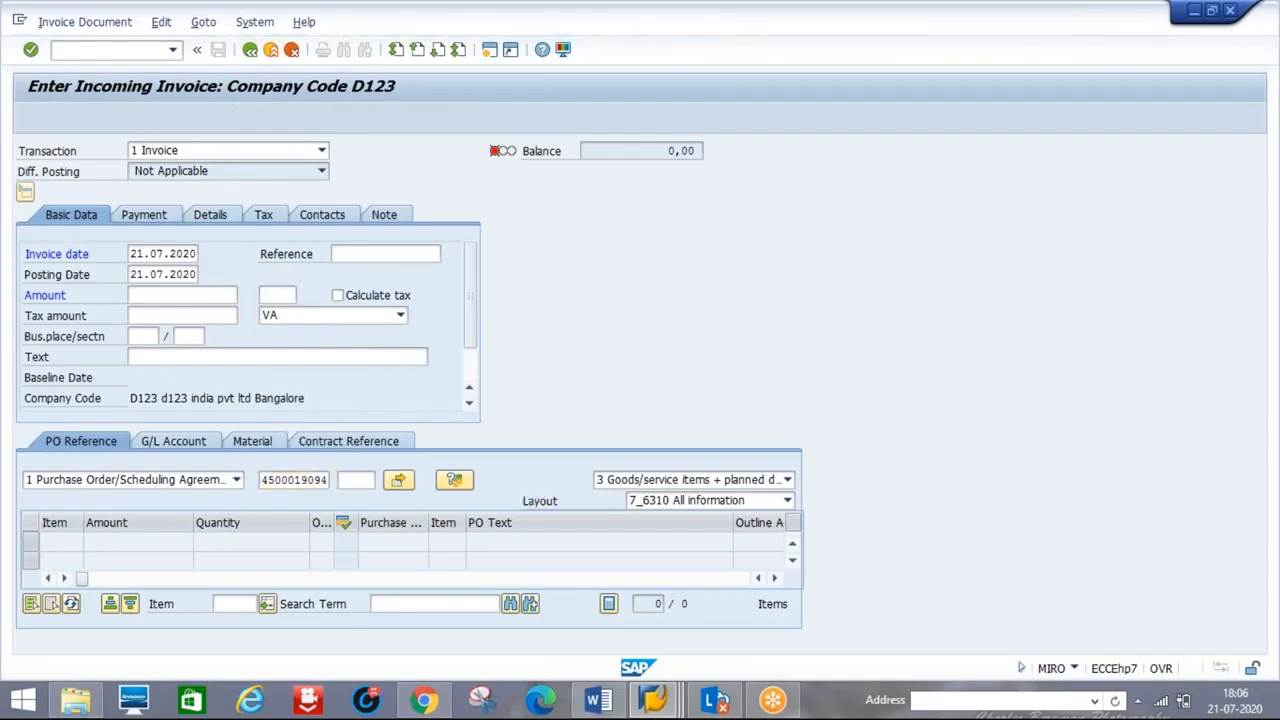
drag(732, 525, 542, 540)
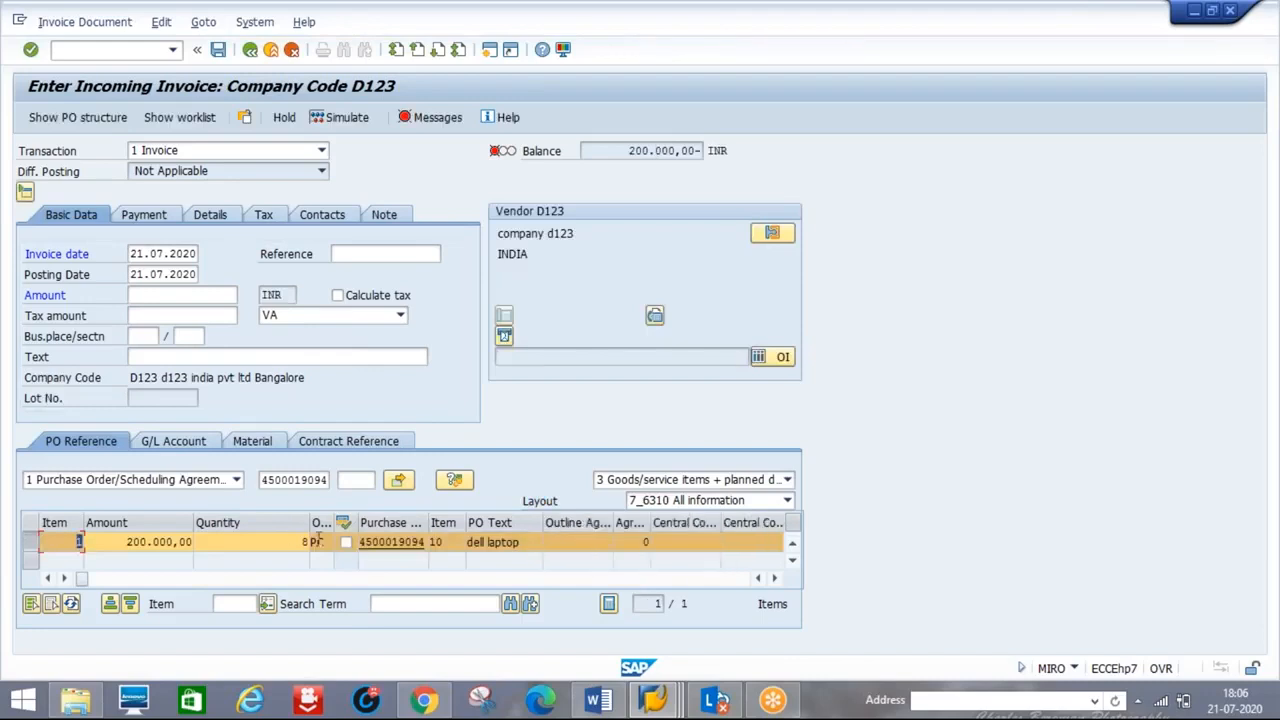
- Set the dell laptop item's tax code to D1
drag(309, 522, 243, 522)
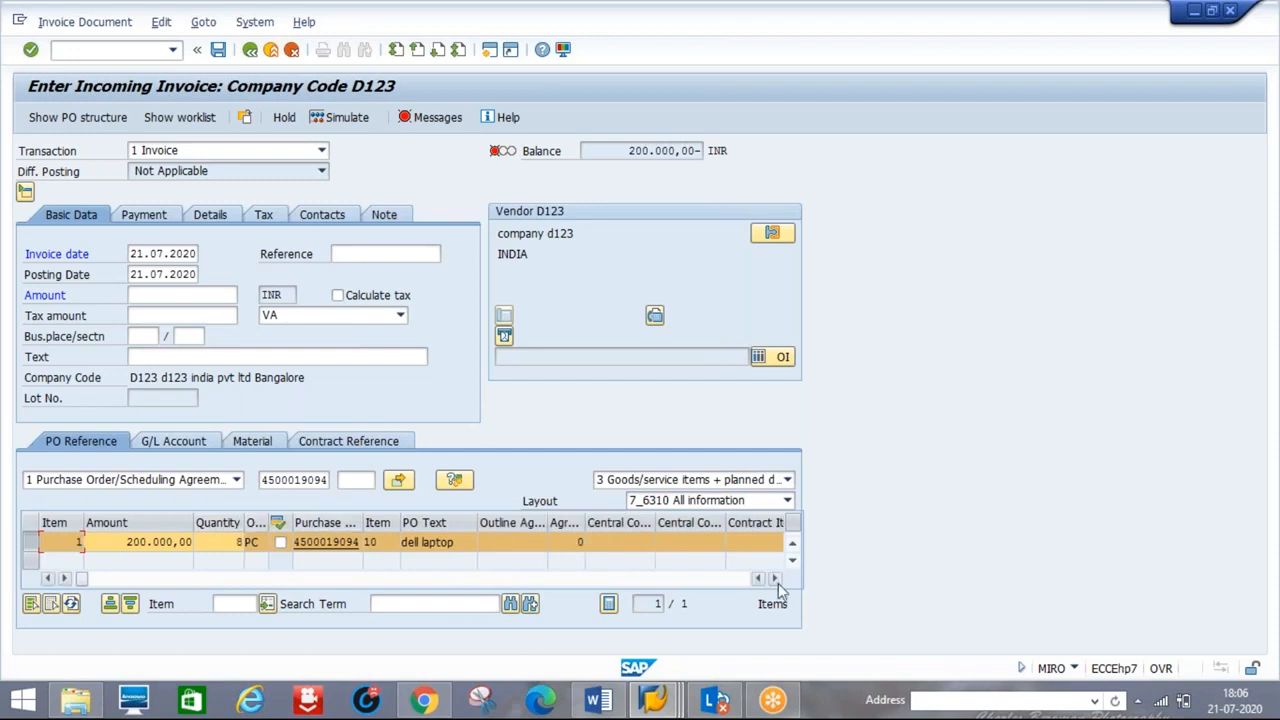
click(775, 578)
click(775, 578)
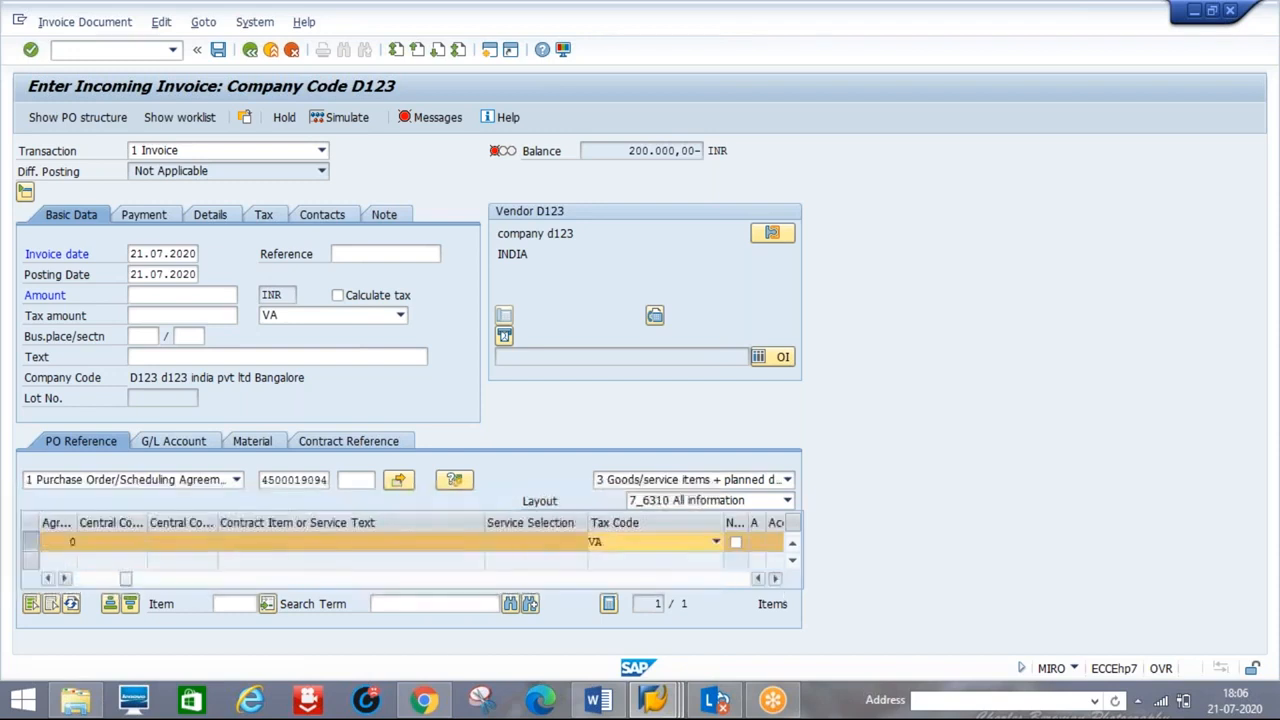
key(Return)
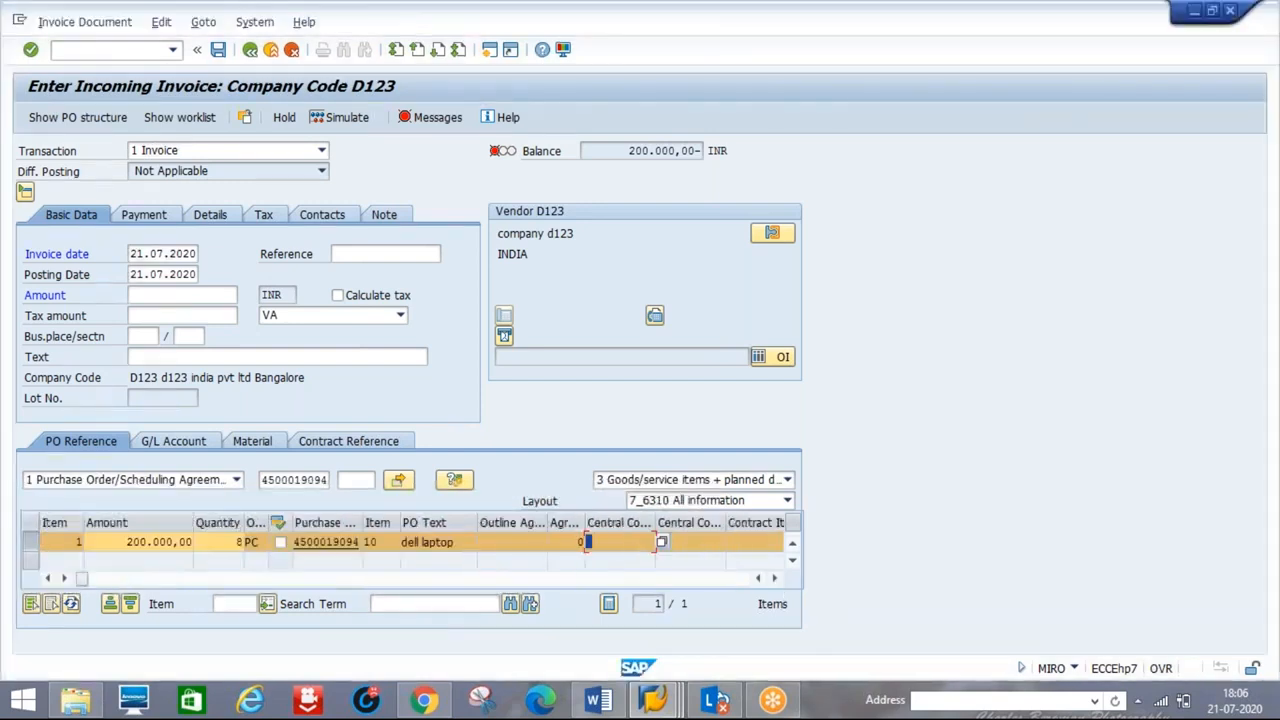
click(775, 578)
click(775, 578)
click(775, 578)
click(775, 578)
click(775, 578)
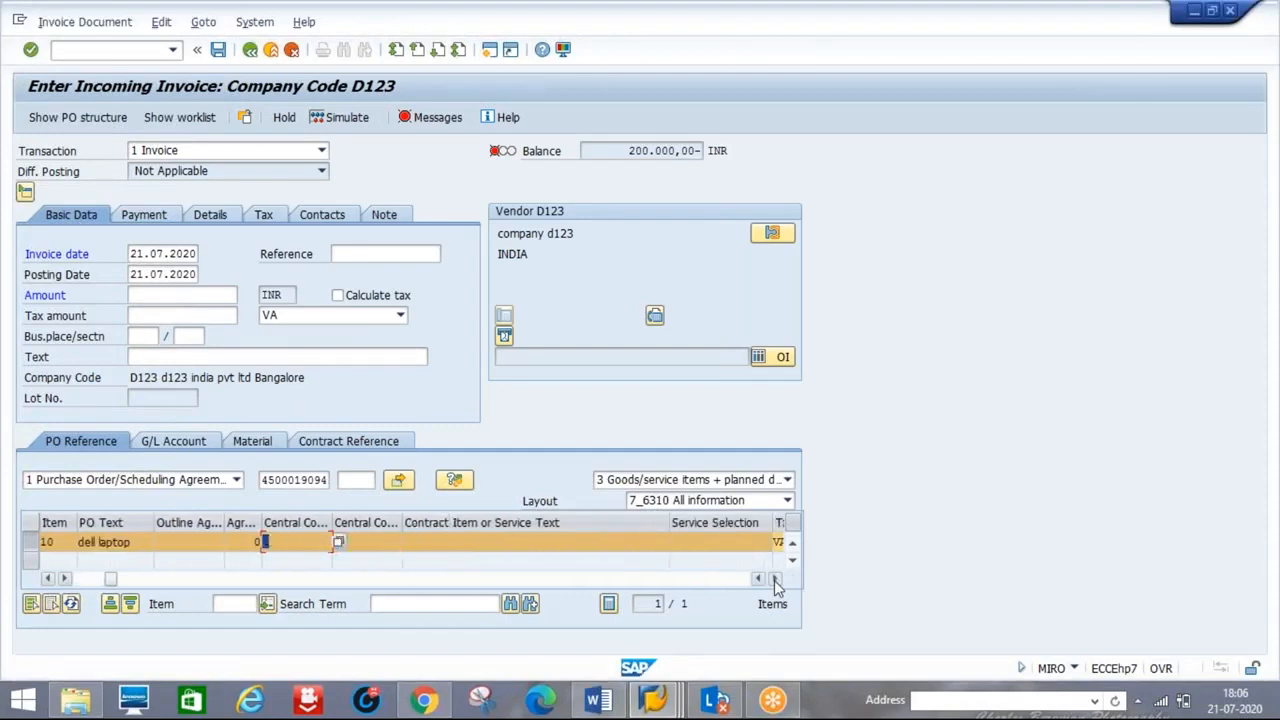
click(775, 578)
click(608, 541)
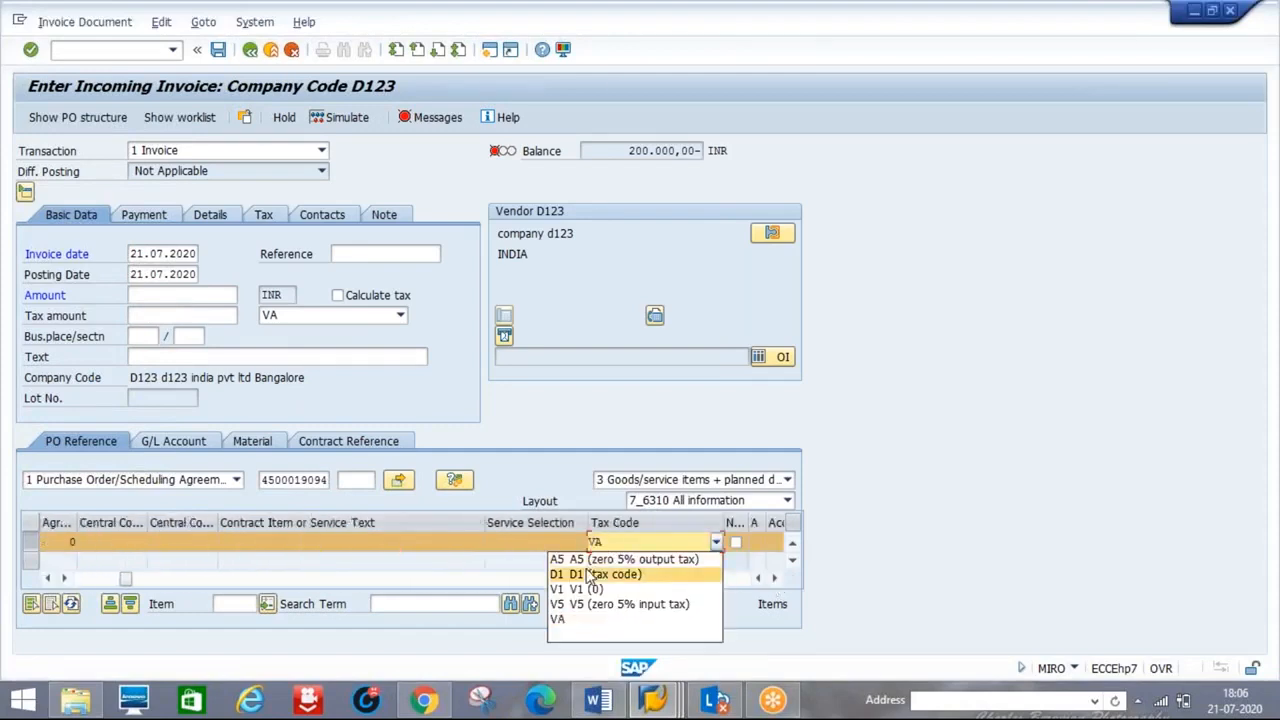
click(592, 576)
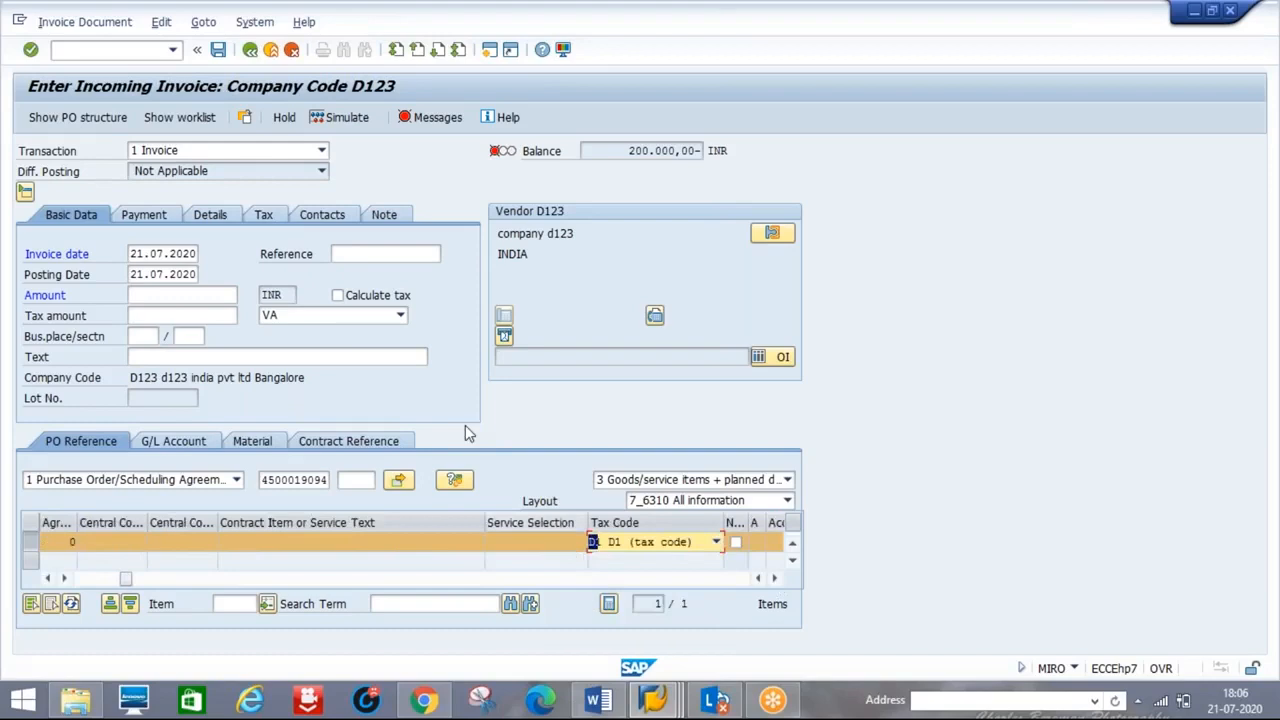
- Choose tax code D1 for the invoice and move to the payment baseline date field
click(333, 314)
click(286, 348)
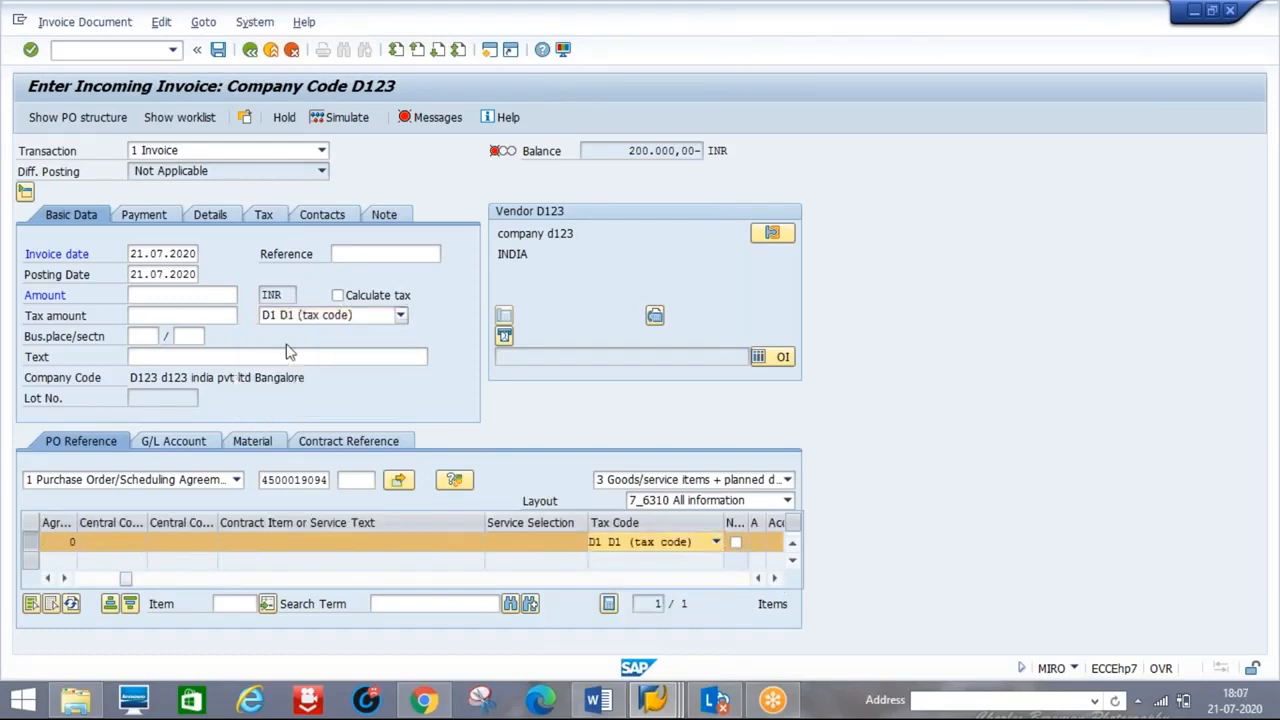
click(130, 215)
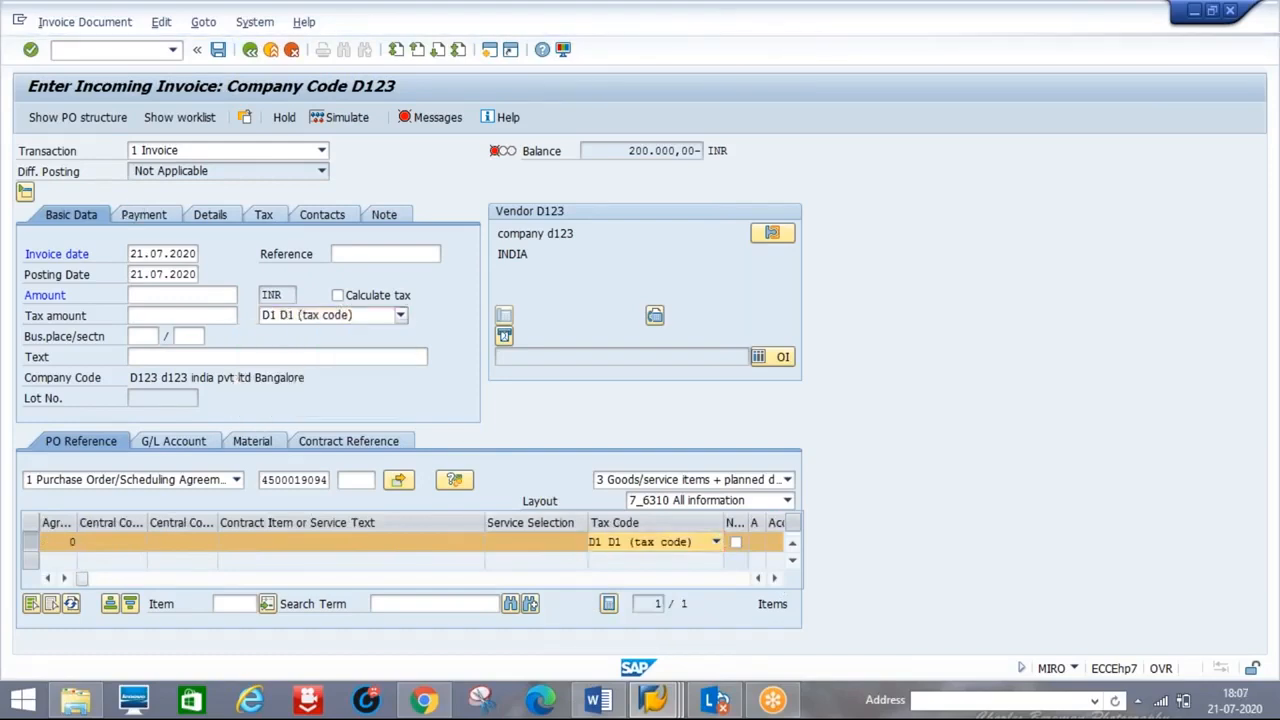
click(124, 252)
- Set the payment baseline date to 05.08.2020
text(05)
click(123, 271)
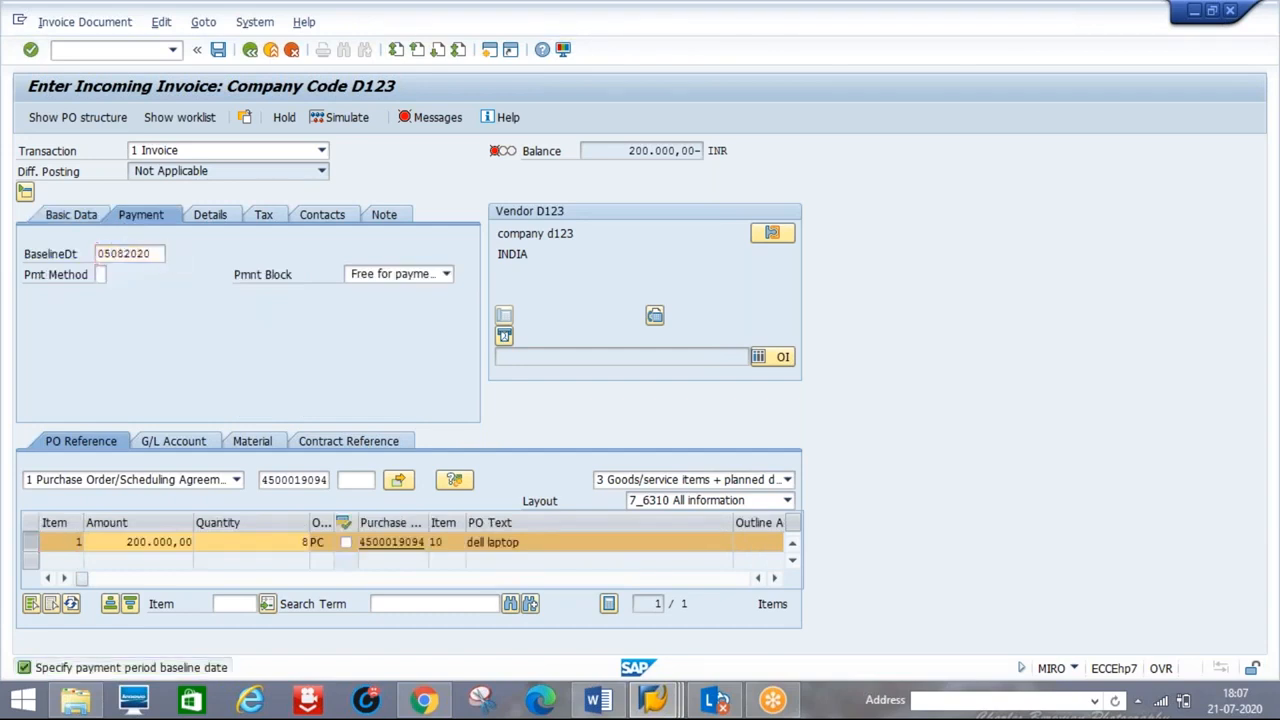
key(Return)
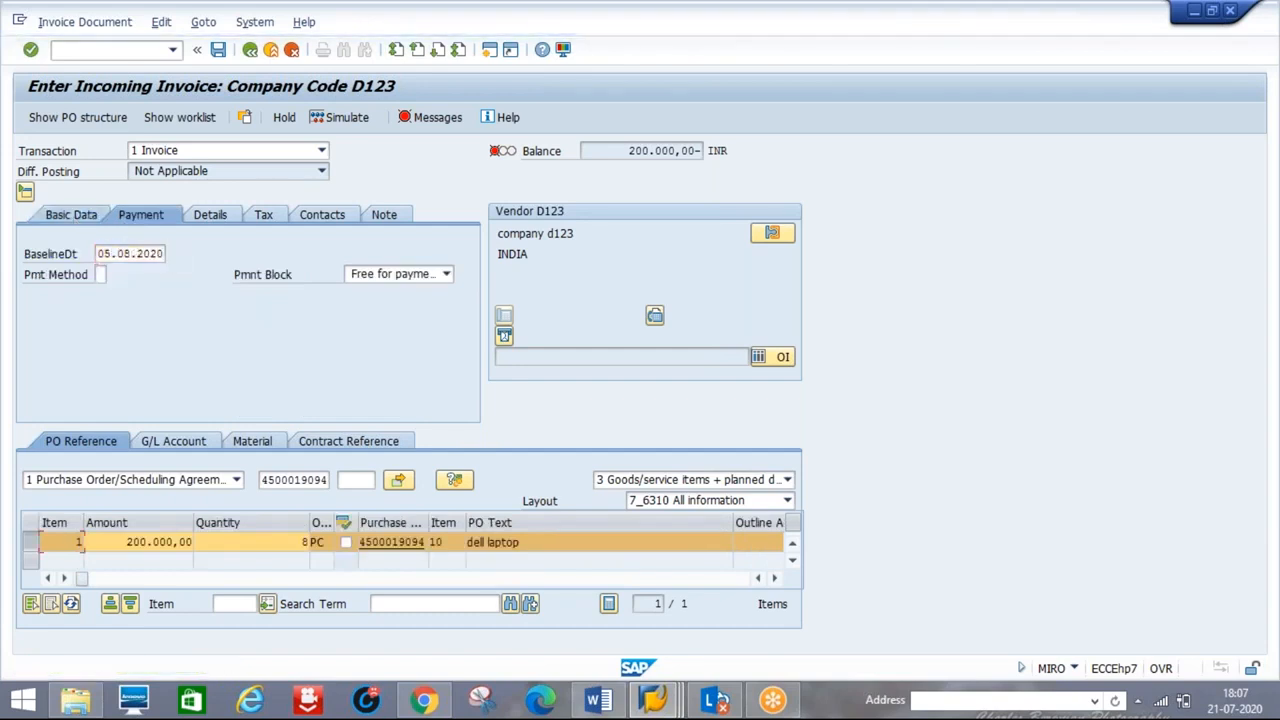
- Enter amount 210.000 INR with calculated tax and post the invoice
click(71, 215)
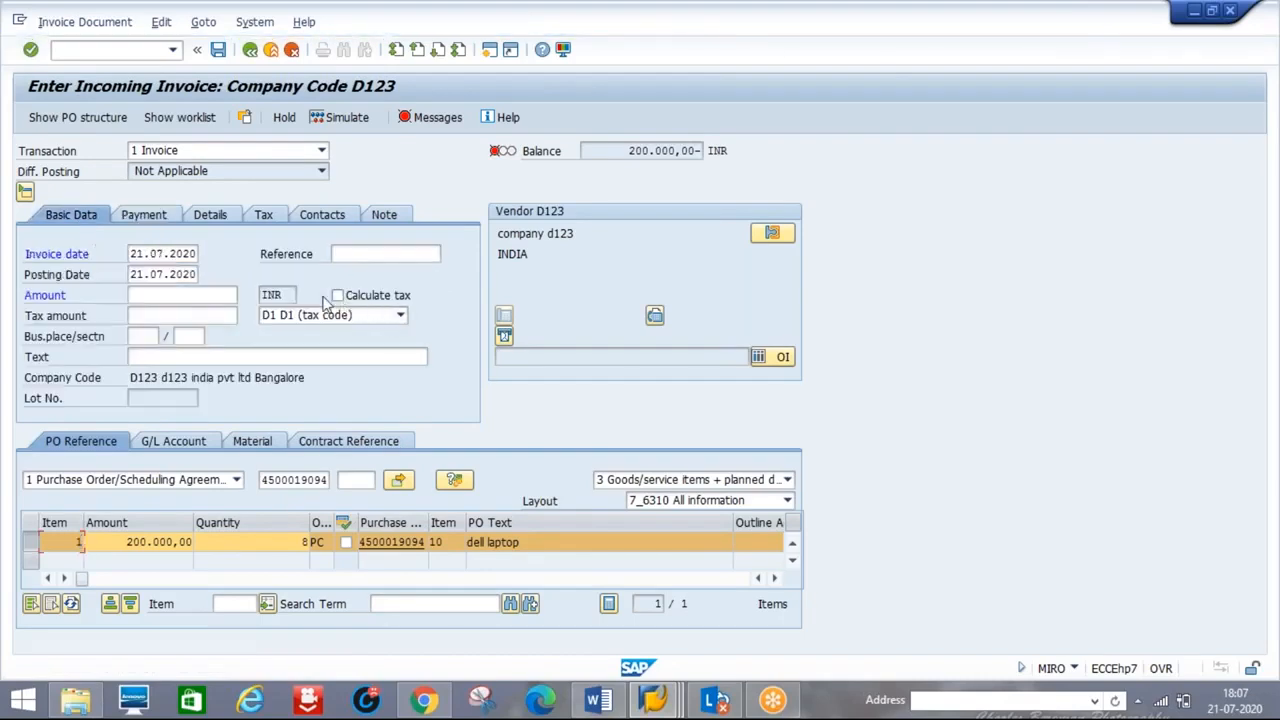
click(338, 296)
click(150, 297)
text(210.000)
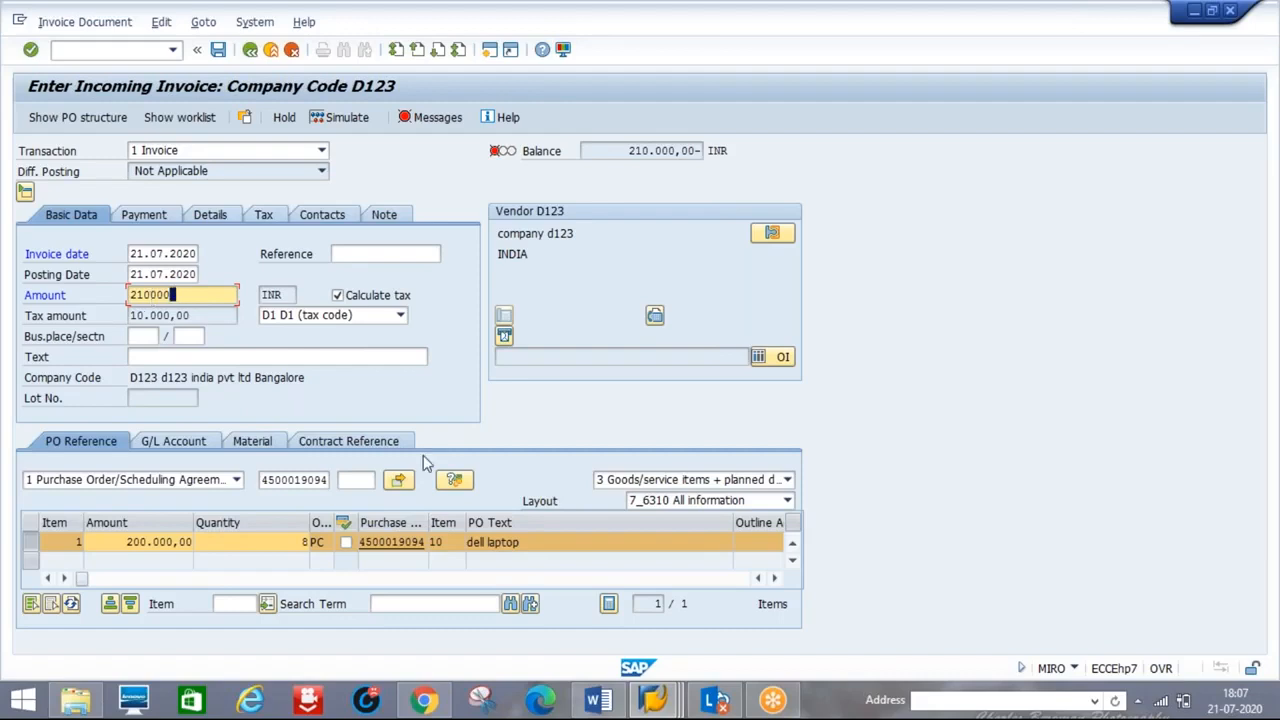
key(Return)
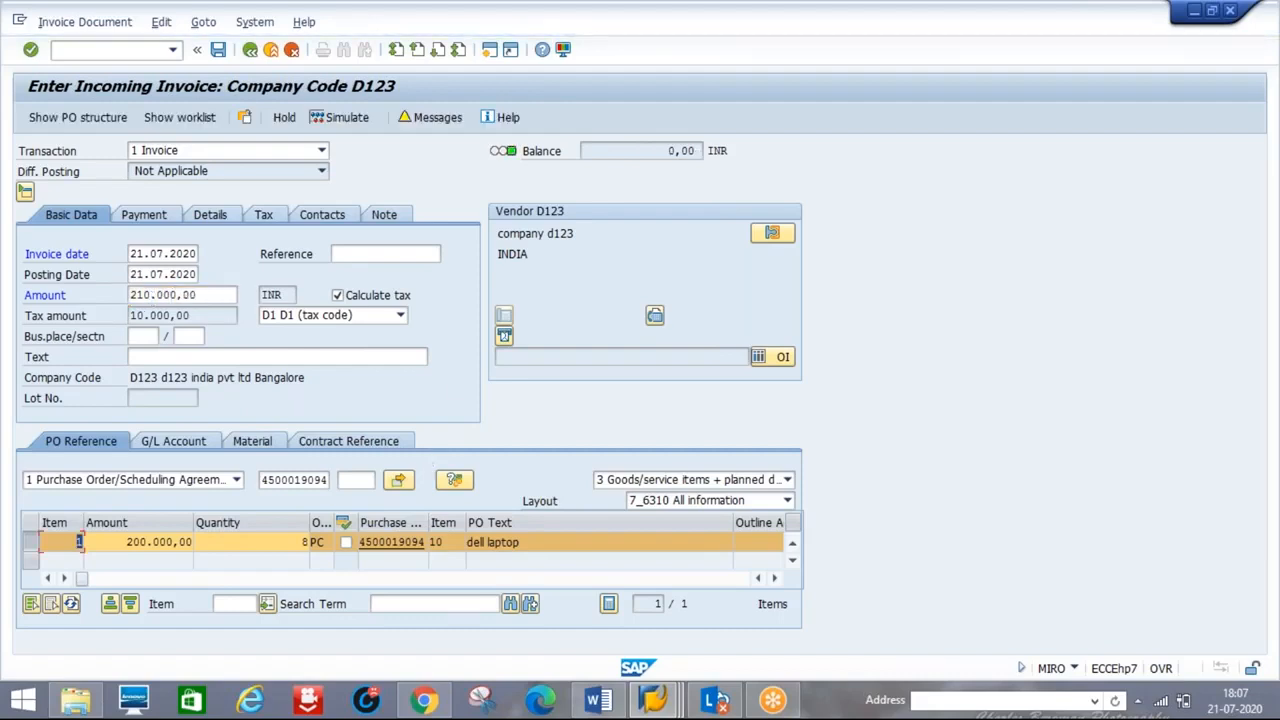
click(218, 50)
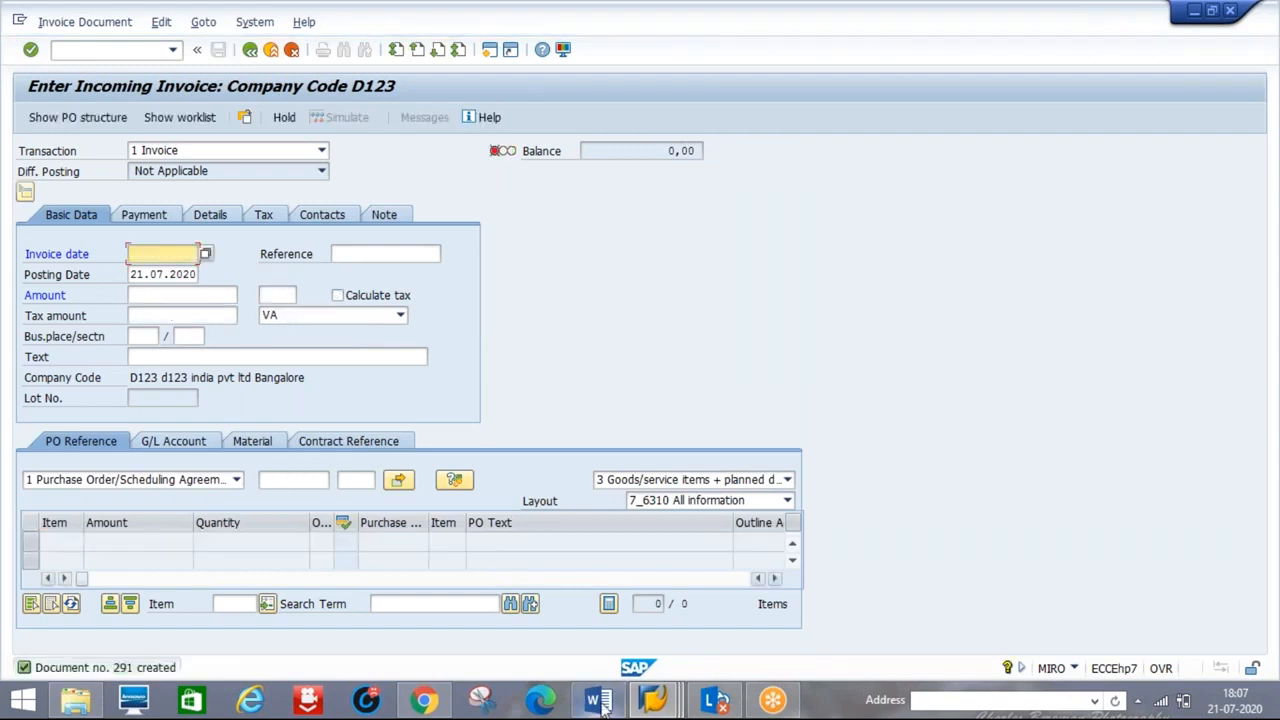
- In Release Procedure.docx, highlight the PO document type, Class Type and PO TABLE lines
mouse_move(602, 705)
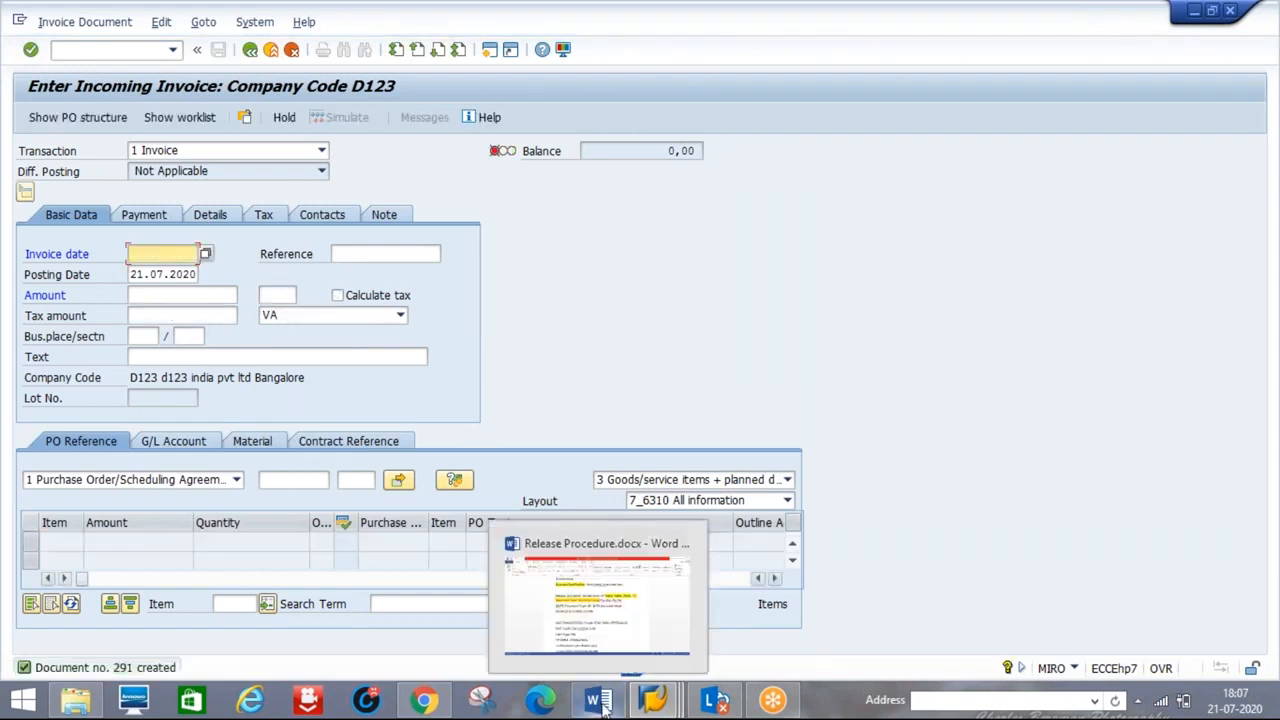
click(602, 705)
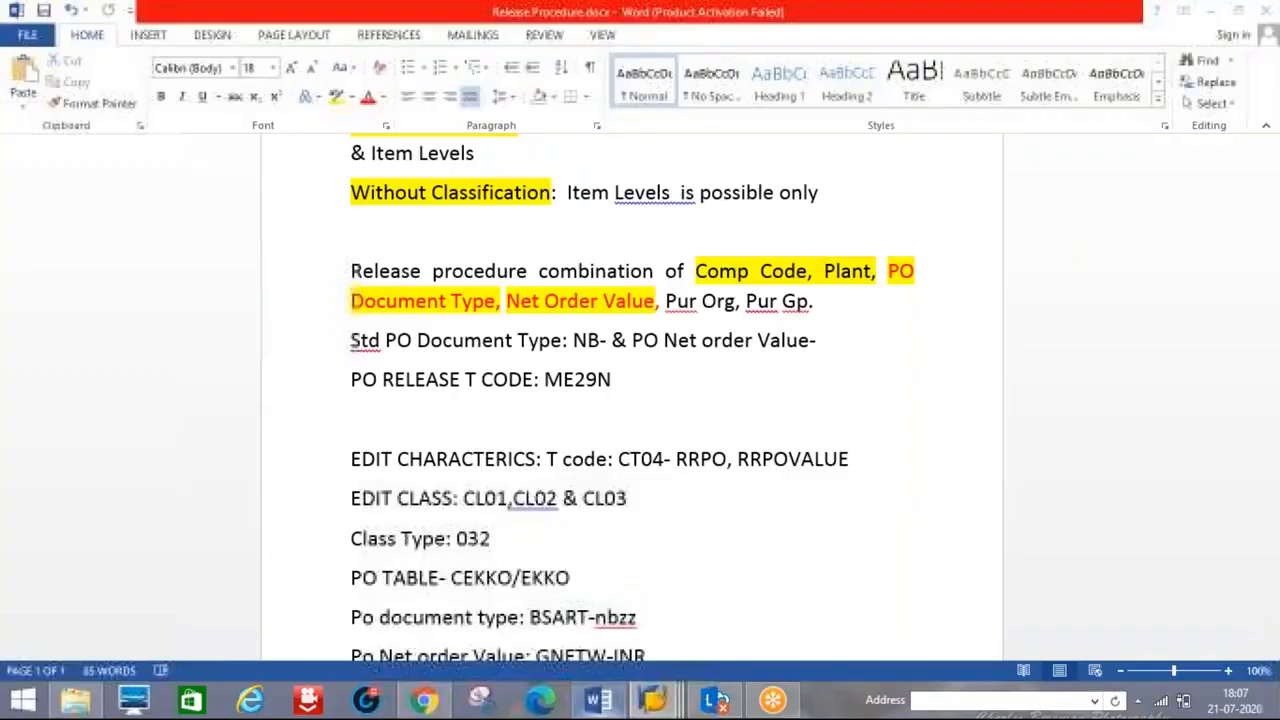
scroll(1272, 437, down, 2)
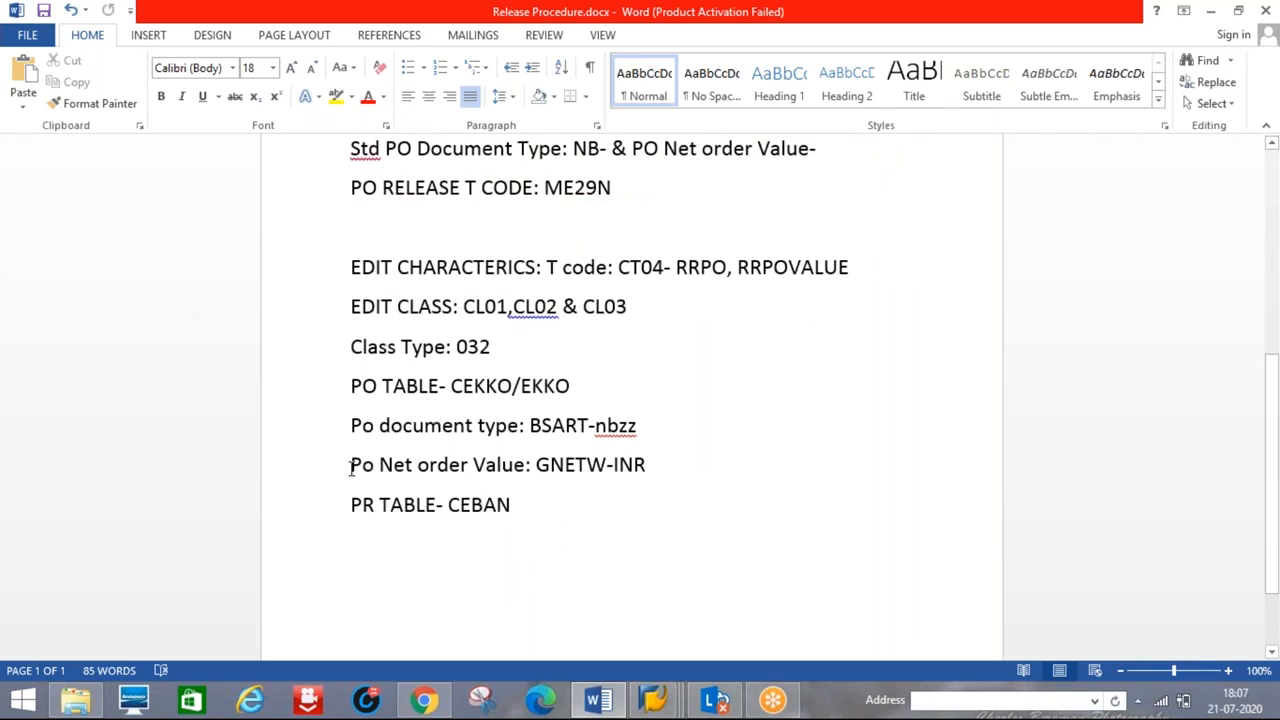
drag(350, 467, 576, 390)
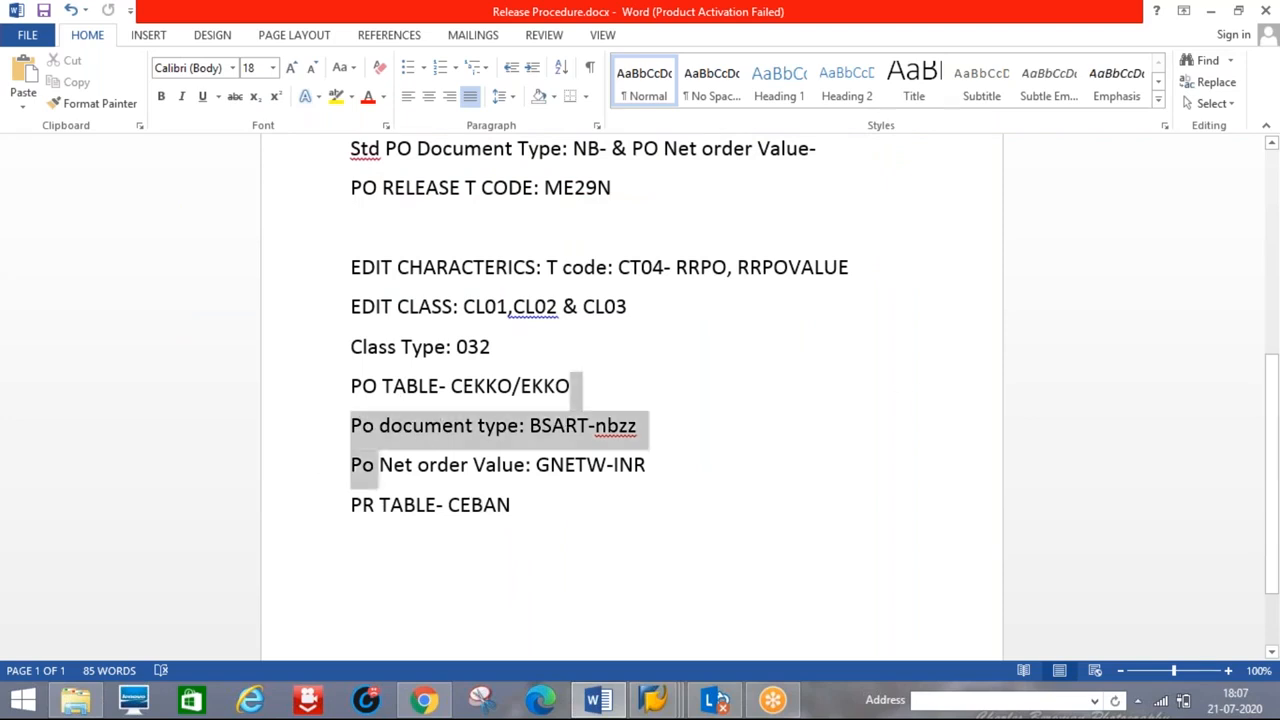
drag(1191, 320, 1266, 212)
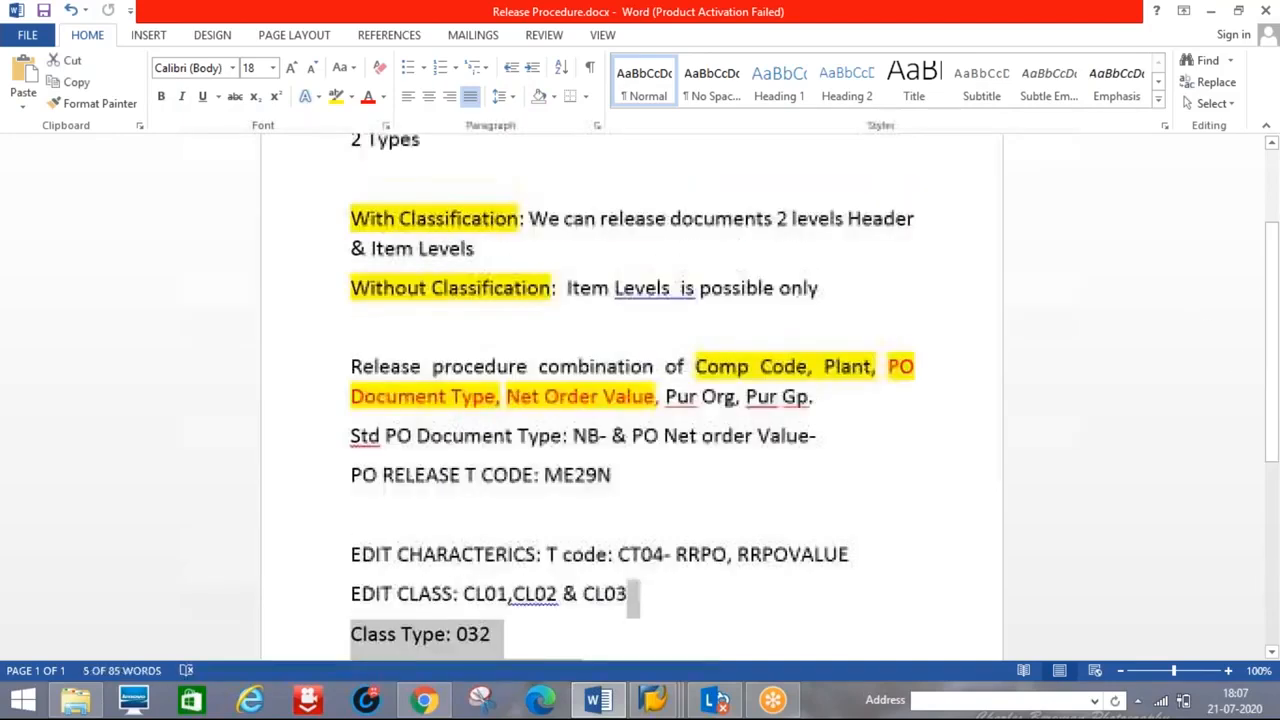
click(900, 472)
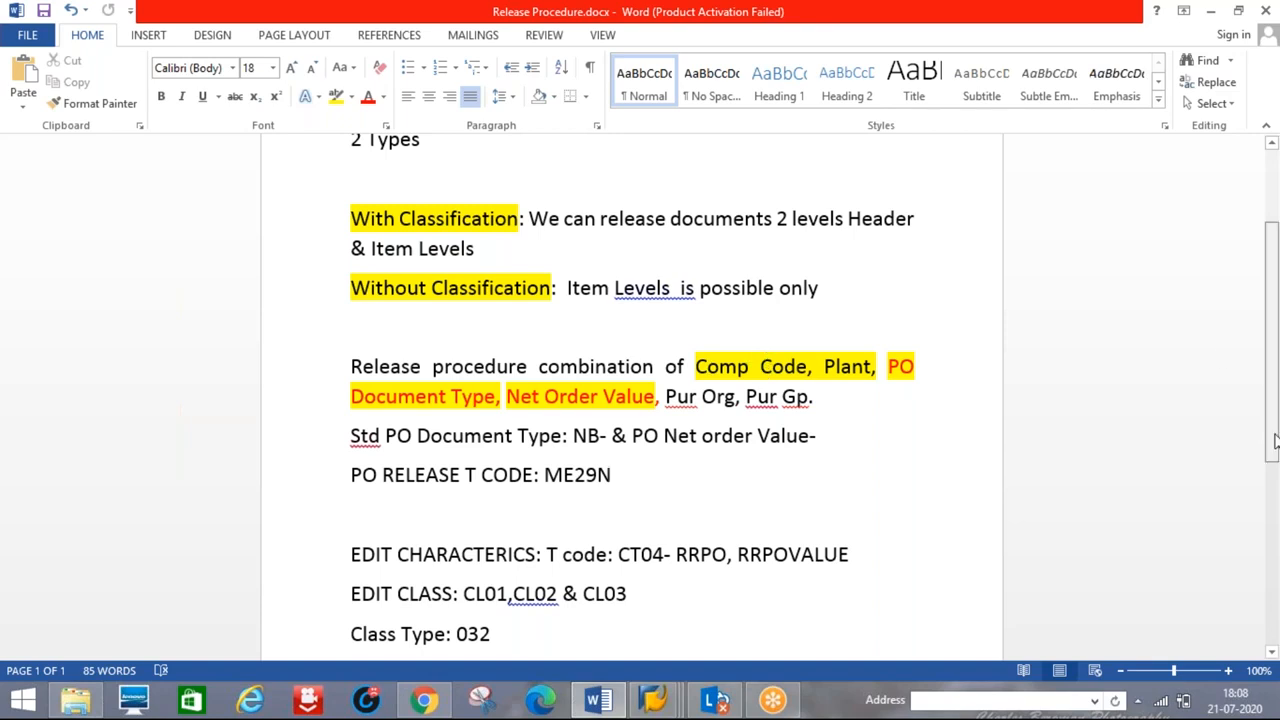
- Scroll down to the CEKKO/EKKO and CEBAN table entries, then back to the title
drag(1275, 440, 1275, 455)
scroll(1277, 456, down, 2)
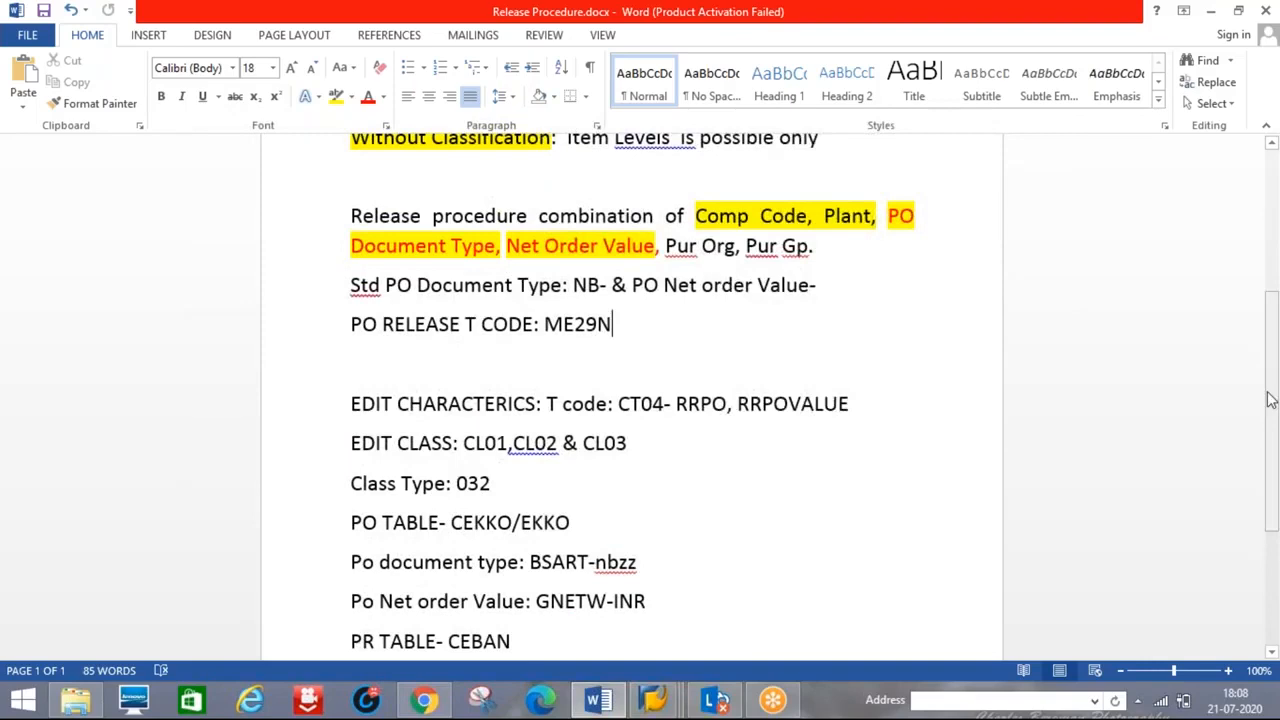
drag(1275, 452, 1275, 640)
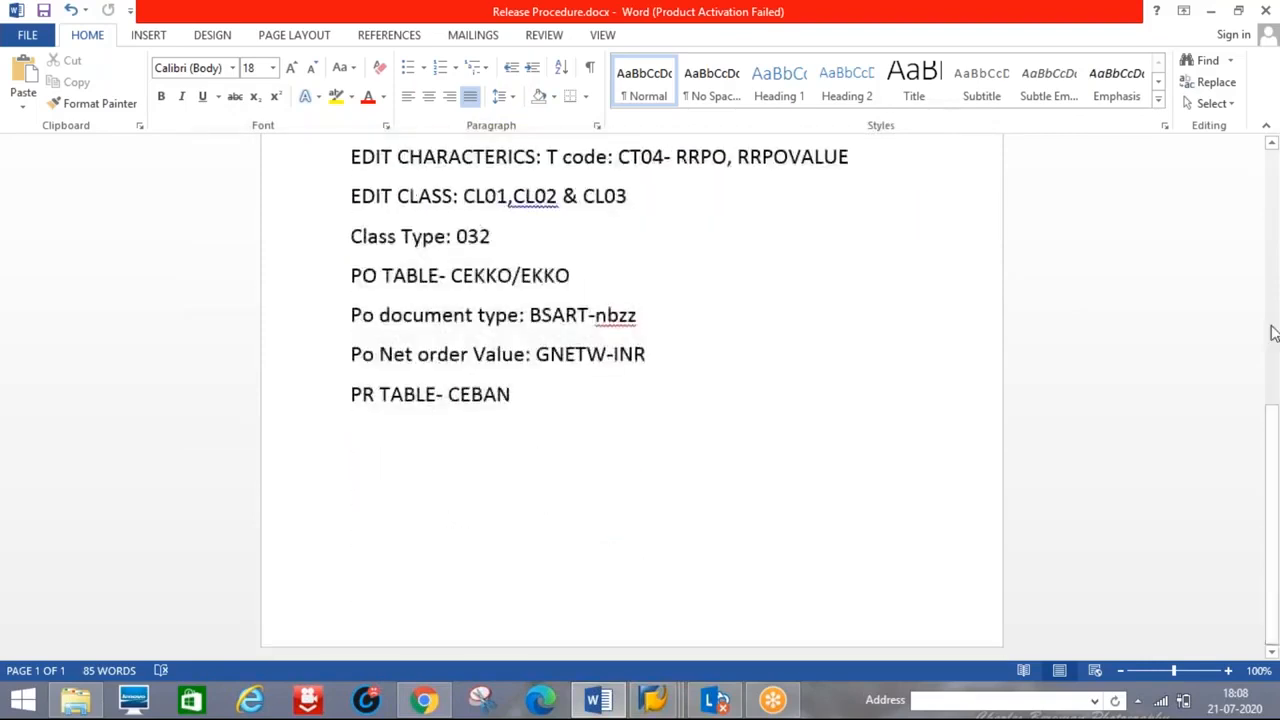
scroll(1272, 333, up, 5)
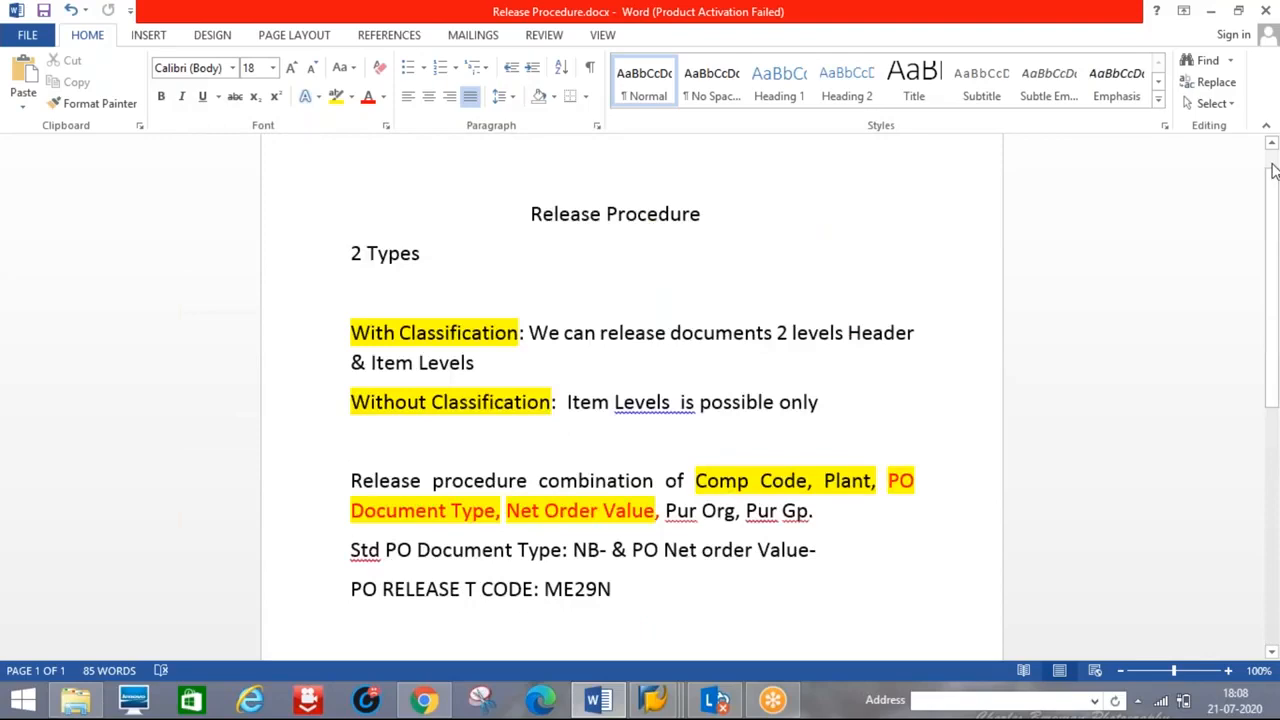
scroll(1273, 170, up, 1)
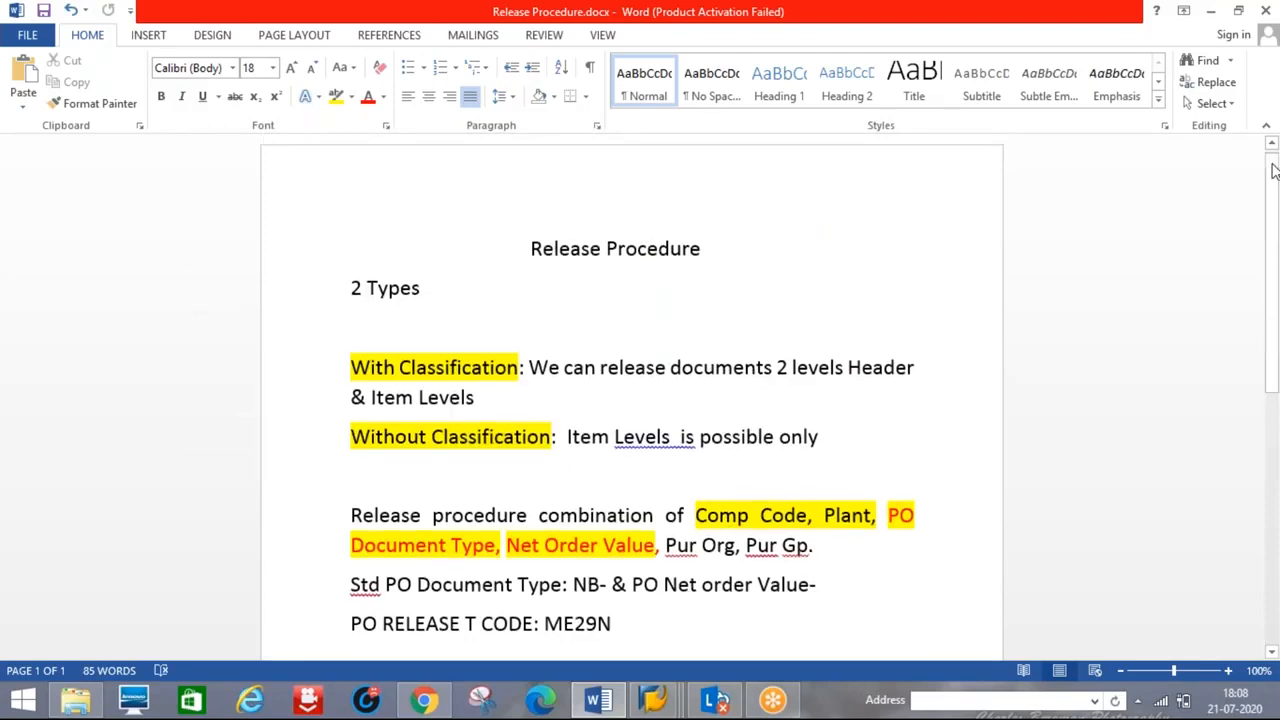
scroll(1273, 170, up, 1)
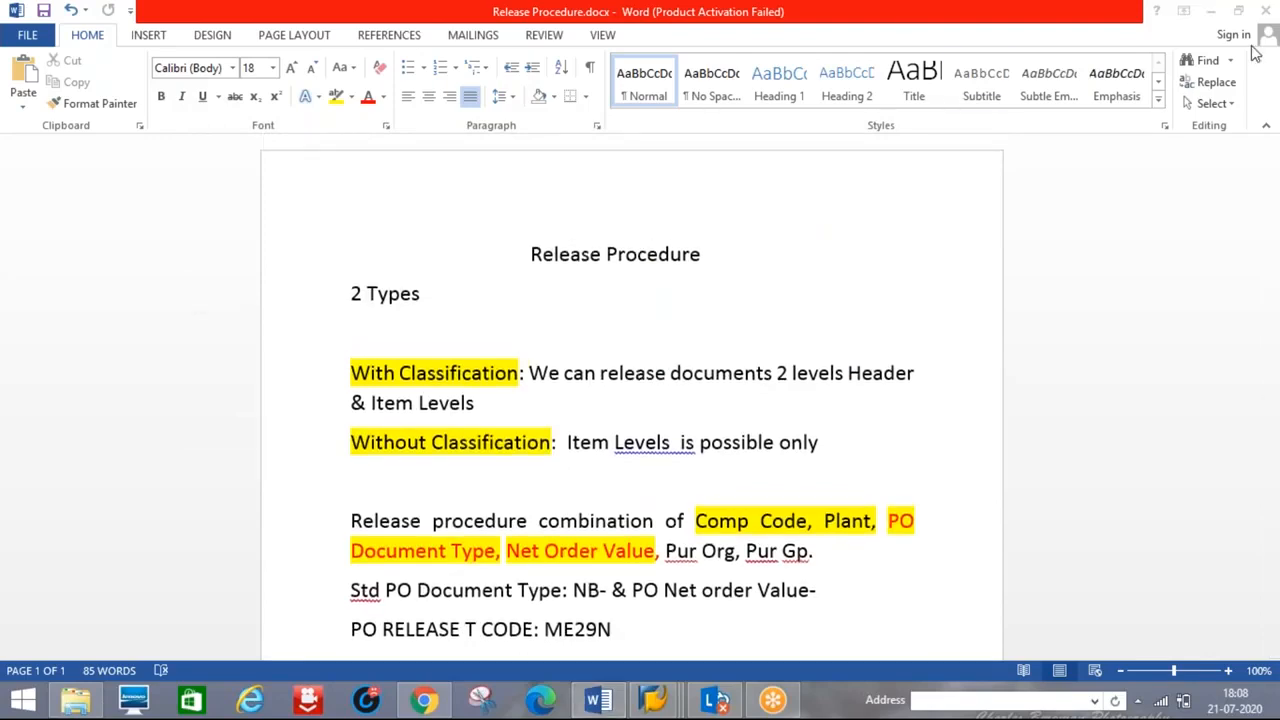